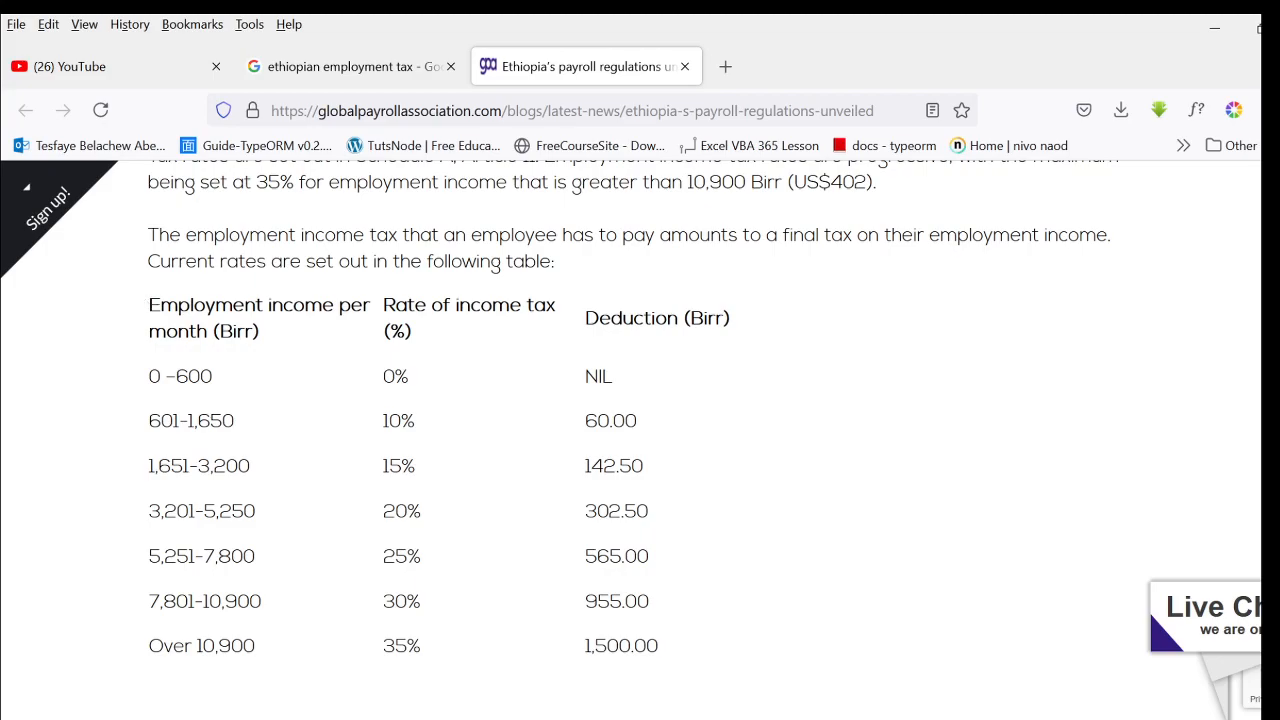
# - Copy the whole employment income tax rate table from the web page and switch to the TEXA ADVANCED EXCEL TEACHING TOOL.xlsm workbook in Excel
pyautogui.moveTo(148, 305); pyautogui.dragTo(673, 651)
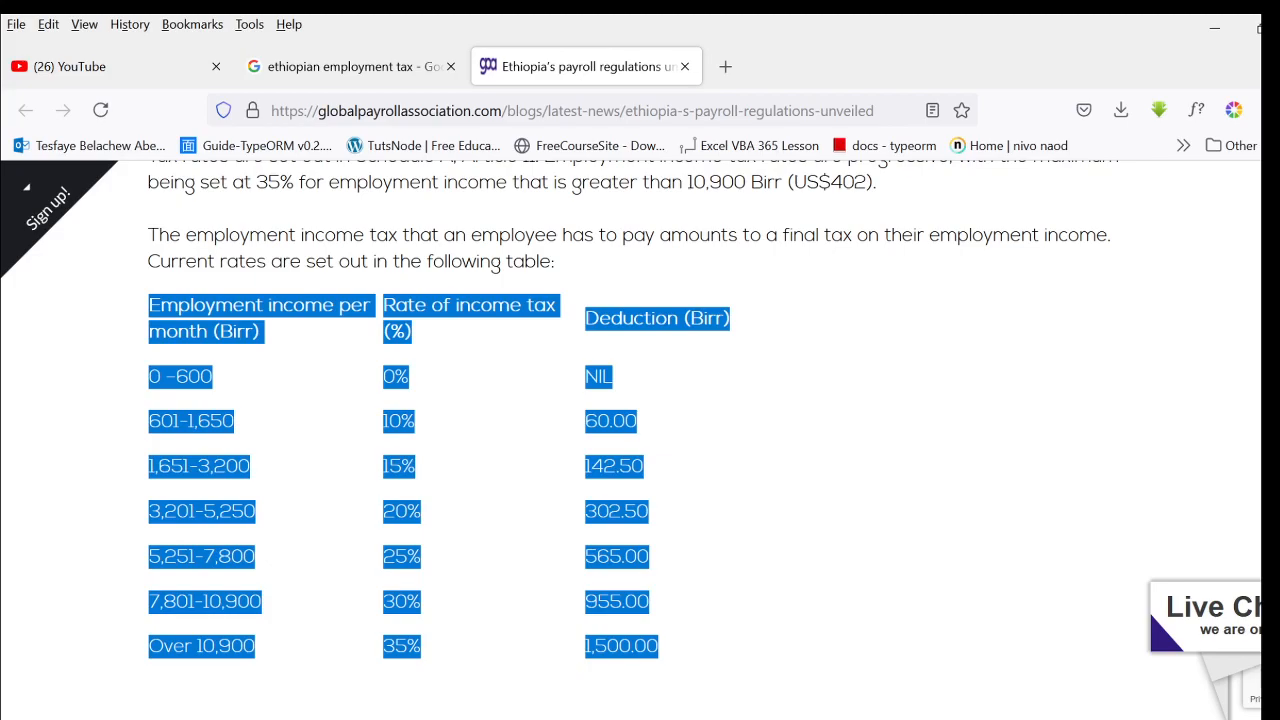
pyautogui.click(440, 719)
pyautogui.click(520, 693)
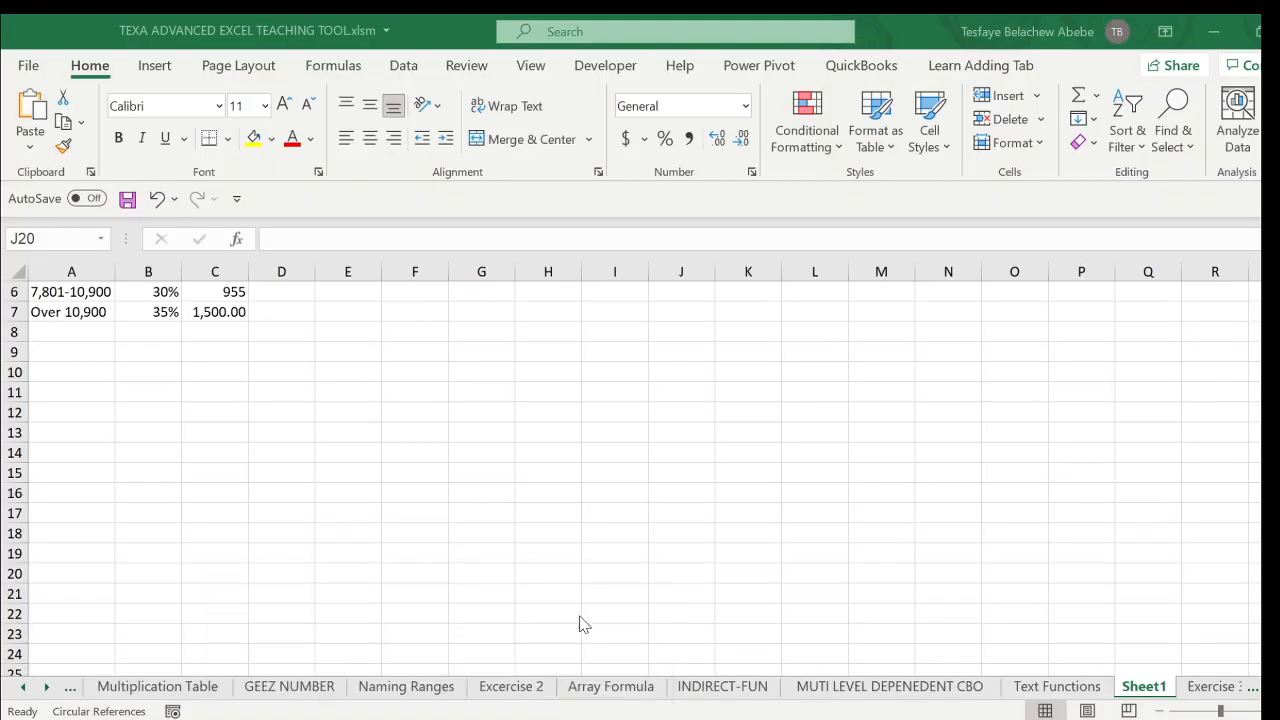
# - Add a new worksheet and paste the copied tax table at cell A1, matching the destination formatting
pyautogui.click(1274, 687)
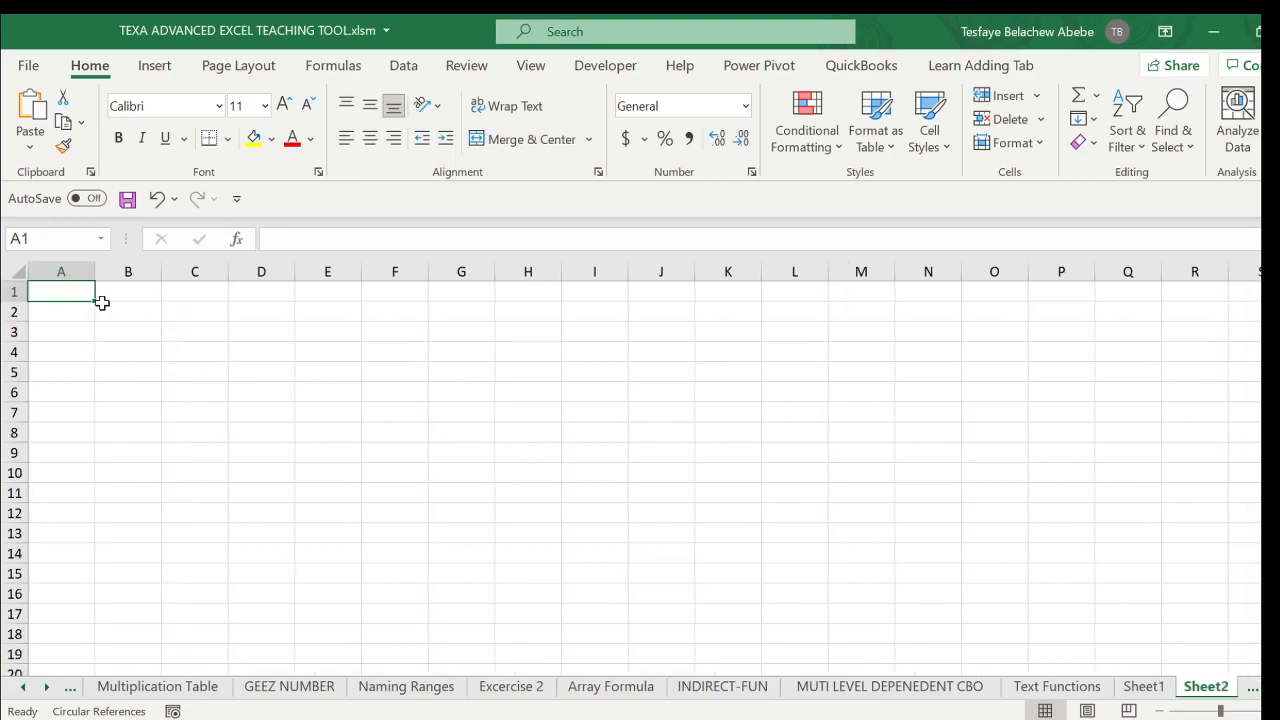
pyautogui.rightClick(69, 290)
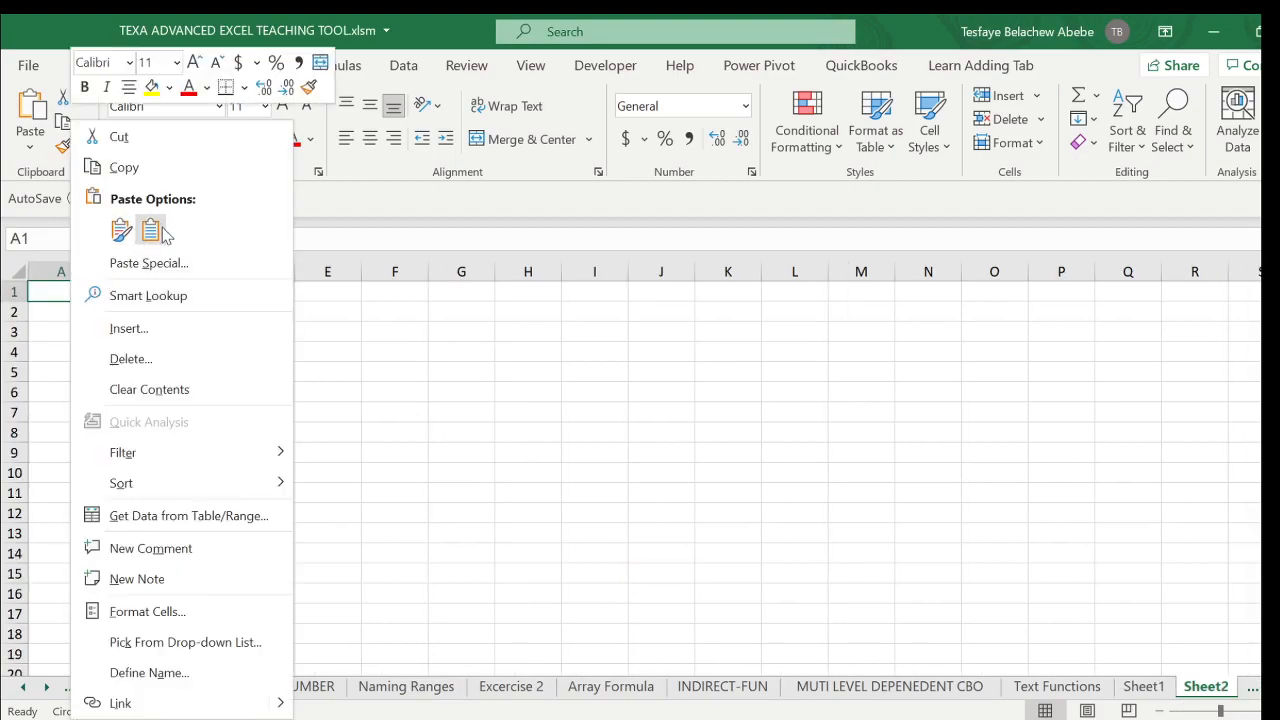
pyautogui.click(150, 231)
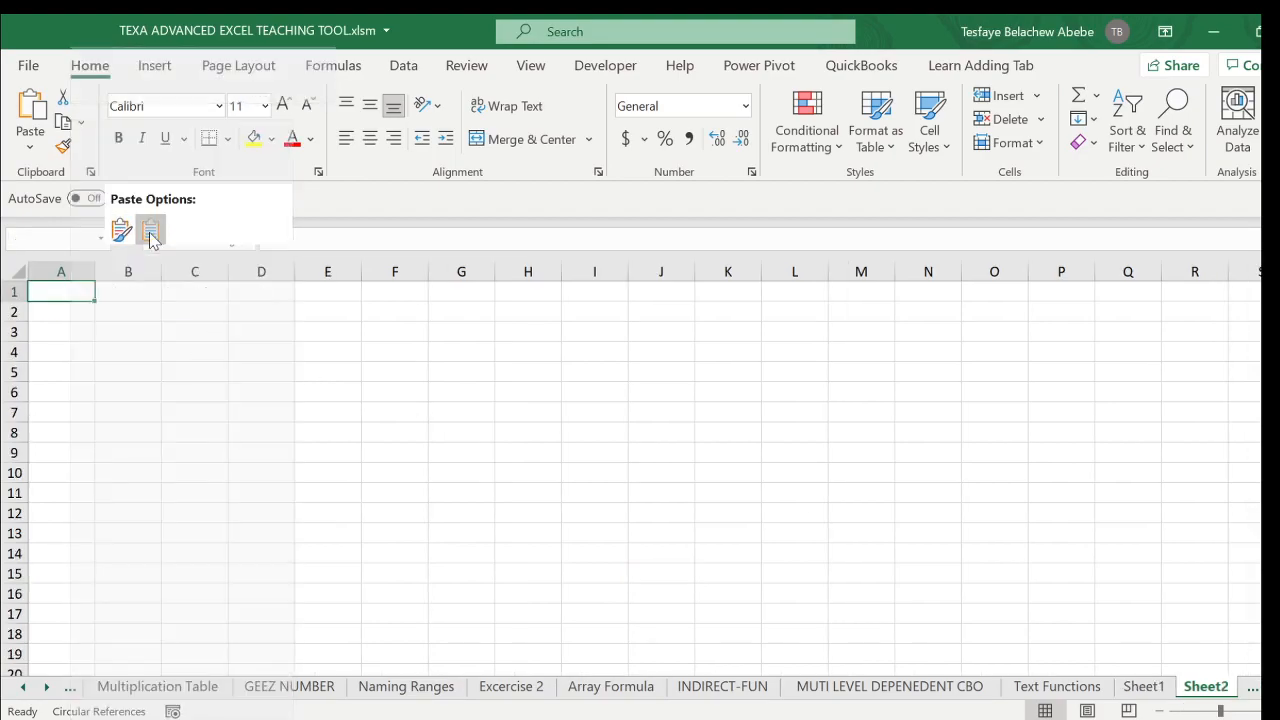
# - Autofit the widths of columns A to C to the tax table's contents, dismissing the circular reference warnings
pyautogui.doubleClick(95, 271)
pyautogui.click(547, 417)
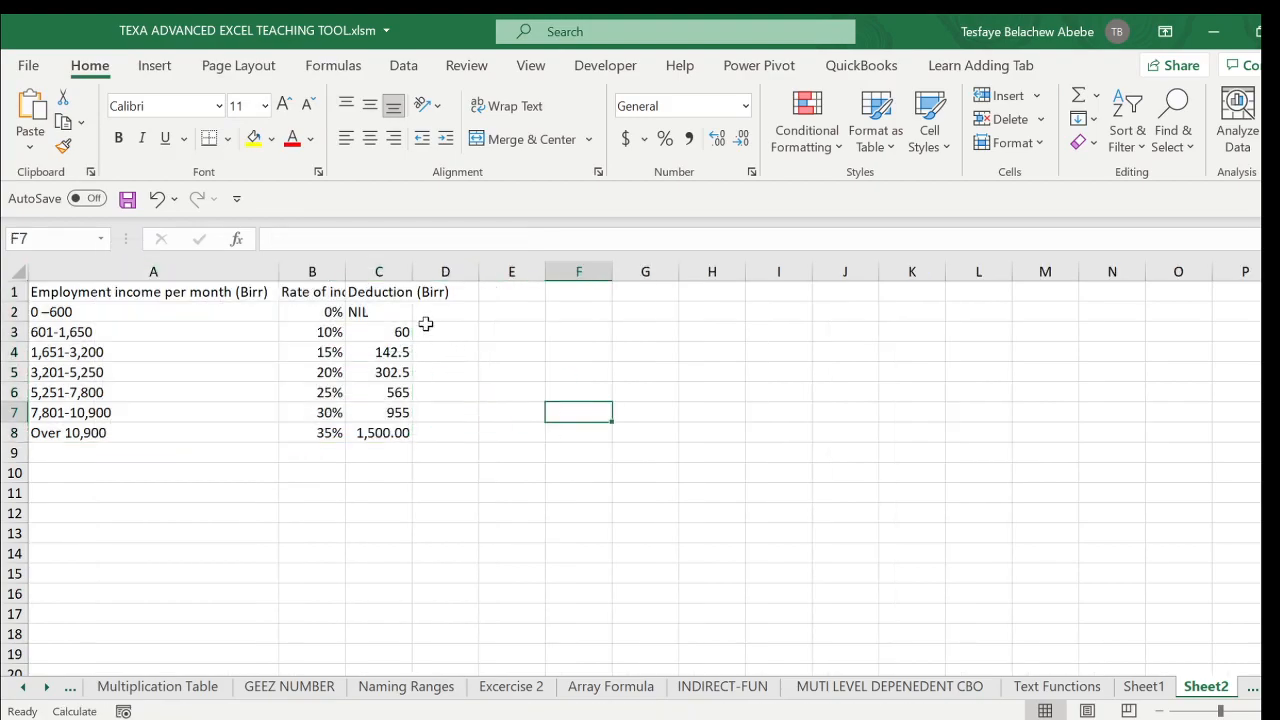
pyautogui.click(379, 271)
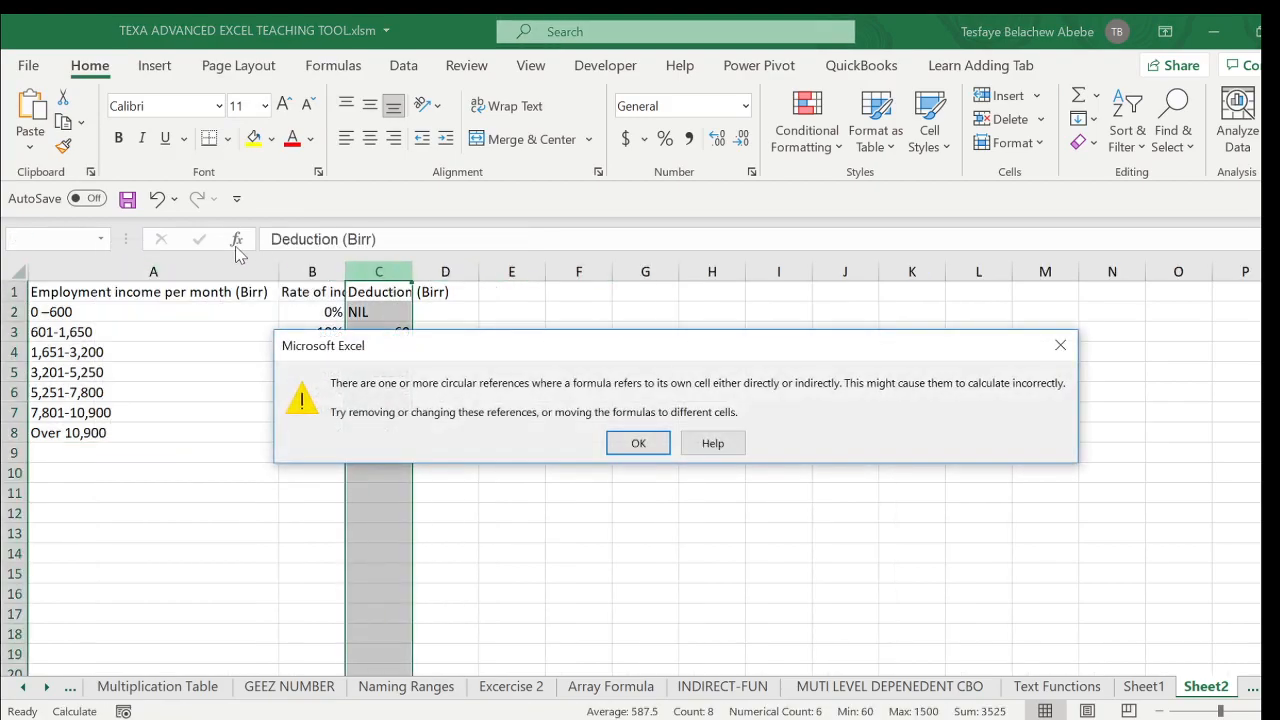
pyautogui.click(1060, 345)
pyautogui.moveTo(379, 271); pyautogui.dragTo(120, 251)
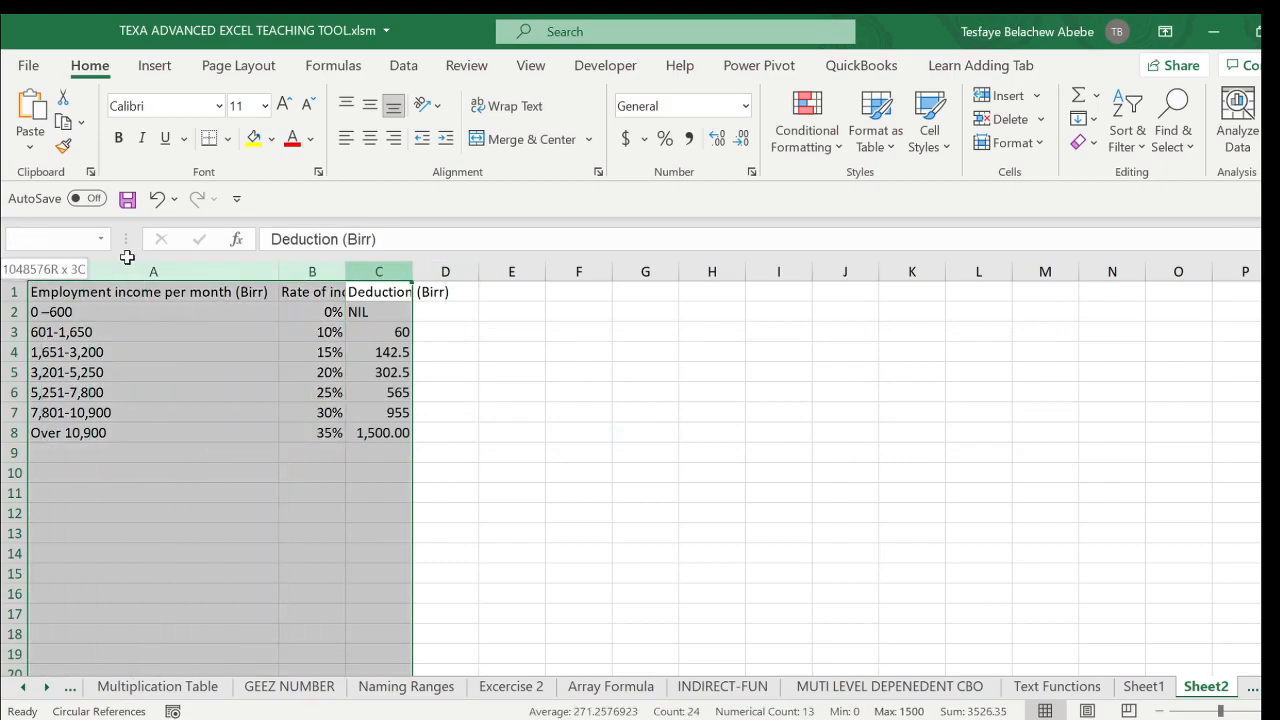
pyautogui.doubleClick(279, 271)
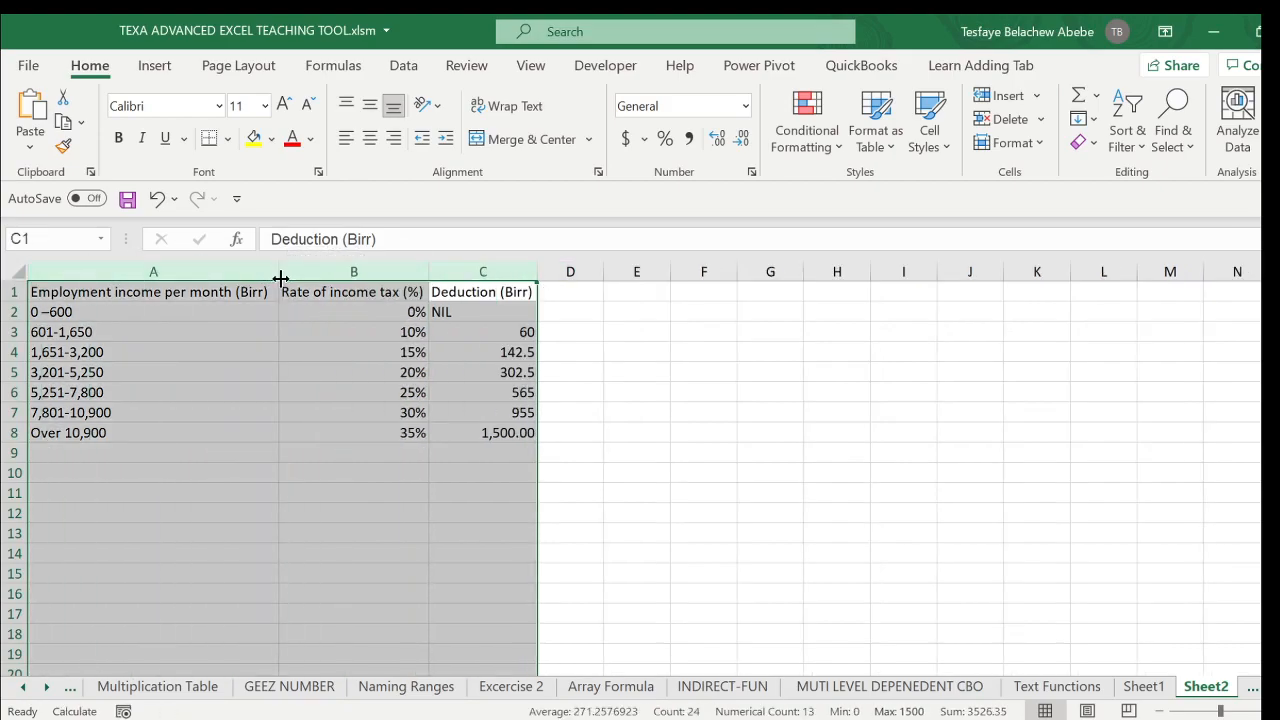
pyautogui.click(708, 391)
pyautogui.click(900, 444)
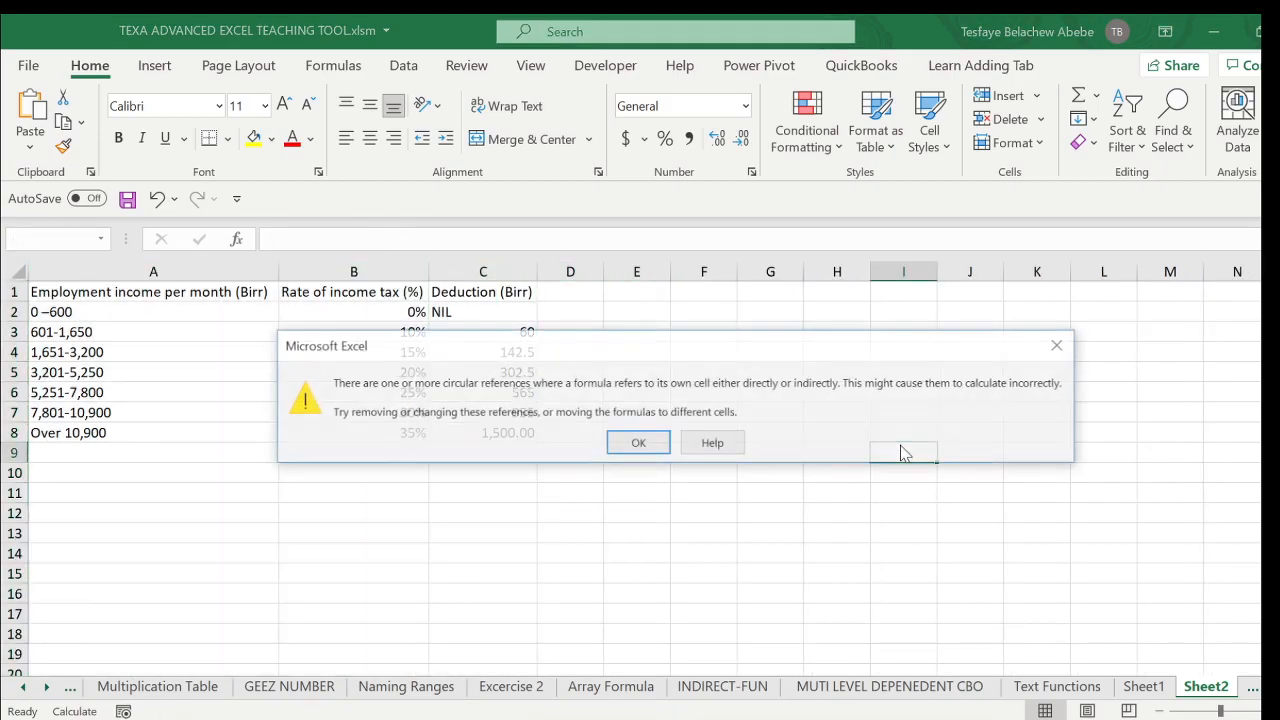
pyautogui.click(1060, 345)
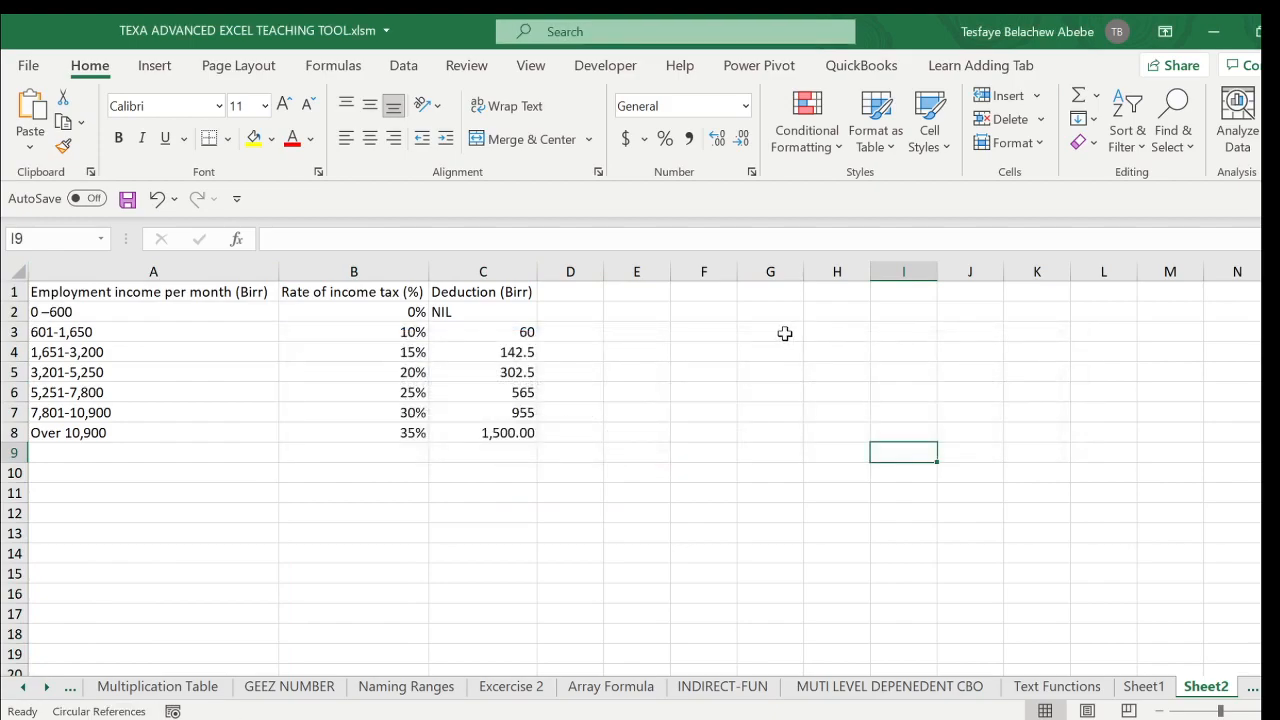
# - Enter the sample salary 25000 in cell F2
pyautogui.click(734, 310)
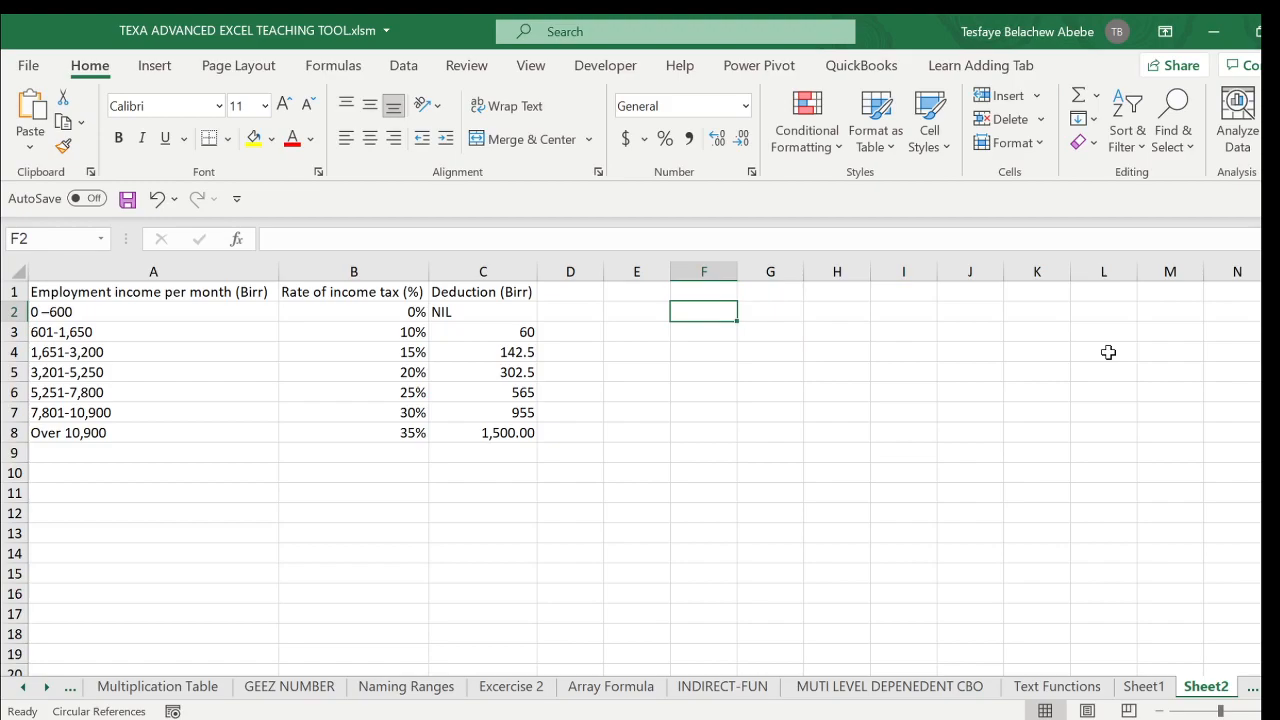
pyautogui.write('25000')
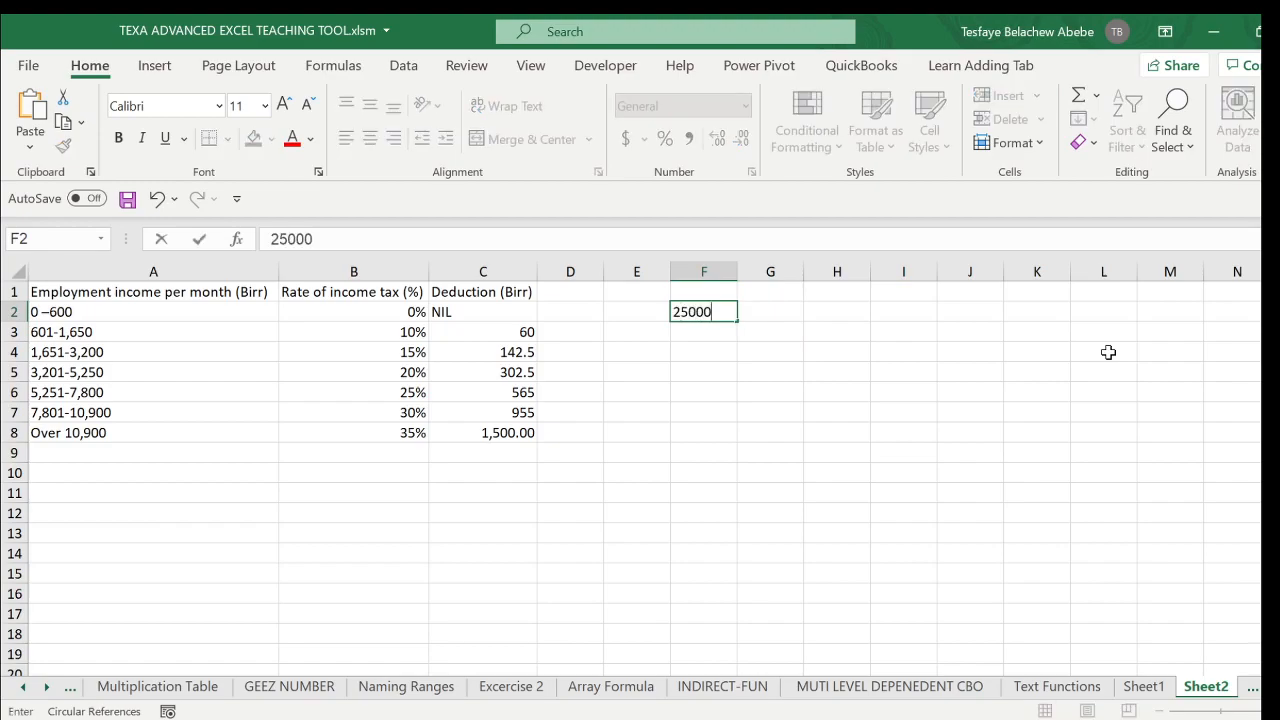
pyautogui.press('Return')
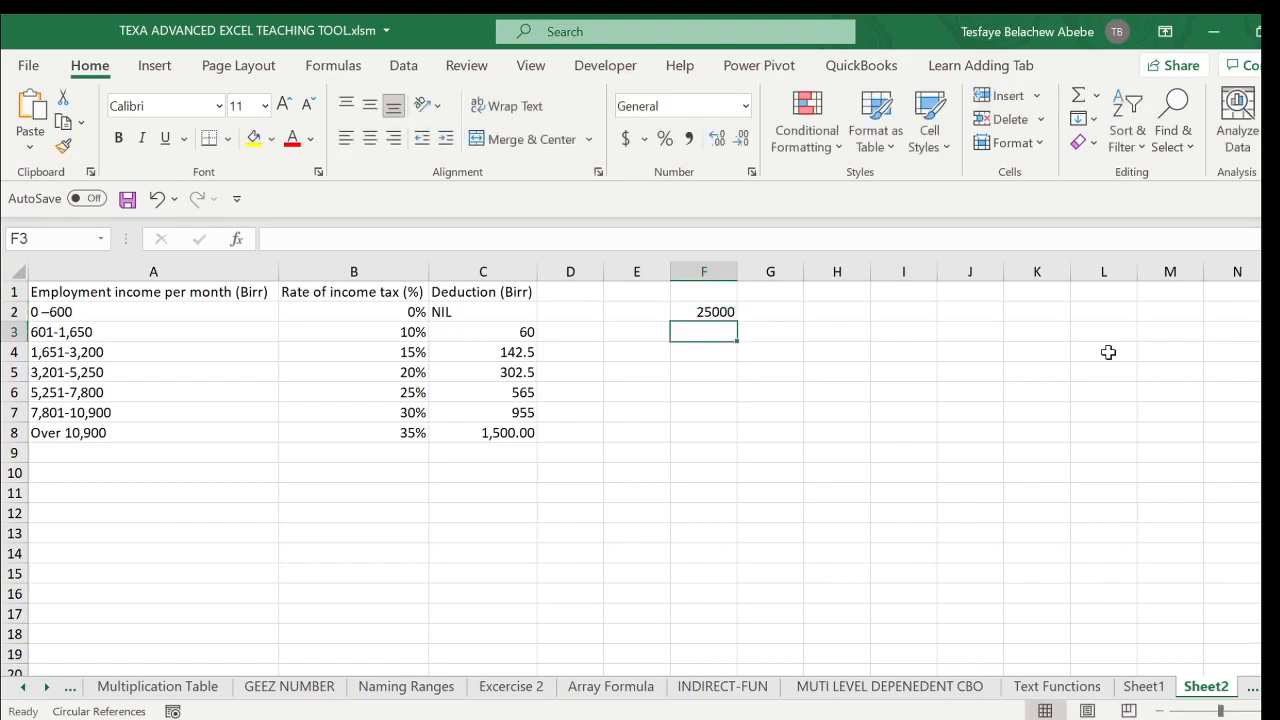
# - Add the headings Salary in F1 and Formula in G1
pyautogui.click(716, 311)
pyautogui.click(697, 294)
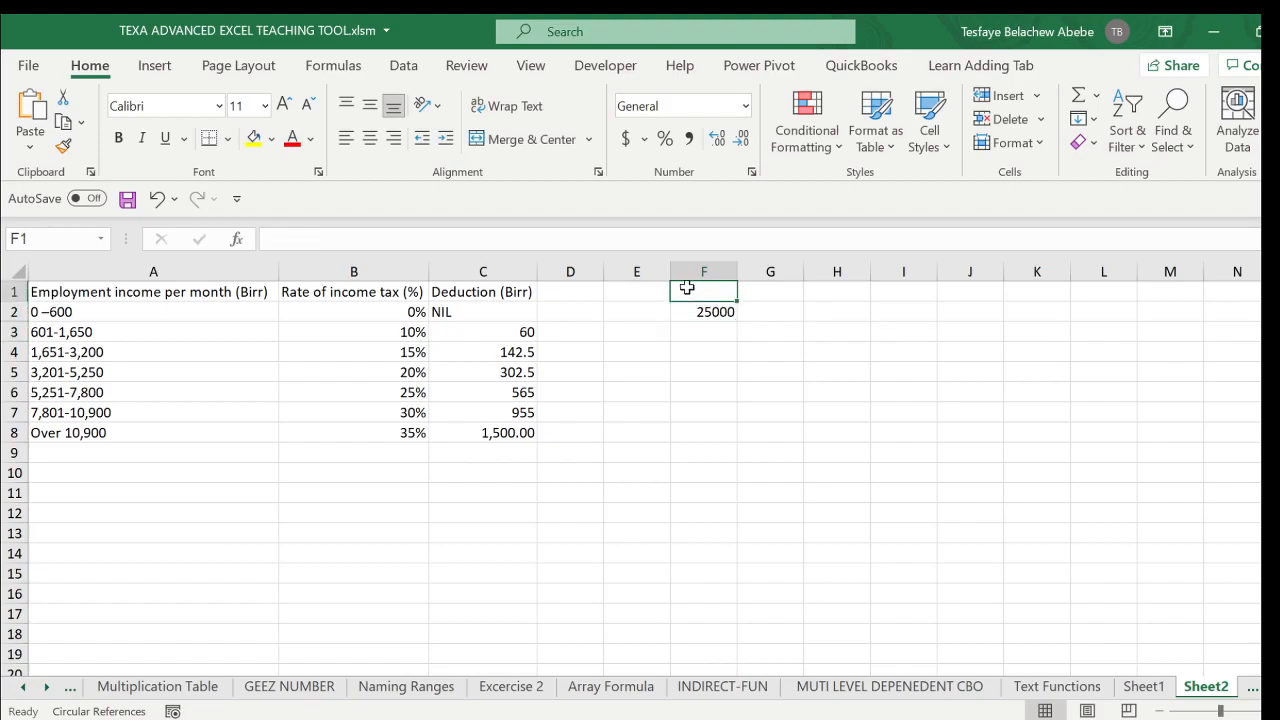
pyautogui.write('Salary')
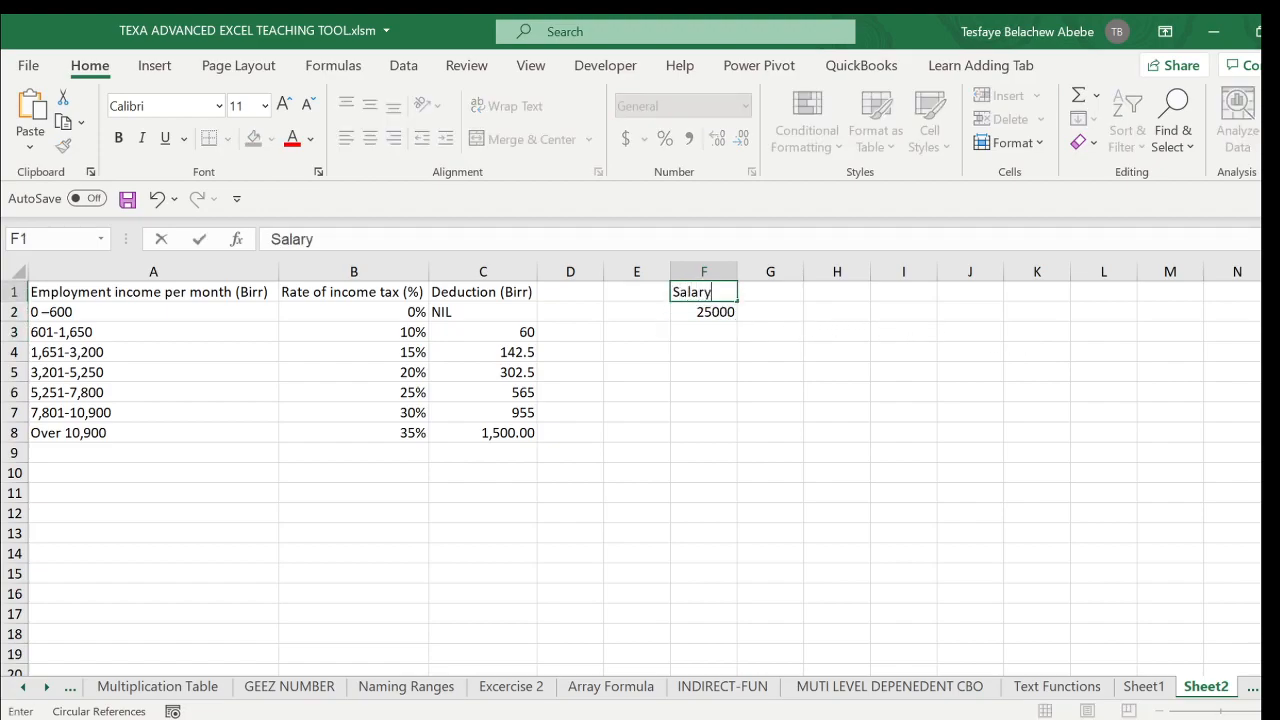
pyautogui.click(776, 290)
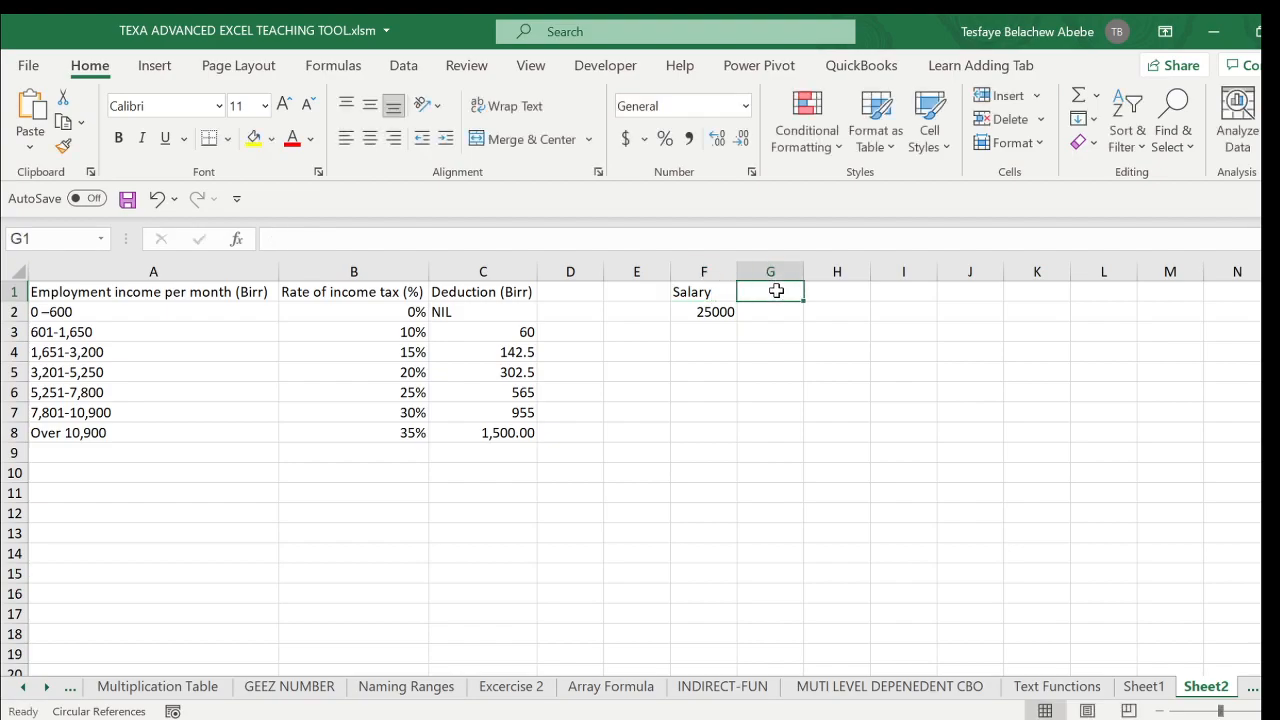
pyautogui.write('Formula')
pyautogui.press('Return')
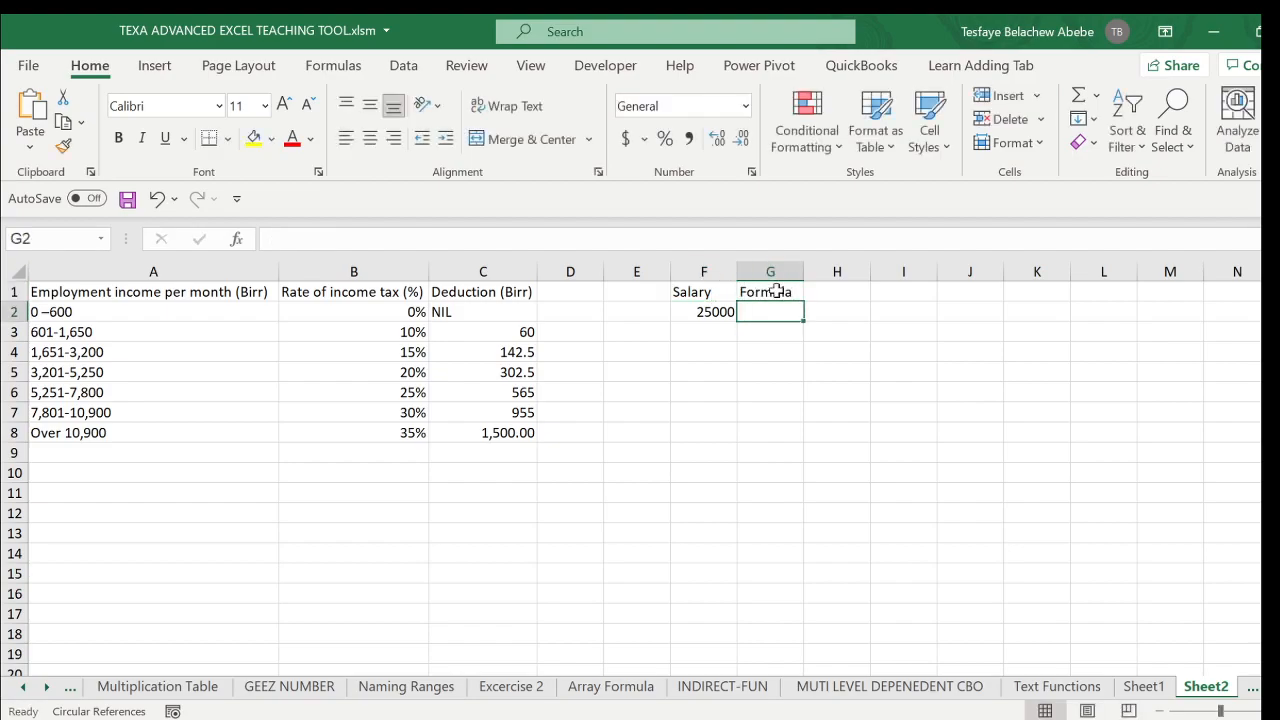
pyautogui.write('=')
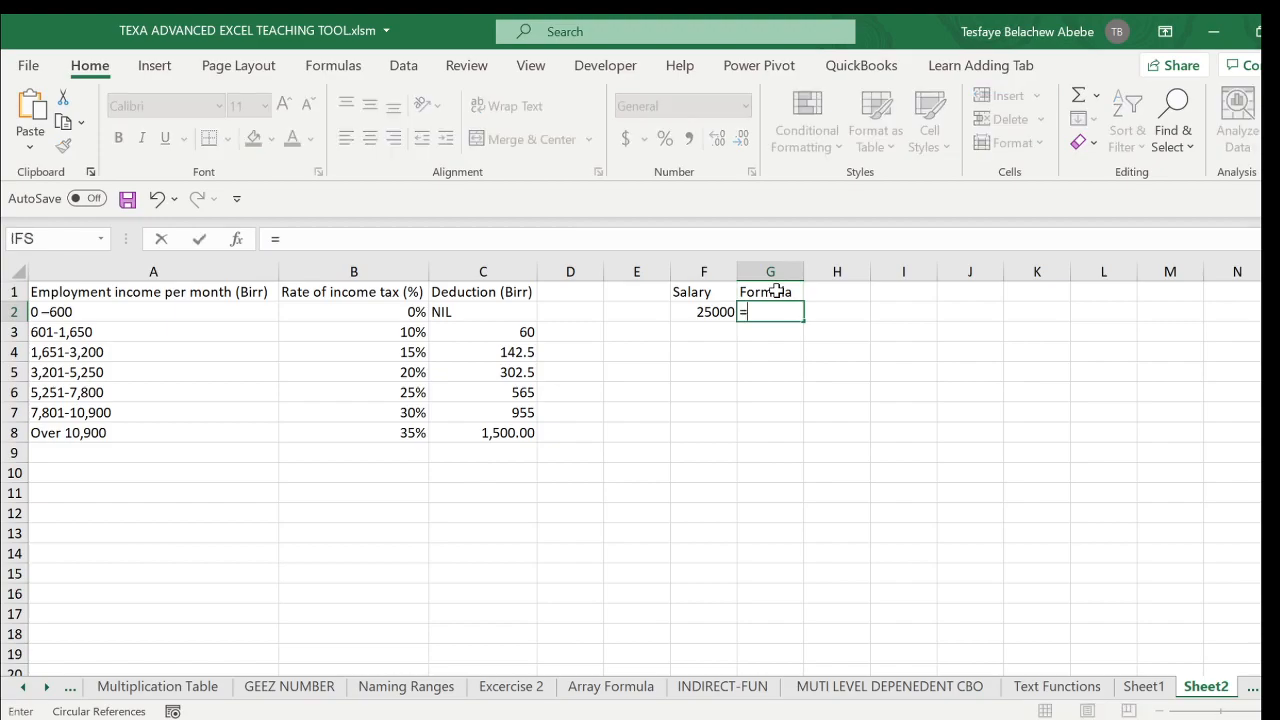
pyautogui.write('IF(')
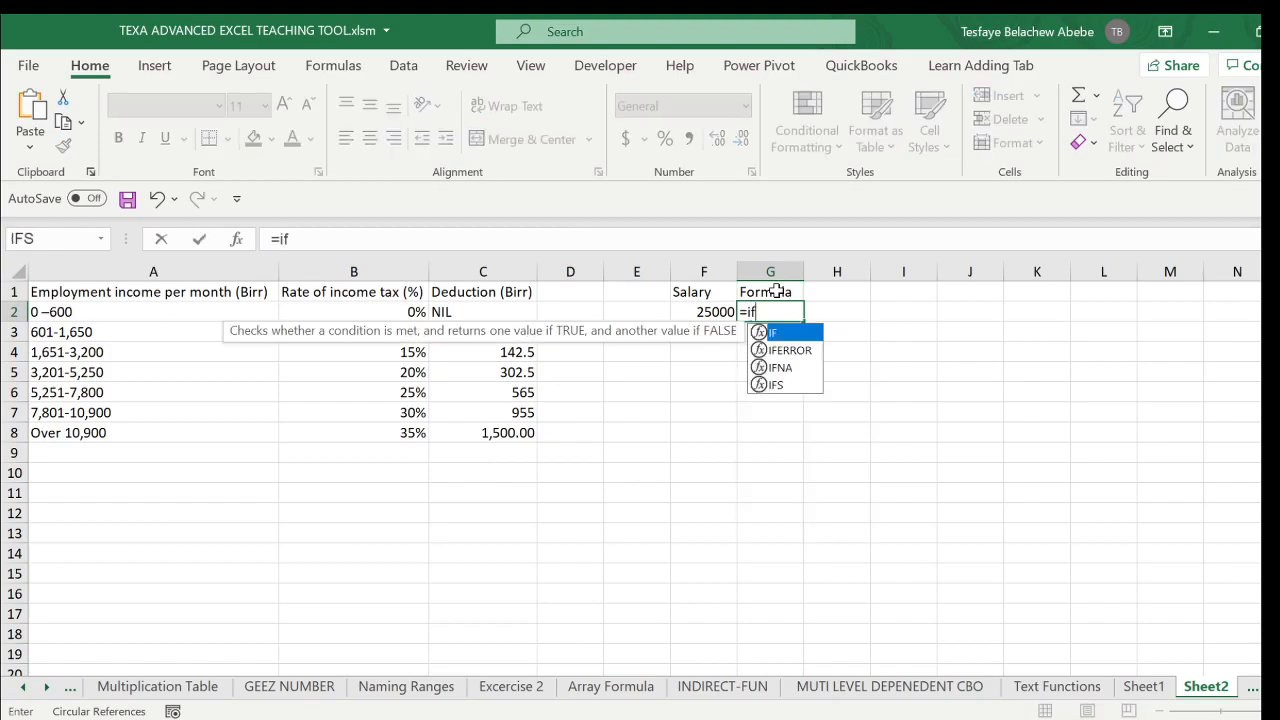
pyautogui.click(708, 312)
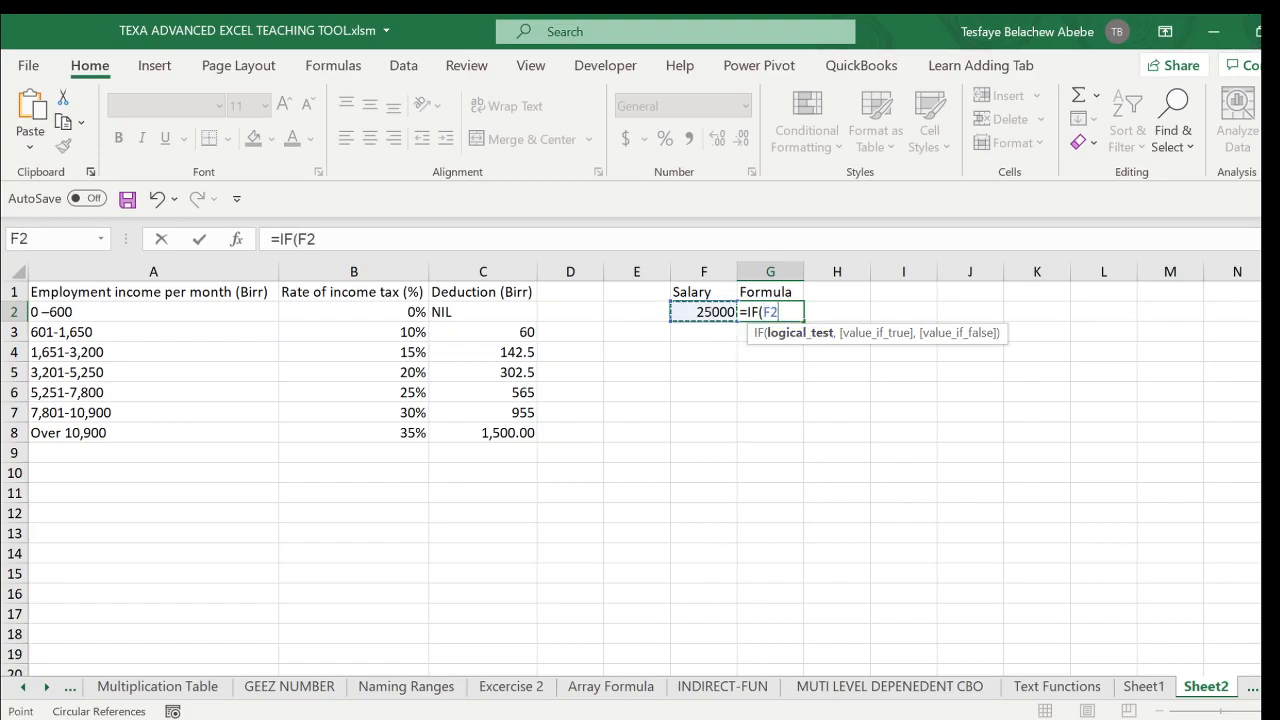
pyautogui.write('>10900')
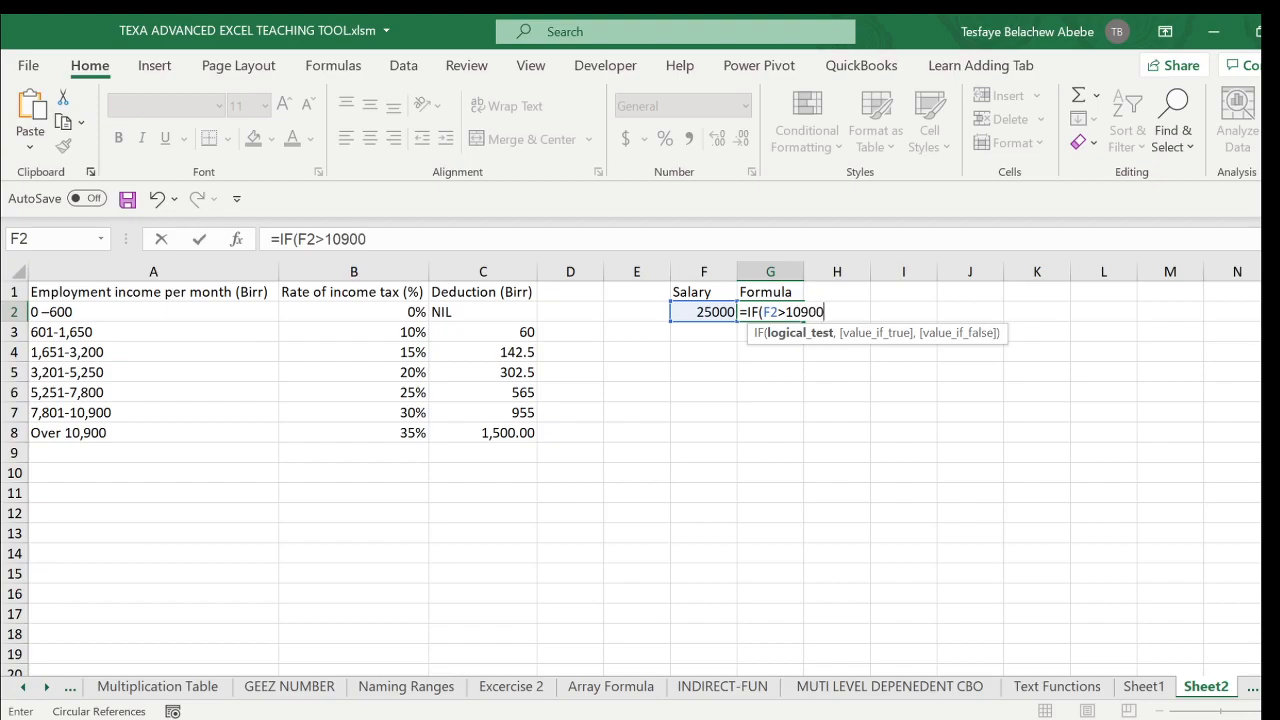
pyautogui.write(',')
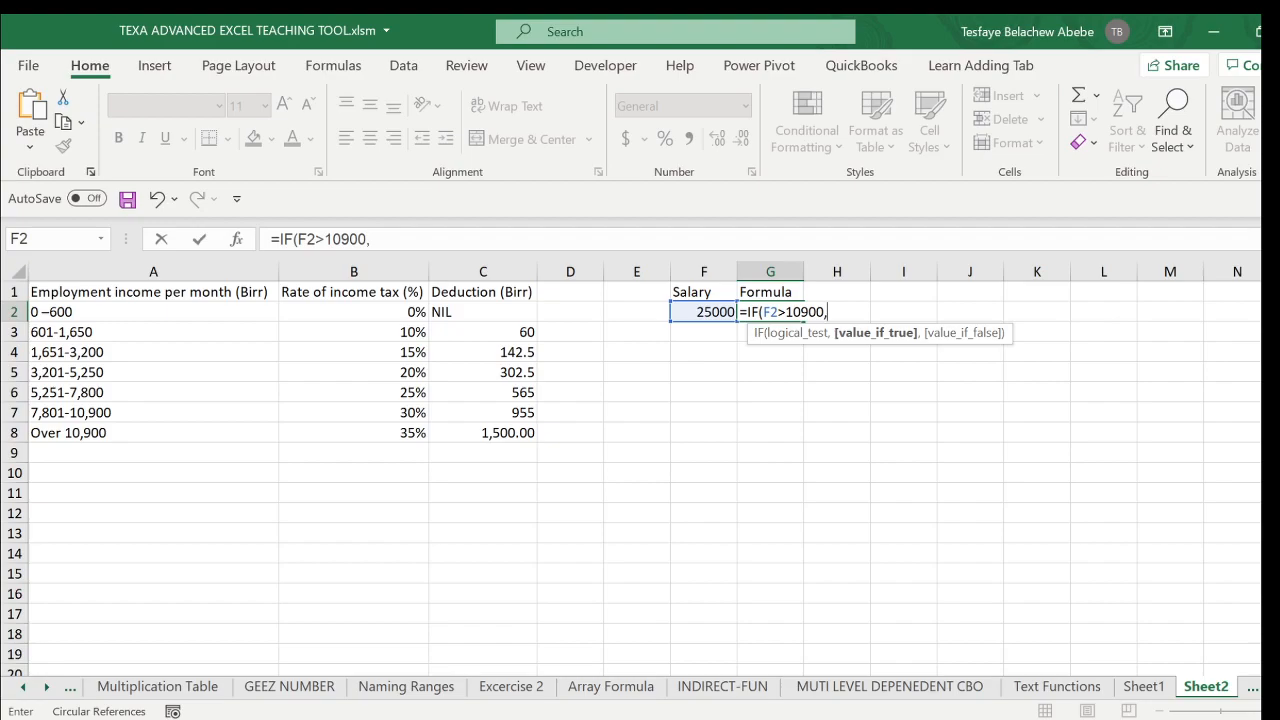
pyautogui.write('salar')
pyautogui.press('BackSpace')
pyautogui.press('BackSpace')
pyautogui.press('BackSpace')
pyautogui.press('BackSpace')
pyautogui.press('BackSpace')
pyautogui.click(703, 310)
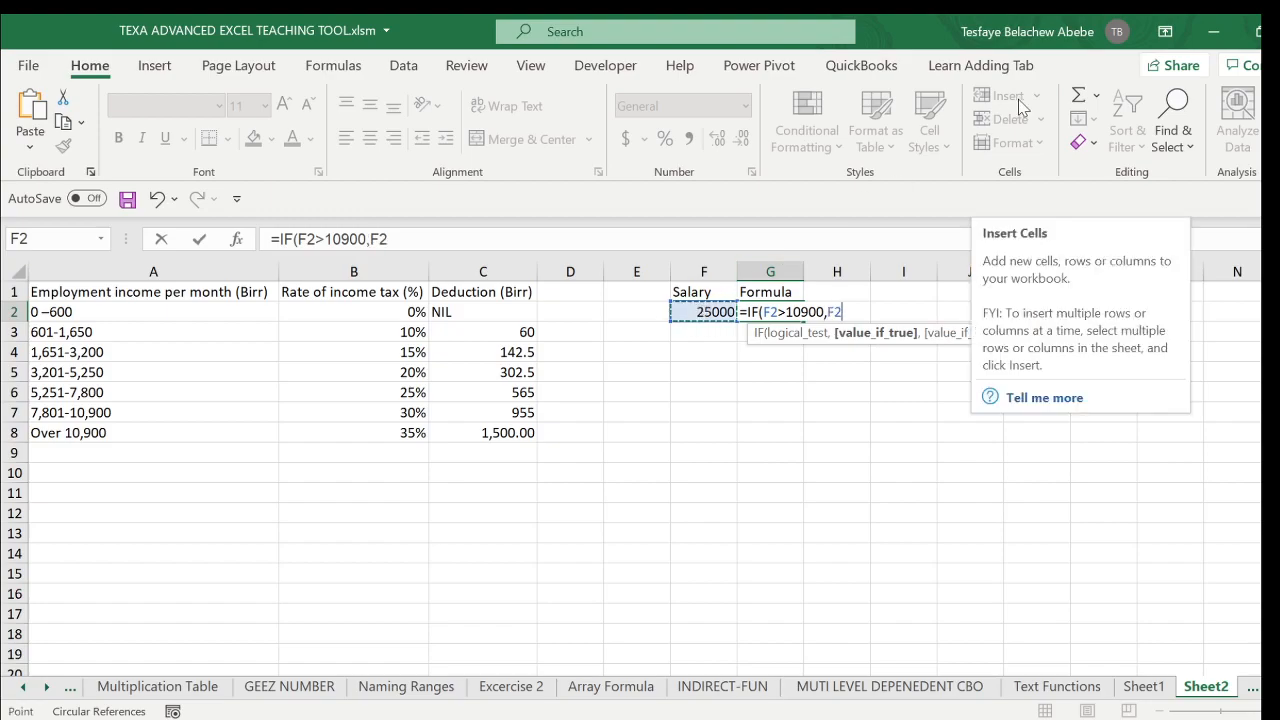
pyautogui.press('Escape')
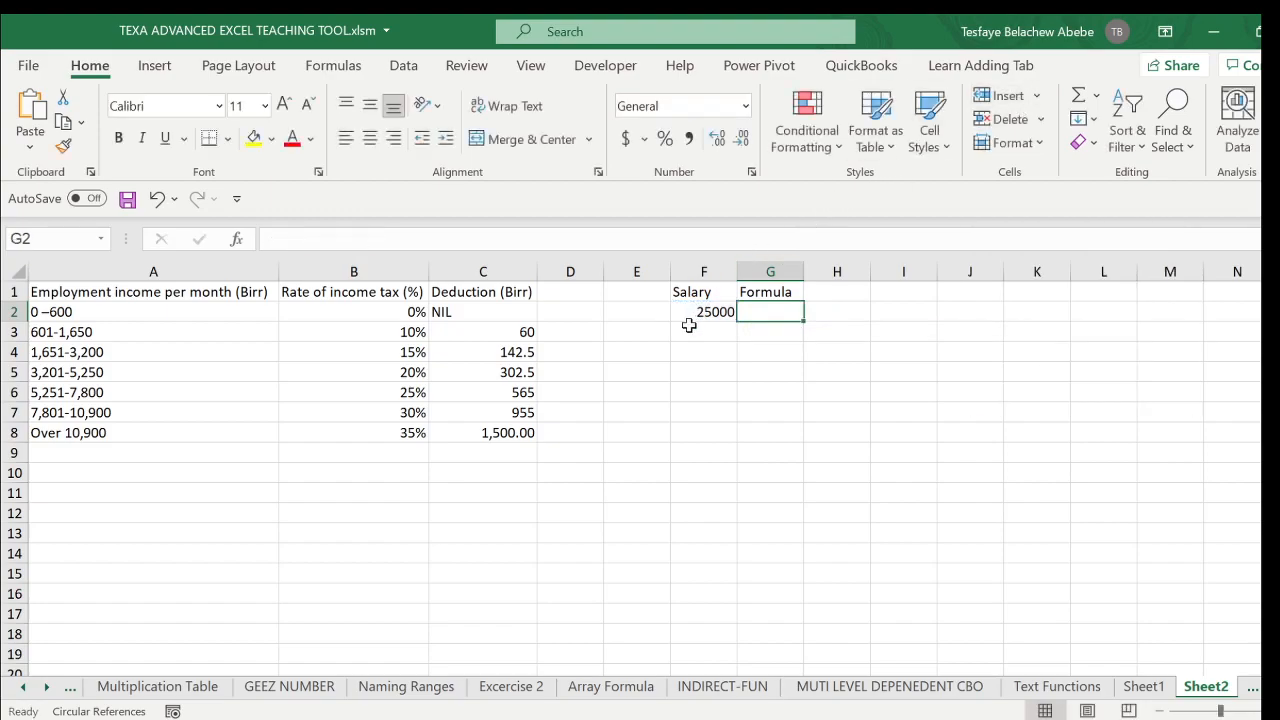
# - Define the name salary for the salary amount cell F2
pyautogui.click(700, 311)
pyautogui.click(30, 238)
pyautogui.write('saalry')
pyautogui.press('Return')
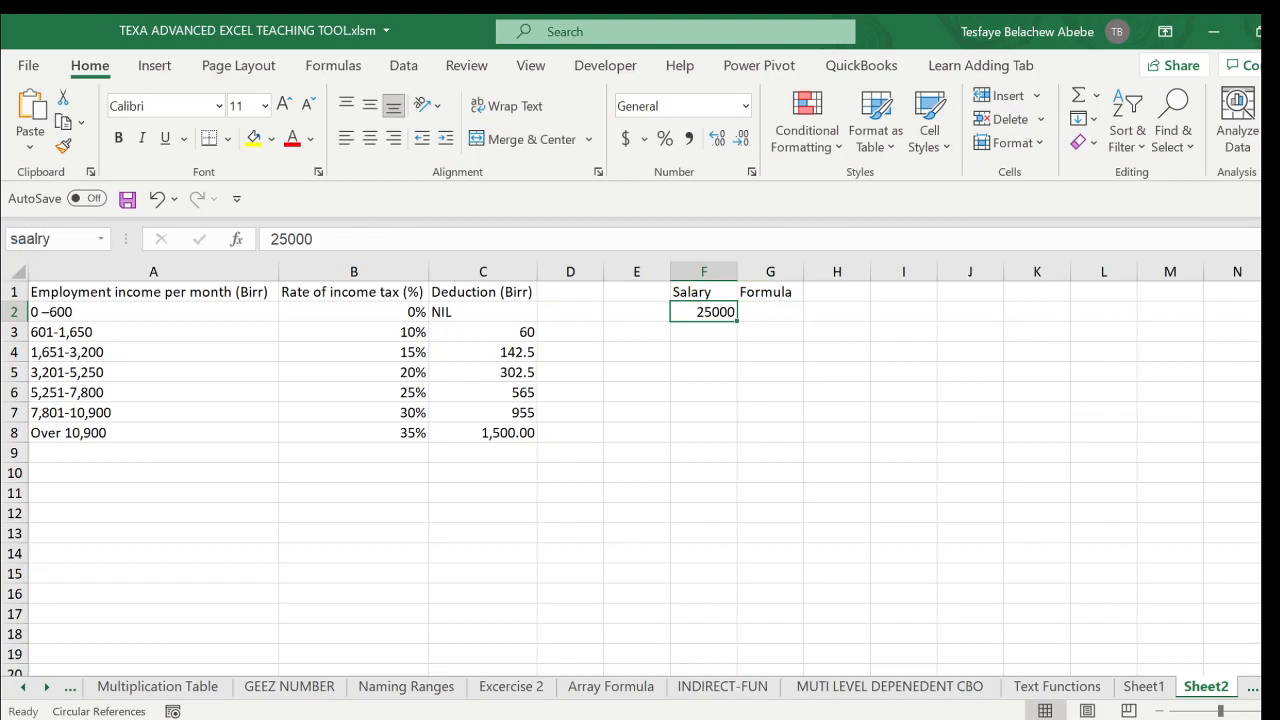
pyautogui.click(40, 239)
pyautogui.write('salary')
pyautogui.press('Return')
# - Start an IF formula in cell G2 with the logical test salary>10900
pyautogui.click(760, 317)
pyautogui.write('=')
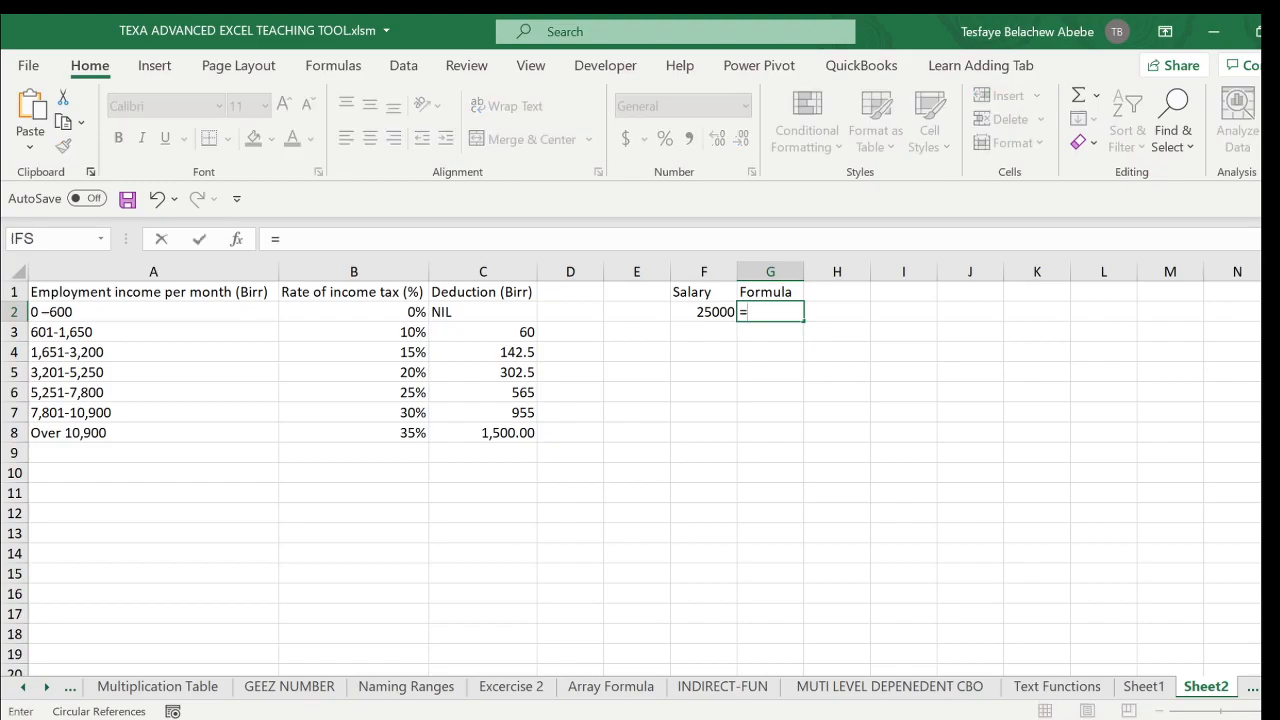
pyautogui.write('if')
pyautogui.press('Tab')
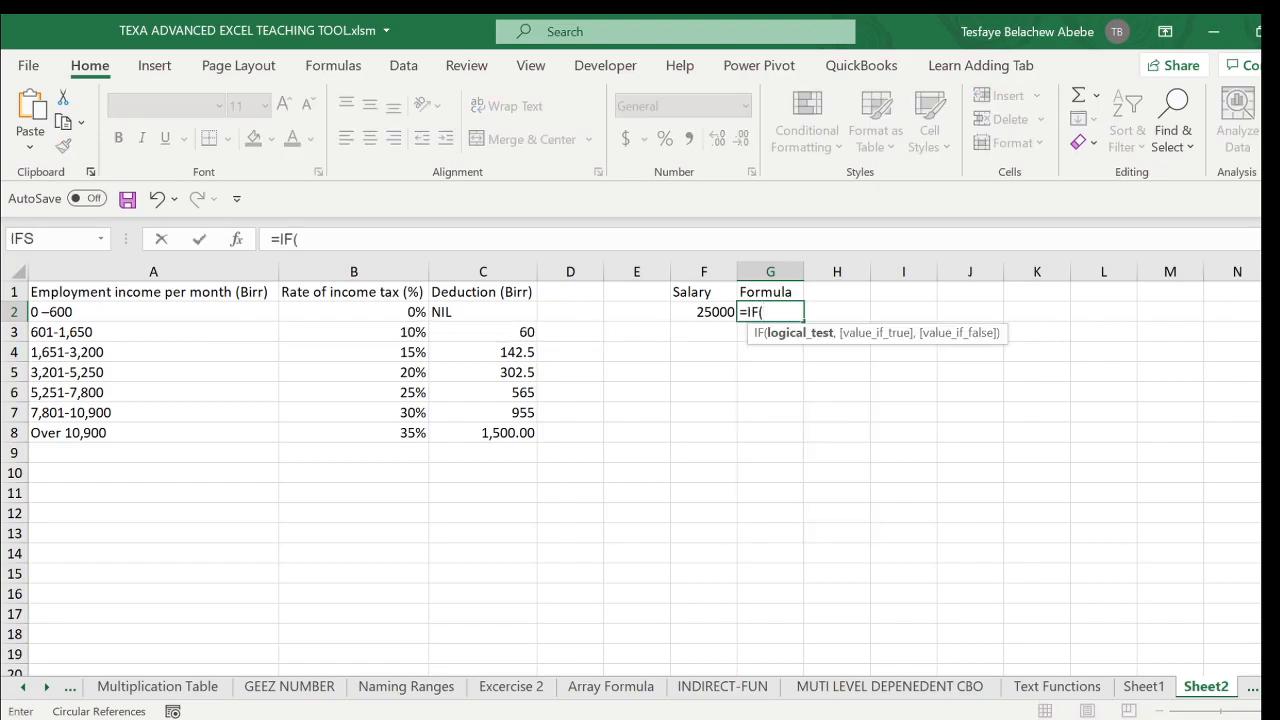
pyautogui.write('sala')
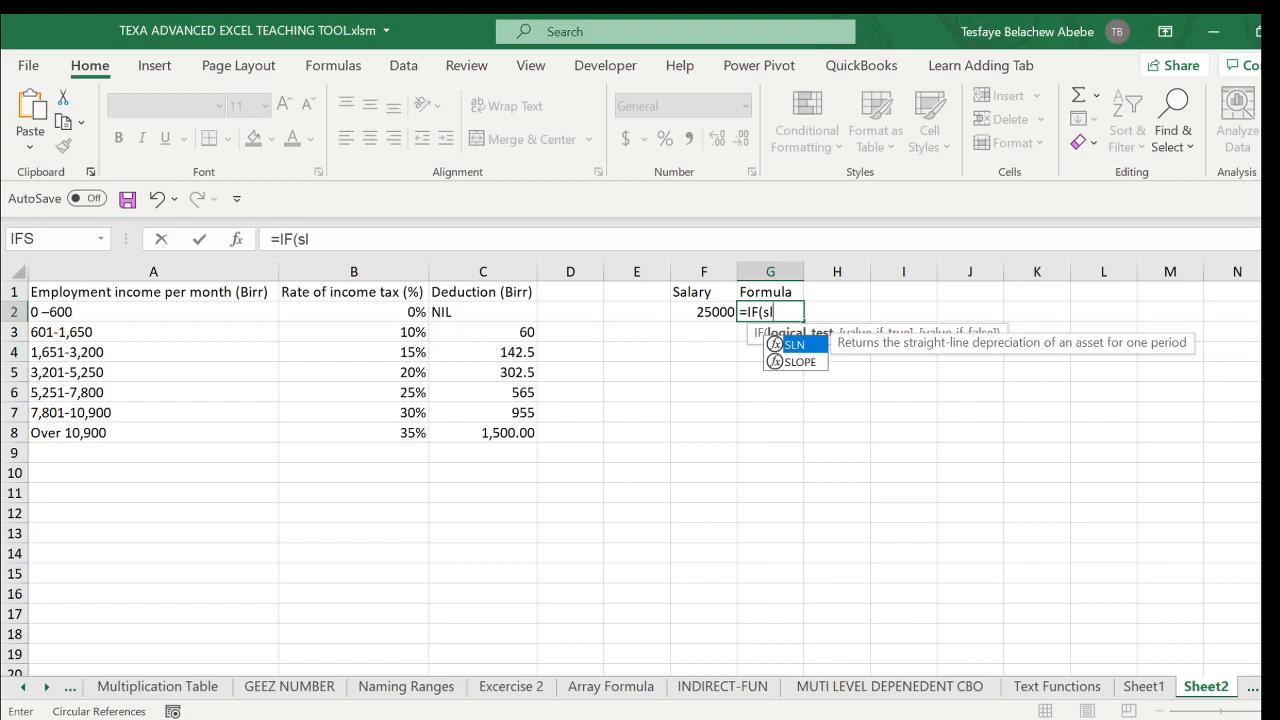
pyautogui.press('Tab')
pyautogui.write('>')
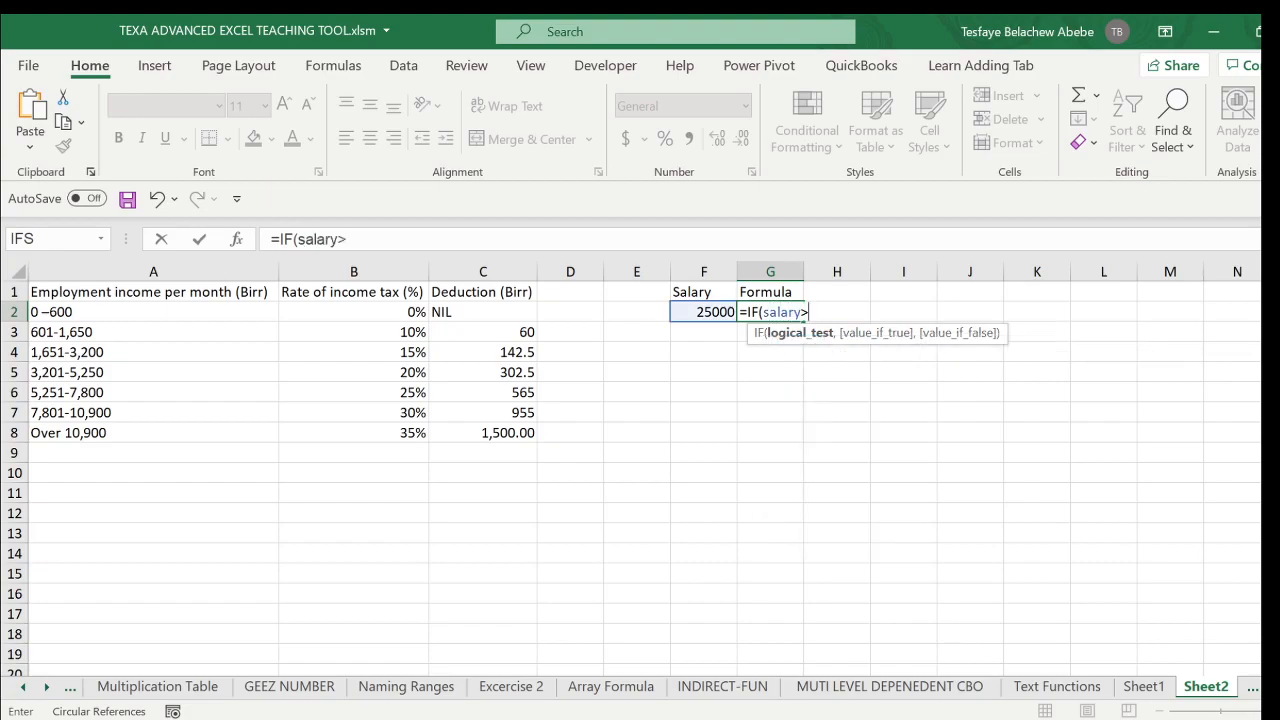
pyautogui.write('10900,')
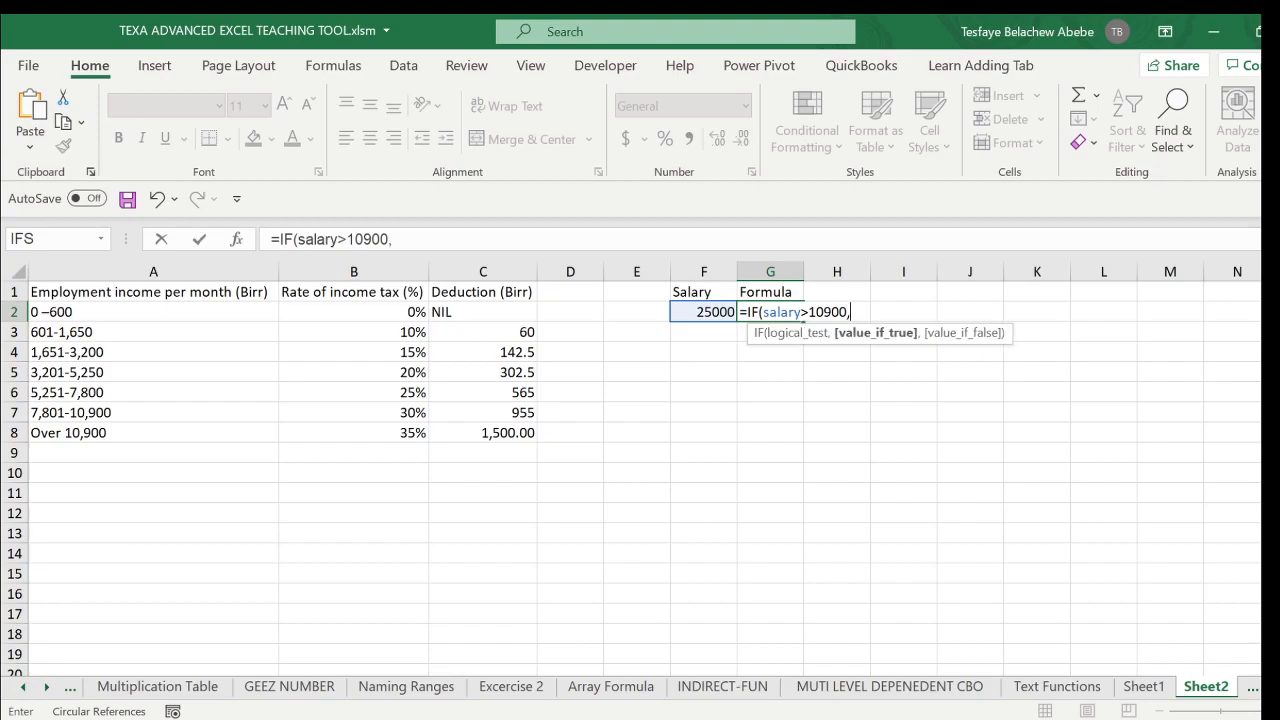
pyautogui.write('sala')
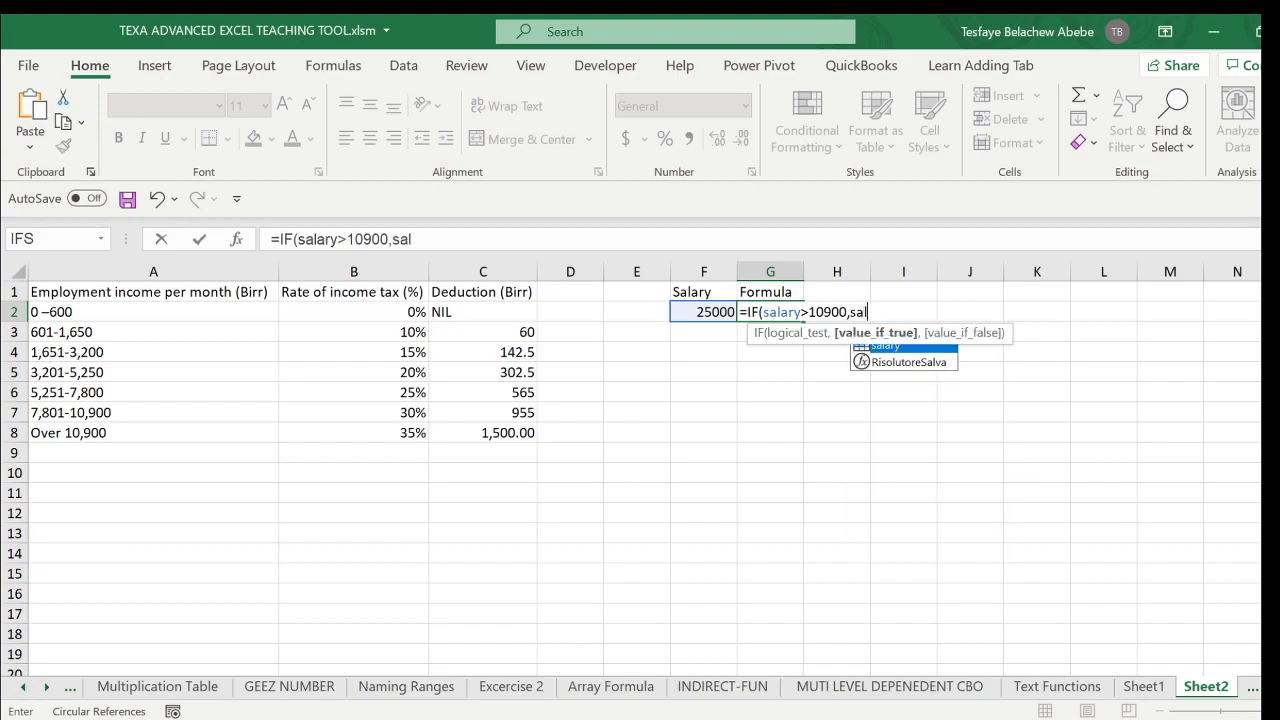
# - Add salary*35%-1500 as the IF formula's value if true and continue to the value-if-false argument
pyautogui.press('Tab')
pyautogui.write('*')
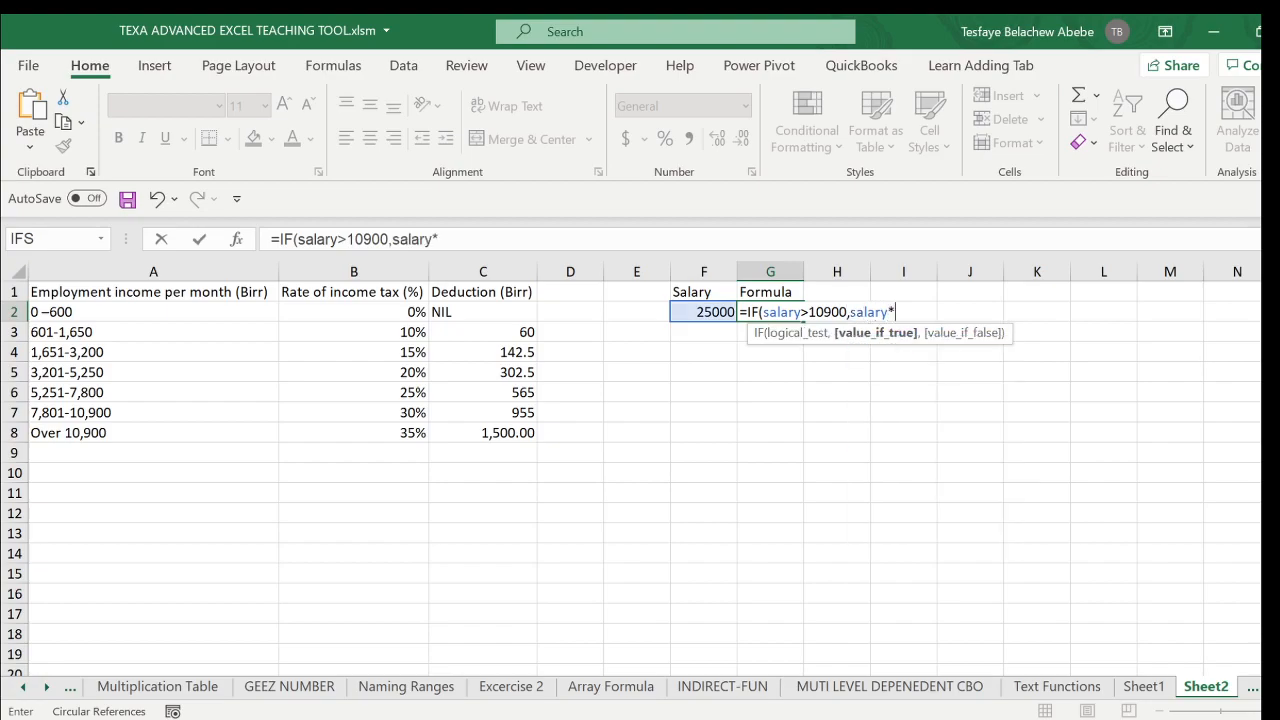
pyautogui.write('35%-1')
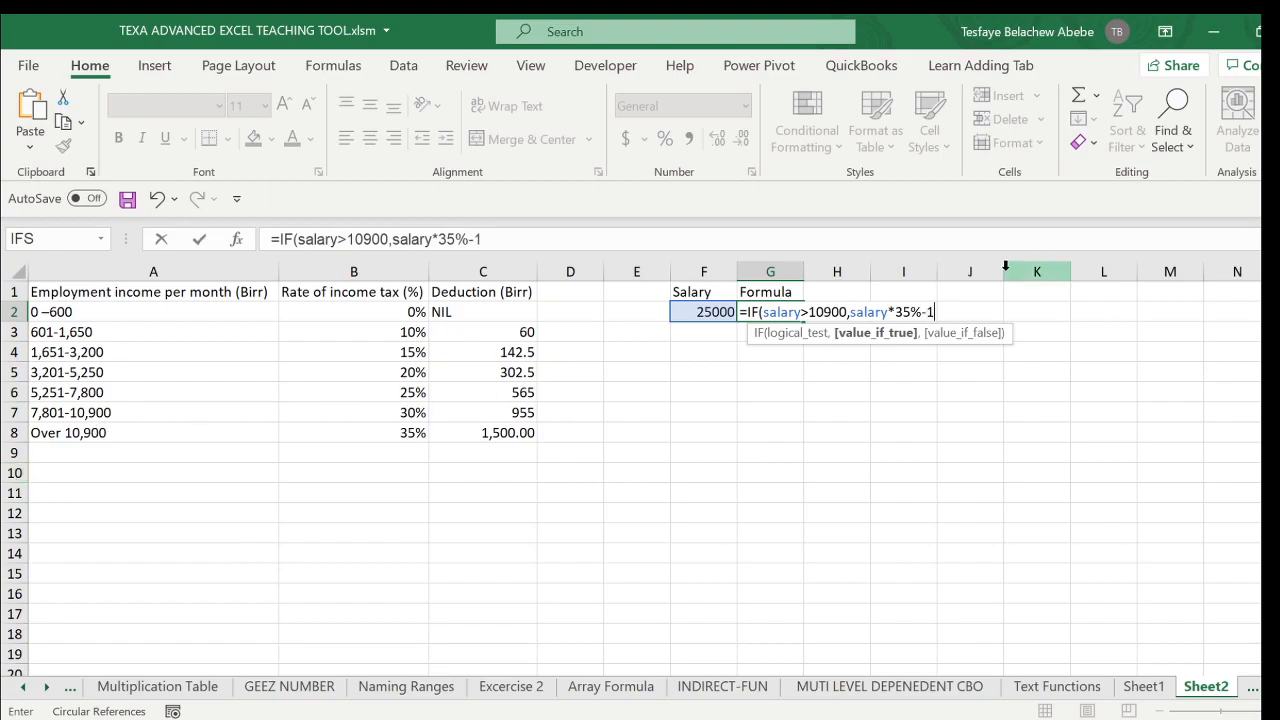
pyautogui.write('500,')
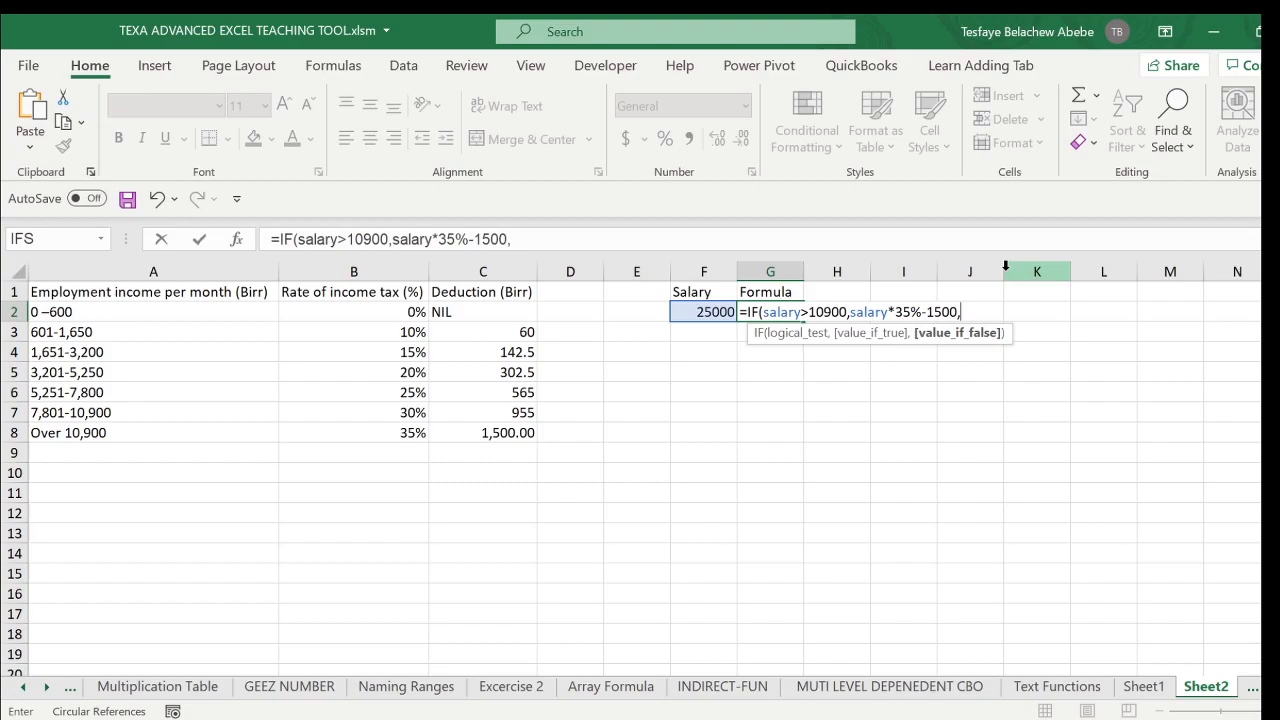
pyautogui.write('"")')
# - Complete the IF formula in G2 with an empty string ("") as the value if false and check it against the salary cell
pyautogui.press('Return')
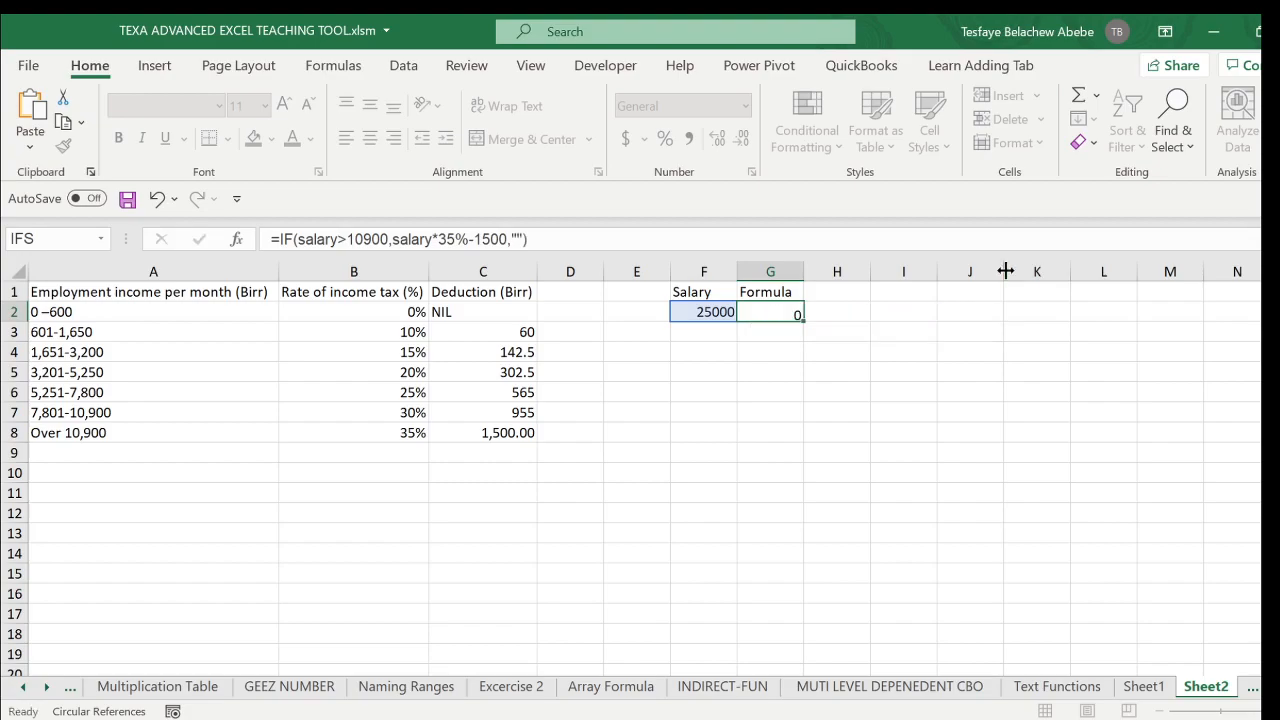
pyautogui.click(790, 310)
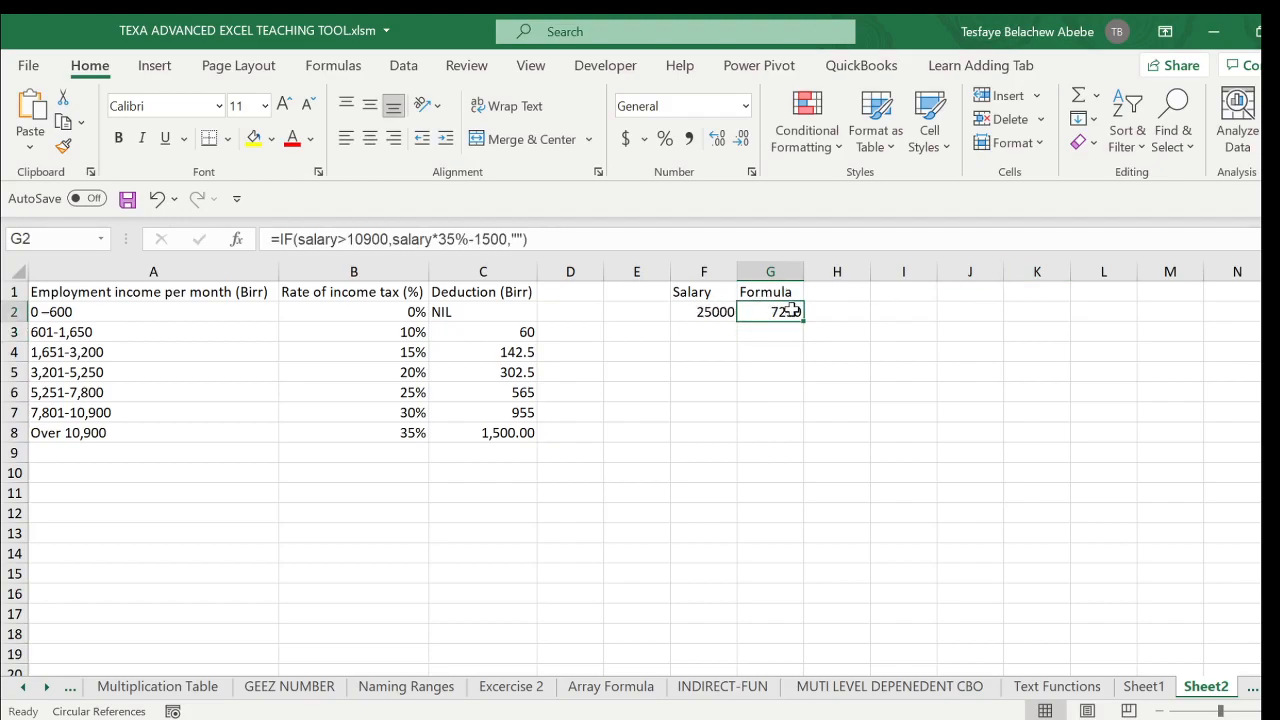
pyautogui.click(710, 313)
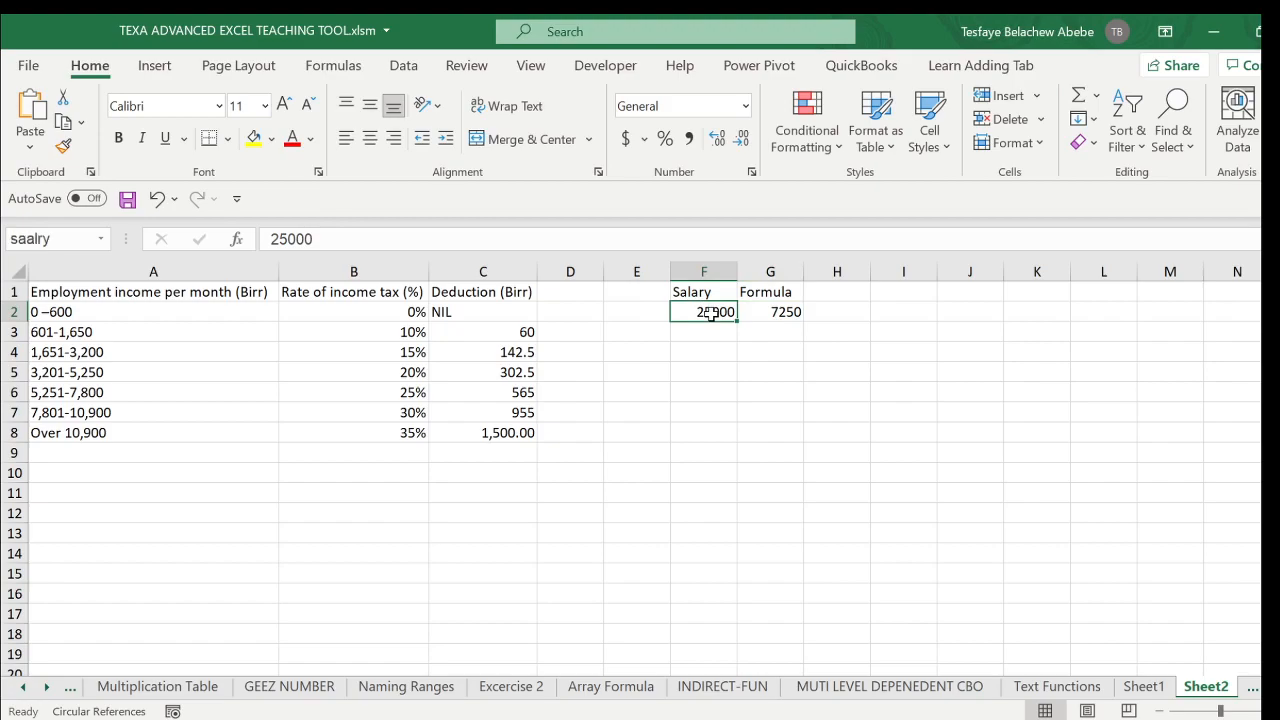
pyautogui.click(785, 311)
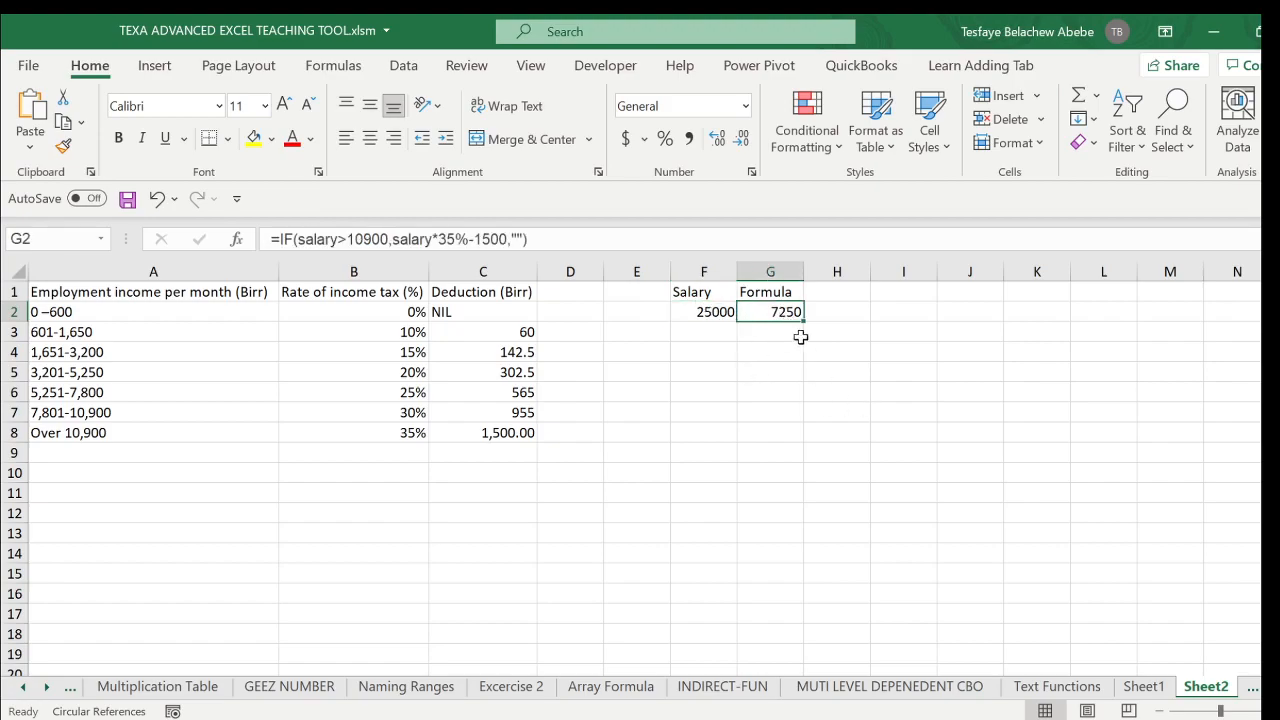
# - Set the salary amount in F2 to 10000
pyautogui.click(722, 313)
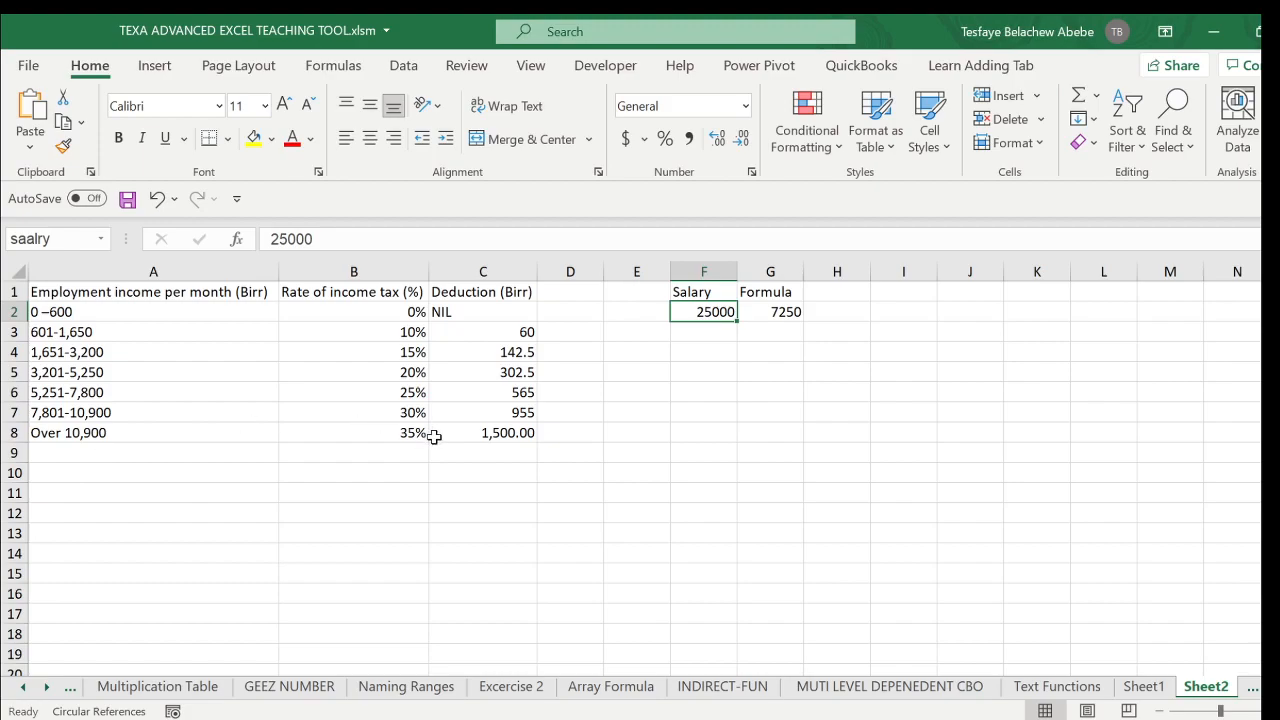
pyautogui.write('10000')
pyautogui.press('Return')
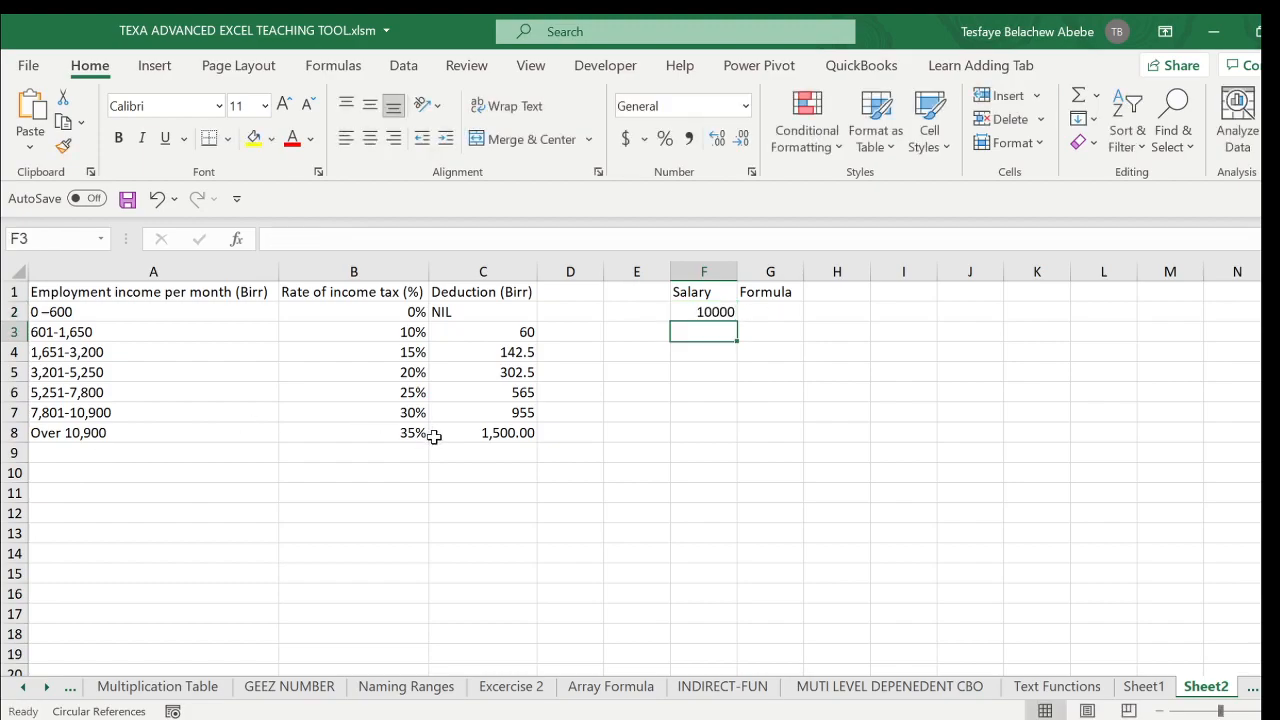
# - Copy G2's IF expression without the equal sign and paste it in place of the formula's empty-string value if false
pyautogui.click(778, 320)
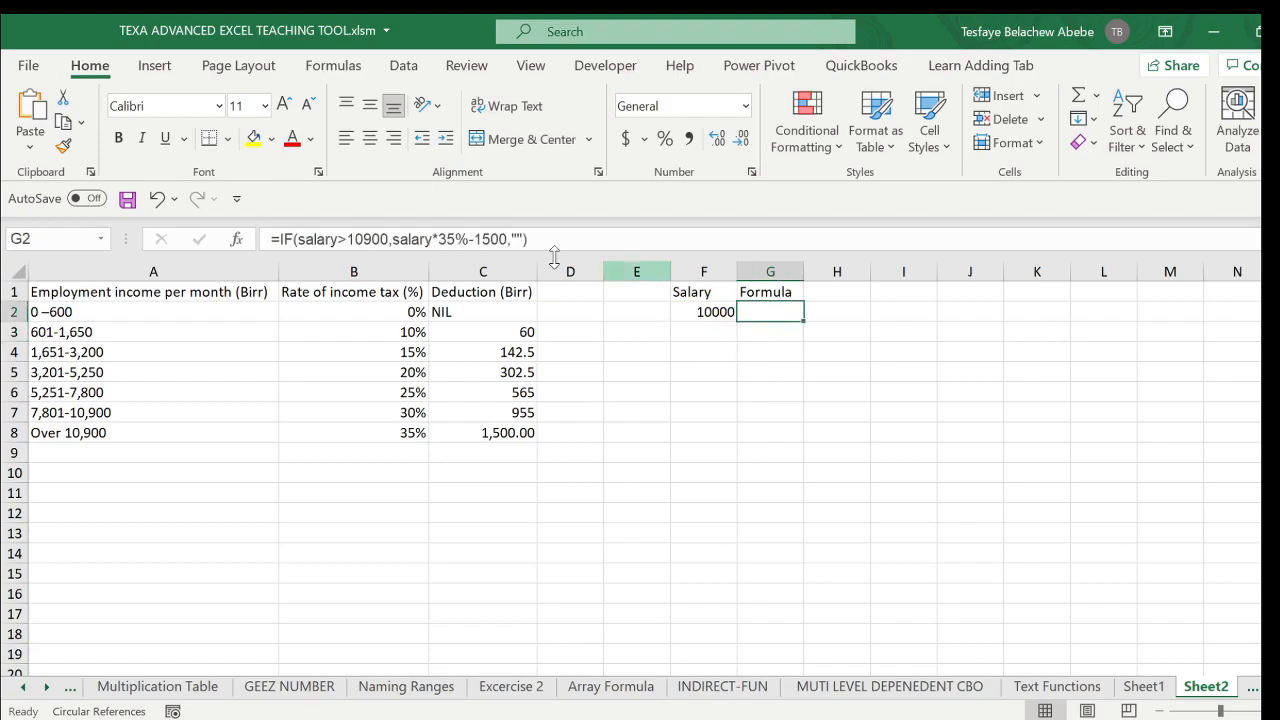
pyautogui.moveTo(528, 240); pyautogui.dragTo(280, 240)
pyautogui.hotkey('ctrl', 'c')
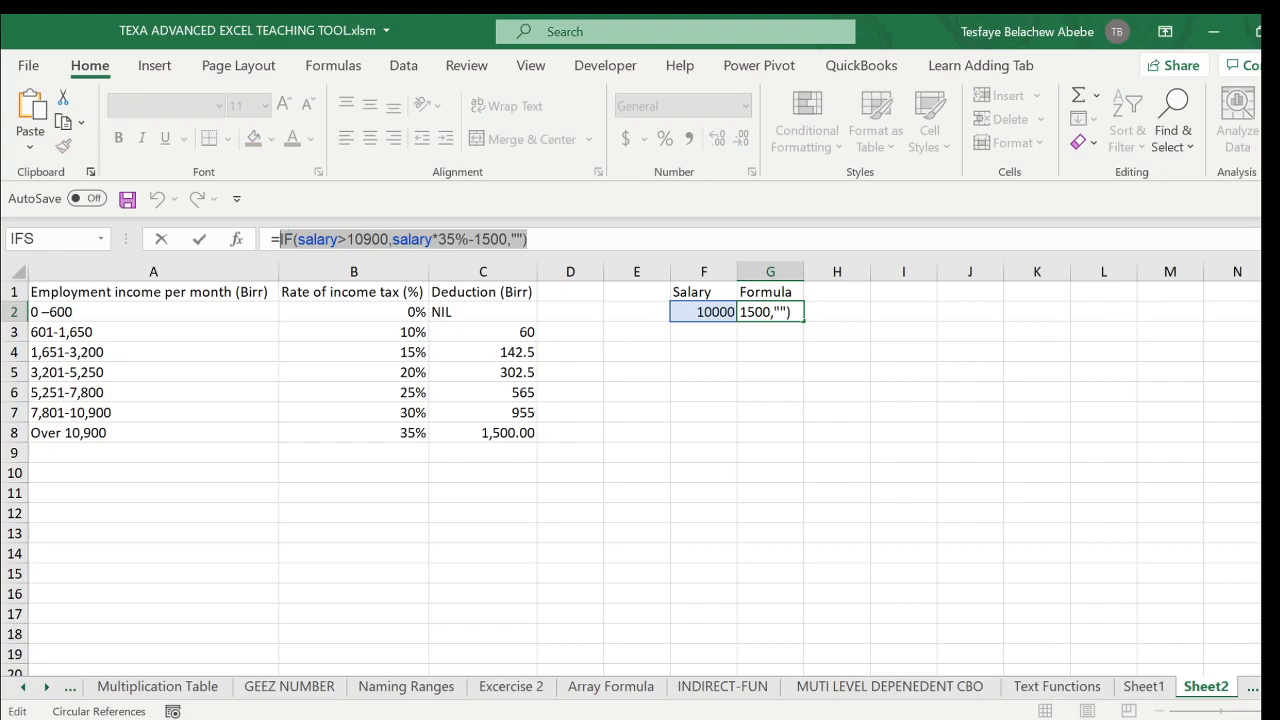
pyautogui.click(524, 240)
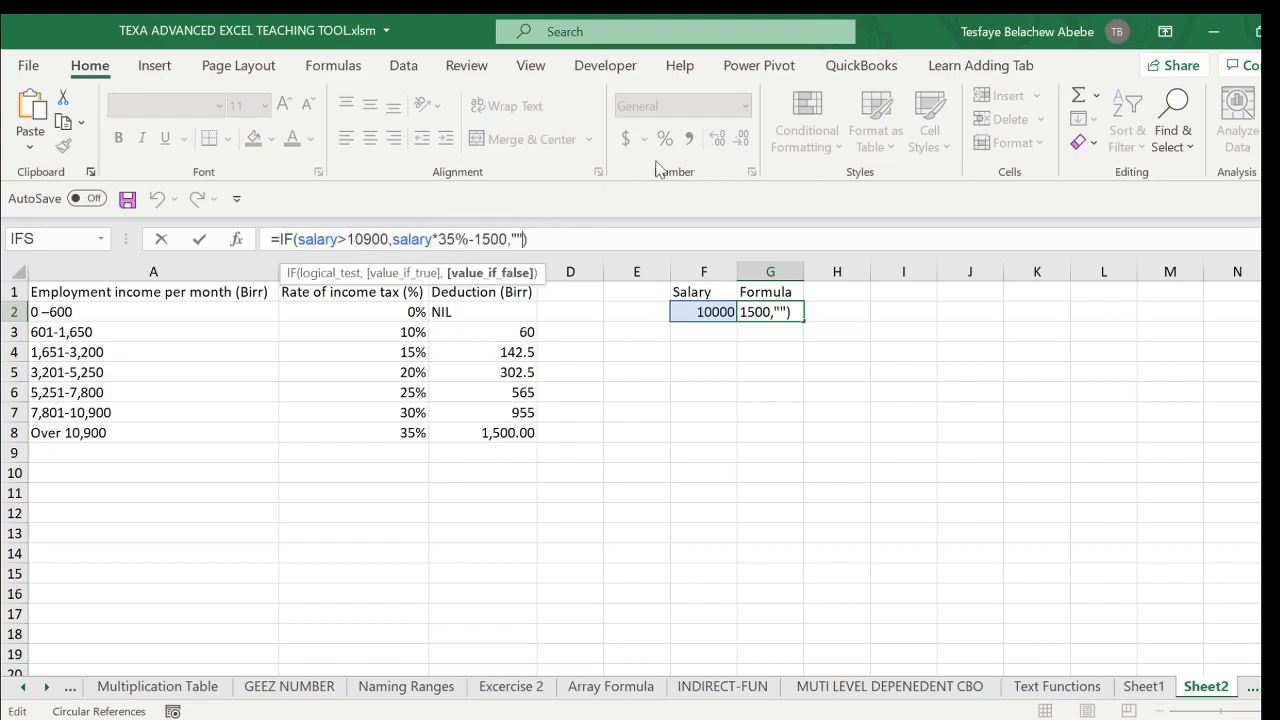
pyautogui.press('BackSpace')
pyautogui.press('BackSpace')
pyautogui.hotkey('ctrl', 'v')
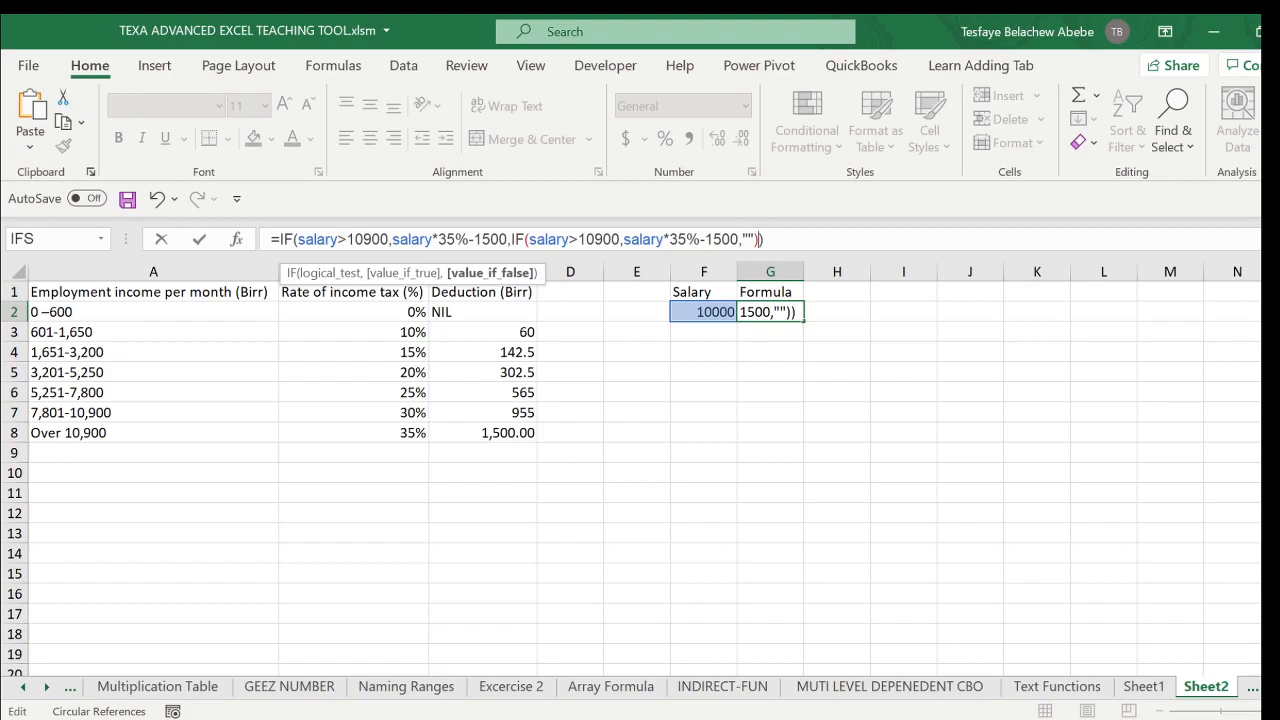
# - Change the nested IF's logical test to salary>7801
pyautogui.click(620, 240)
pyautogui.press('BackSpace')
pyautogui.press('BackSpace')
pyautogui.press('BackSpace')
pyautogui.press('BackSpace')
pyautogui.press('BackSpace')
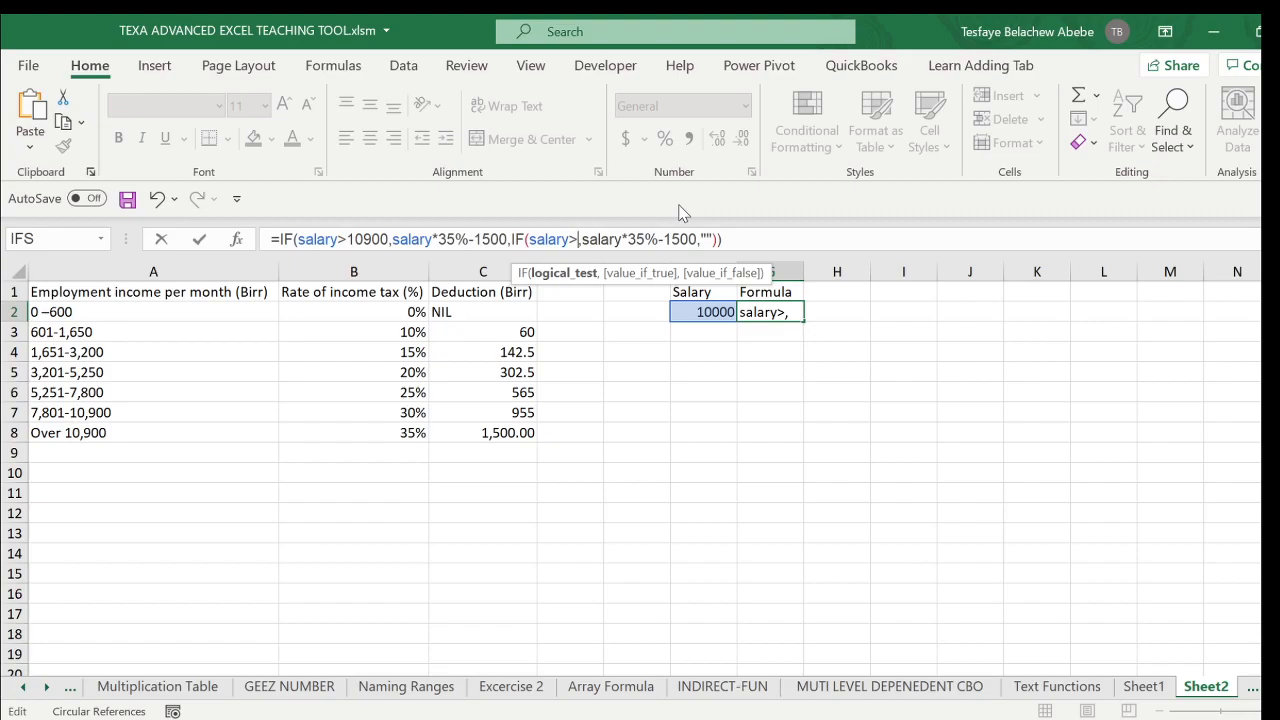
pyautogui.write('78')
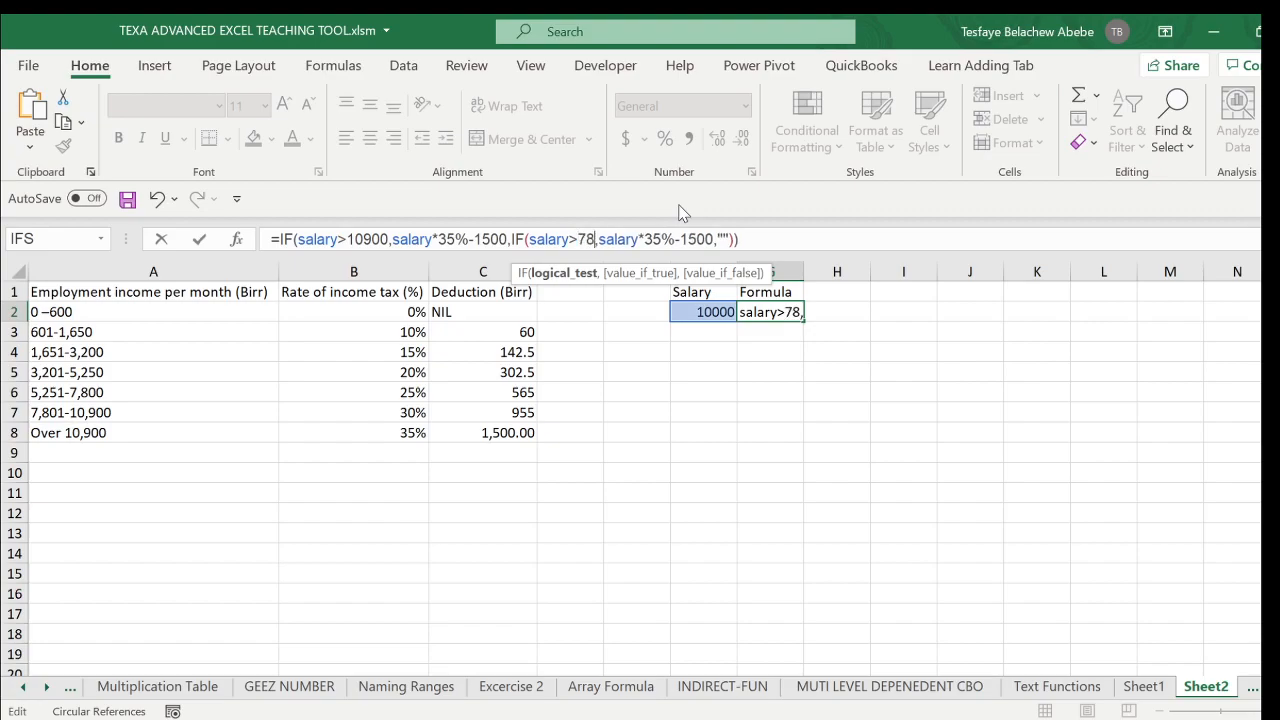
pyautogui.write('01')
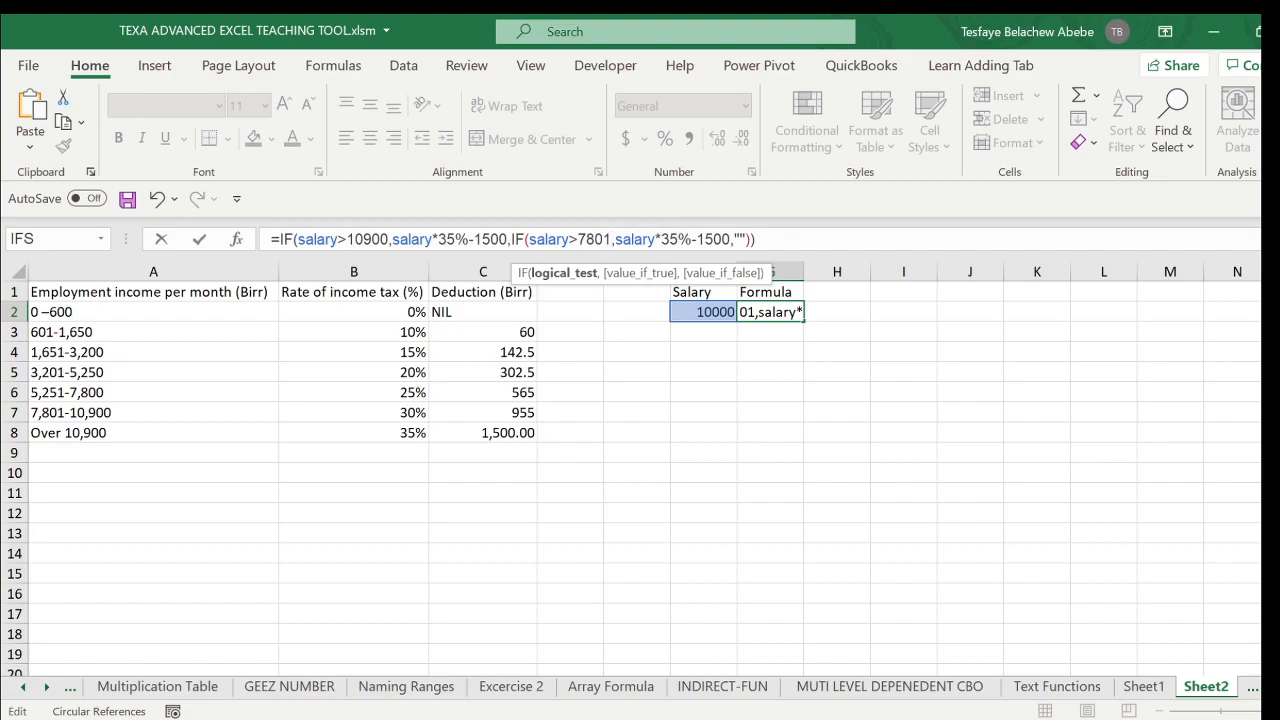
# - Change the nested IF's value if true to salary*30%-955 and enter the formula in G2
pyautogui.click(670, 240)
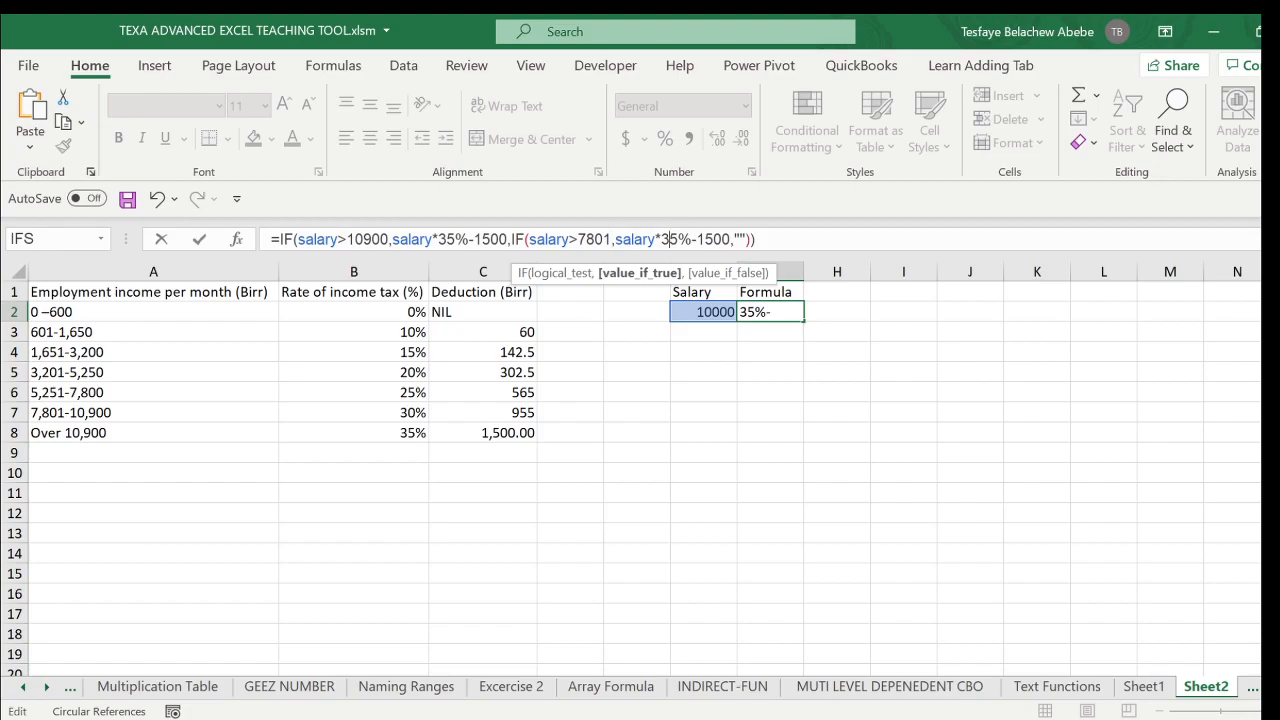
pyautogui.press('BackSpace')
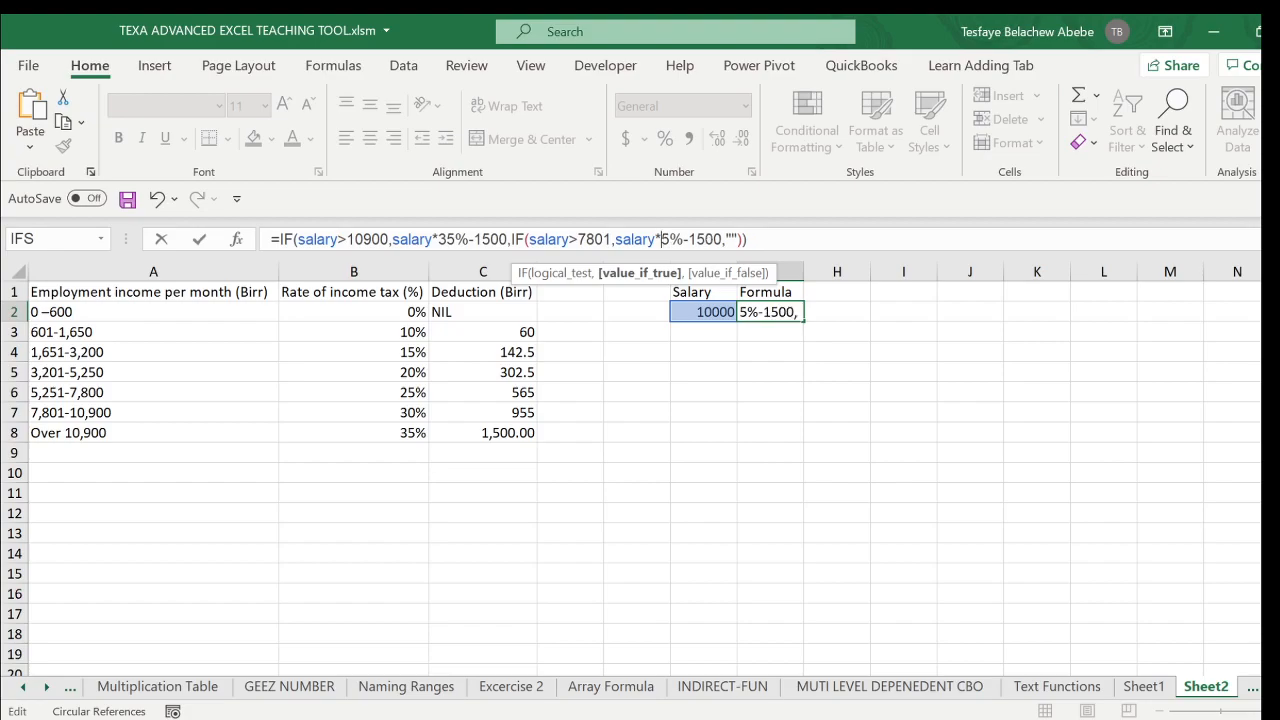
pyautogui.press('Delete')
pyautogui.write('30')
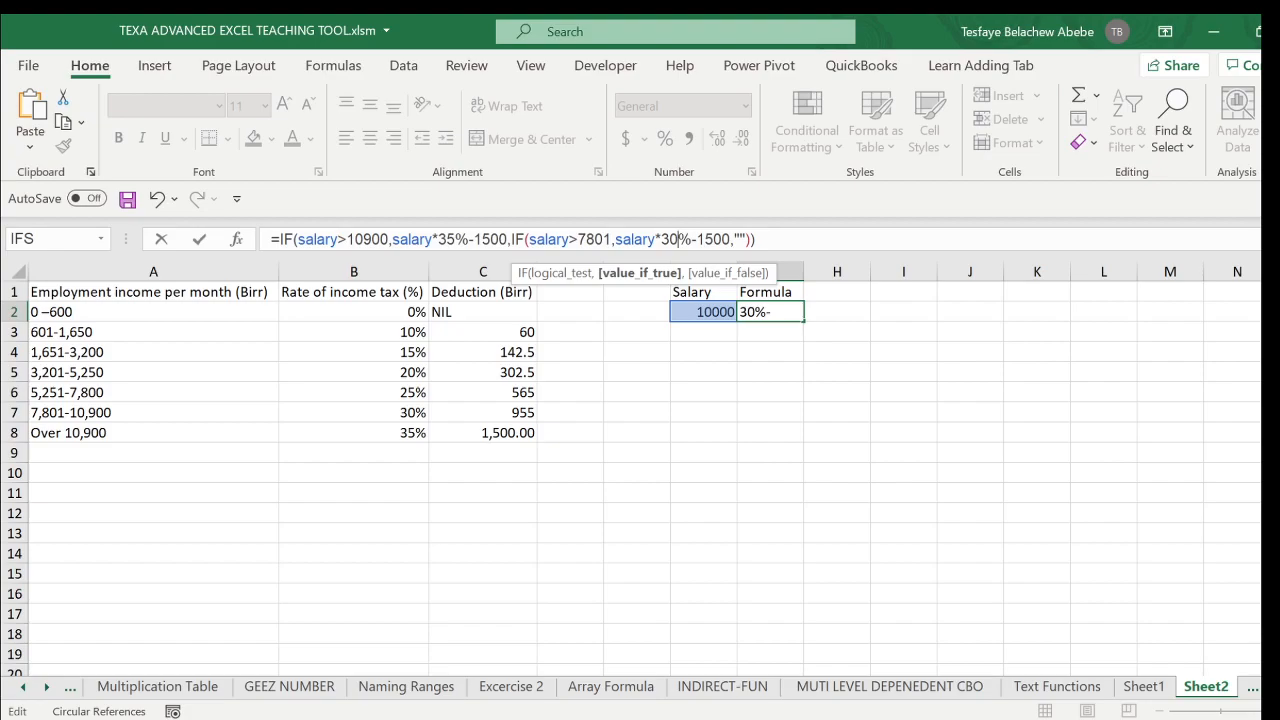
pyautogui.press('BackSpace')
pyautogui.press('BackSpace')
pyautogui.press('BackSpace')
pyautogui.write('9')
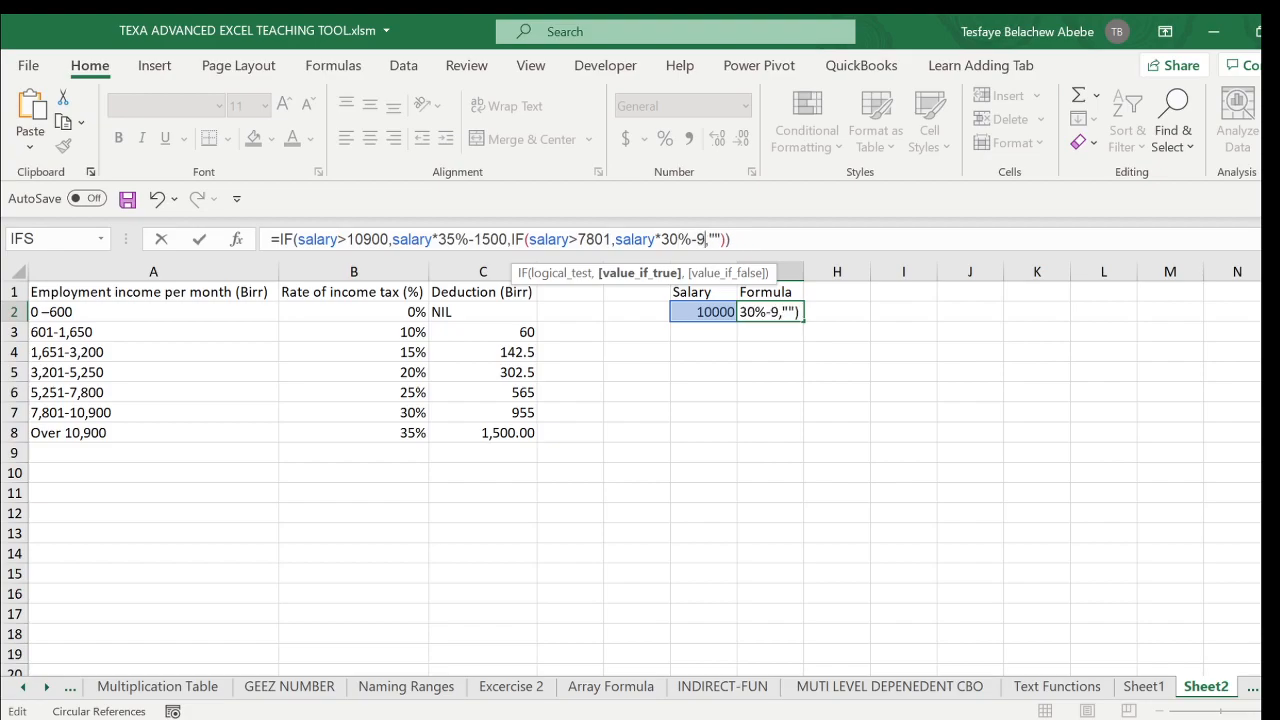
pyautogui.write('55')
pyautogui.press('Return')
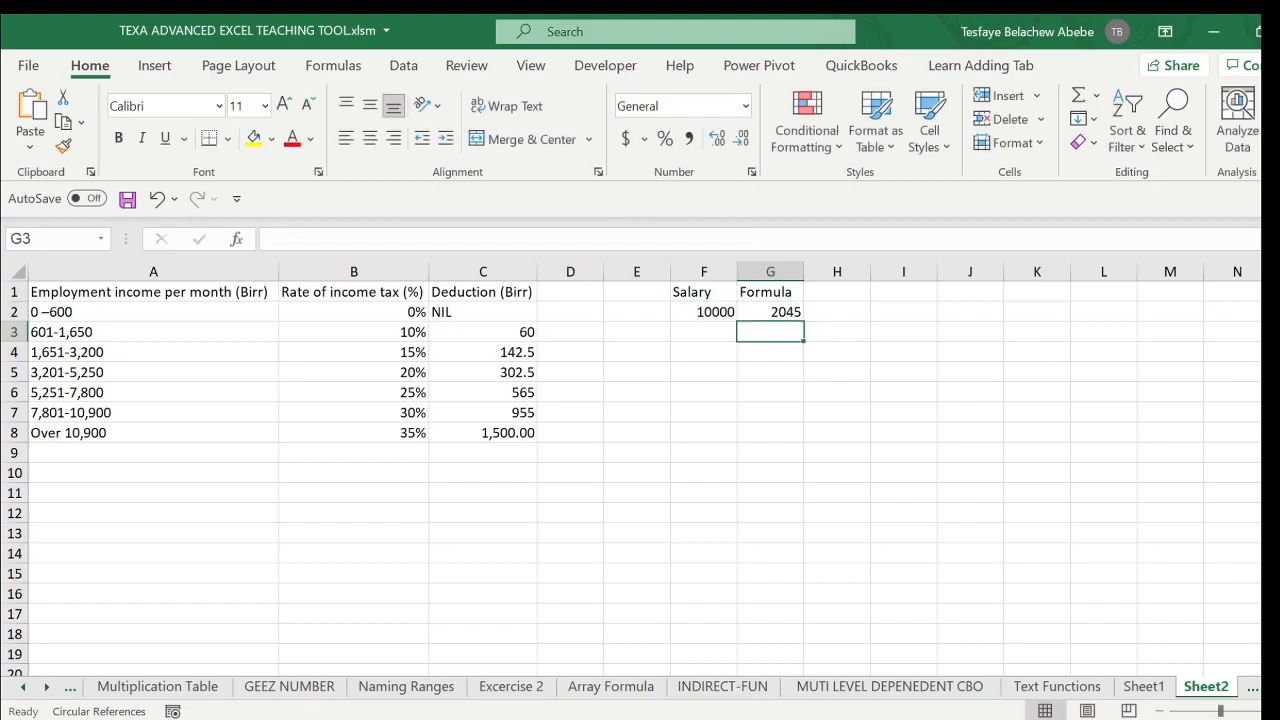
# - Reopen G2's formula for editing, enlarge the formula bar, and move the second IF onto its own line
pyautogui.click(782, 311)
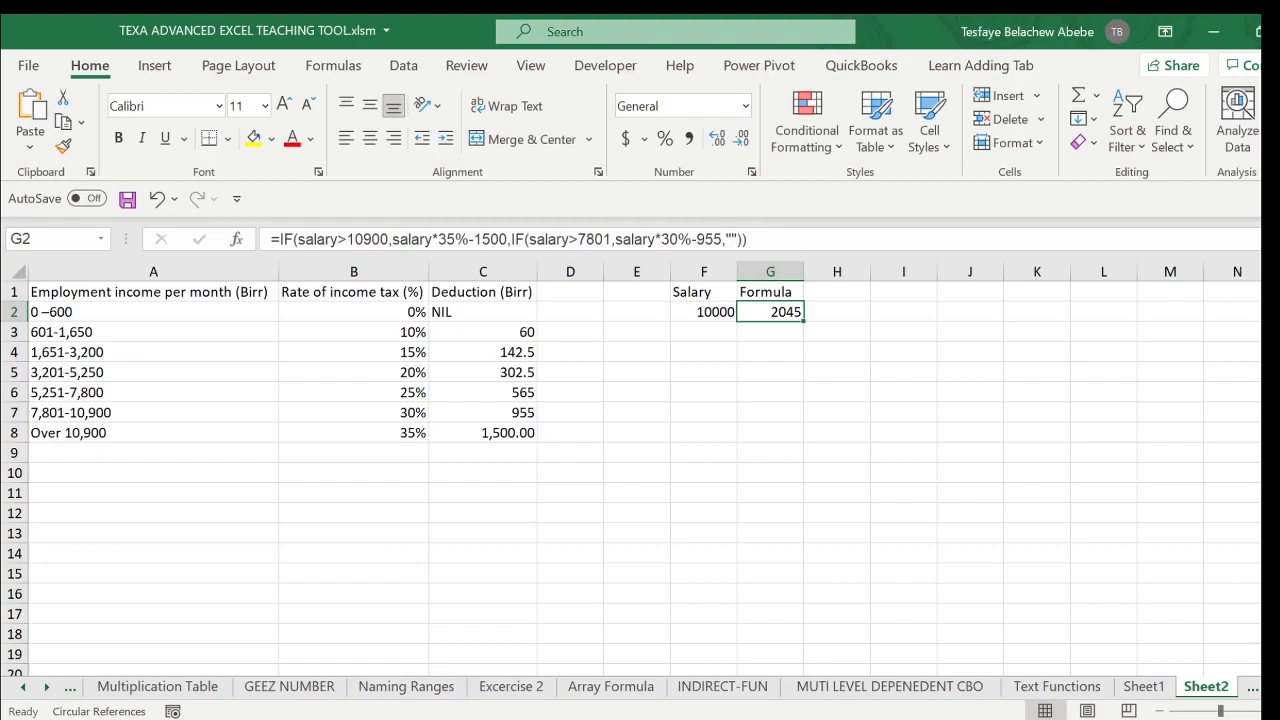
pyautogui.click(701, 240)
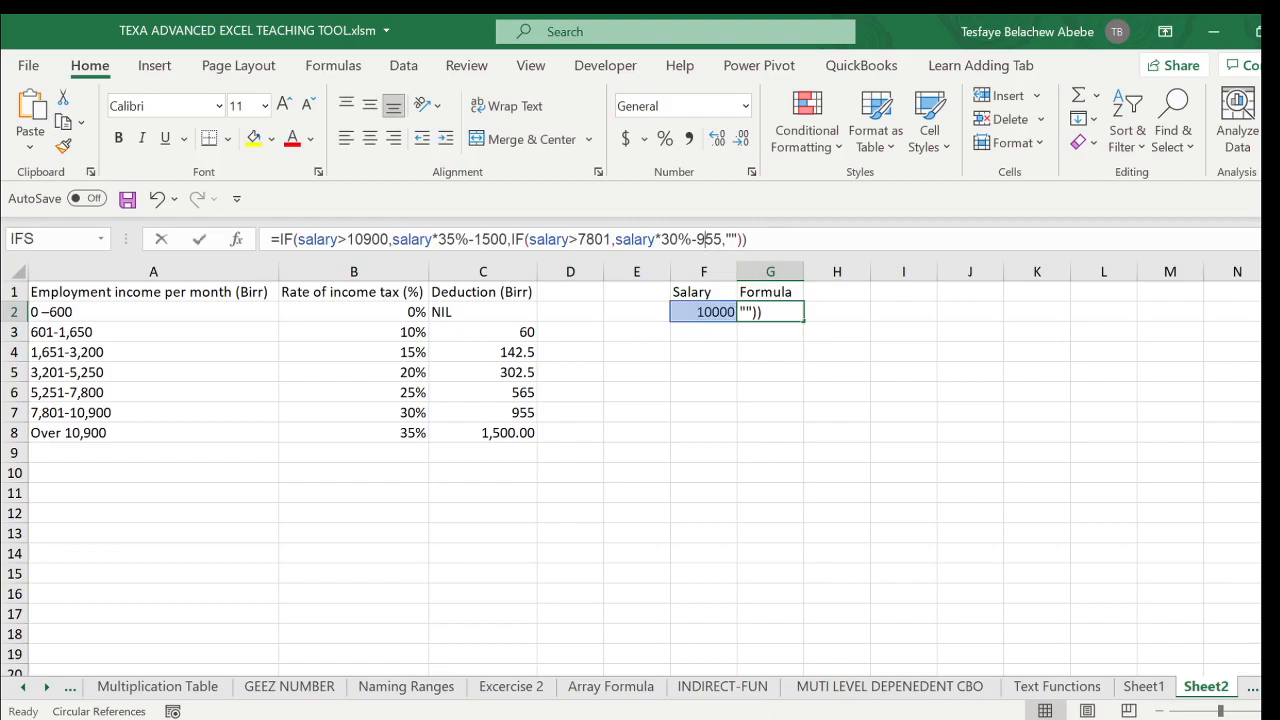
pyautogui.moveTo(701, 254); pyautogui.dragTo(701, 312)
pyautogui.click(508, 240)
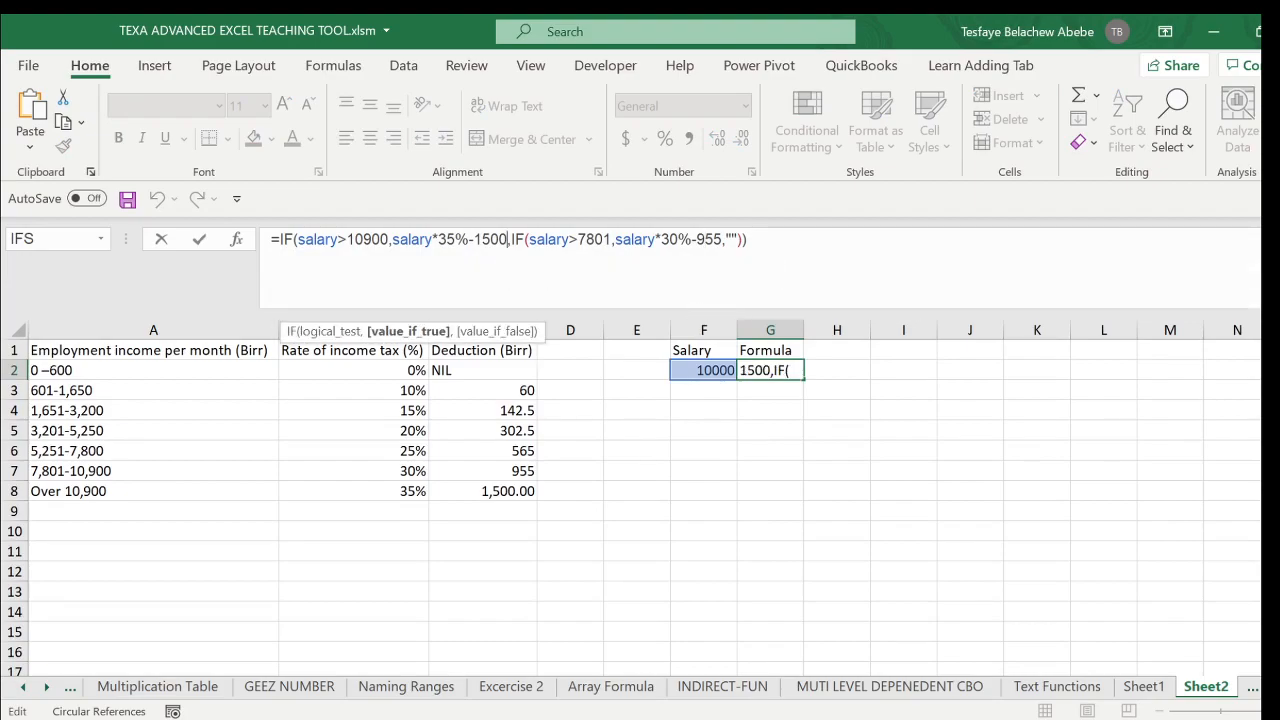
pyautogui.press('Right')
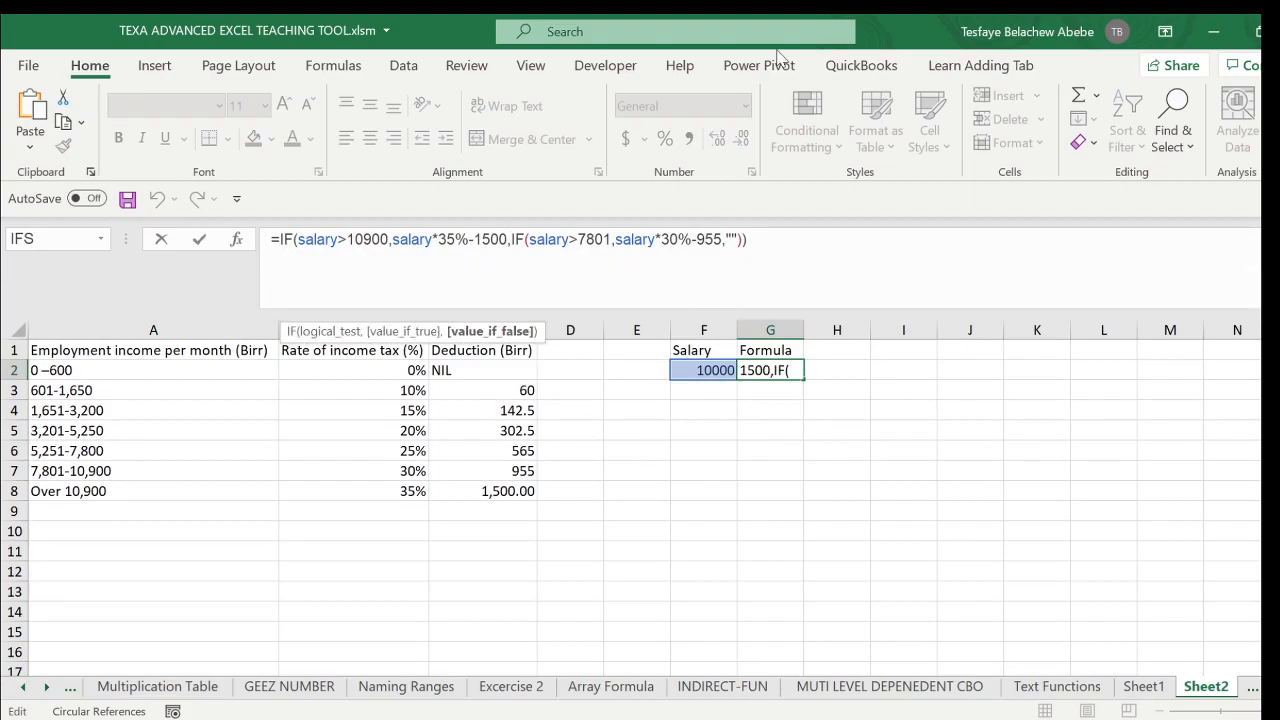
pyautogui.hotkey('alt', 'Return')
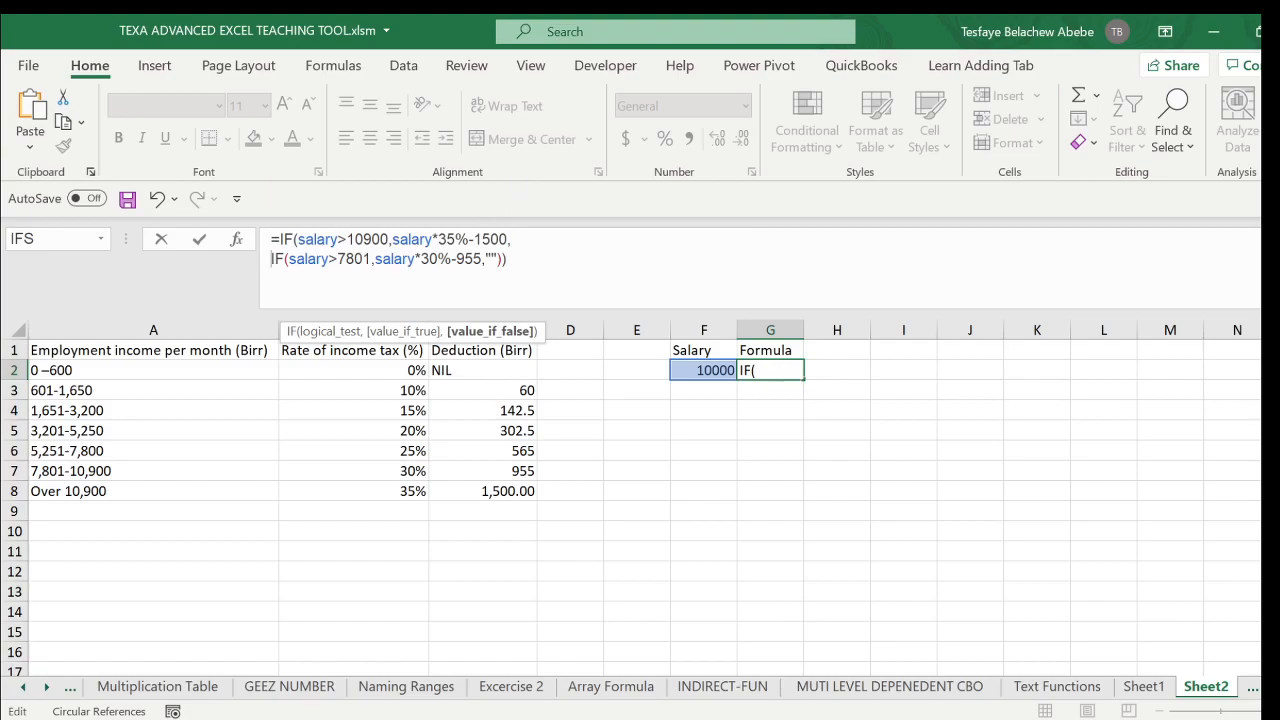
# - Replace the second IF's empty-string value if false with the copied IF expression on a new line
pyautogui.doubleClick(490, 259)
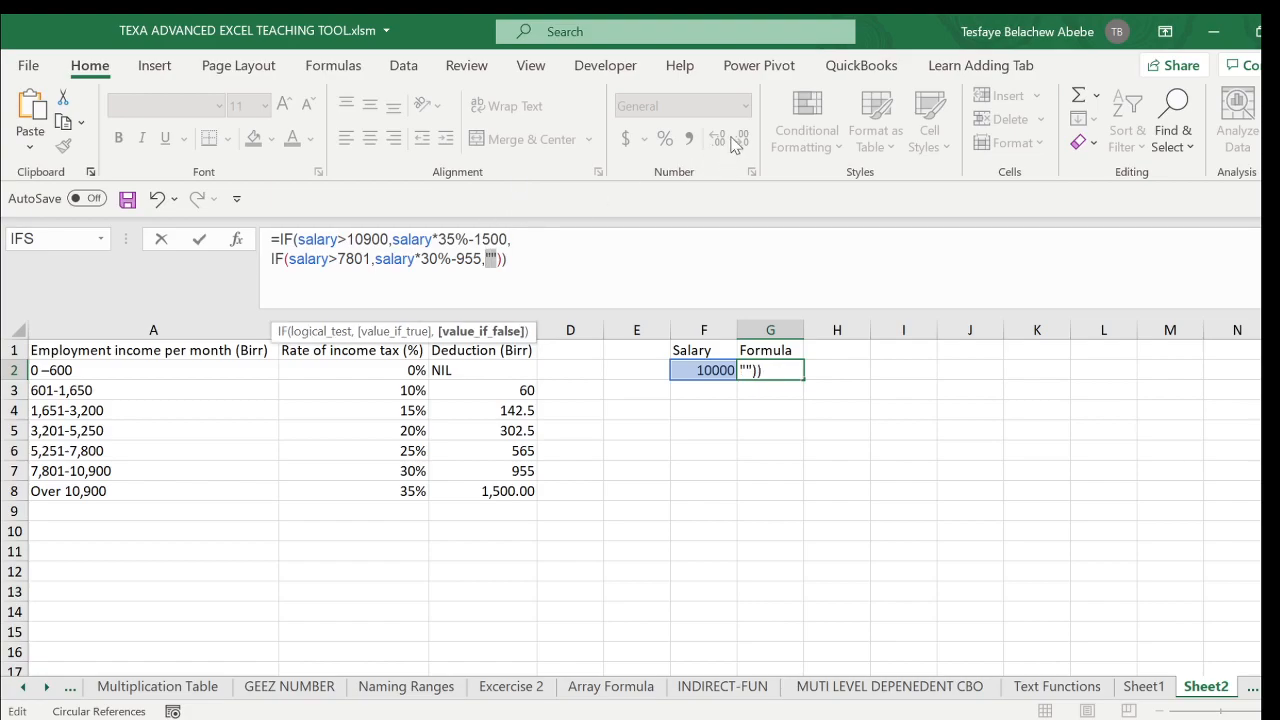
pyautogui.press('BackSpace')
pyautogui.hotkey('alt', 'Return')
pyautogui.write('IF(salary>10900,salary*35%-1500,"")')
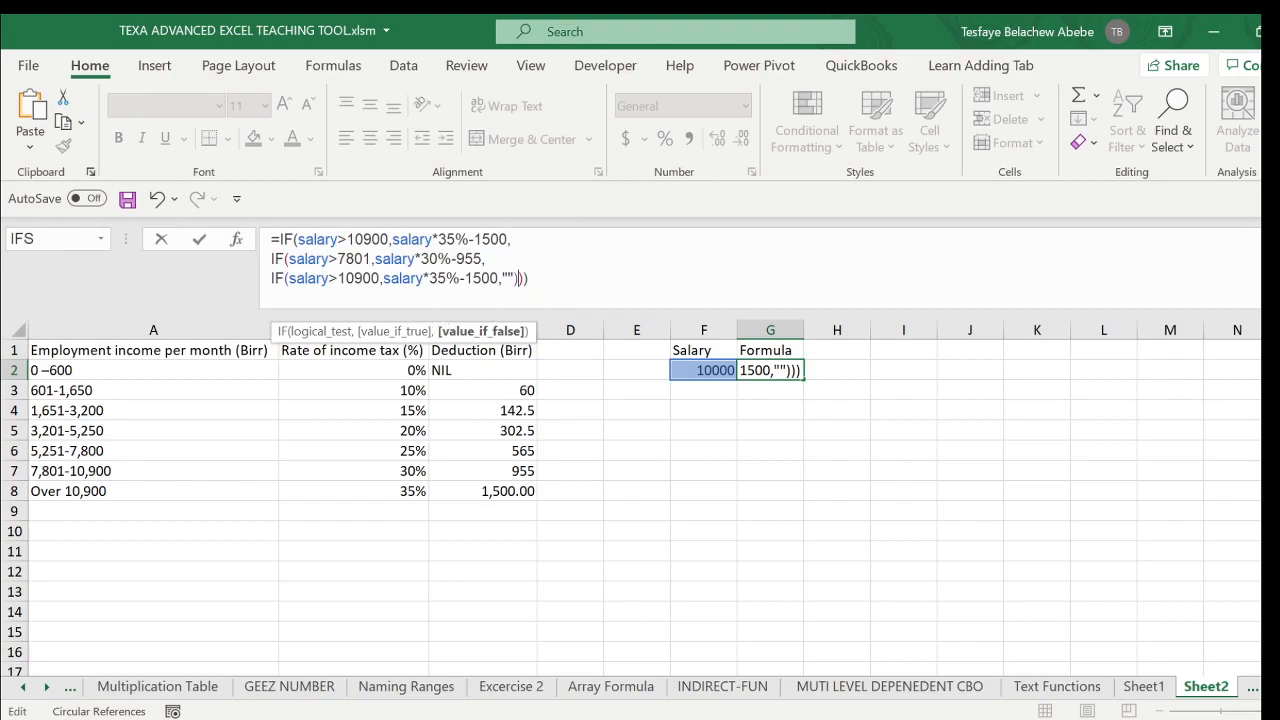
# - Change the second IF's logical test to salary>=7801
pyautogui.click(380, 279)
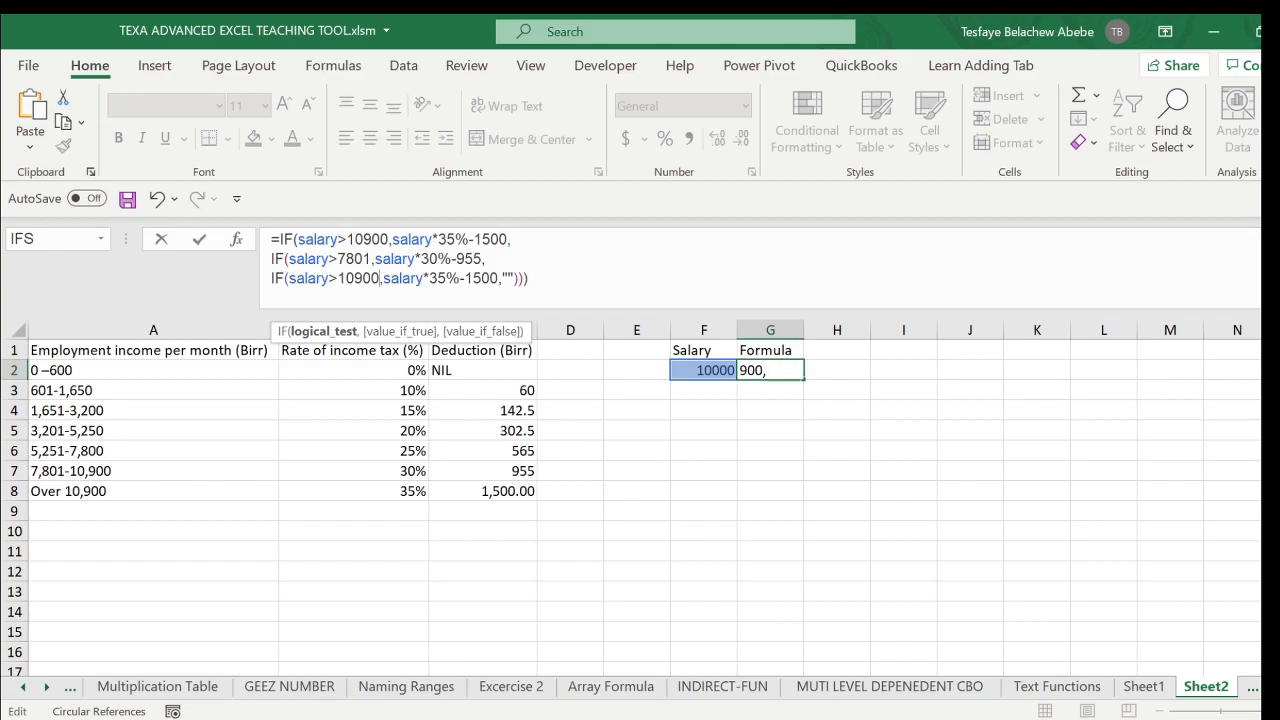
pyautogui.click(338, 259)
pyautogui.write('=')
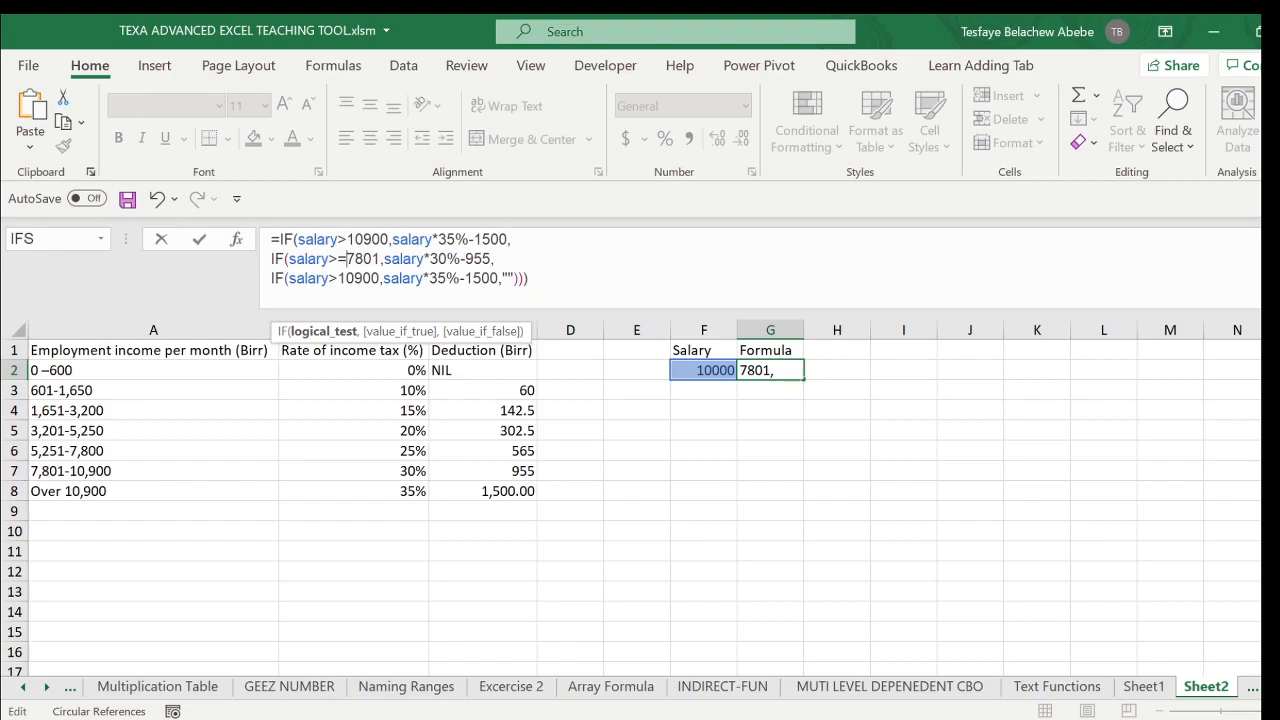
# - Insert 5251 directly after the greater-than sign in the third IF's logical test
pyautogui.press('Down')
pyautogui.write('5251')
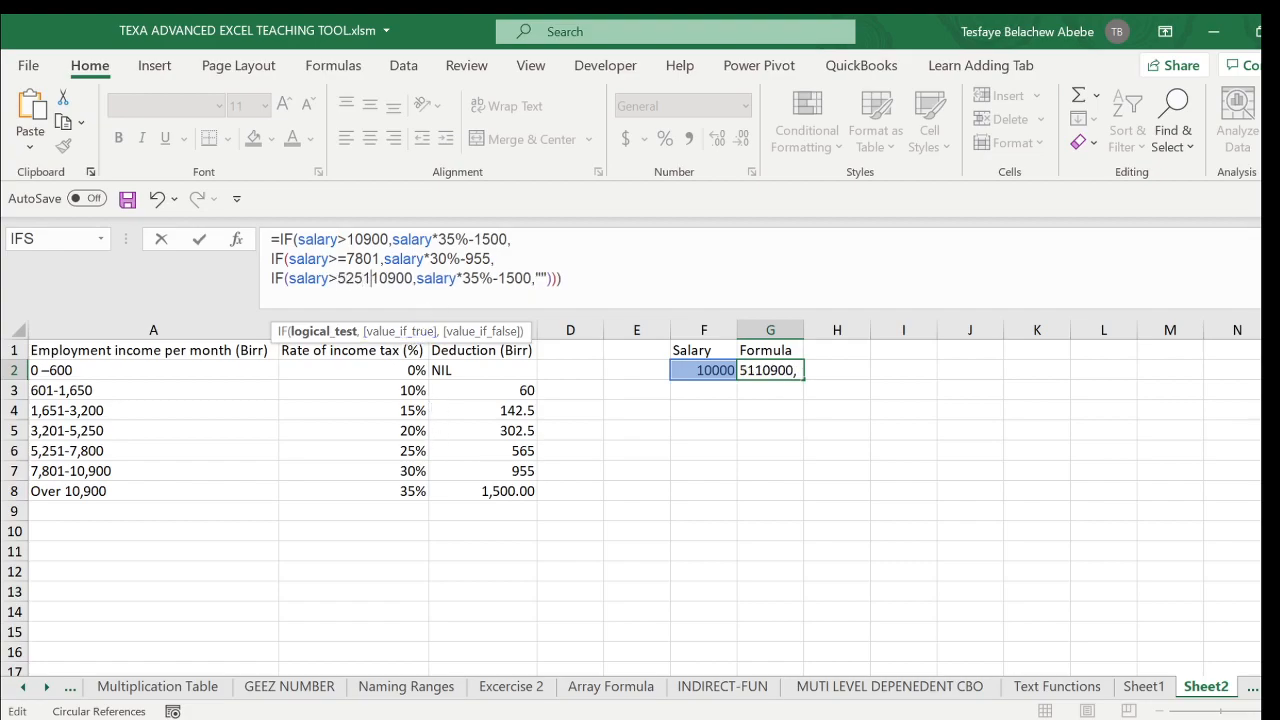
# - Change the third IF's value if true to salary*25%-565
pyautogui.click(480, 279)
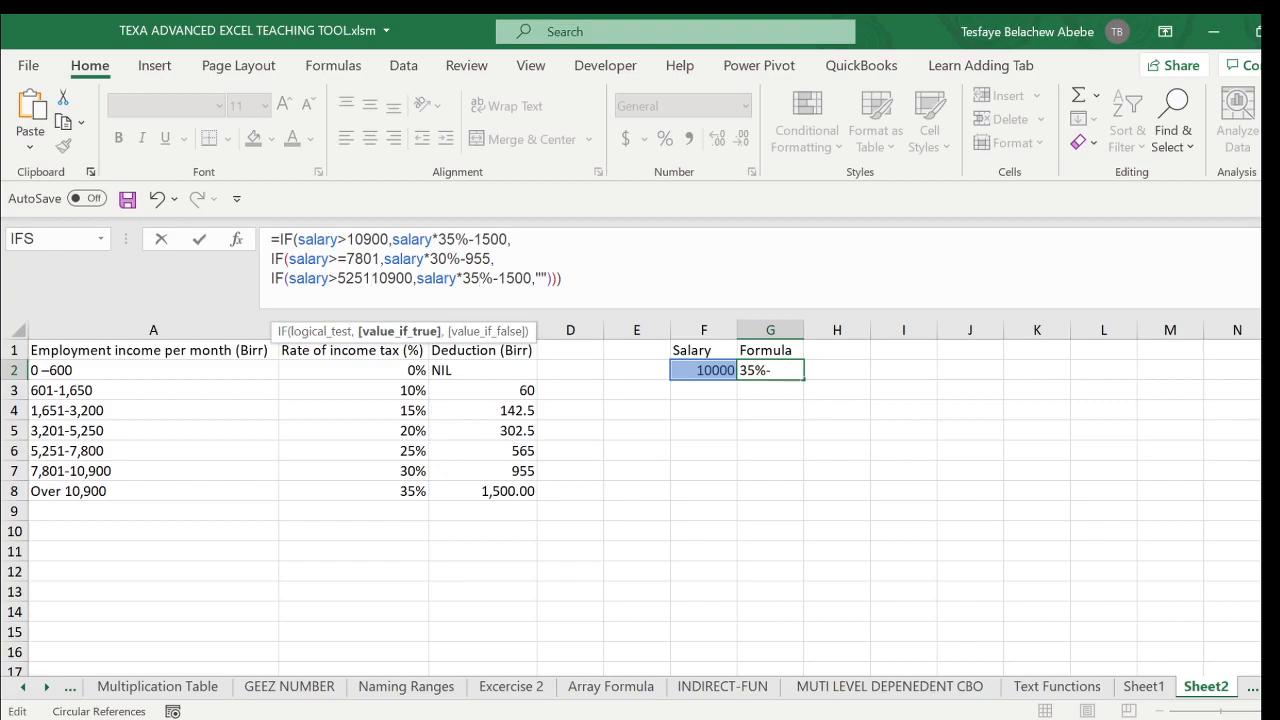
pyautogui.press('BackSpace')
pyautogui.press('BackSpace')
pyautogui.write('25')
pyautogui.click(532, 279)
pyautogui.press('BackSpace')
pyautogui.press('BackSpace')
pyautogui.press('BackSpace')
pyautogui.press('BackSpace')
pyautogui.write('565')
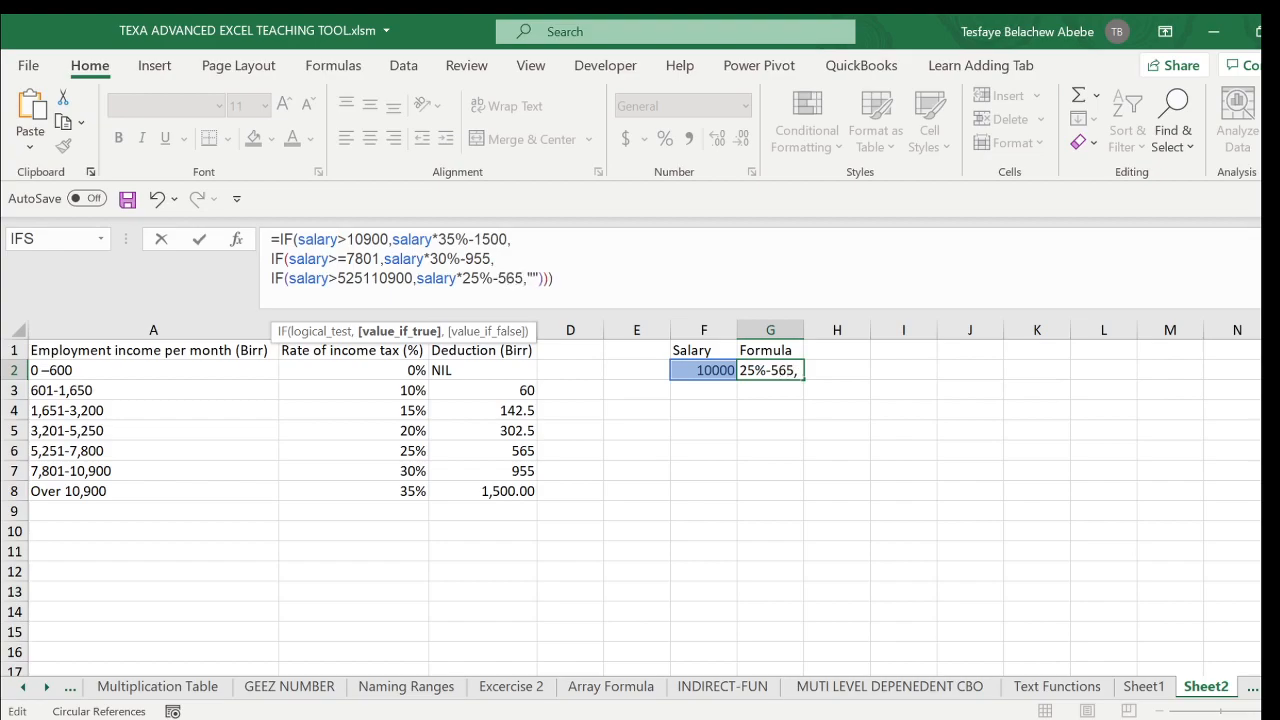
# - Replace the third IF's empty-string value if false with the copied IF expression on a fourth line
pyautogui.moveTo(538, 279); pyautogui.dragTo(527, 279)
pyautogui.press('BackSpace')
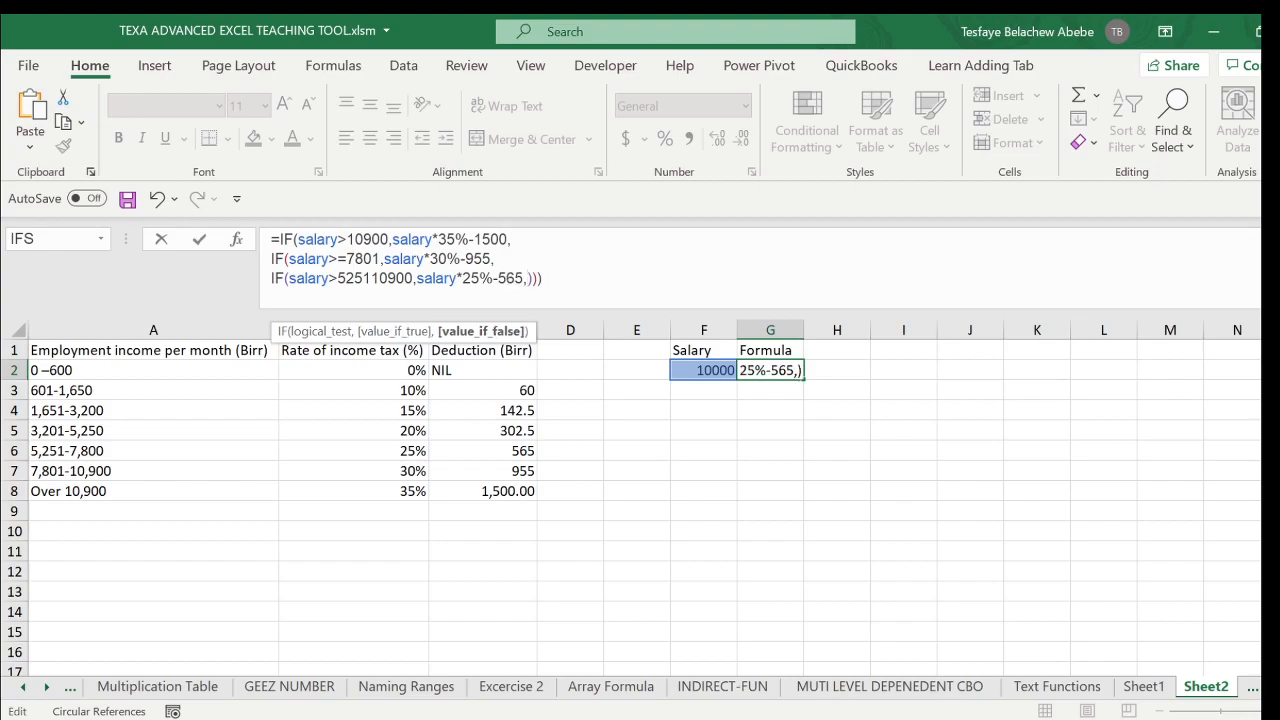
pyautogui.hotkey('alt', 'Return')
pyautogui.write('IF(salary>10900,salary*35%-1500,""')
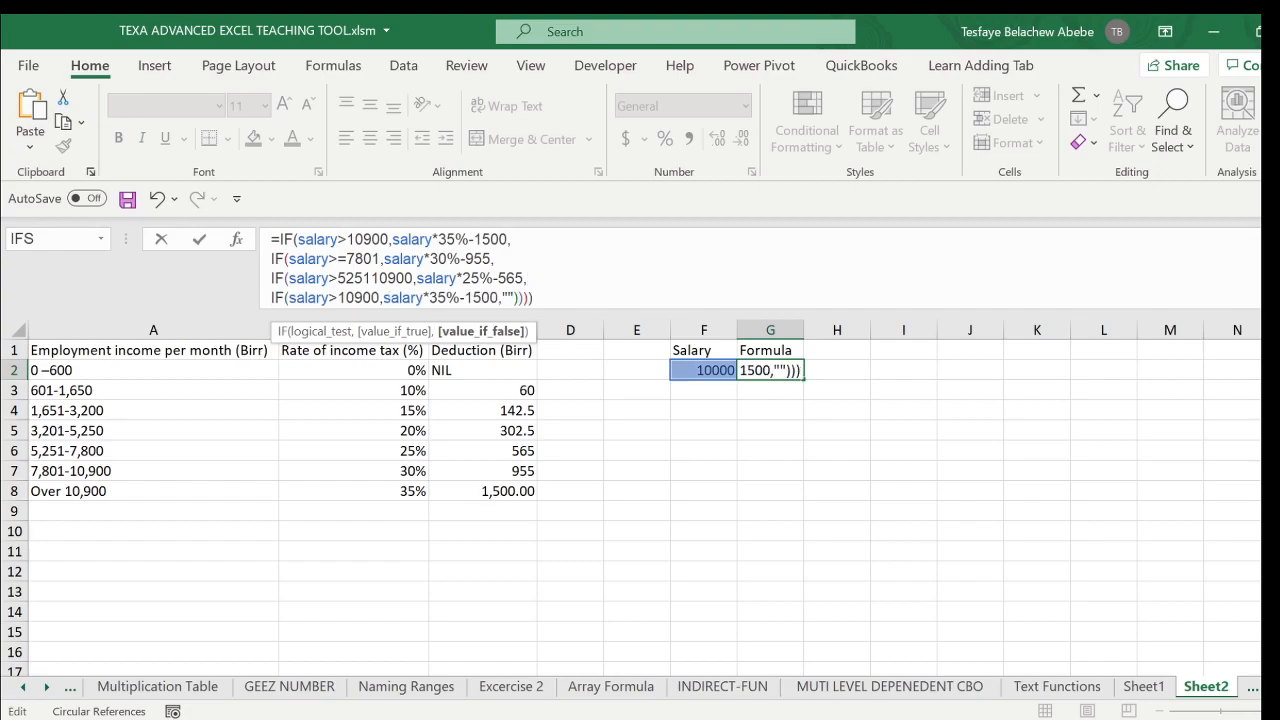
# - Change the fourth IF's logical test to salary>=3201
pyautogui.click(380, 298)
pyautogui.press('BackSpace')
pyautogui.press('BackSpace')
pyautogui.press('BackSpace')
pyautogui.press('BackSpace')
pyautogui.press('BackSpace')
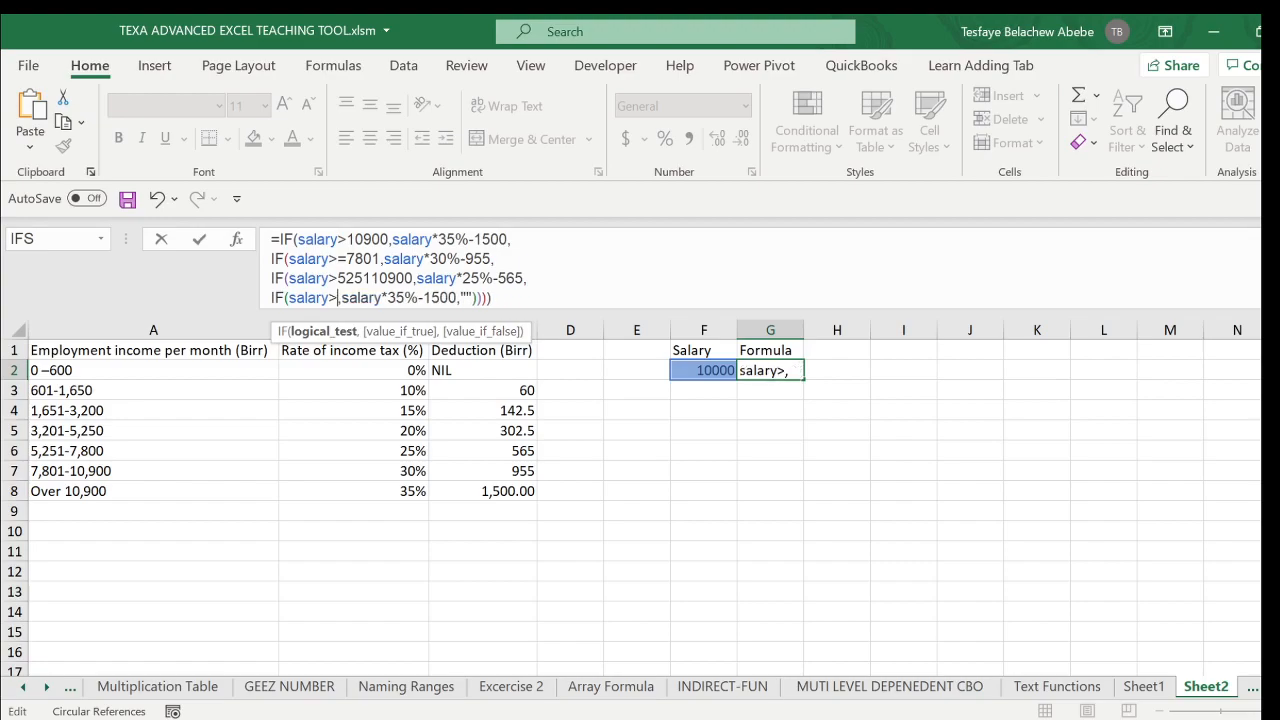
pyautogui.write('=')
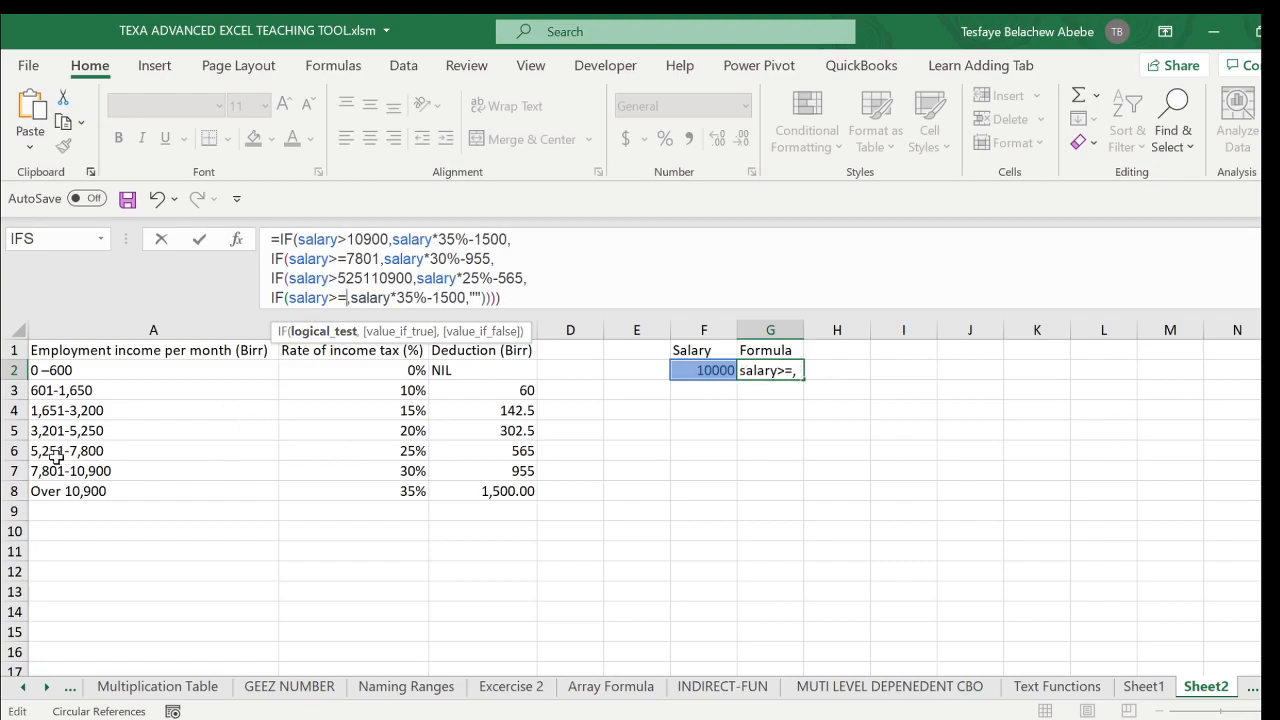
pyautogui.write('3201')
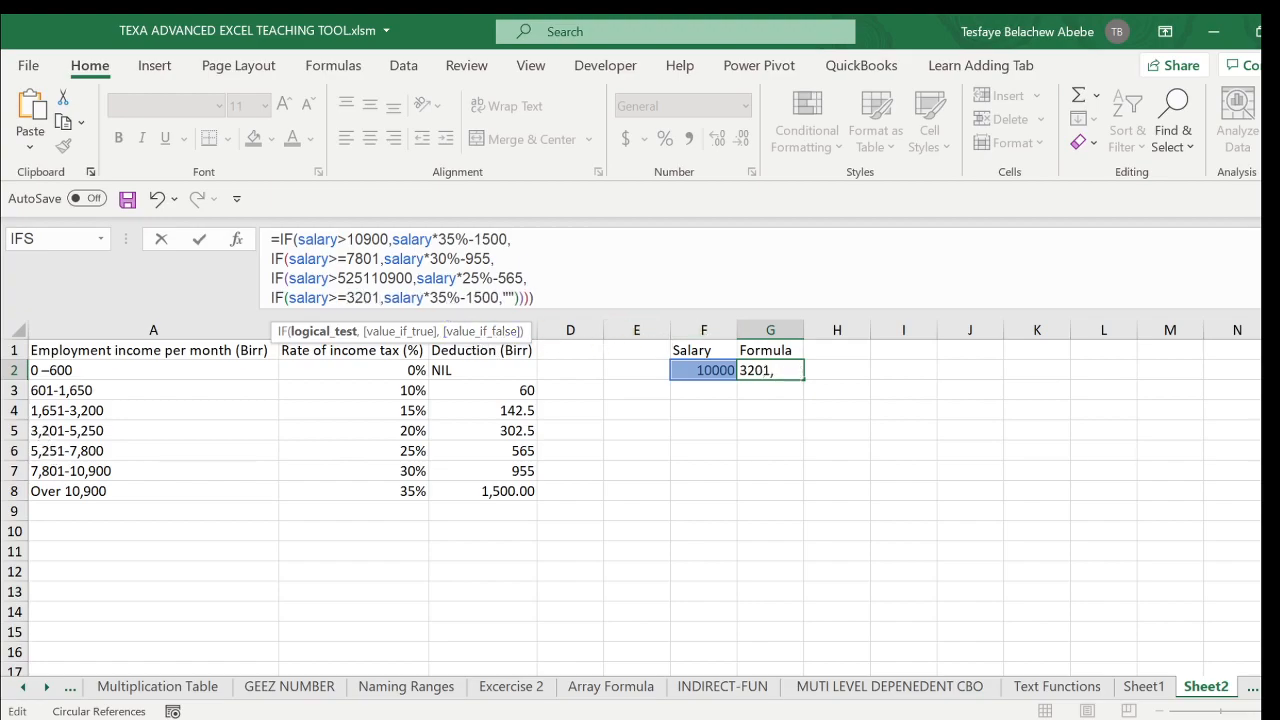
# - Change the fourth IF's value if true to salary*20%-302.5
pyautogui.click(446, 297)
pyautogui.press('BackSpace')
pyautogui.press('BackSpace')
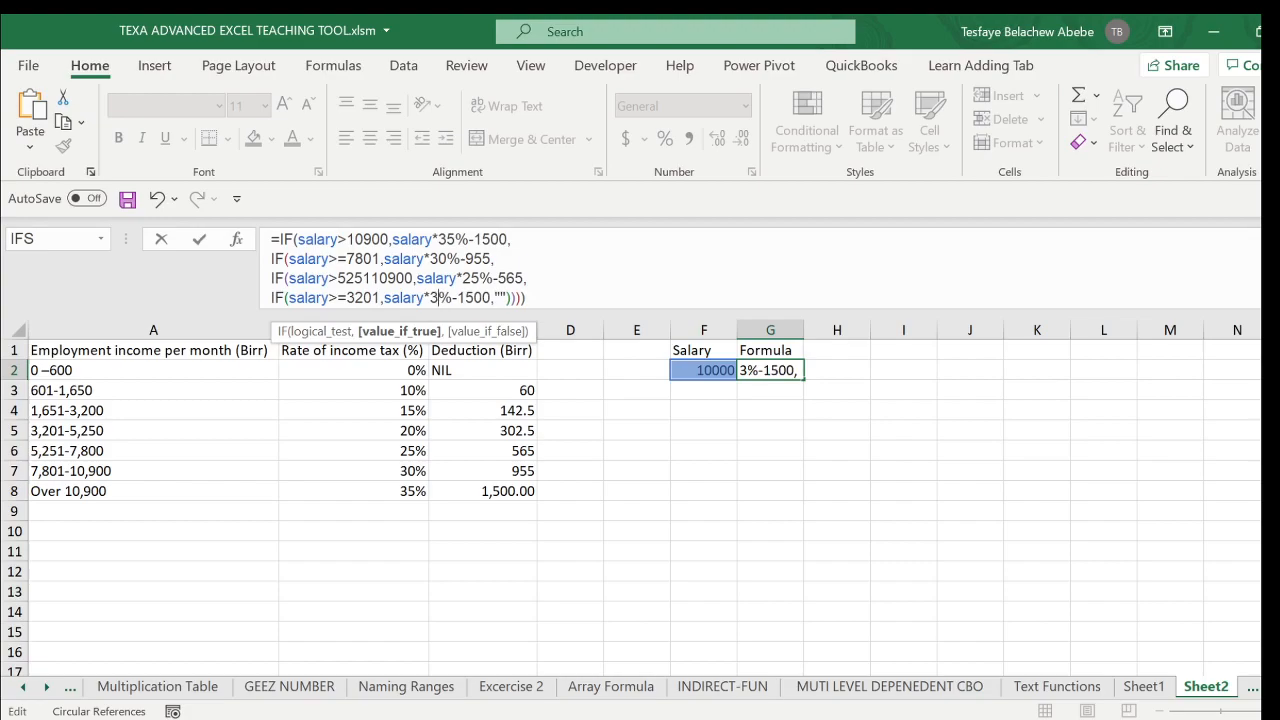
pyautogui.write('20')
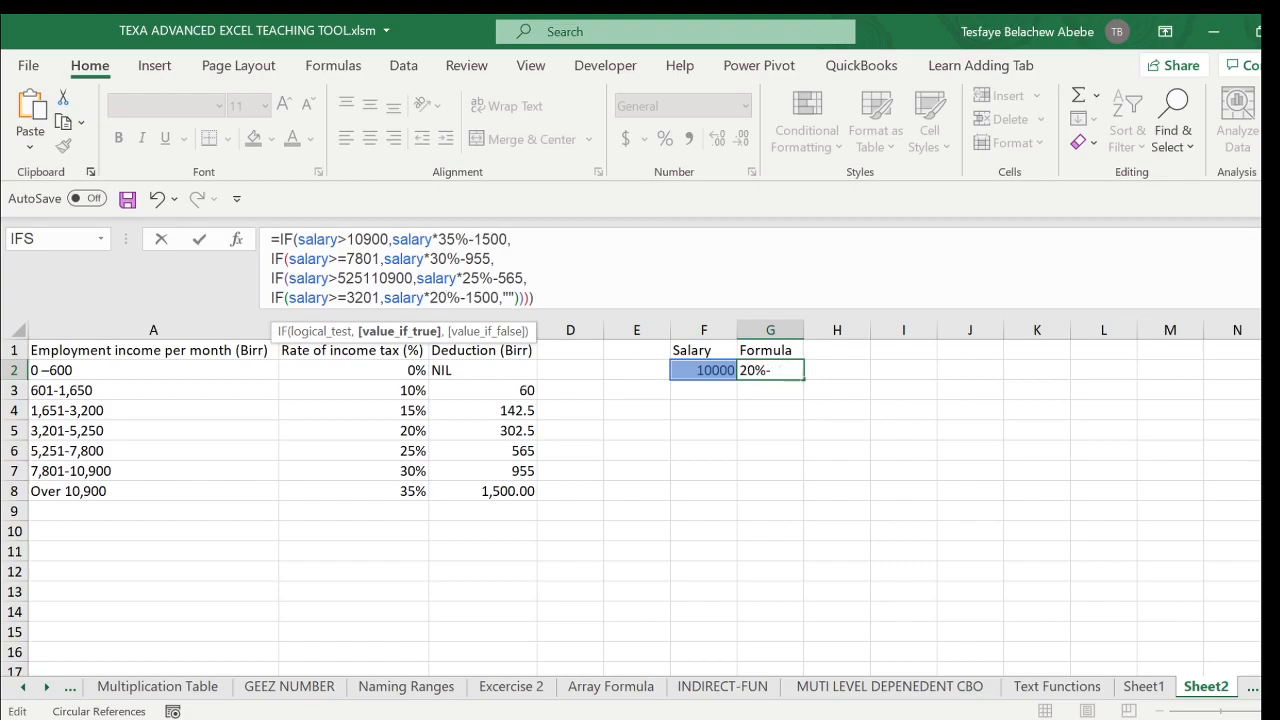
pyautogui.press('Delete')
pyautogui.press('Delete')
pyautogui.press('Delete')
pyautogui.press('Delete')
pyautogui.write('302.')
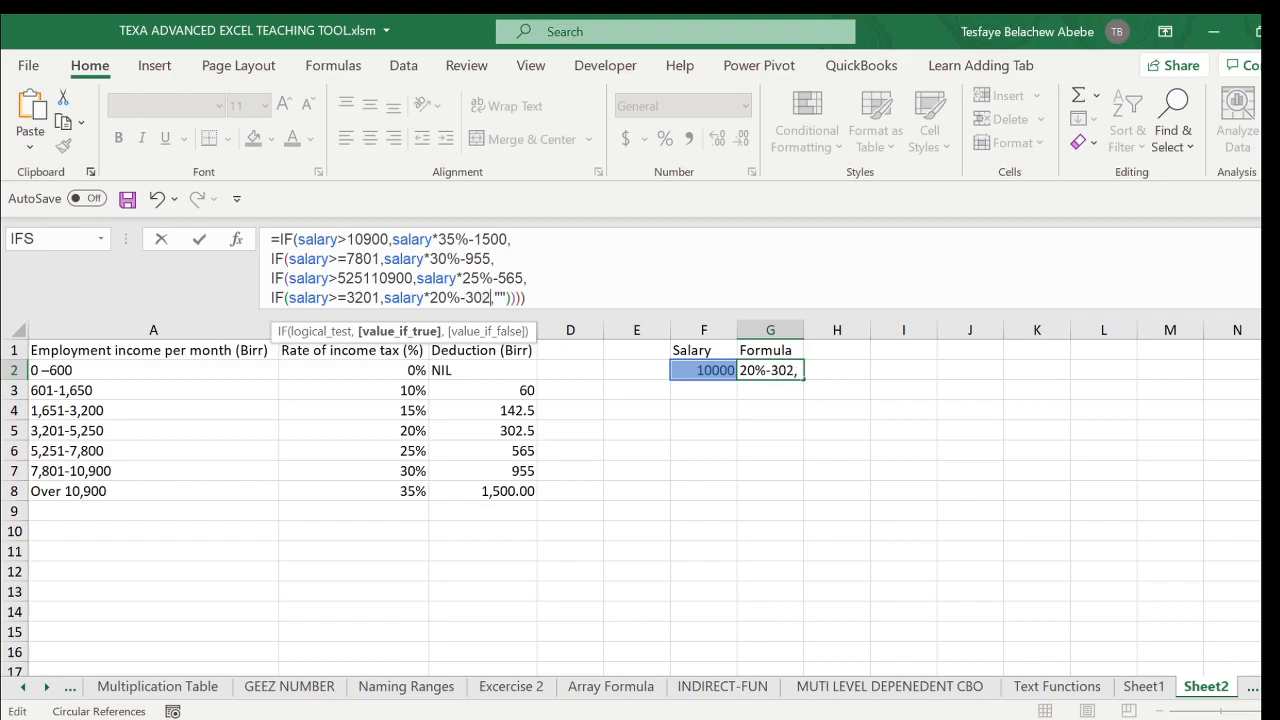
pyautogui.write('5')
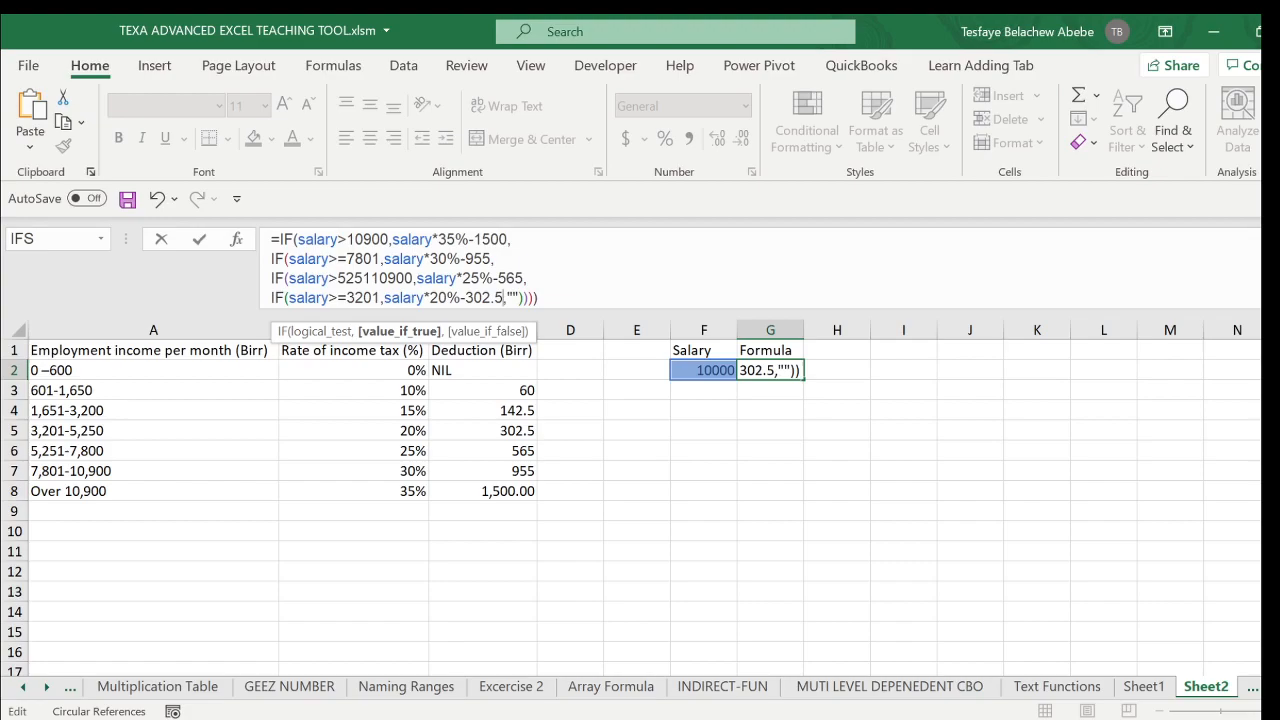
# - Make the third IF's comparison greater-than-or-equal and replace the fourth IF's empty-string value if false with the copied IF expression on a fifth line
pyautogui.click(338, 279)
pyautogui.write('=')
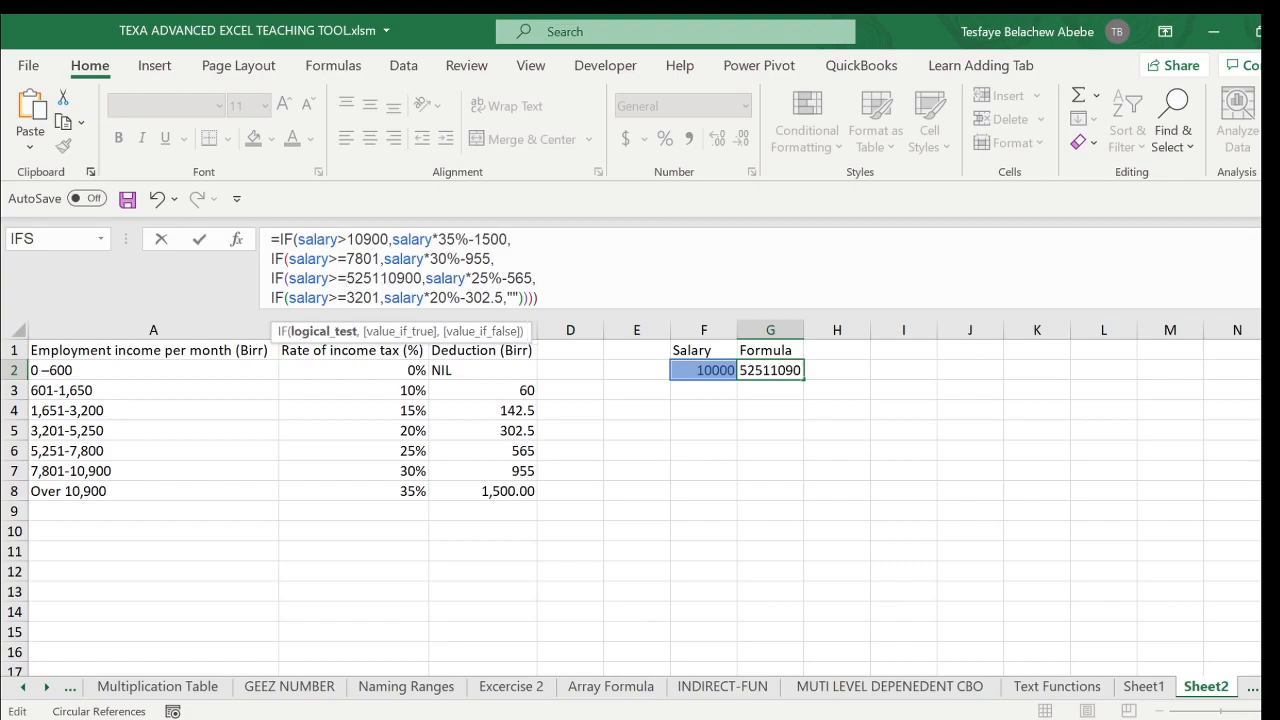
pyautogui.click(521, 298)
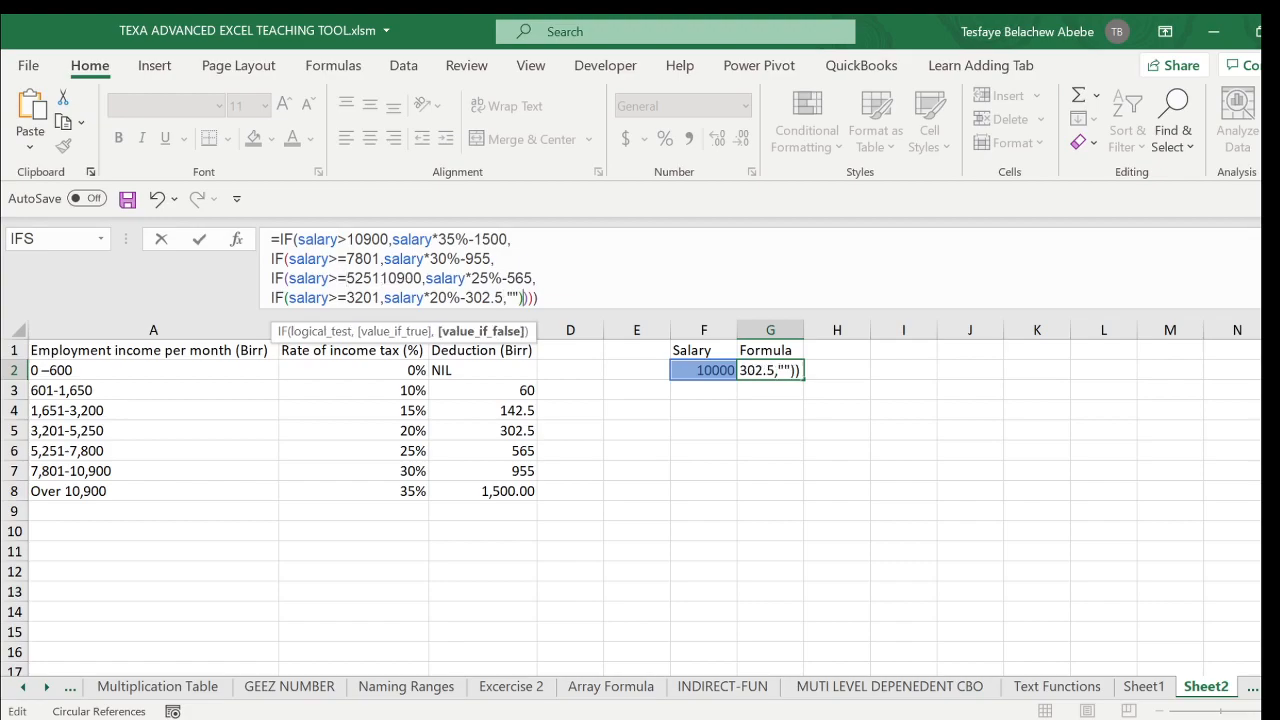
pyautogui.press('BackSpace')
pyautogui.press('BackSpace')
pyautogui.hotkey('alt', 'Return')
pyautogui.write('IF(salary>10900,salary*35%-1500,"")')
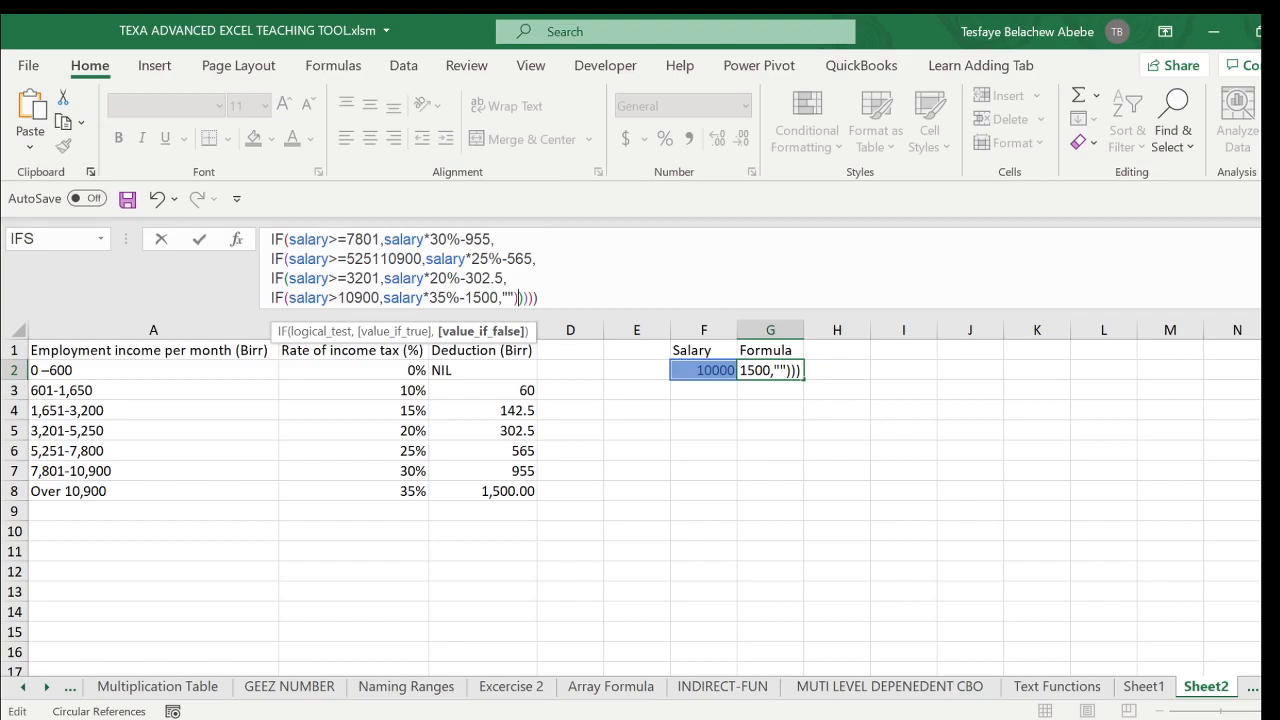
# - Change the fifth IF's logical test to salary>=1651
pyautogui.click(380, 298)
pyautogui.press('BackSpace')
pyautogui.press('BackSpace')
pyautogui.press('BackSpace')
pyautogui.press('BackSpace')
pyautogui.press('BackSpace')
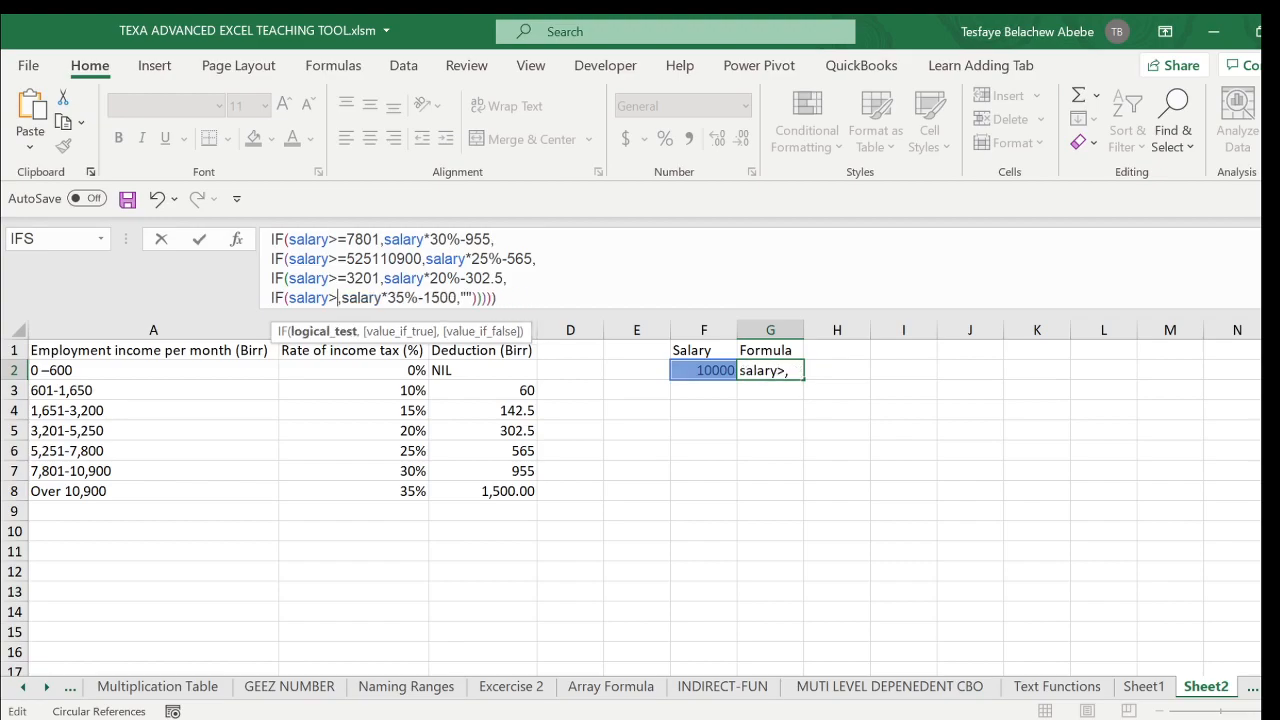
pyautogui.write('=1')
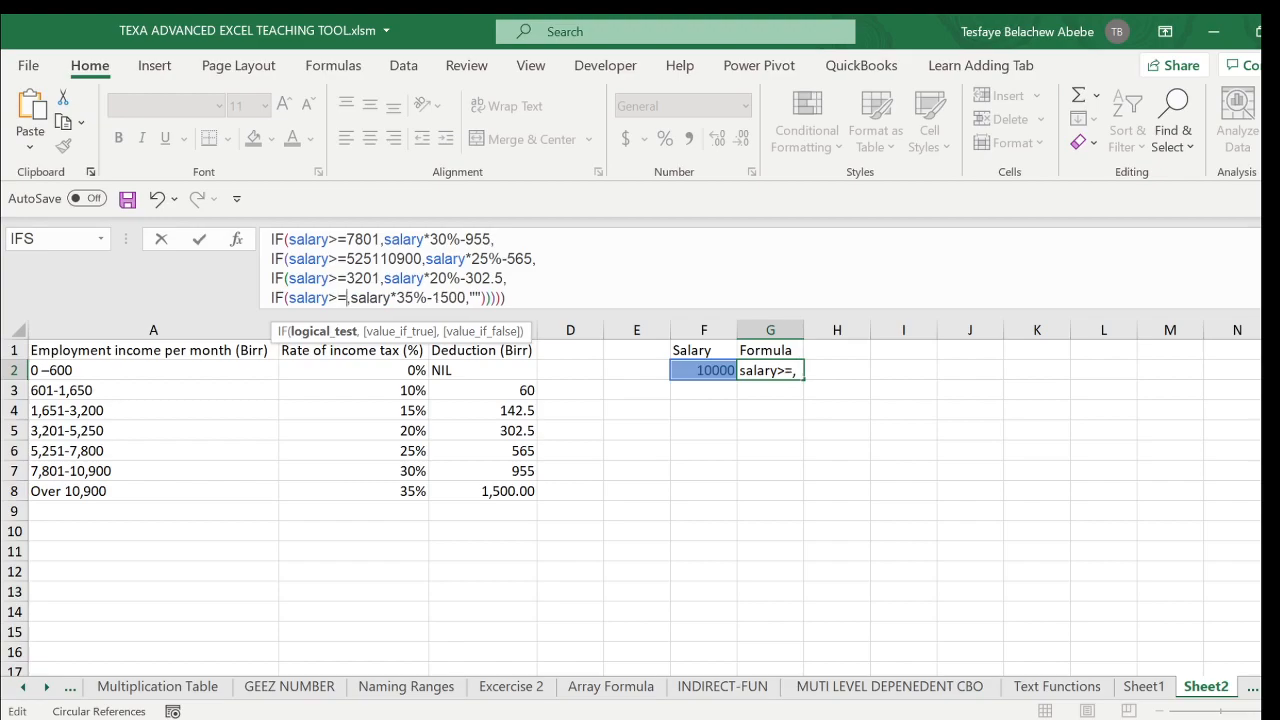
pyautogui.write('651')
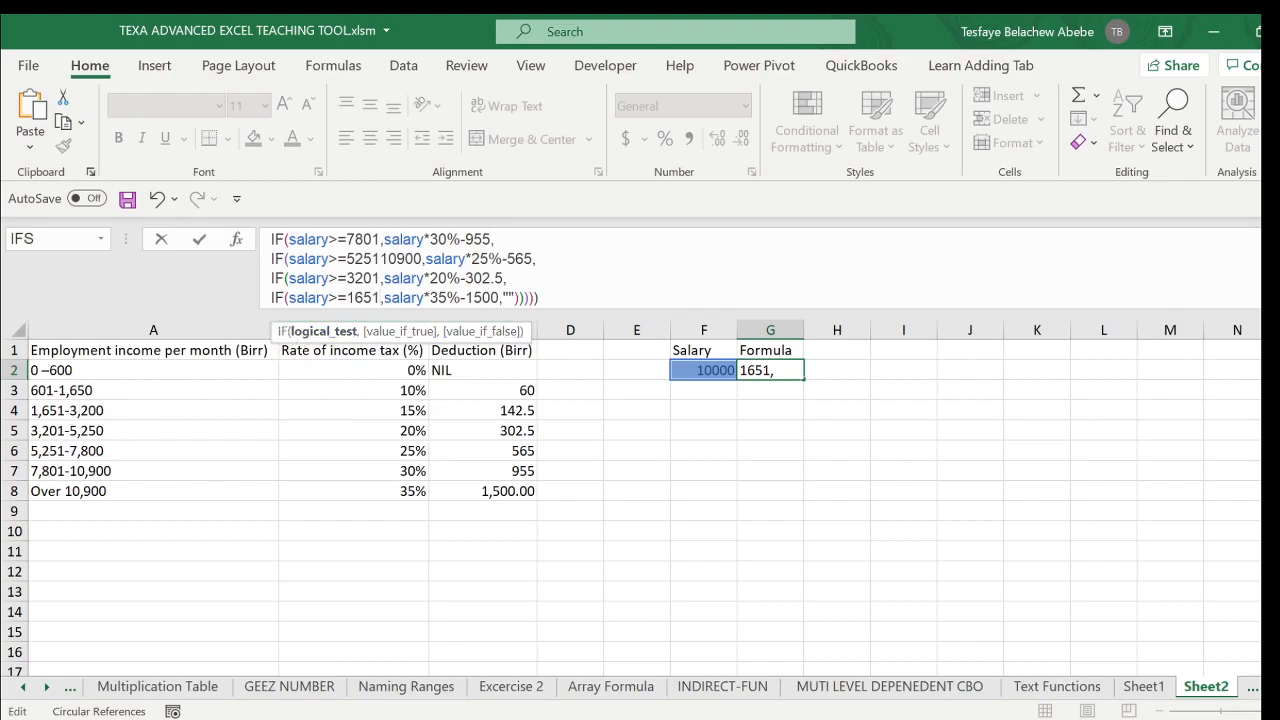
# - Change the fifth IF's value if true to salary*15%-142.5
pyautogui.click(438, 298)
pyautogui.press('BackSpace')
pyautogui.write('1')
pyautogui.press('Right')
pyautogui.press('Right')
pyautogui.press('Right')
pyautogui.press('Right')
pyautogui.press('Right')
pyautogui.press('Right')
pyautogui.press('Right')
pyautogui.press('BackSpace')
pyautogui.press('BackSpace')
pyautogui.press('BackSpace')
pyautogui.press('BackSpace')
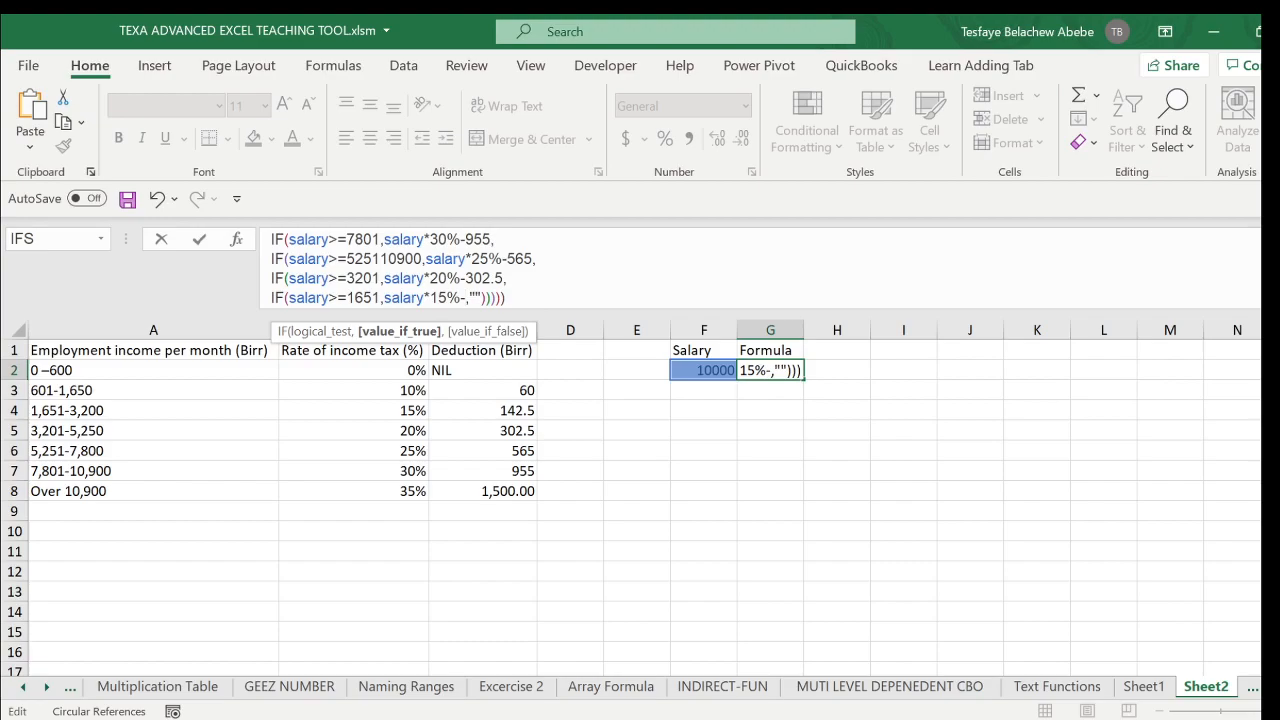
pyautogui.write('142.5')
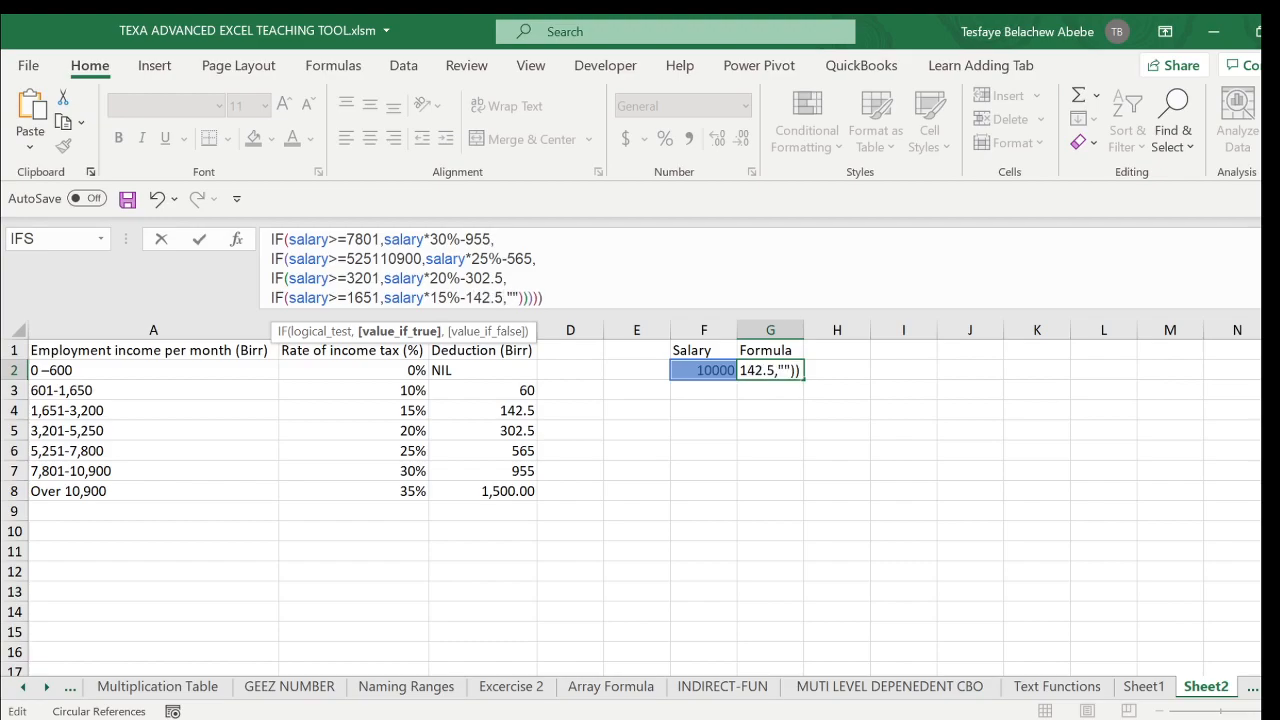
# - Replace the fifth IF's empty-string value if false with the copied IF expression on a sixth line
pyautogui.press('Right')
pyautogui.press('Right')
pyautogui.press('Right')
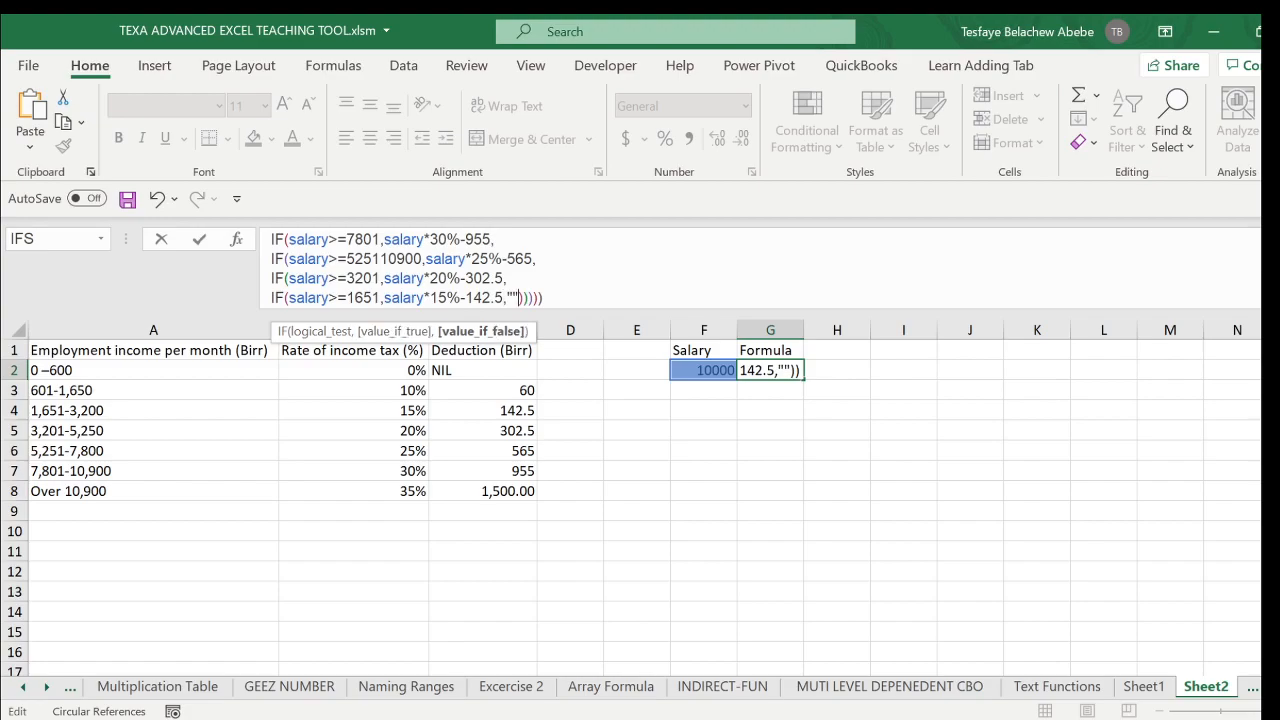
pyautogui.press('BackSpace')
pyautogui.press('BackSpace')
pyautogui.hotkey('alt', 'Return')
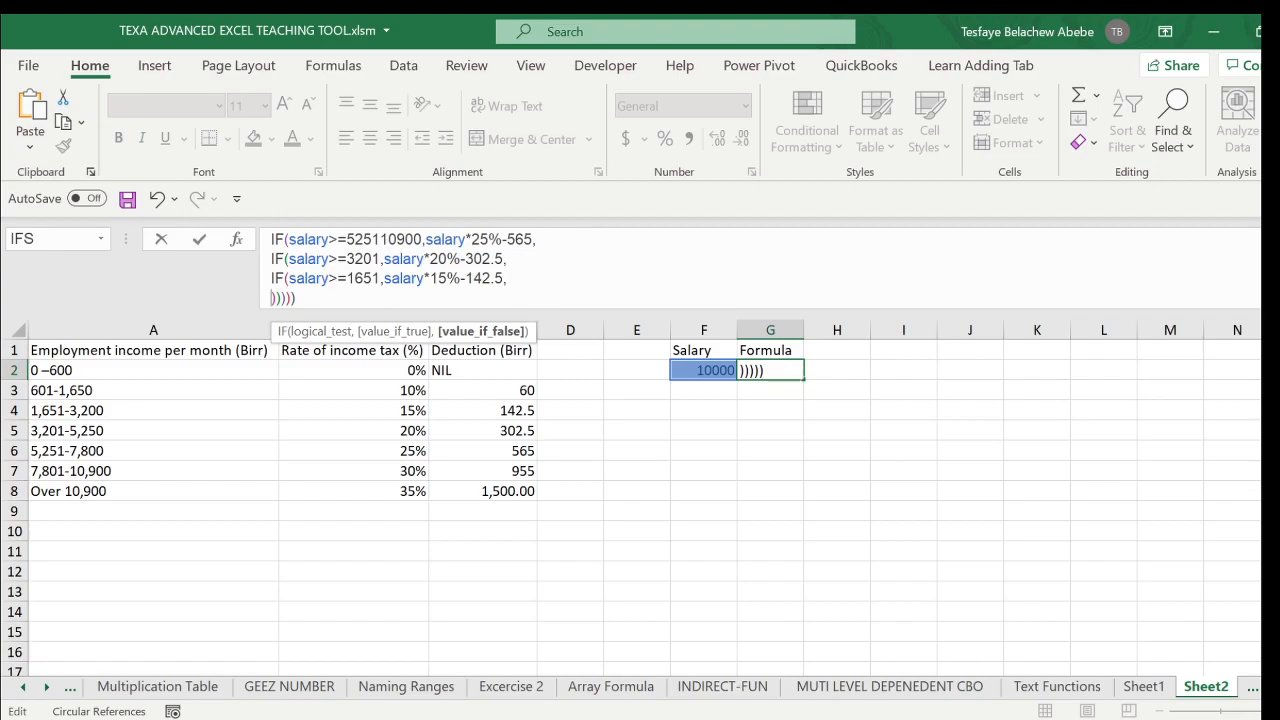
pyautogui.write('IF(salary>10900,salary*35%-1500,""')
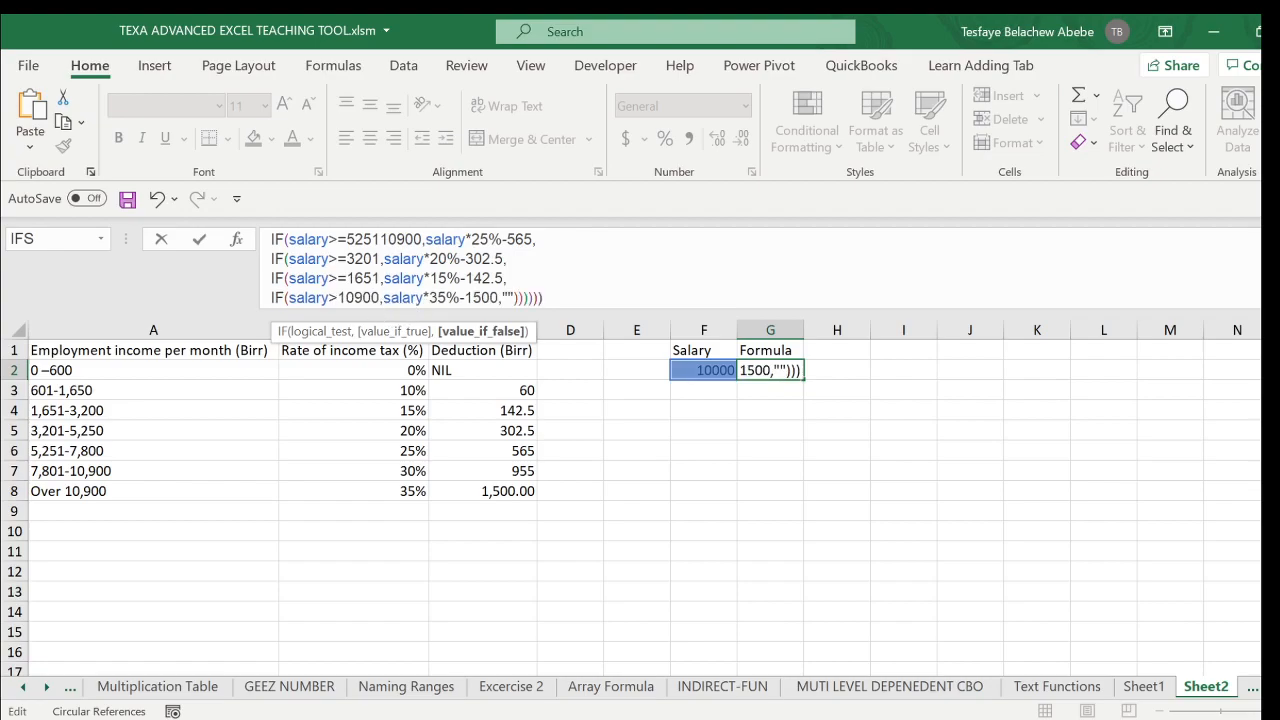
# - Change the sixth IF's logical test to salary>=601
pyautogui.press('Left')
pyautogui.press('Left')
pyautogui.press('Left')
pyautogui.press('Left')
pyautogui.press('Left')
pyautogui.press('Left')
pyautogui.press('Left')
pyautogui.press('Left')
pyautogui.press('Left')
pyautogui.press('Left')
pyautogui.press('Left')
pyautogui.press('Left')
pyautogui.press('Left')
pyautogui.press('Left')
pyautogui.press('Left')
pyautogui.press('Left')
pyautogui.press('Left')
pyautogui.press('Left')
pyautogui.press('Left')
pyautogui.press('BackSpace')
pyautogui.press('BackSpace')
pyautogui.press('BackSpace')
pyautogui.press('BackSpace')
pyautogui.press('BackSpace')
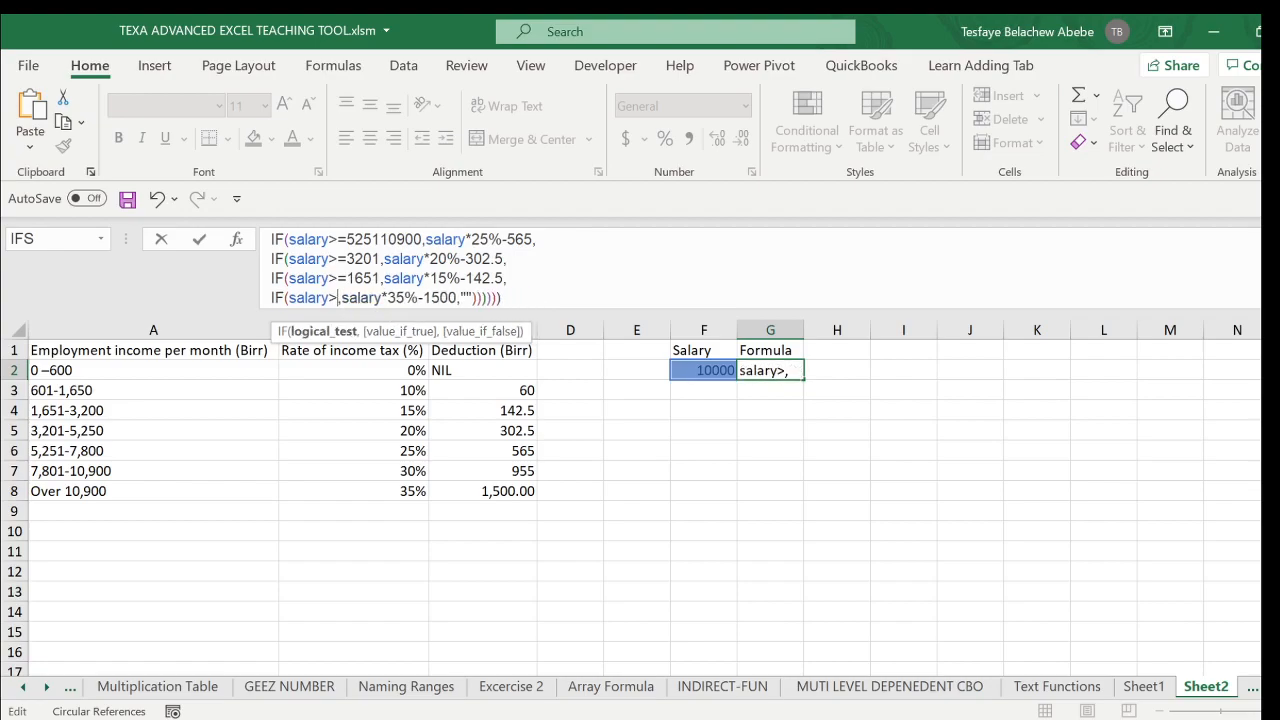
pyautogui.write('=')
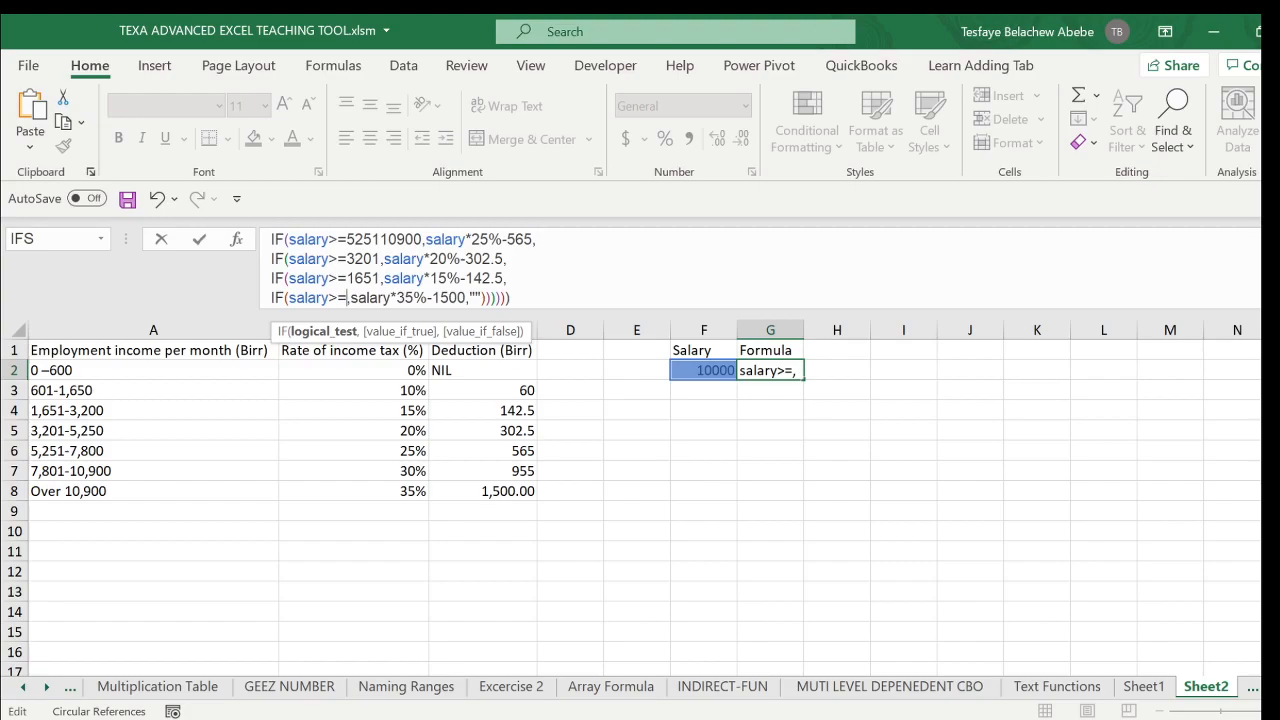
pyautogui.write('601')
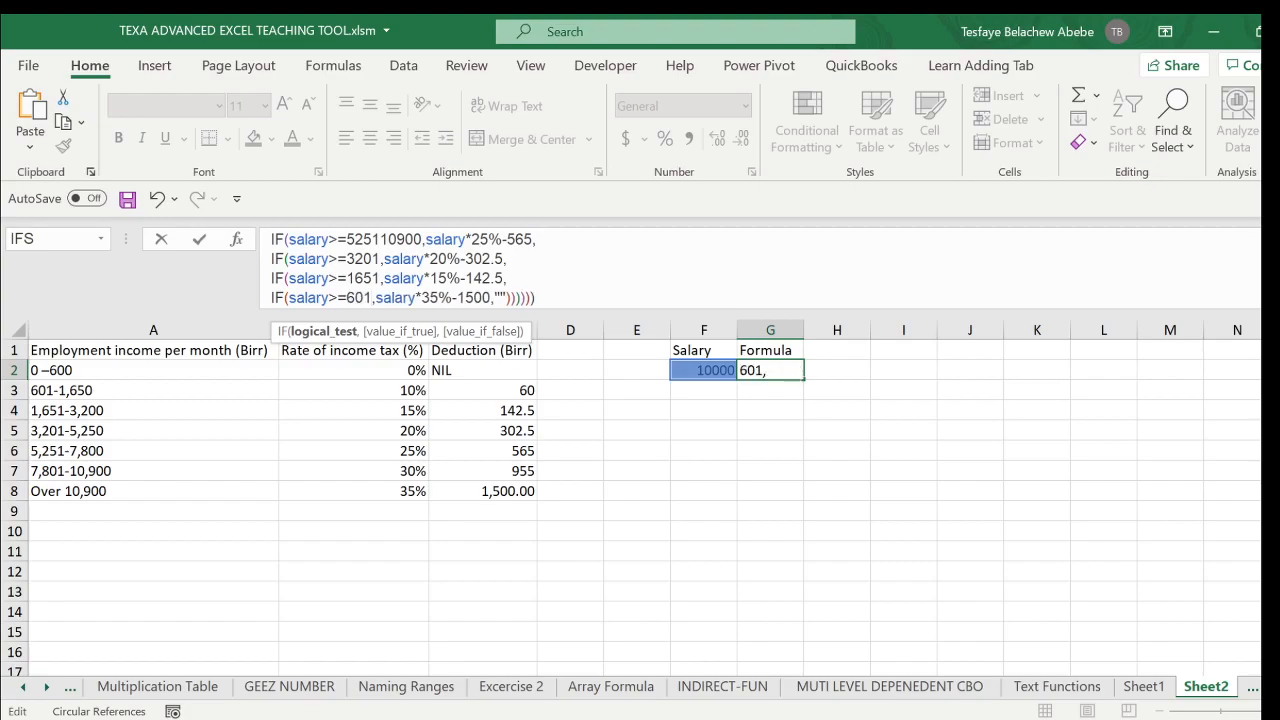
# - Change the sixth IF's value if true to salary*10%-60
pyautogui.press('Right')
pyautogui.press('Right')
pyautogui.press('Right')
pyautogui.press('Right')
pyautogui.press('Right')
pyautogui.press('Right')
pyautogui.press('Right')
pyautogui.press('Right')
pyautogui.press('Right')
pyautogui.press('Right')
pyautogui.press('BackSpace')
pyautogui.press('BackSpace')
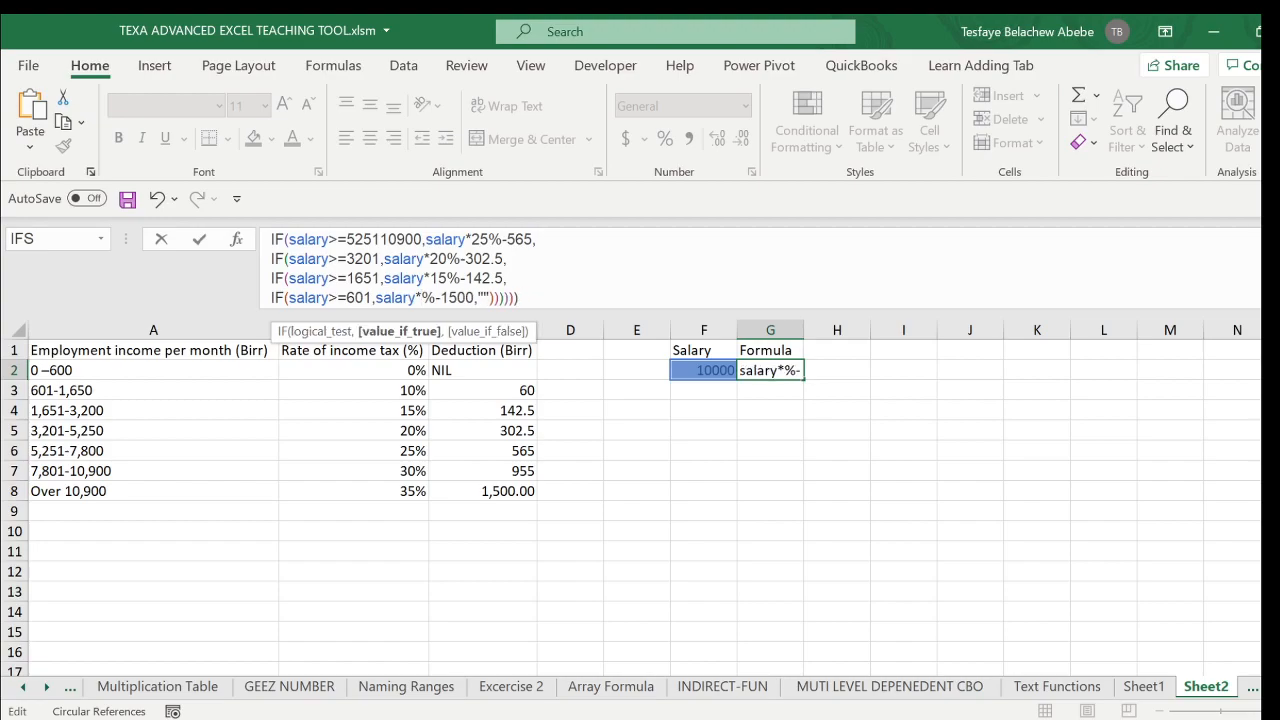
pyautogui.write('10')
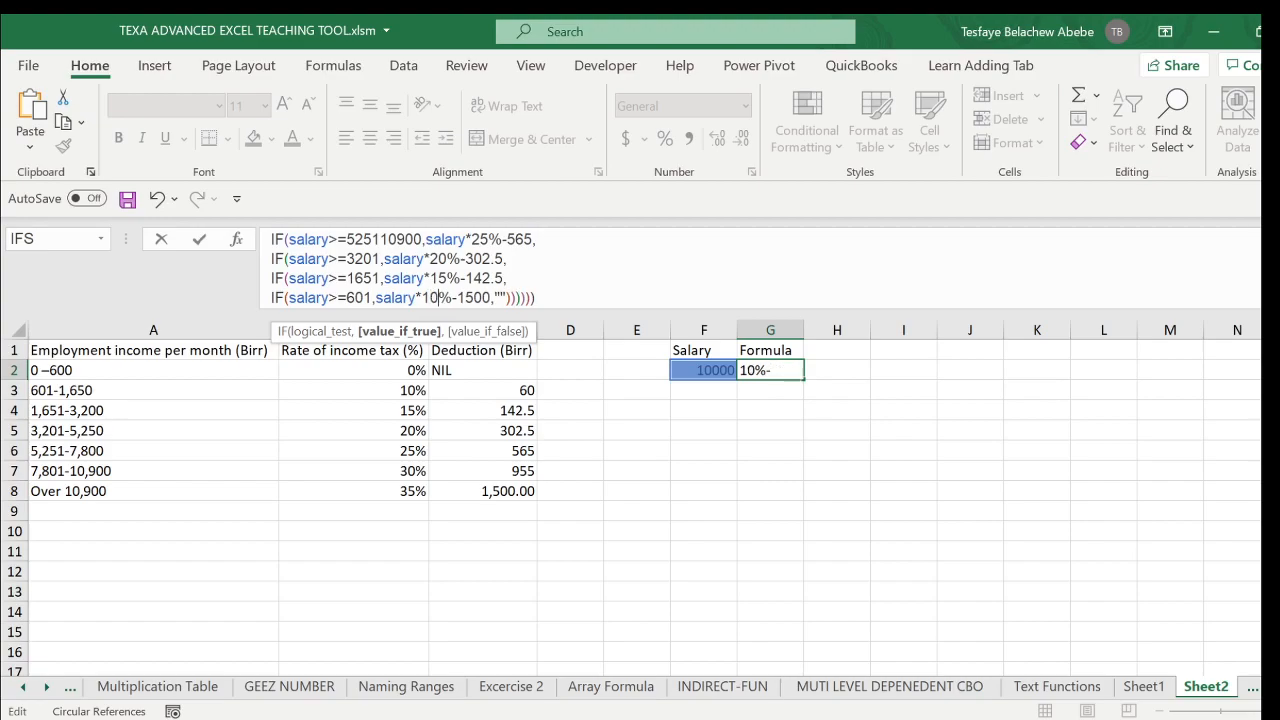
pyautogui.press('BackSpace')
pyautogui.press('BackSpace')
pyautogui.press('BackSpace')
pyautogui.press('BackSpace')
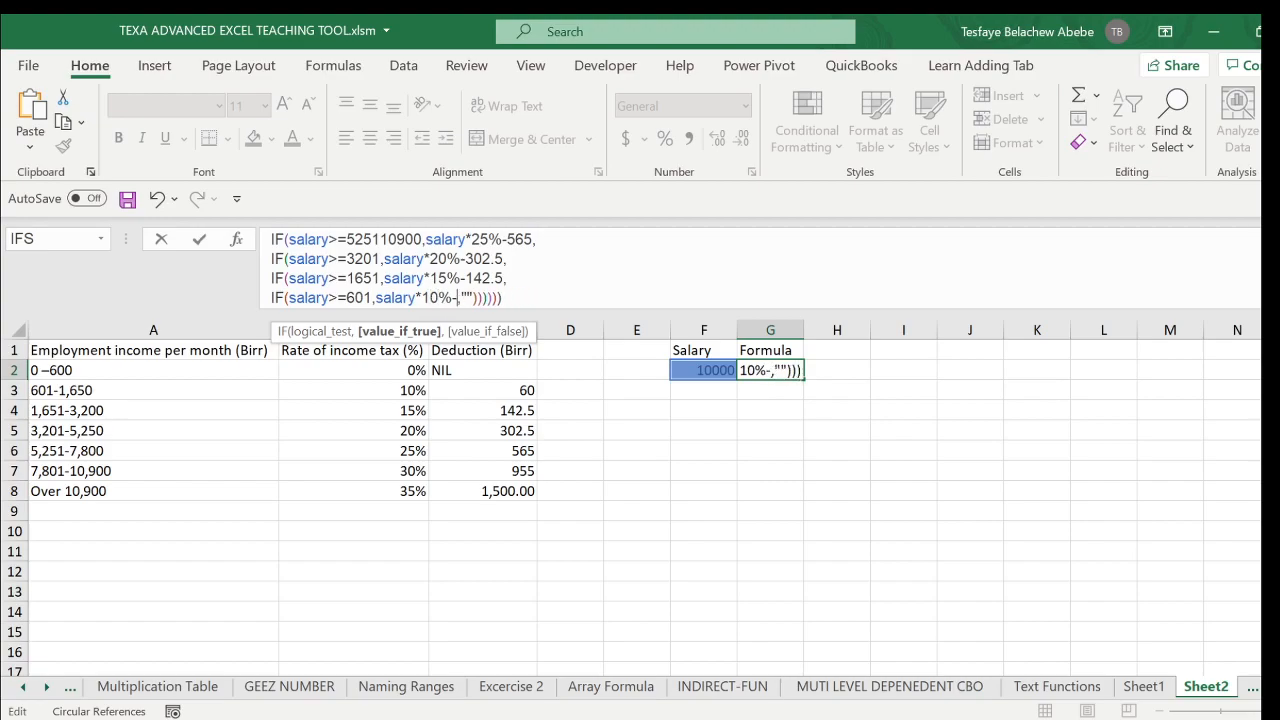
pyautogui.write('60')
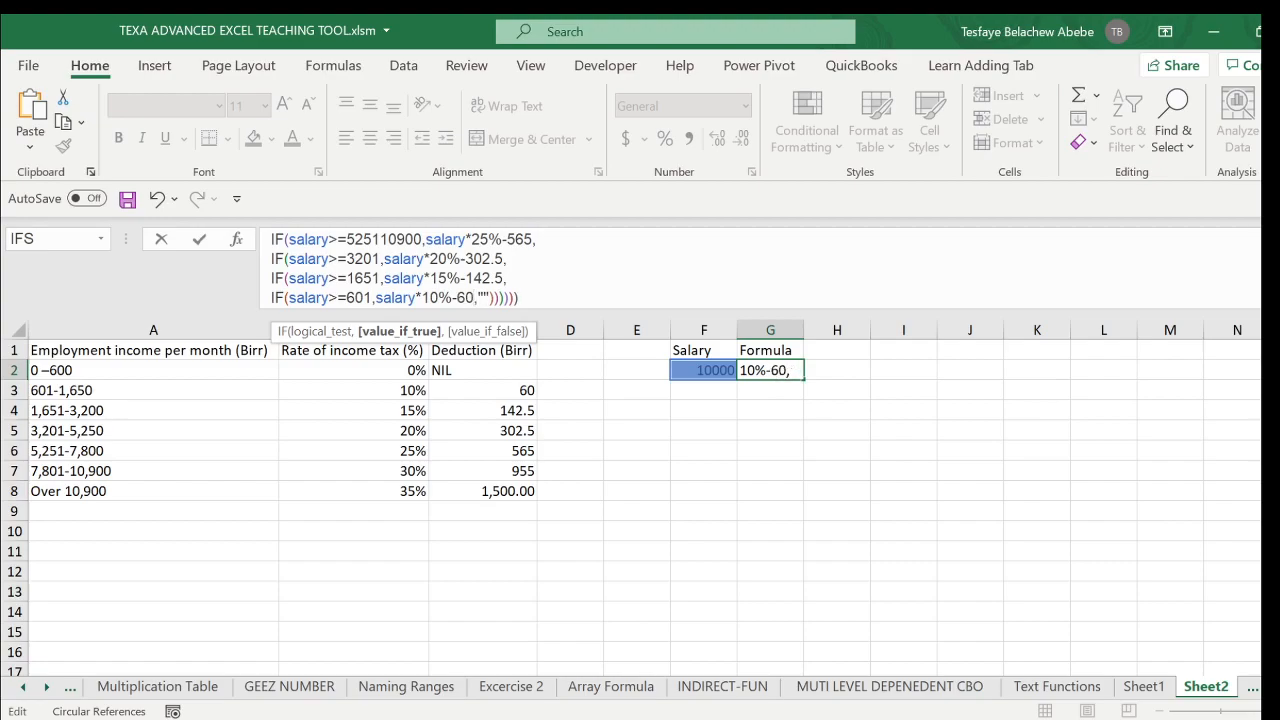
# - Set the sixth IF's value if false to 0 and enter the completed formula in G2
pyautogui.press('Right')
pyautogui.press('Delete')
pyautogui.press('Delete')
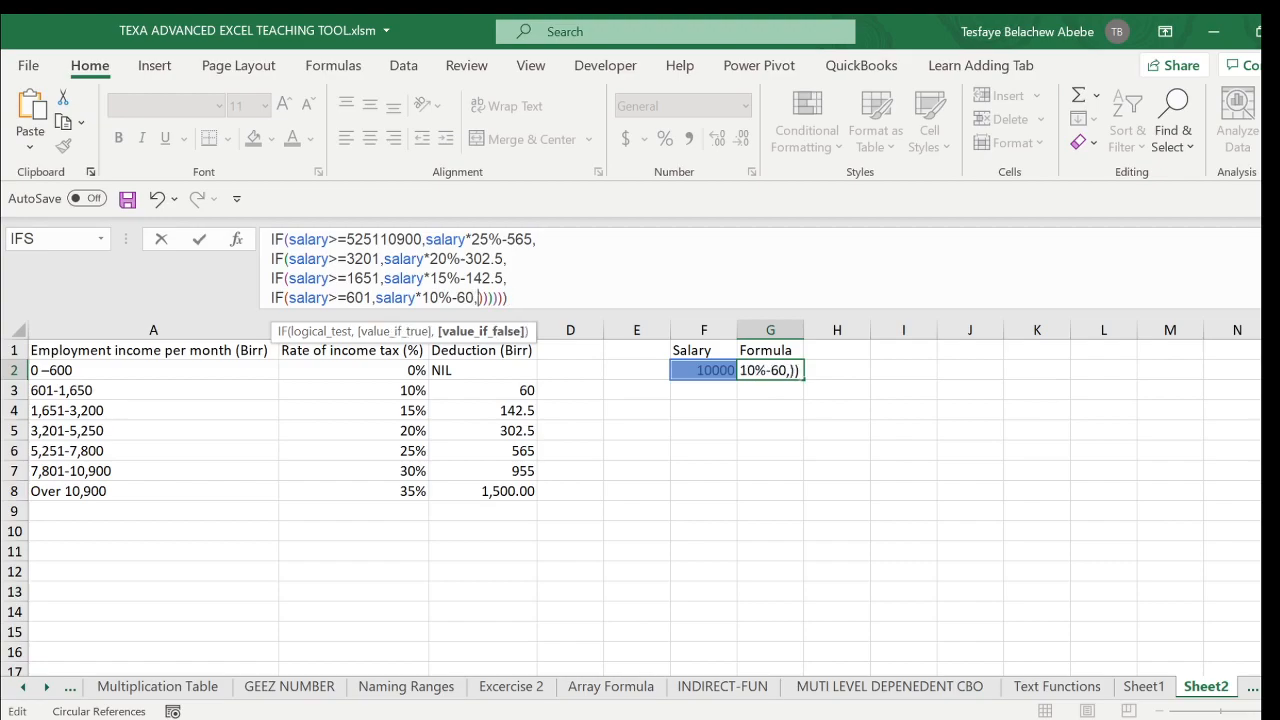
pyautogui.write('0')
pyautogui.press('Return')
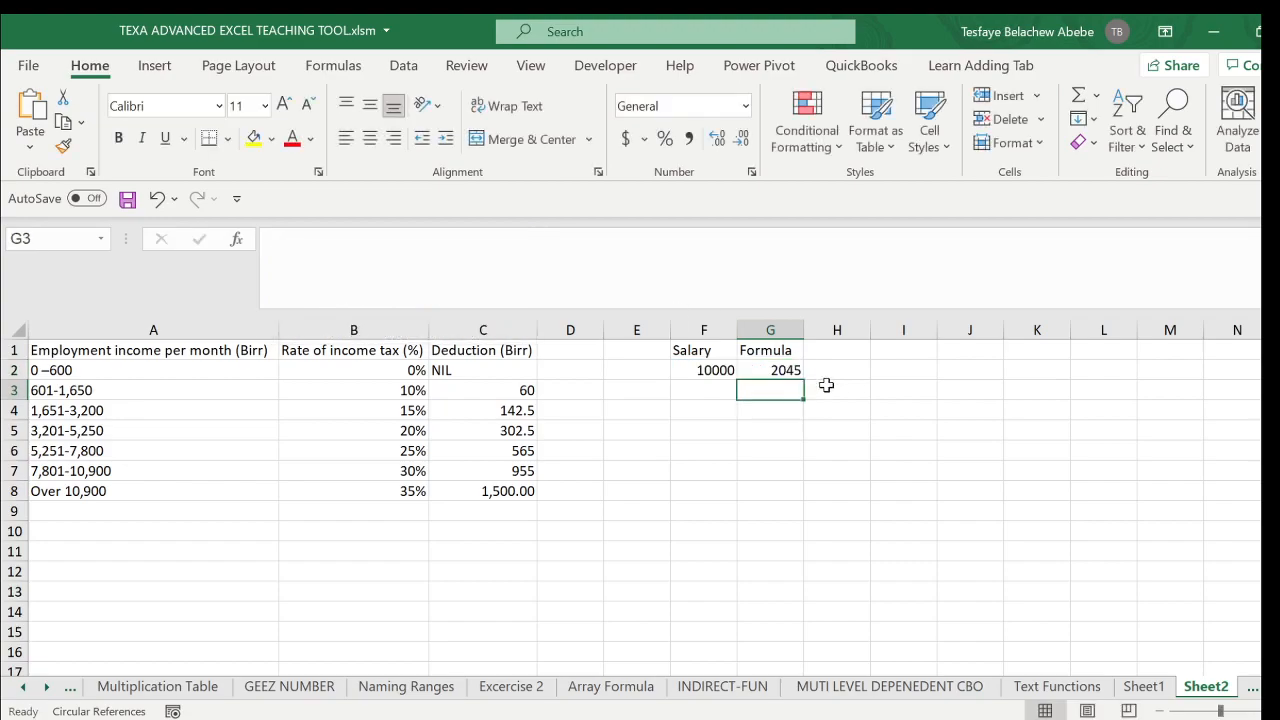
# - Enlarge the formula bar to show all six lines of the nested IF formula in G2
pyautogui.click(775, 368)
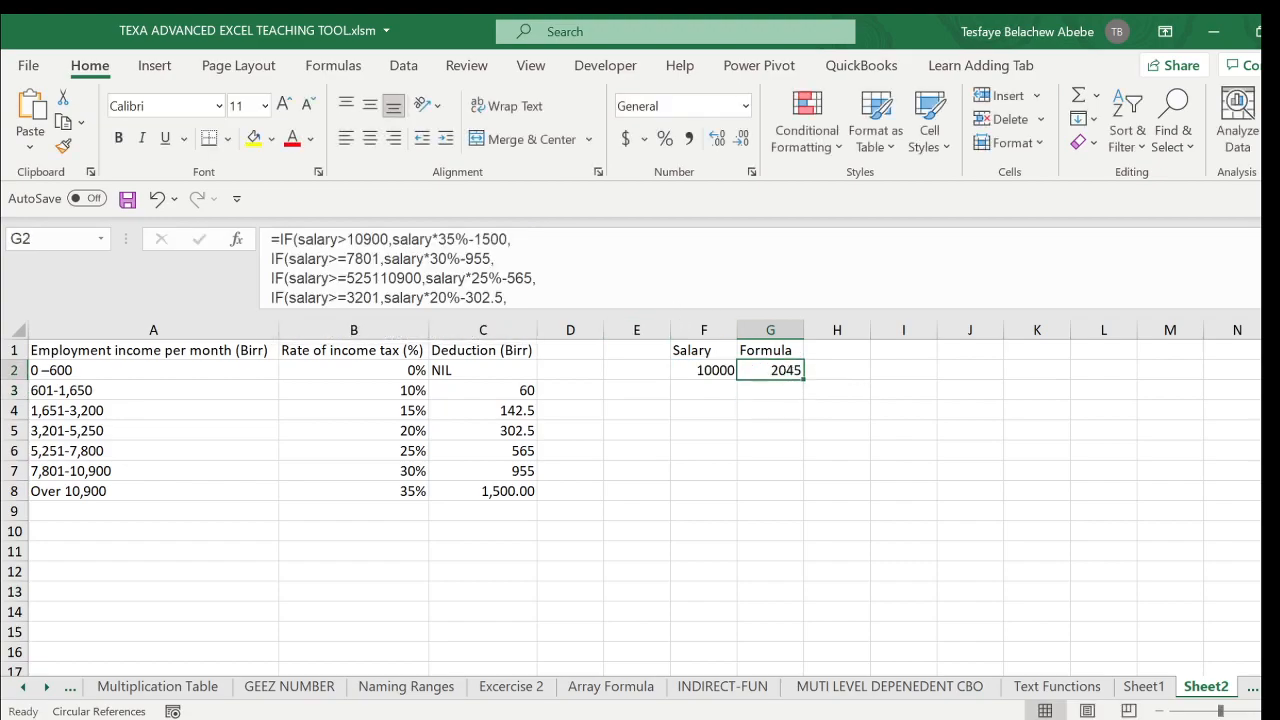
pyautogui.moveTo(598, 307); pyautogui.dragTo(598, 376)
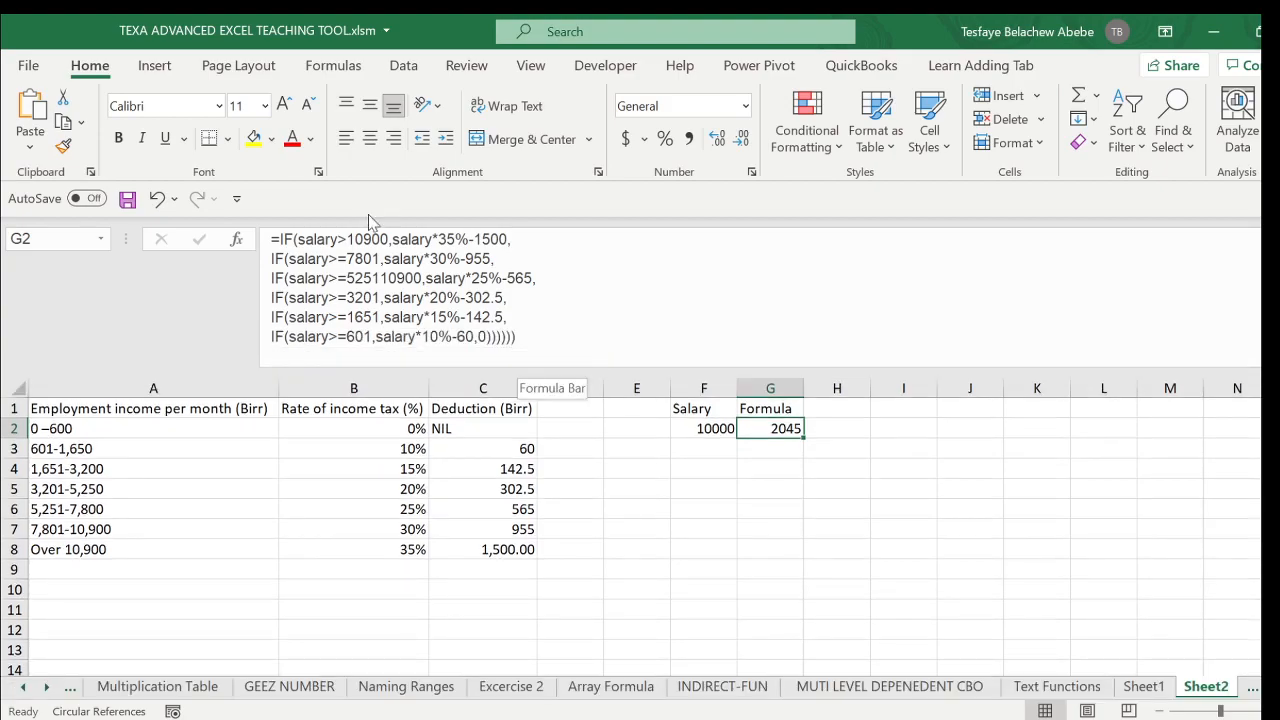
pyautogui.click(386, 298)
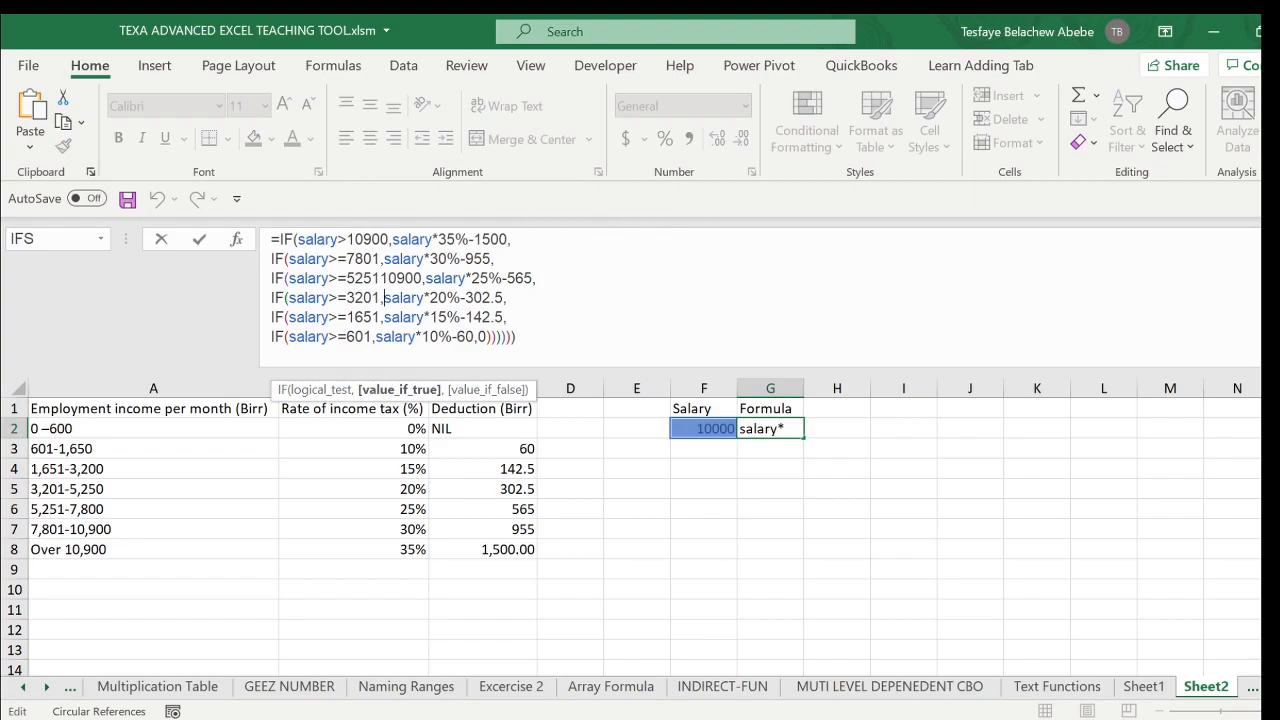
pyautogui.press('Return')
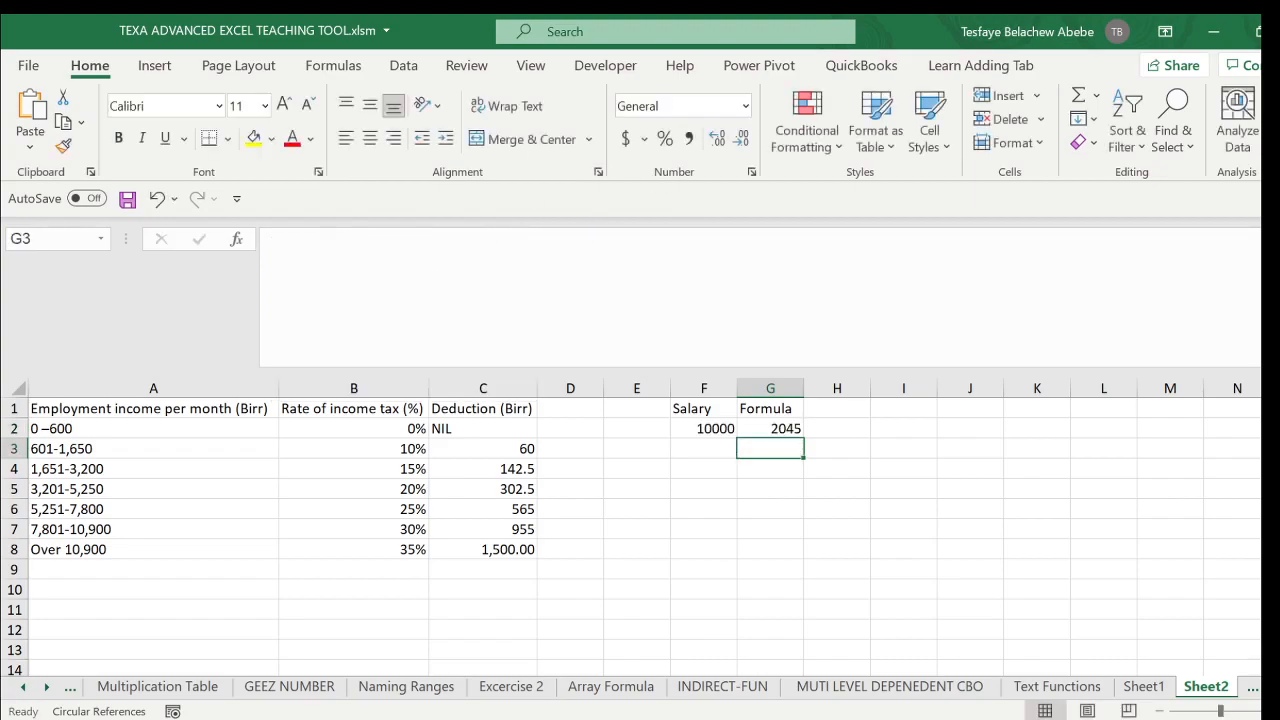
# - Set the salary in F2 to 500 and check the calculated tax in G2
pyautogui.click(712, 428)
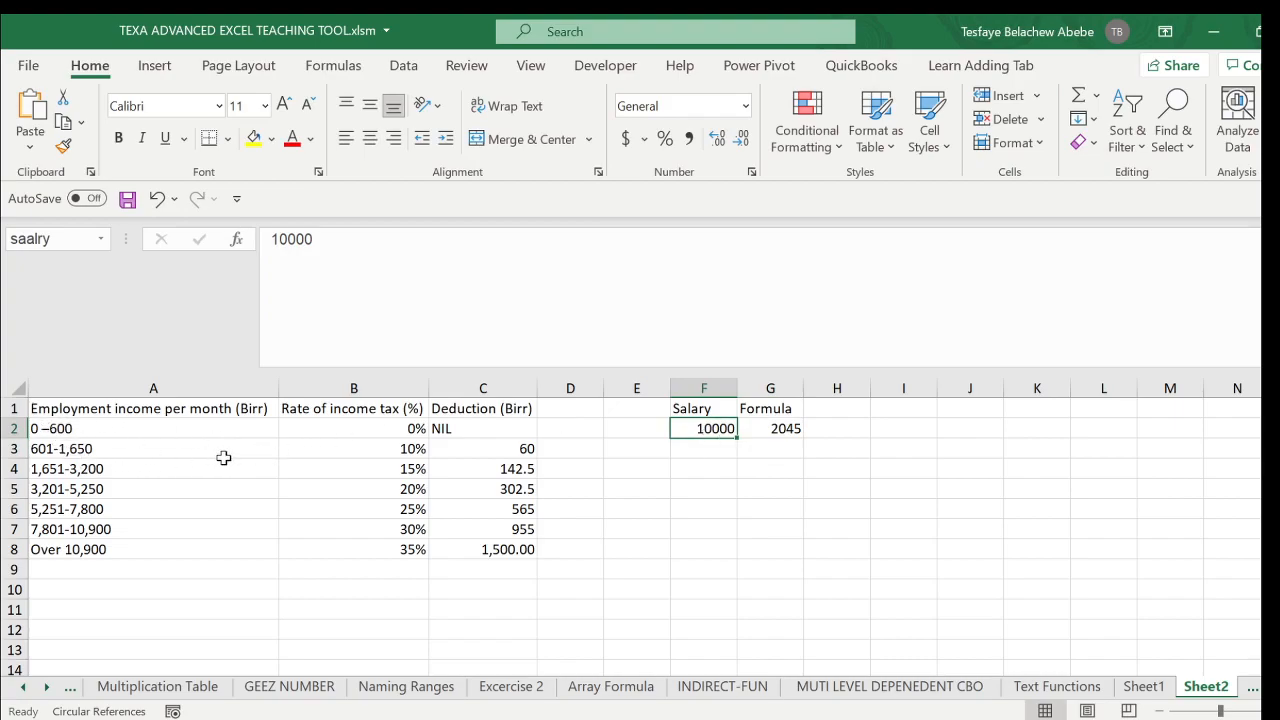
pyautogui.write('500')
pyautogui.press('Return')
pyautogui.click(772, 428)
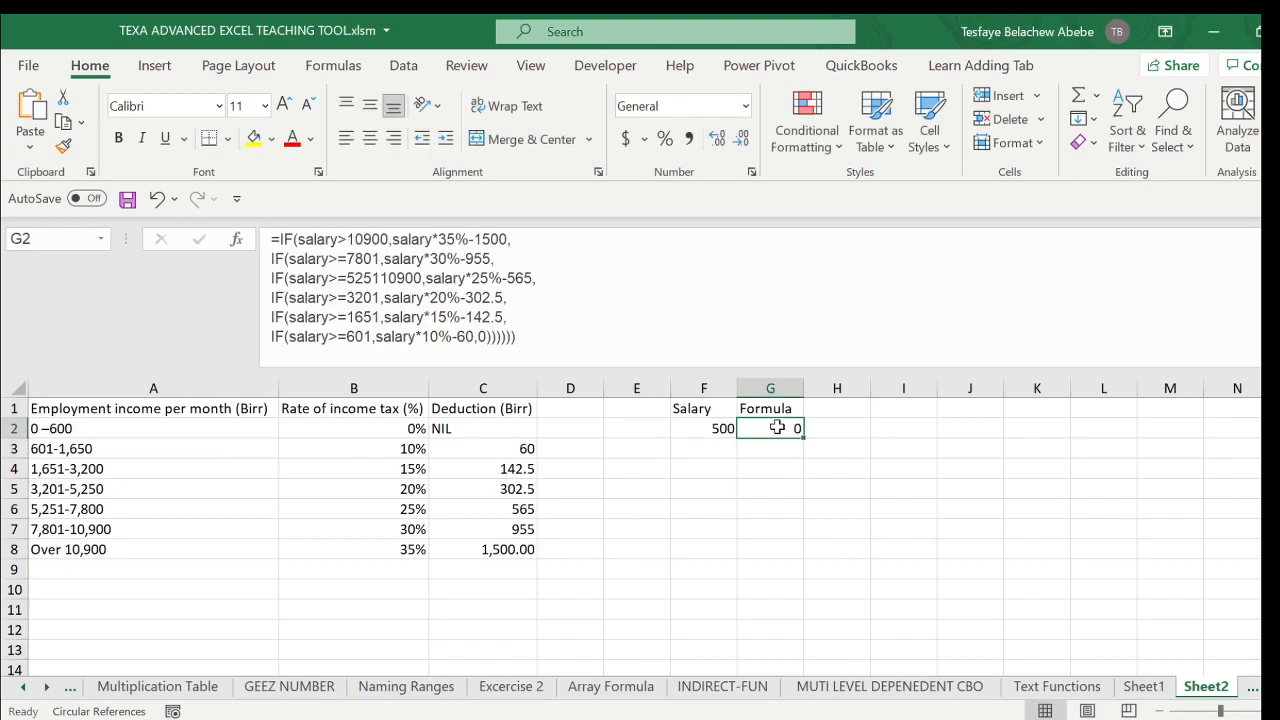
# - Set the salary in F2 to 650 and check the calculated tax in G2
pyautogui.click(713, 430)
pyautogui.write('saalry')
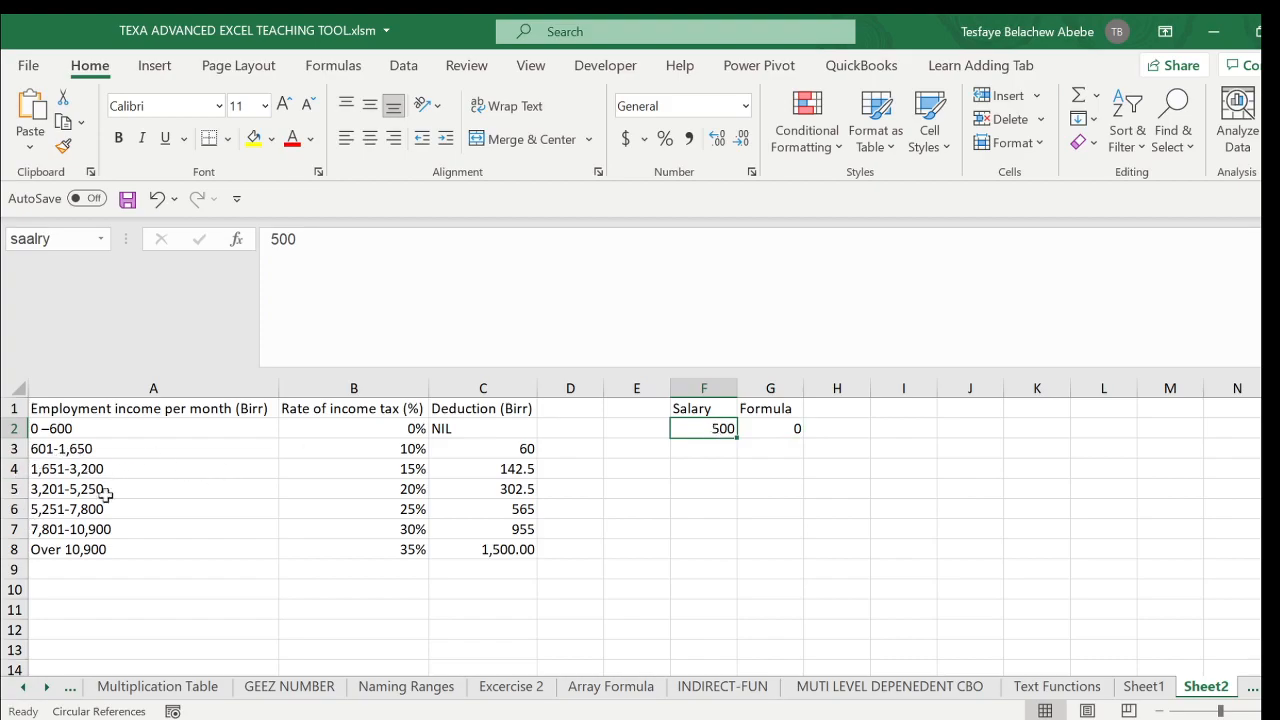
pyautogui.write('6')
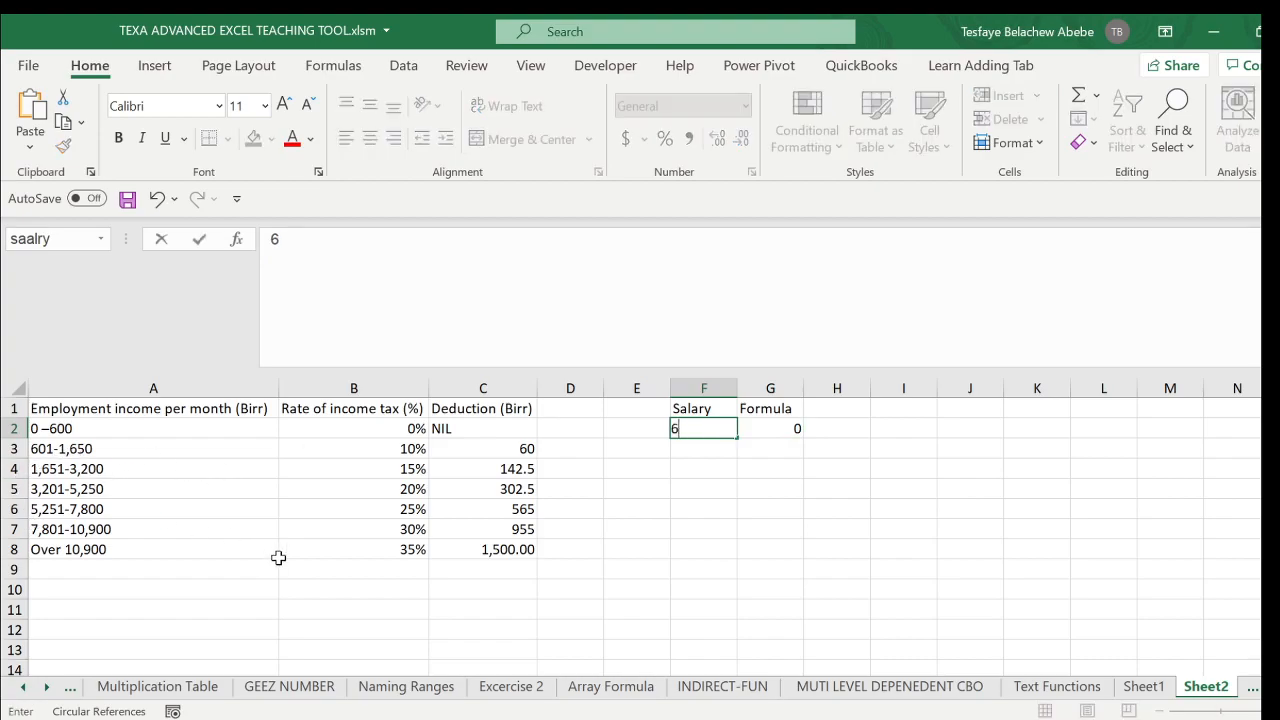
pyautogui.write('50')
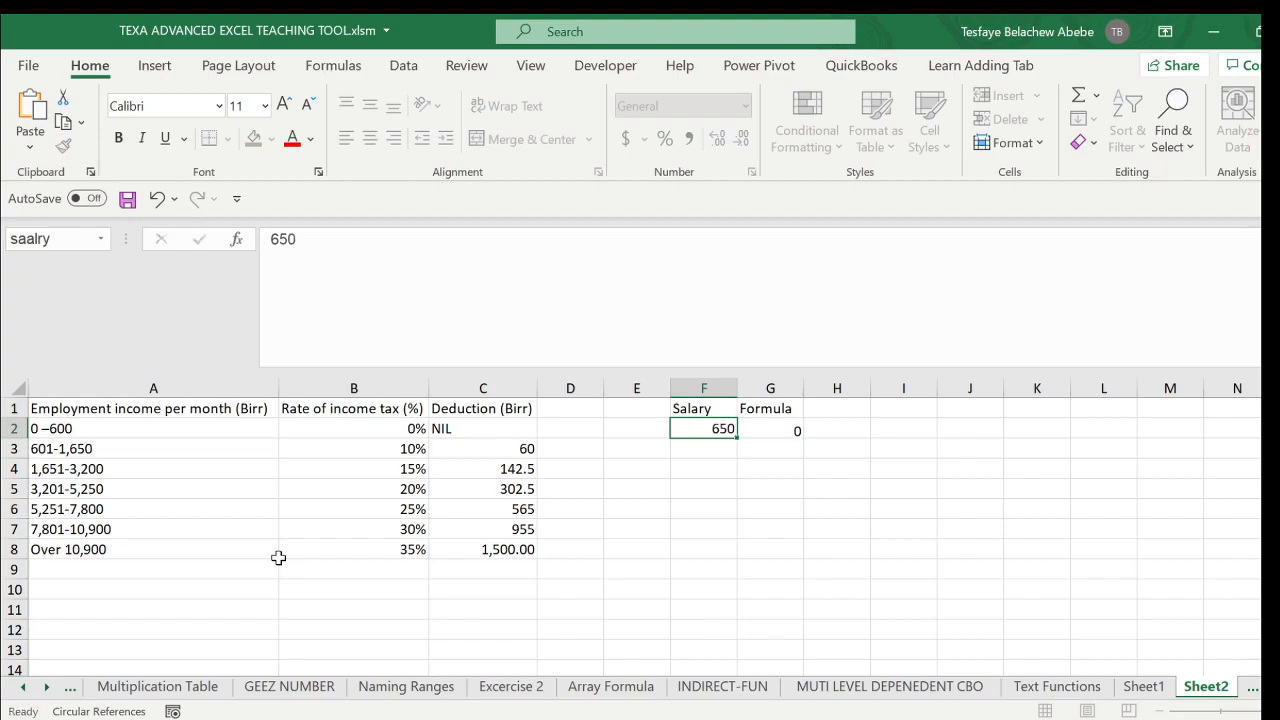
pyautogui.press('Return')
pyautogui.click(790, 430)
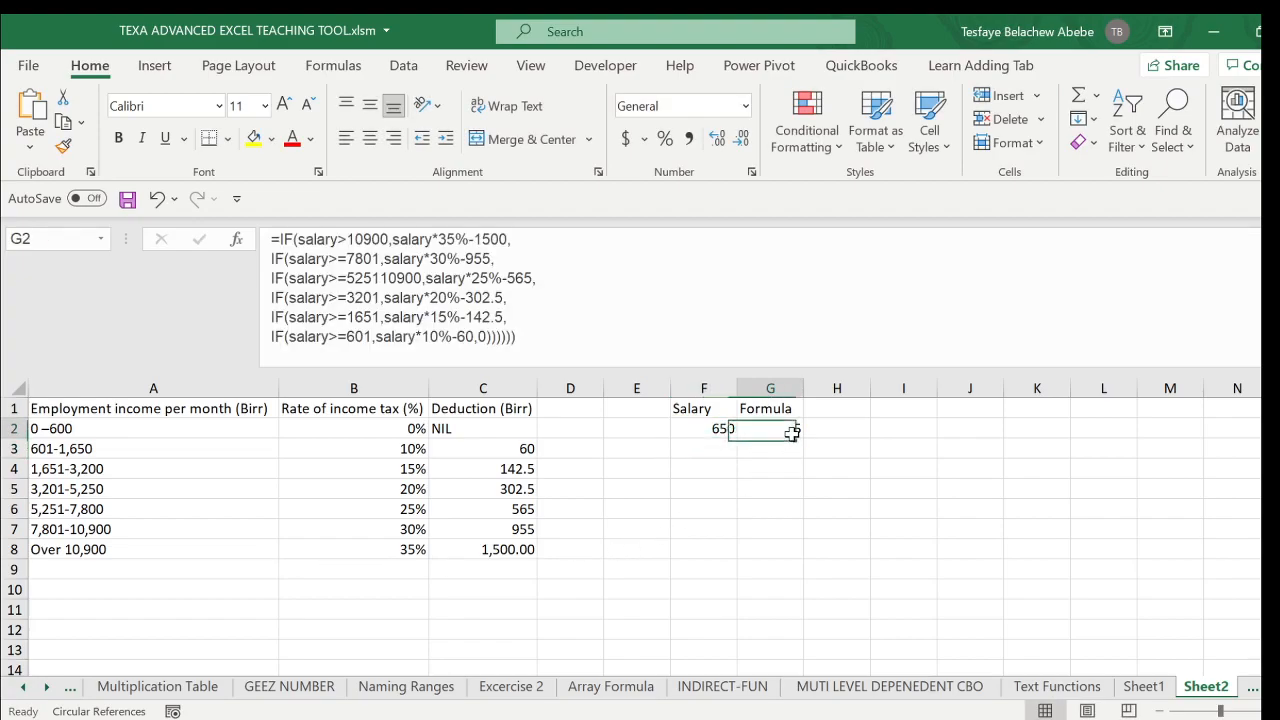
pyautogui.click(714, 428)
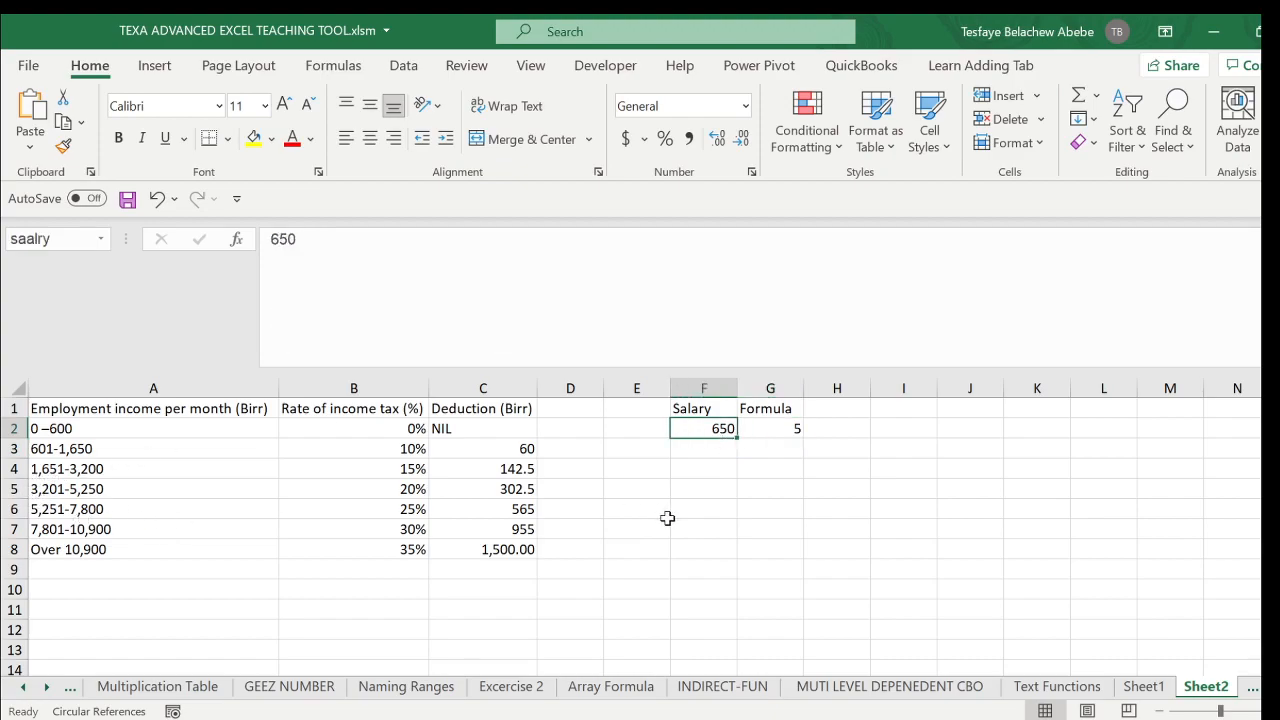
# - Set the salary in F2 to 3300 and check the calculated tax in G2
pyautogui.write('3300')
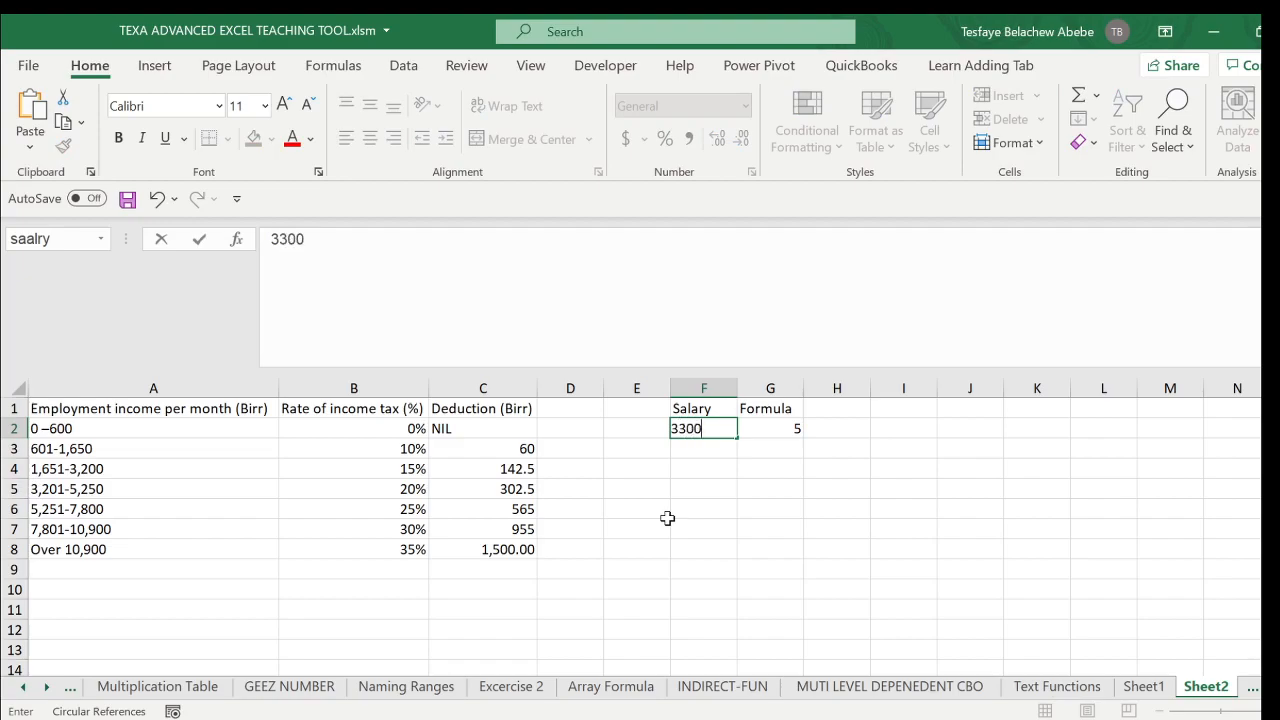
pyautogui.press('Return')
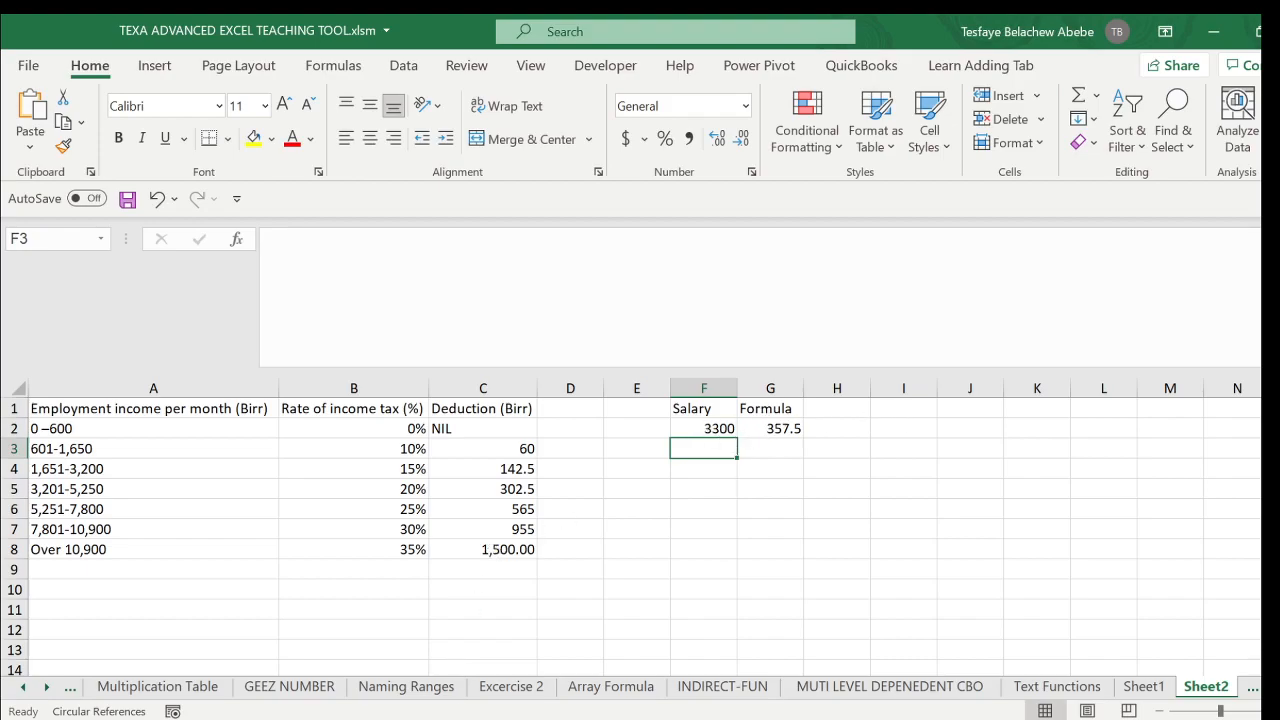
# - Switch to the Firefox window with the Google results and search for an Ethiopian employment tax calculator
pyautogui.click(474, 640)
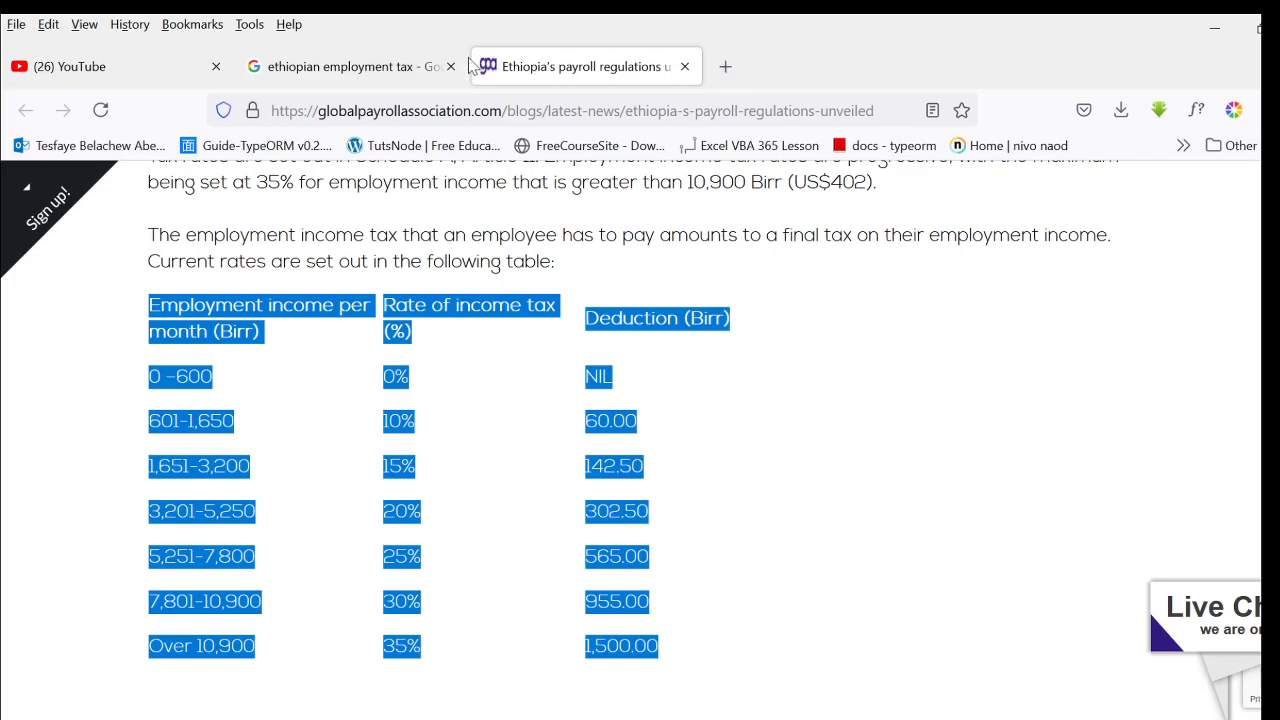
pyautogui.click(385, 64)
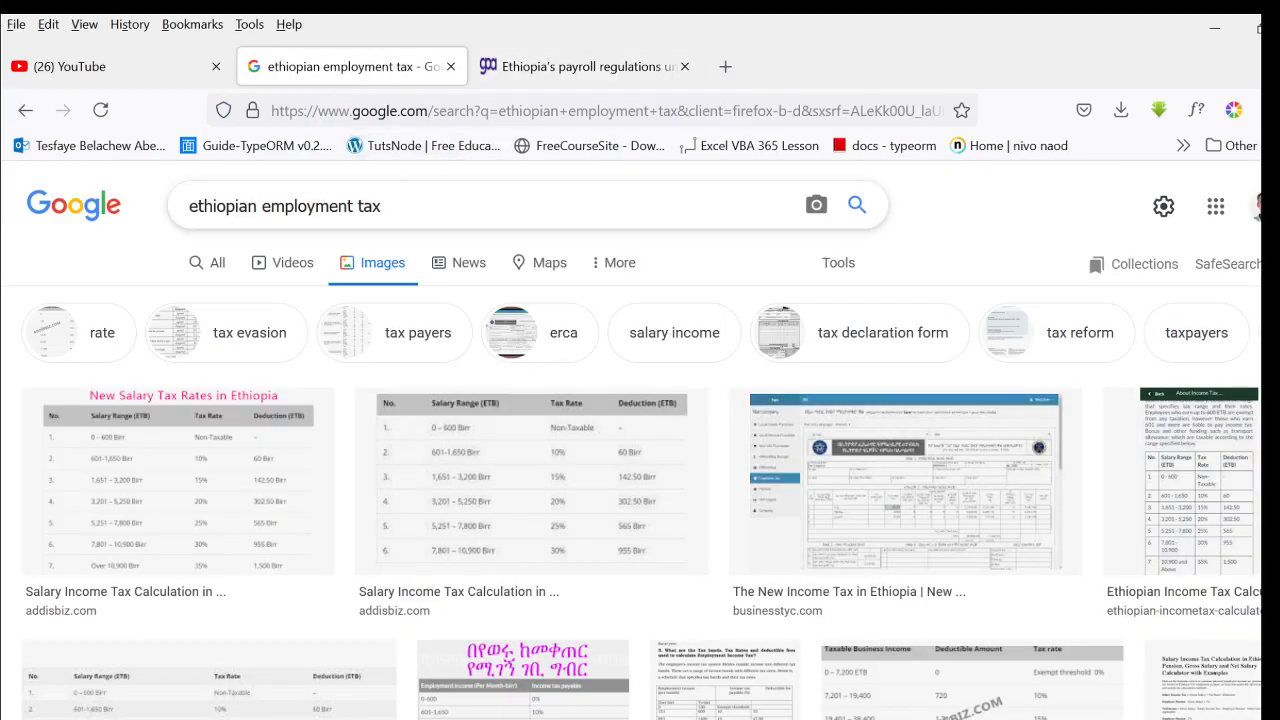
pyautogui.click(384, 206)
pyautogui.write('ca')
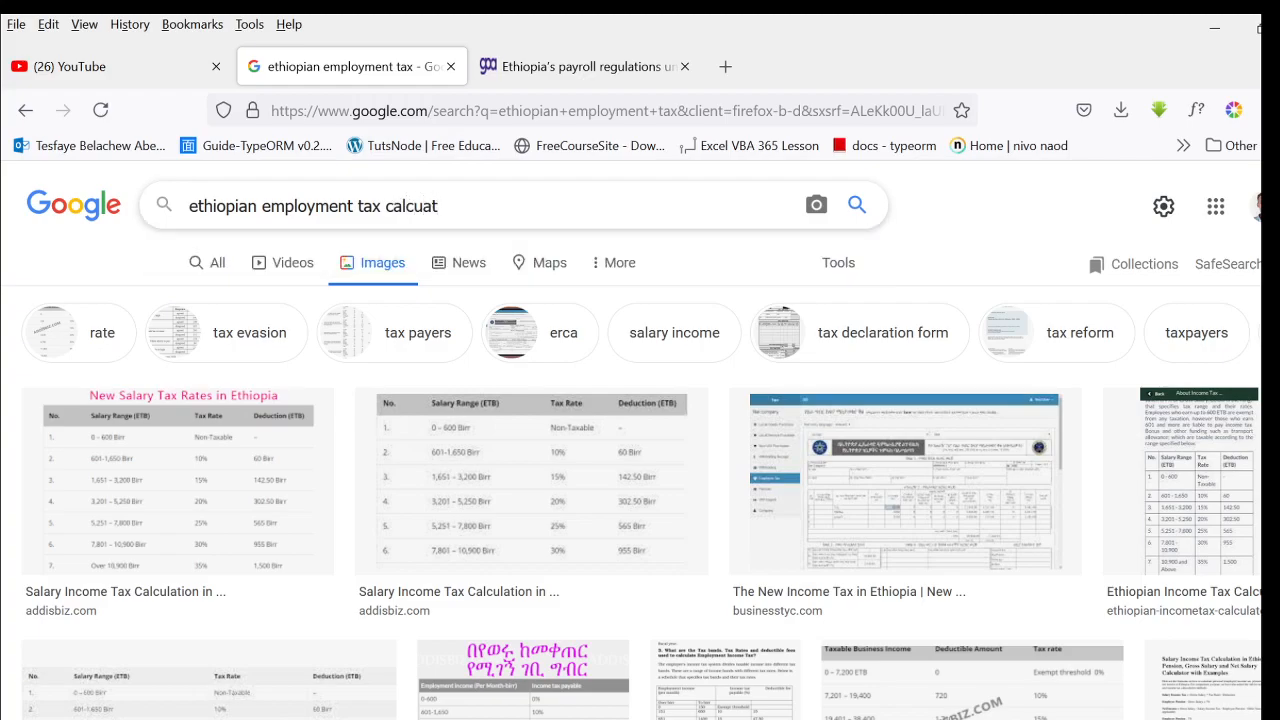
pyautogui.write('lculator')
pyautogui.press('Return')
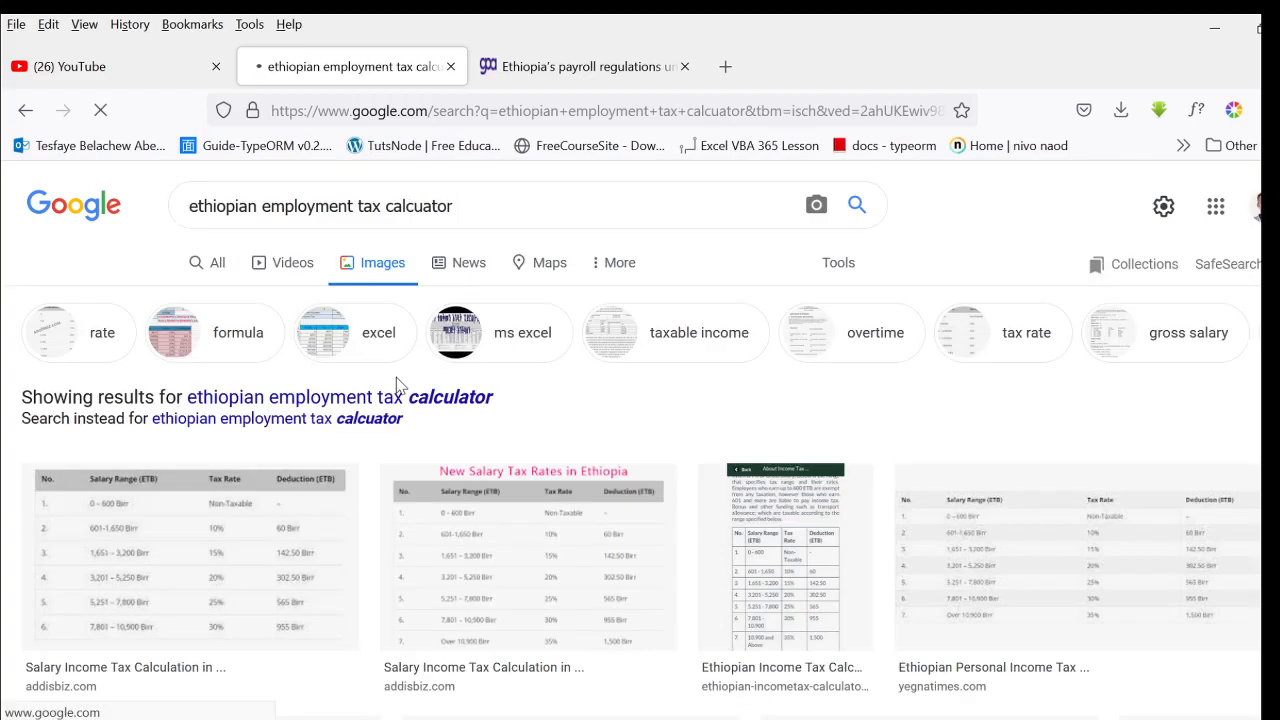
# - Show the general web results and open MetaAppz's Ethiopian Personal Income TAX calculator
pyautogui.scroll(-3, 330, 460)
pyautogui.scroll(3, 251, 337)
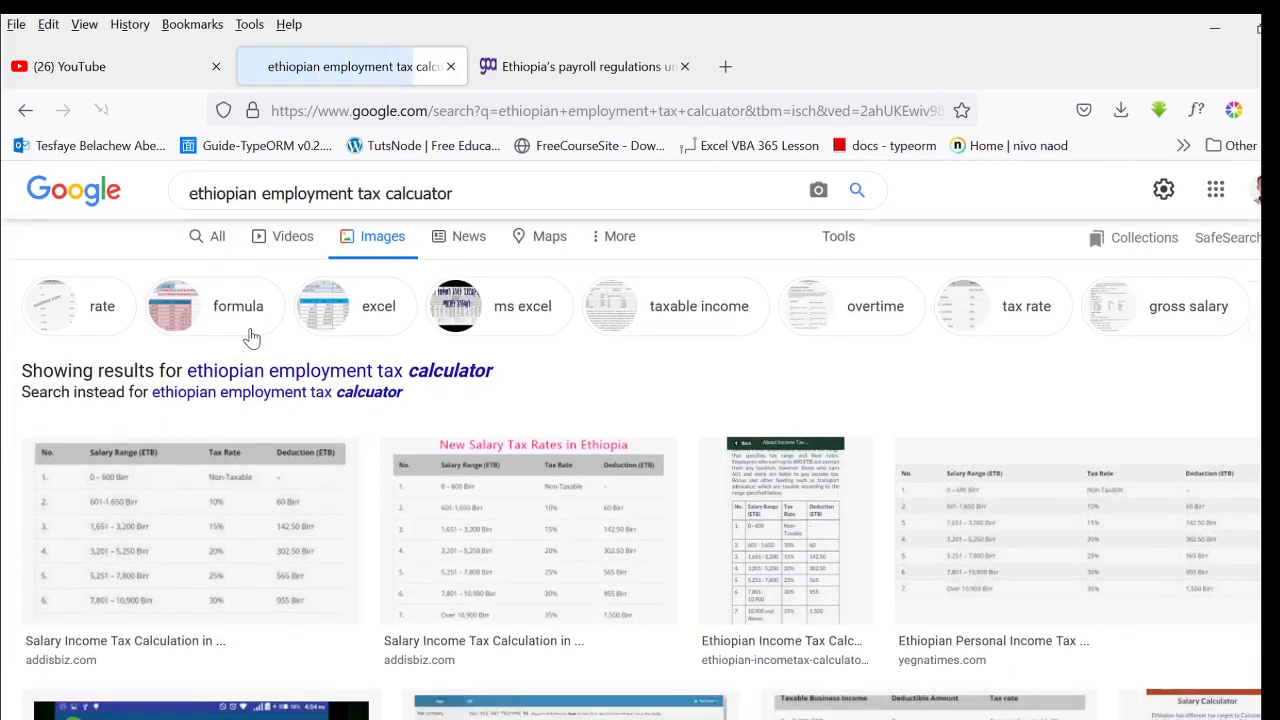
pyautogui.click(212, 262)
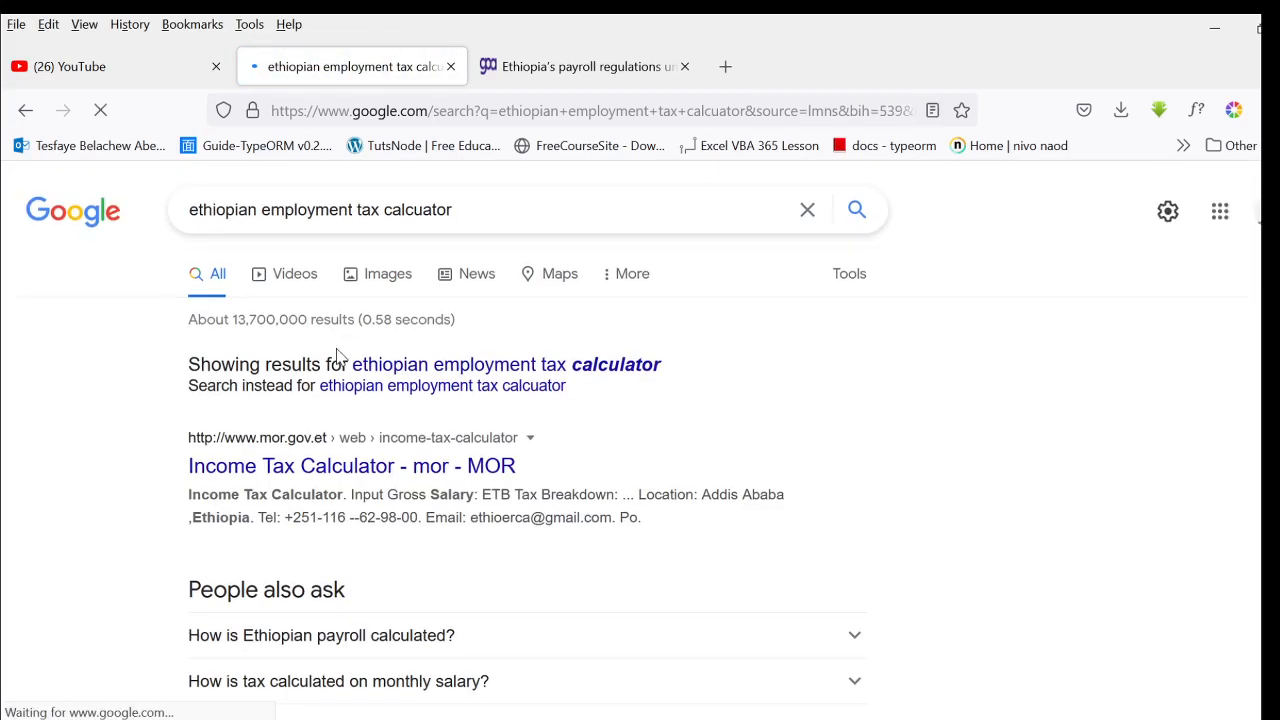
pyautogui.scroll(-1, 355, 420)
pyautogui.scroll(-4, 360, 445)
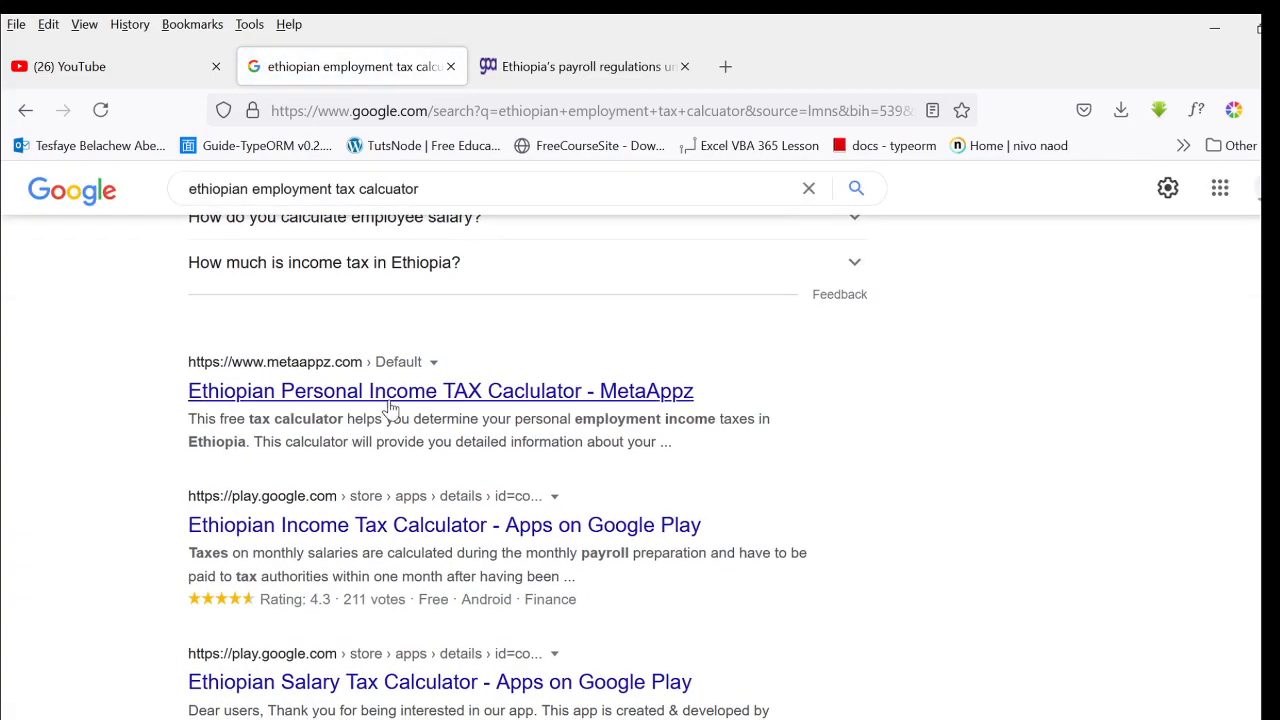
pyautogui.click(391, 400)
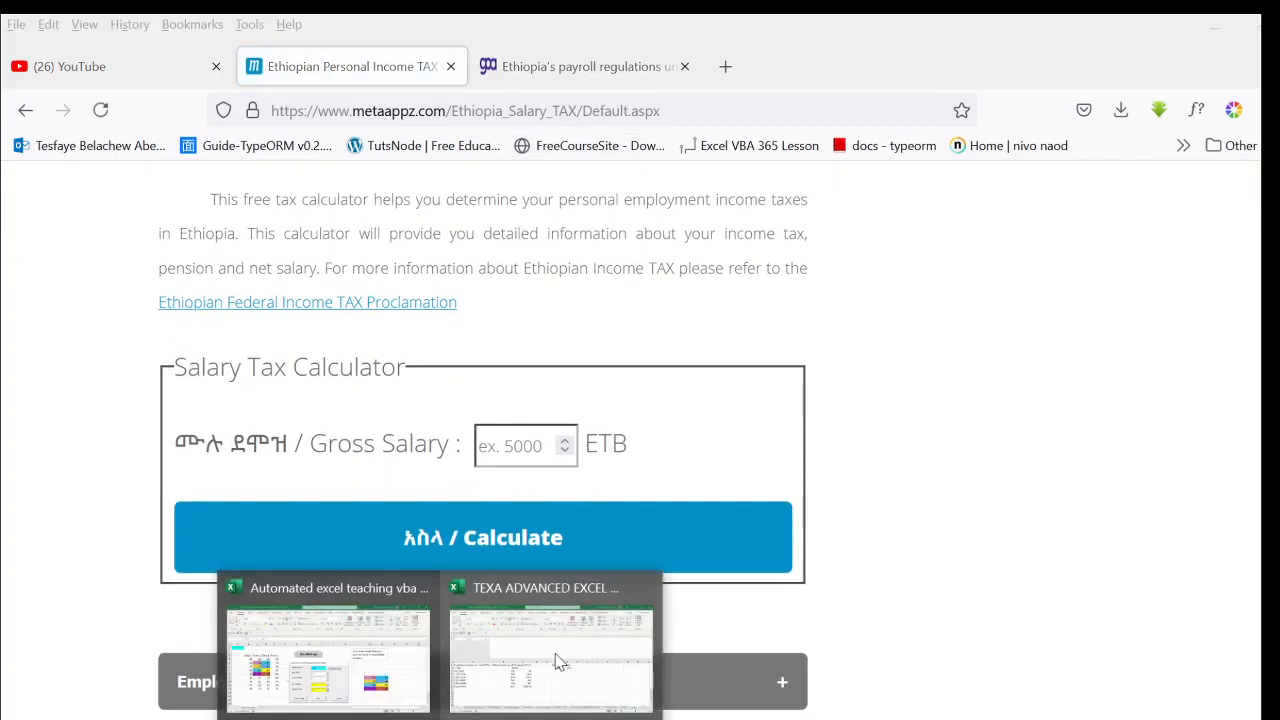
# - Return to the TEXA ADVANCED EXCEL TEACHING TOOL workbook in Excel and change the G1 header to "Income tax"
pyautogui.click(557, 657)
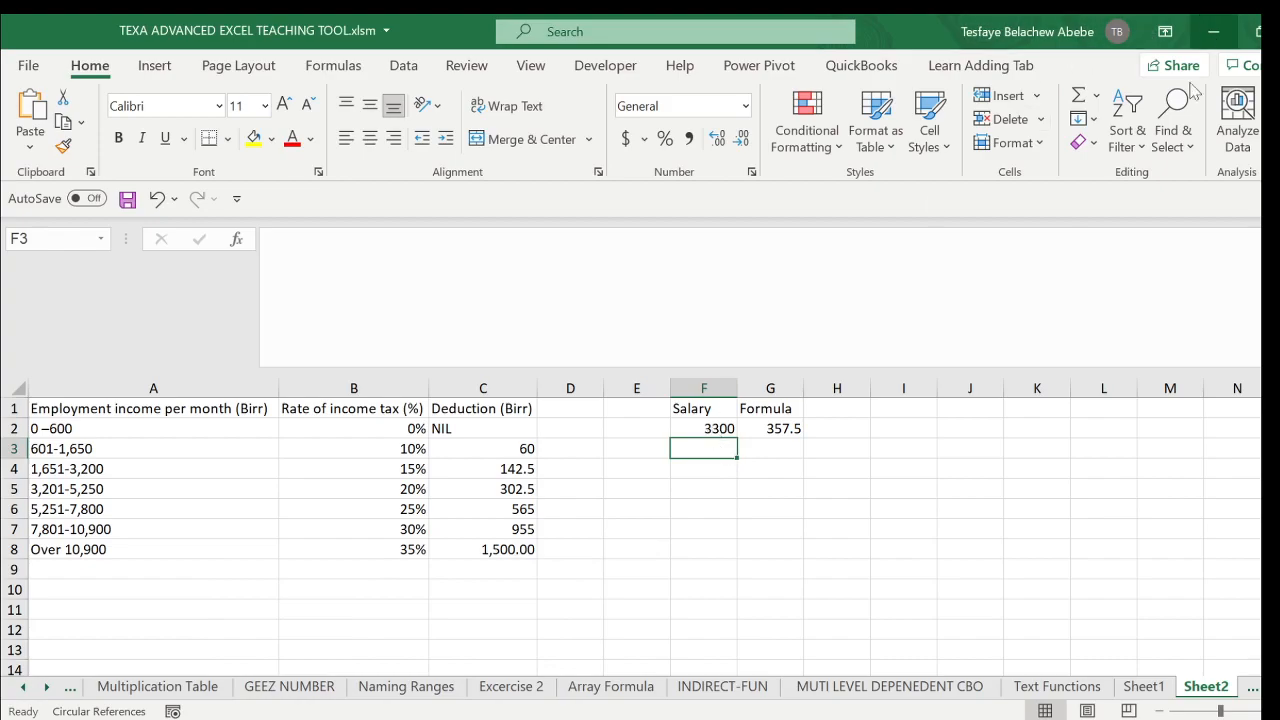
pyautogui.click(786, 428)
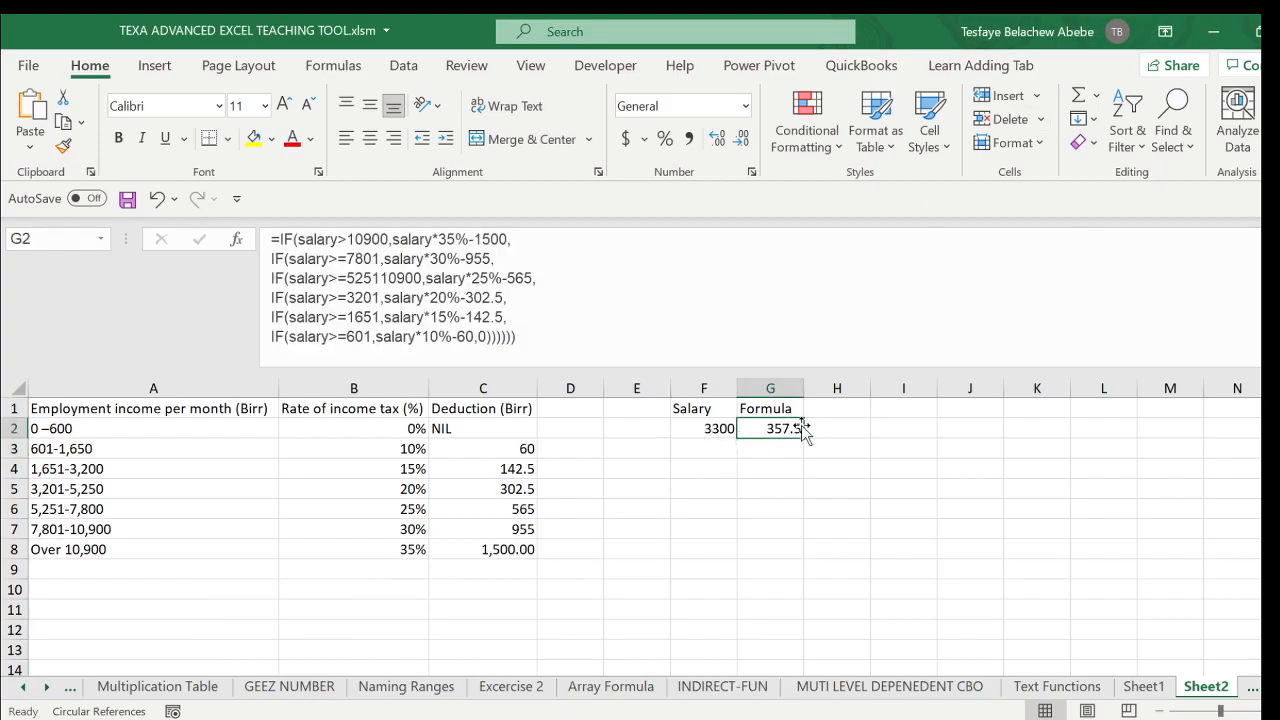
pyautogui.click(773, 409)
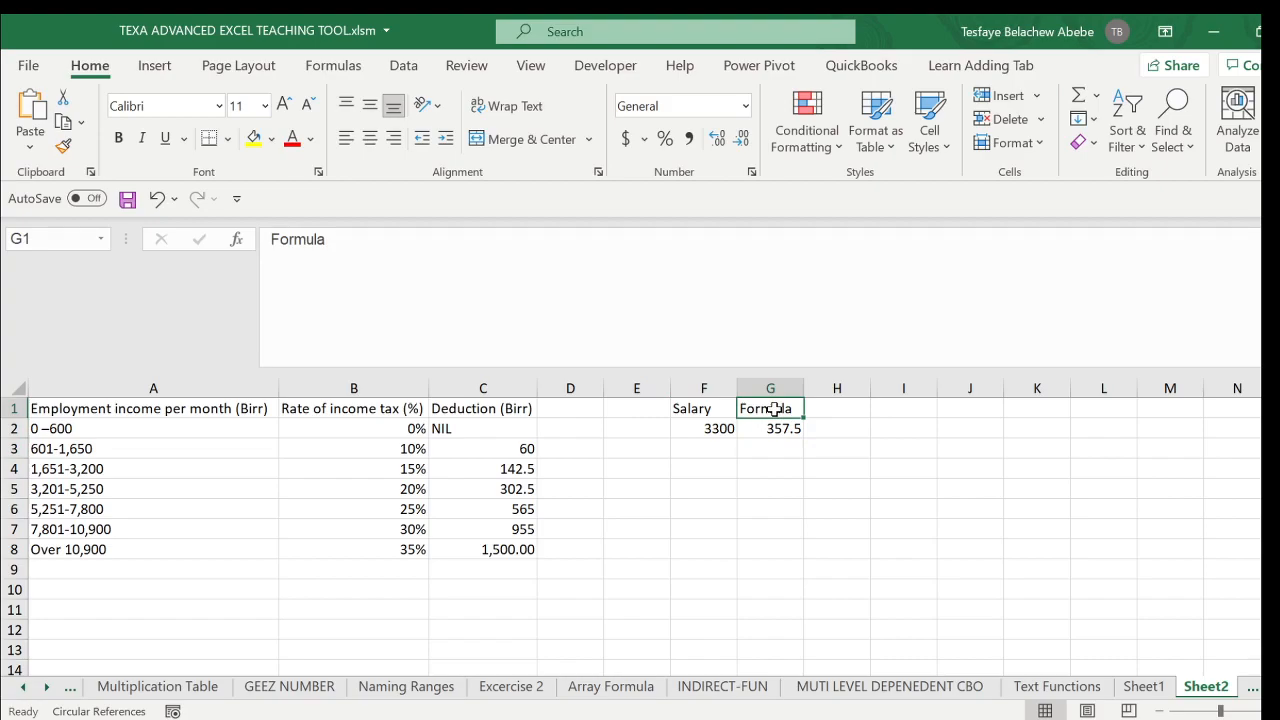
pyautogui.write('Income ta')
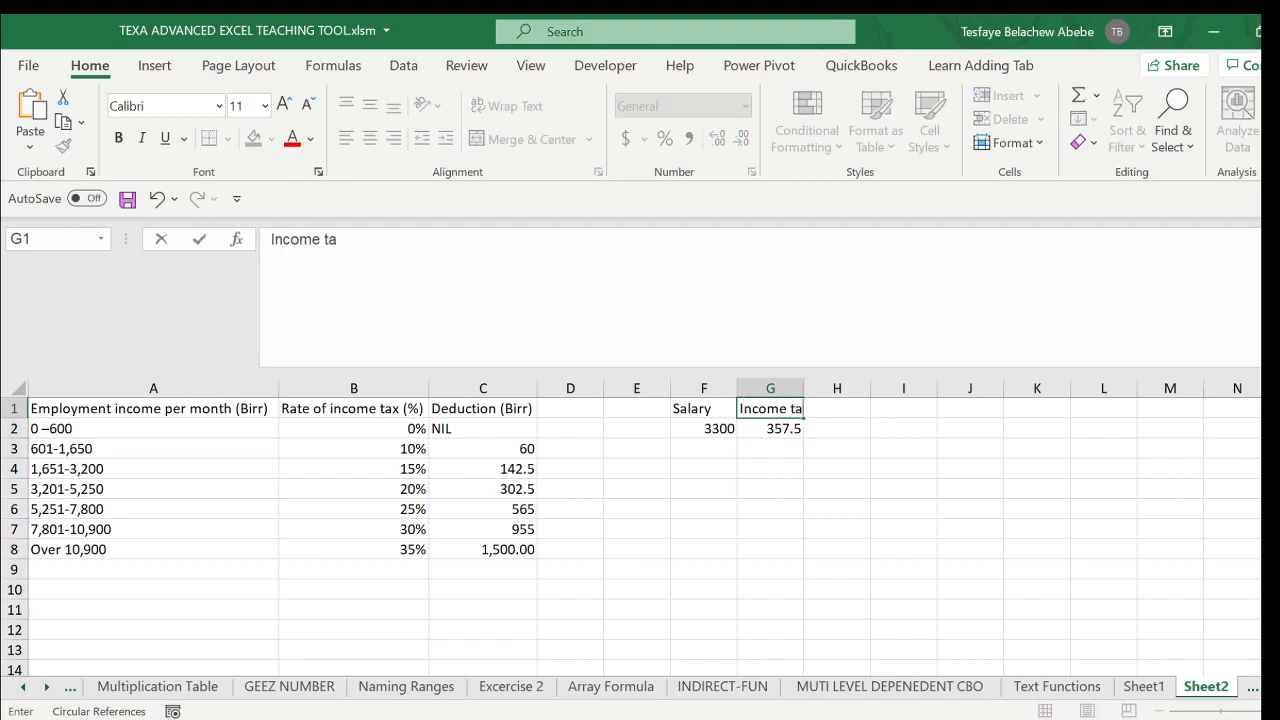
pyautogui.write('x')
pyautogui.press('Return')
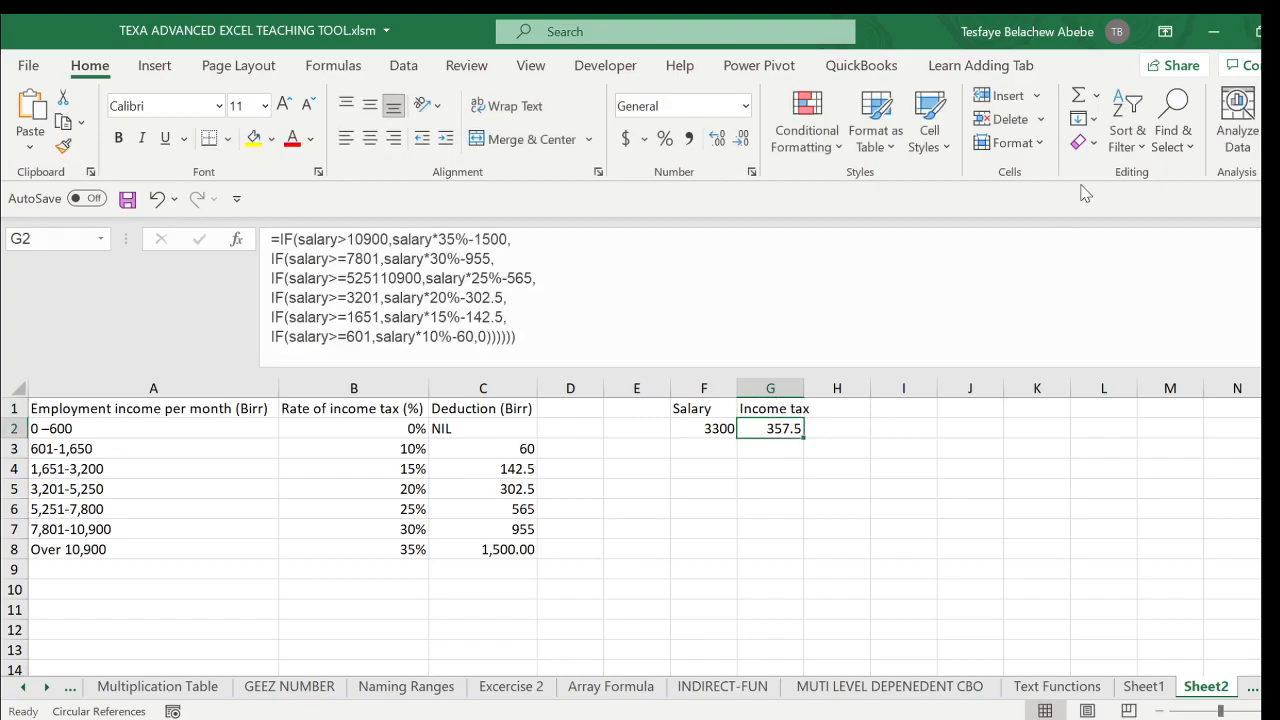
# - Switch to the MetaAppz calculator in Firefox, calculate the tax for a gross salary of 3300 ETB, and highlight the Income Tax line
pyautogui.click(1205, 33)
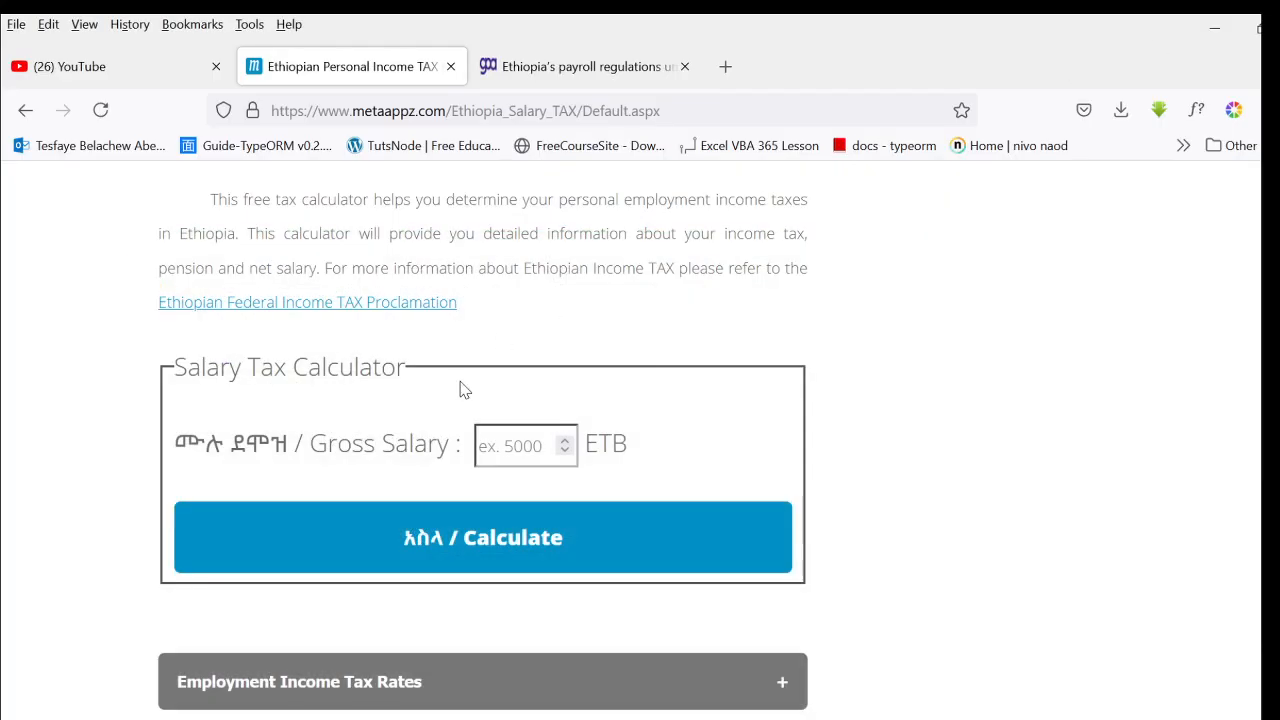
pyautogui.click(495, 445)
pyautogui.write('3300')
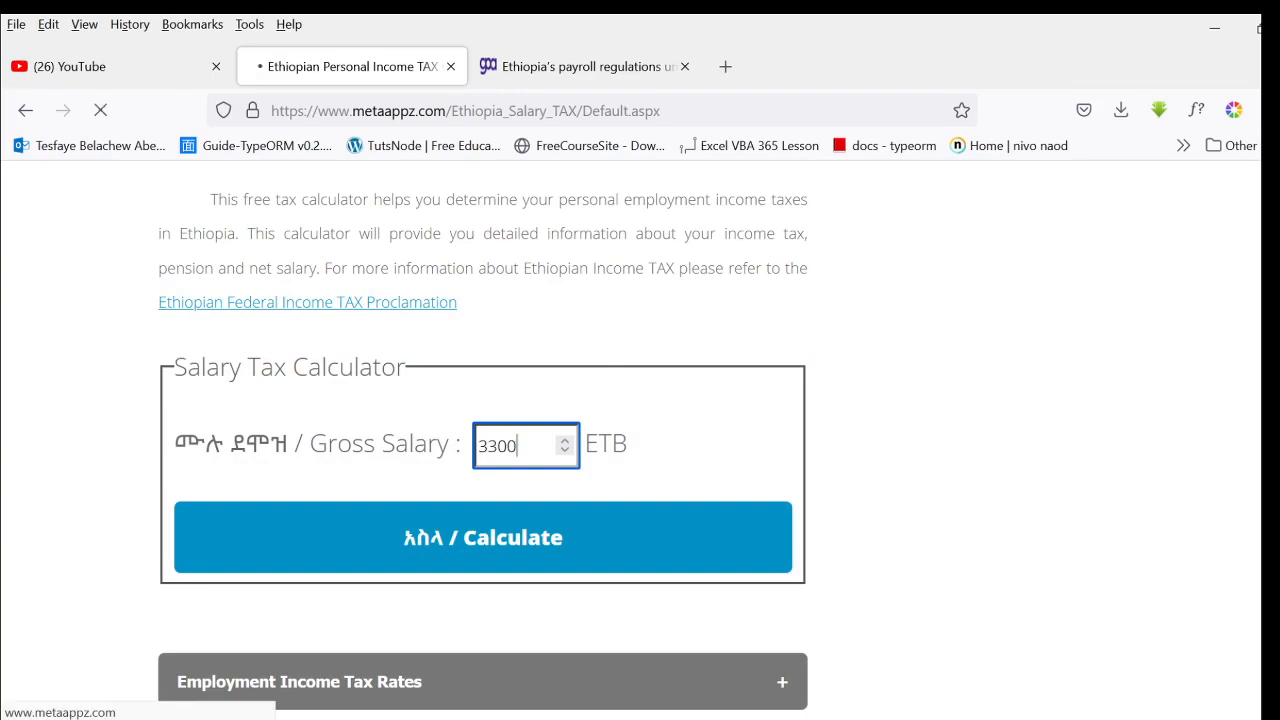
pyautogui.press('Return')
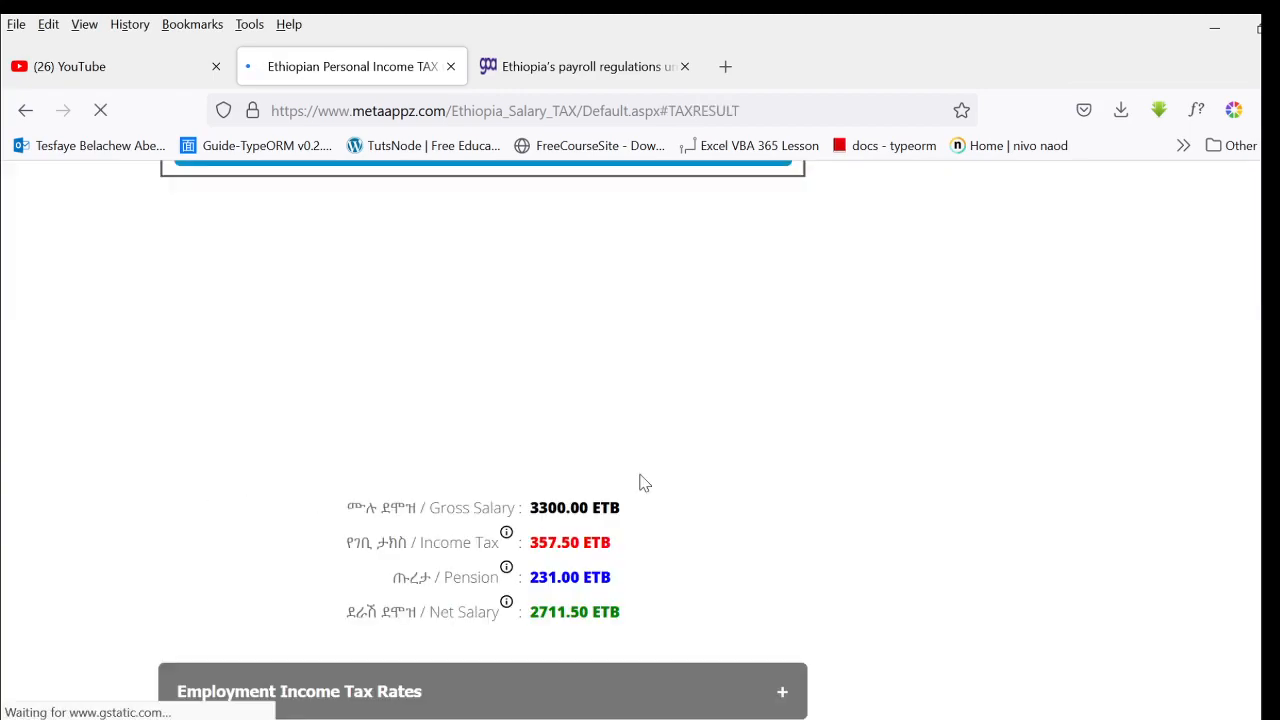
pyautogui.moveTo(654, 314); pyautogui.dragTo(334, 309)
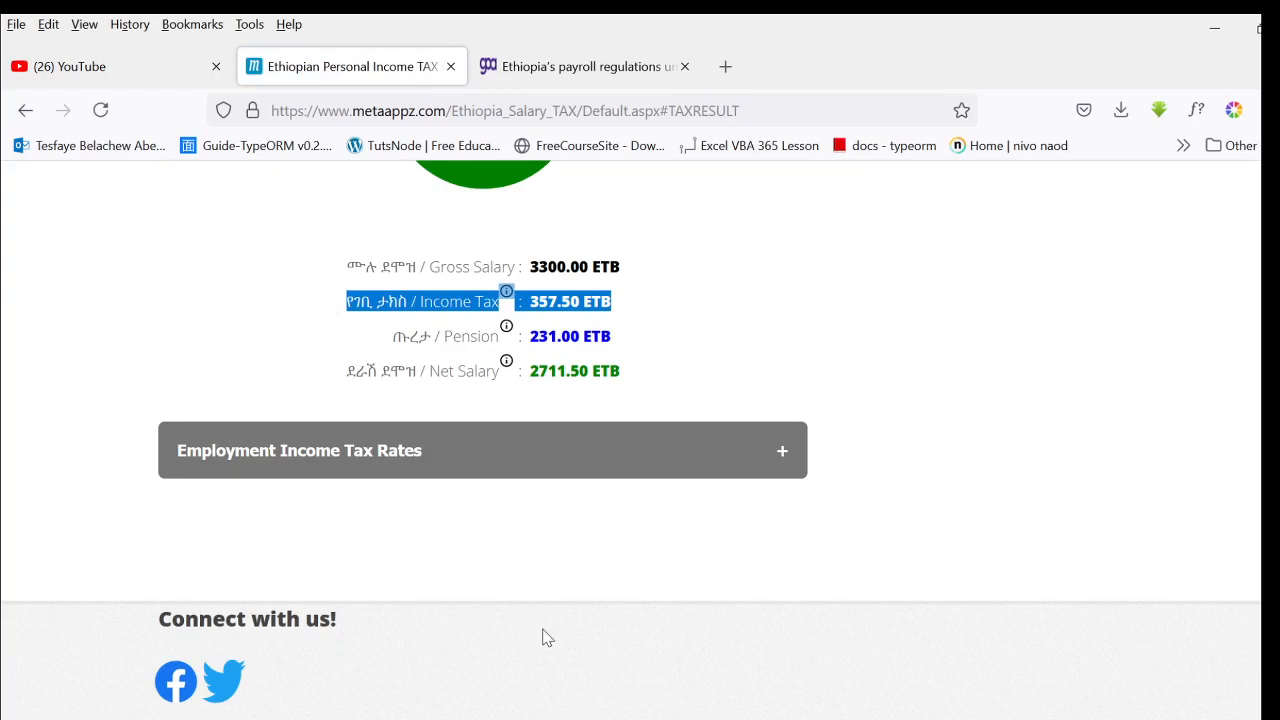
# - Return to the tax workbook in Excel, set the salary in F2 to 6000, and check the income tax in G2
pyautogui.click(440, 719)
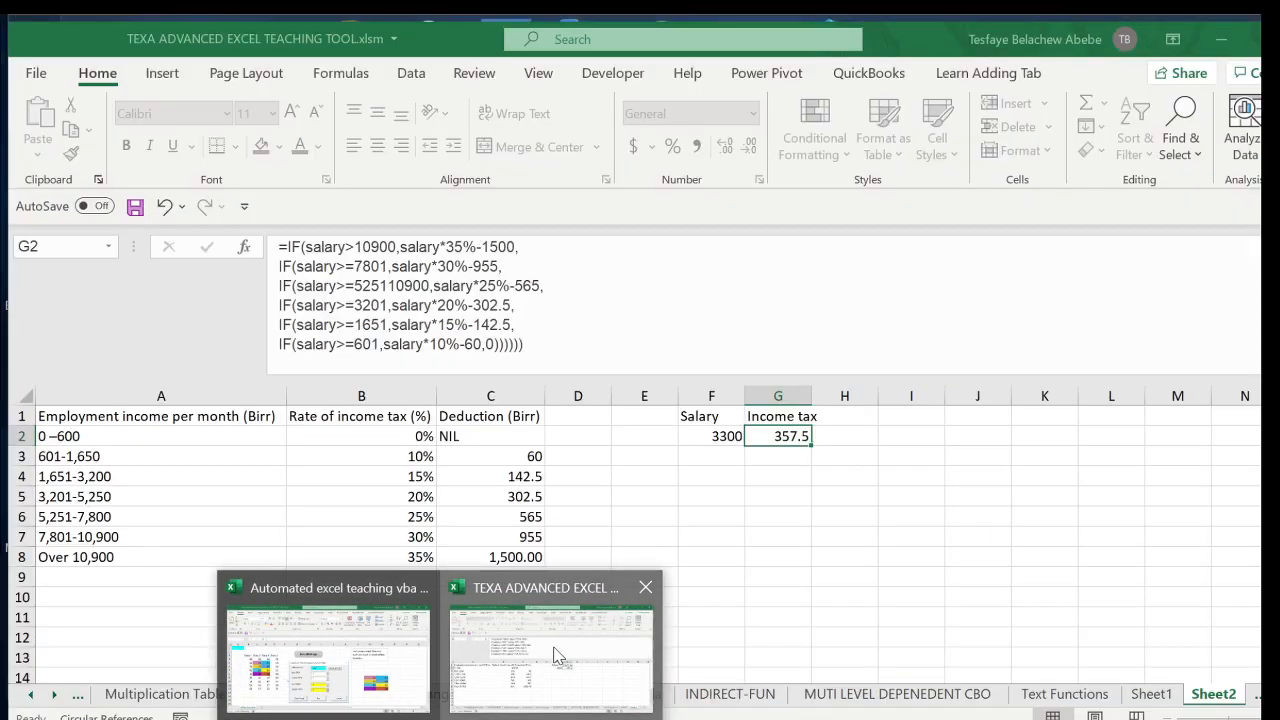
pyautogui.click(557, 655)
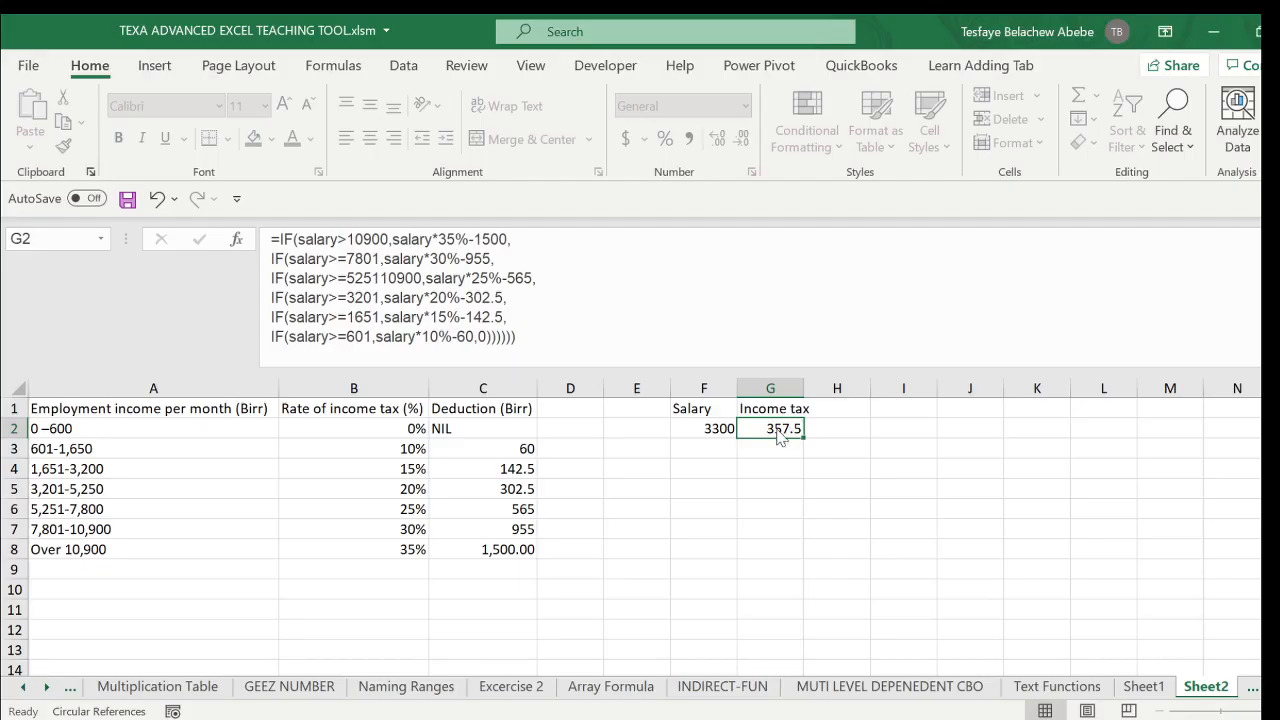
pyautogui.click(712, 428)
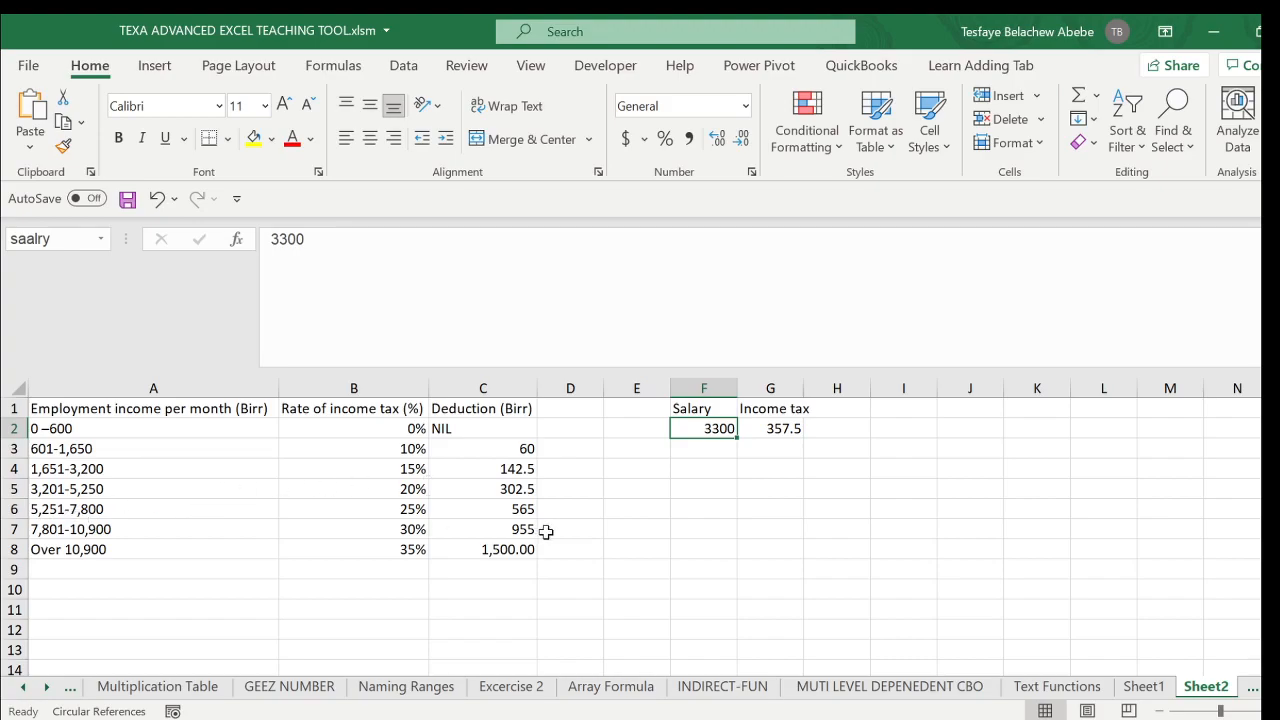
pyautogui.write('6')
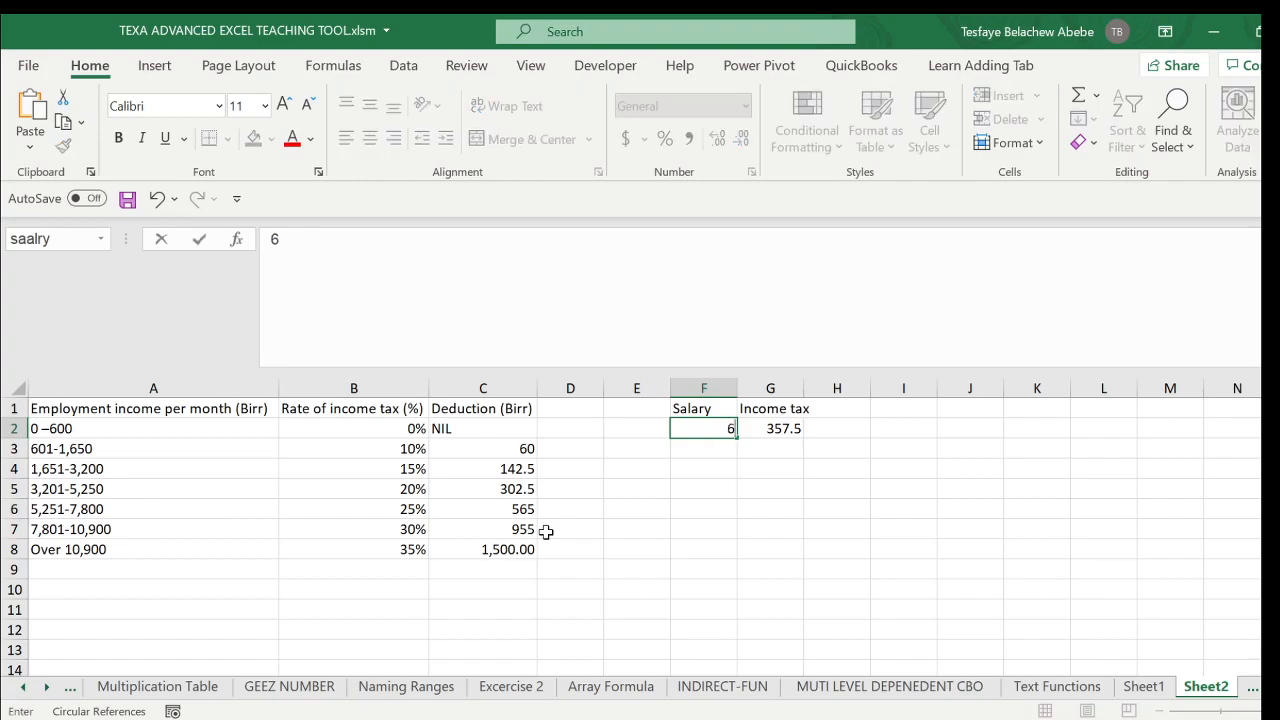
pyautogui.write('000')
pyautogui.press('Return')
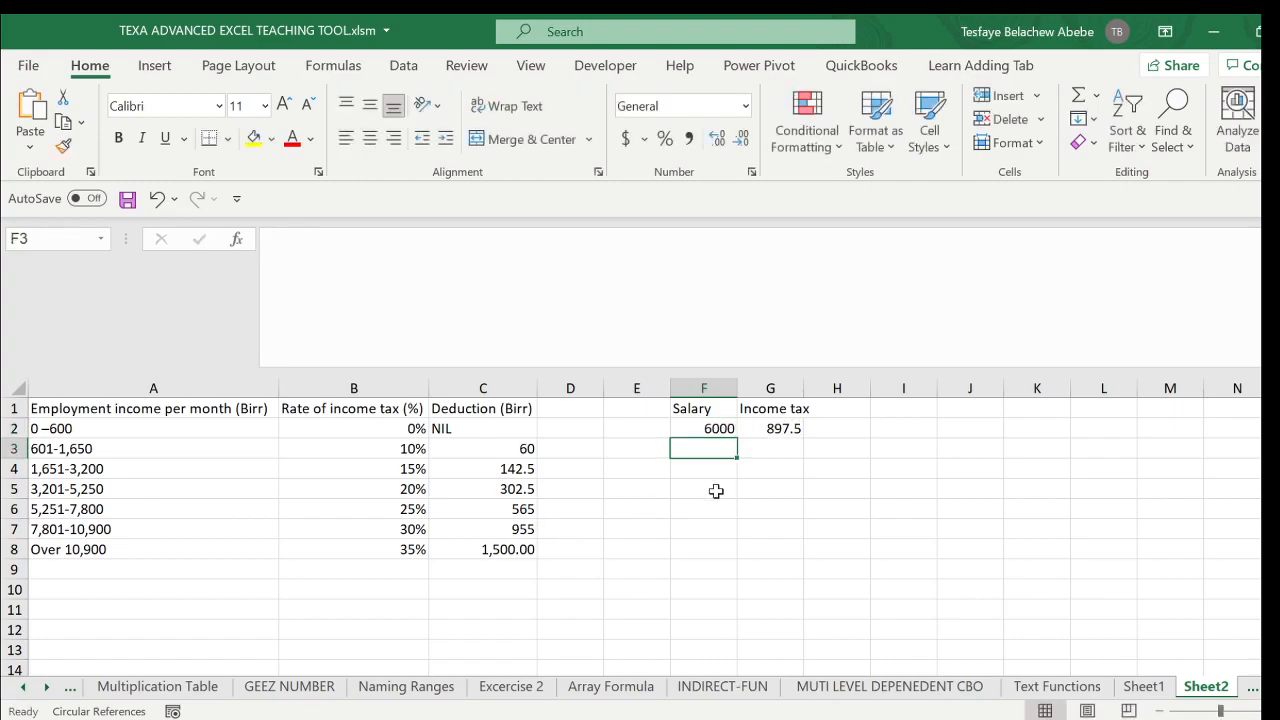
pyautogui.click(792, 427)
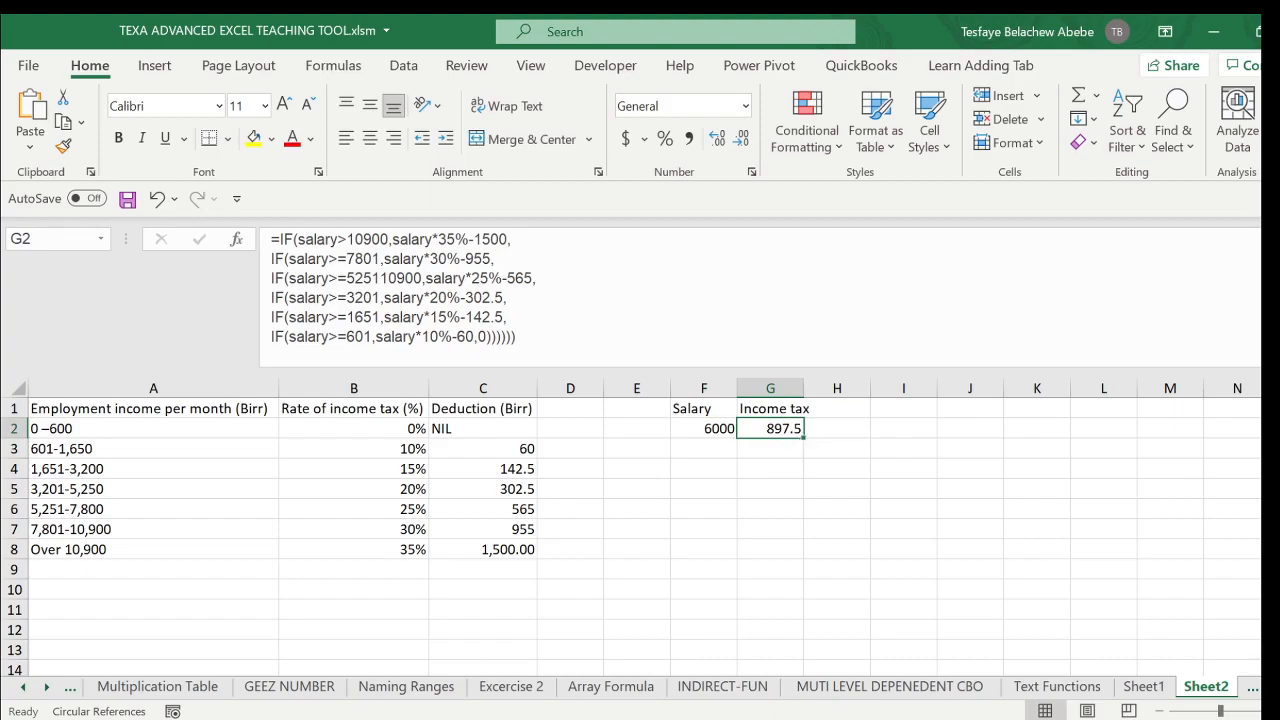
# - Switch to the MetaAppz calculator in Firefox, calculate the tax for a gross salary of 6000 ETB, and highlight the Income Tax amount
pyautogui.click(1214, 32)
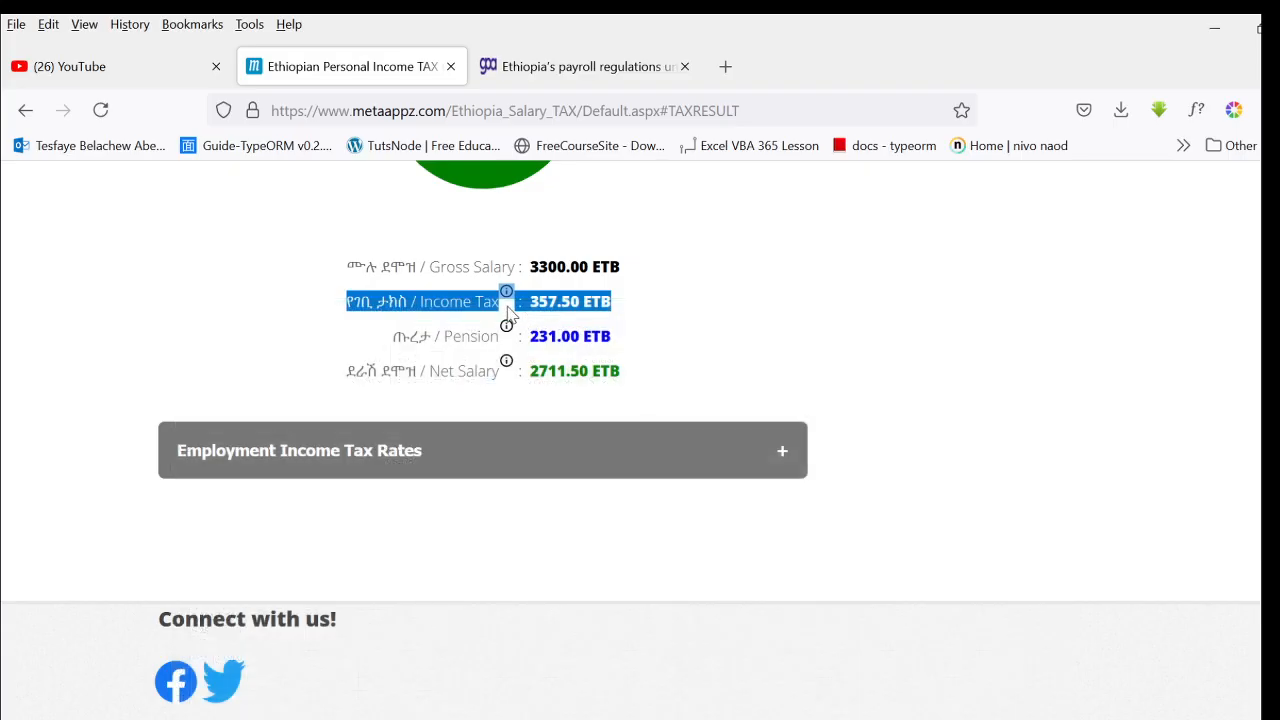
pyautogui.scroll(3, 480, 300)
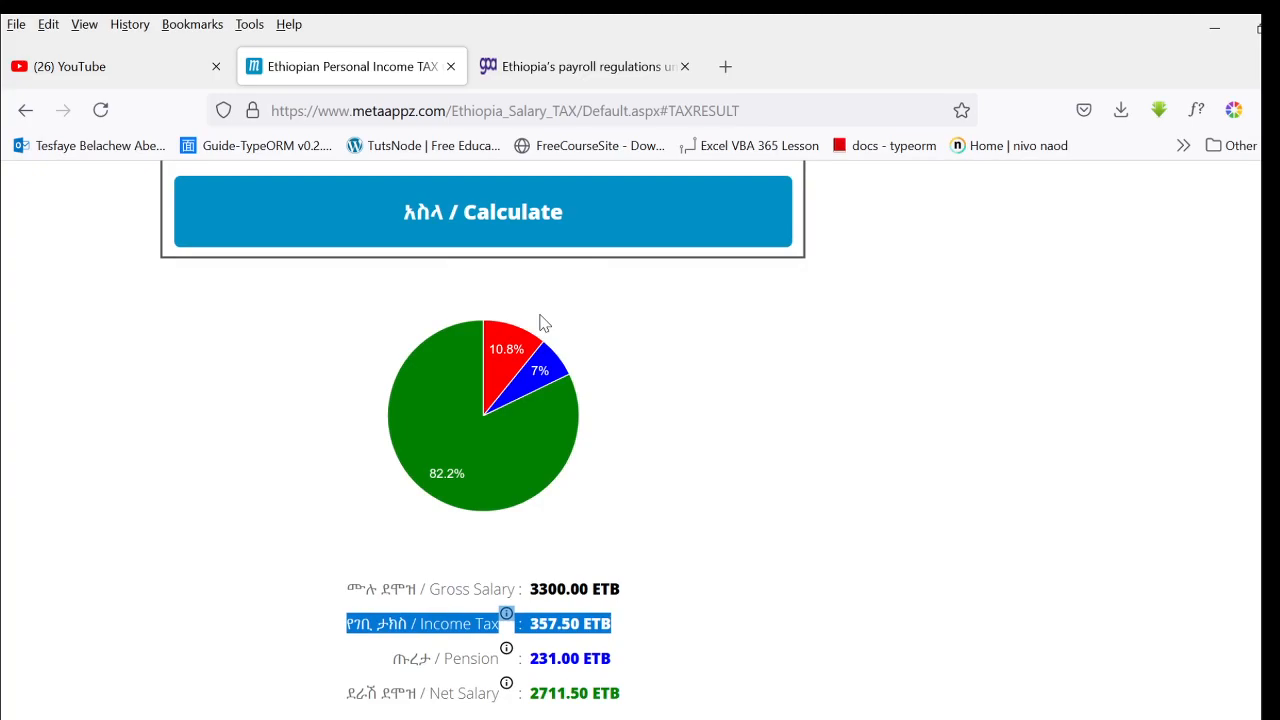
pyautogui.scroll(4, 540, 345)
pyautogui.click(515, 528)
pyautogui.hotkey('ctrl', 'a')
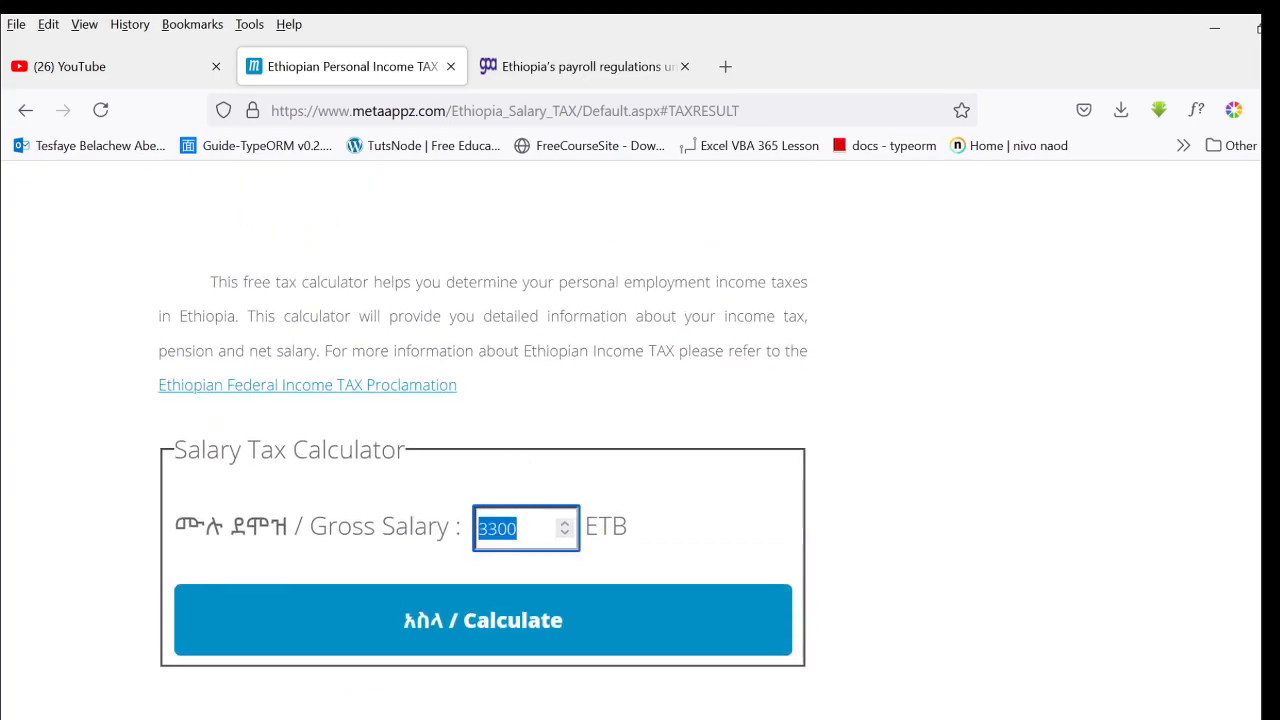
pyautogui.write('6000')
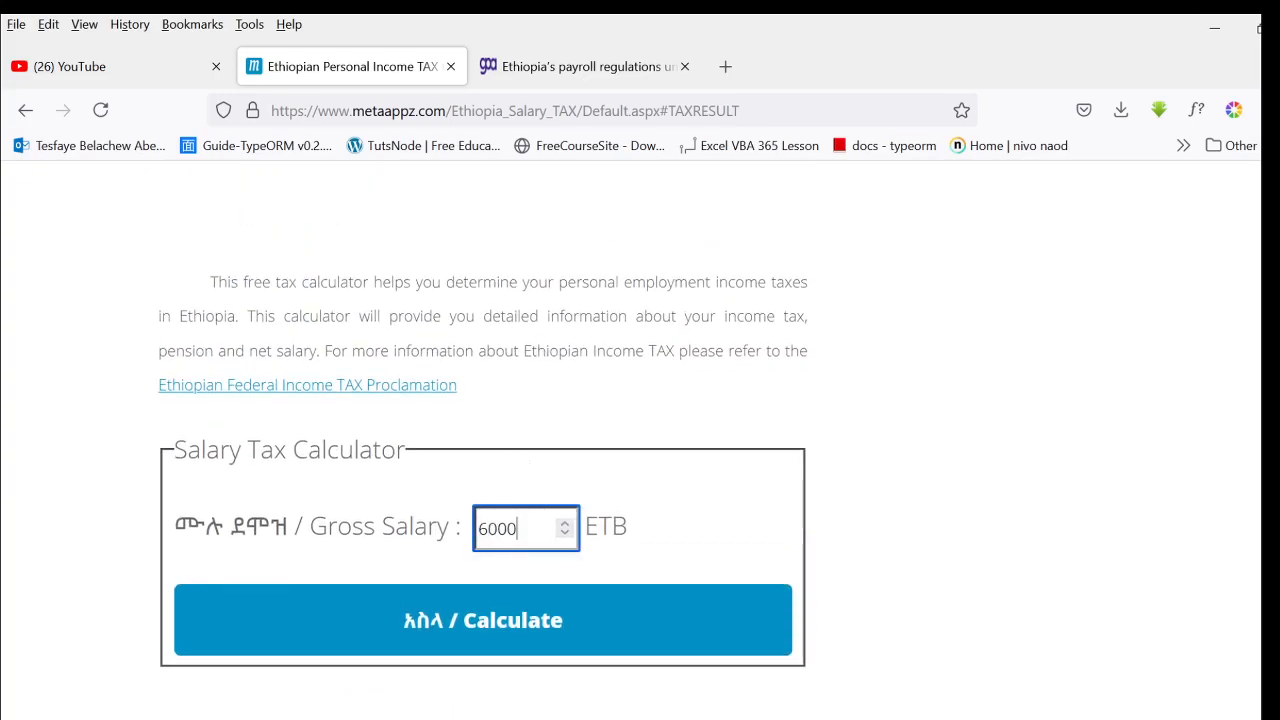
pyautogui.press('Return')
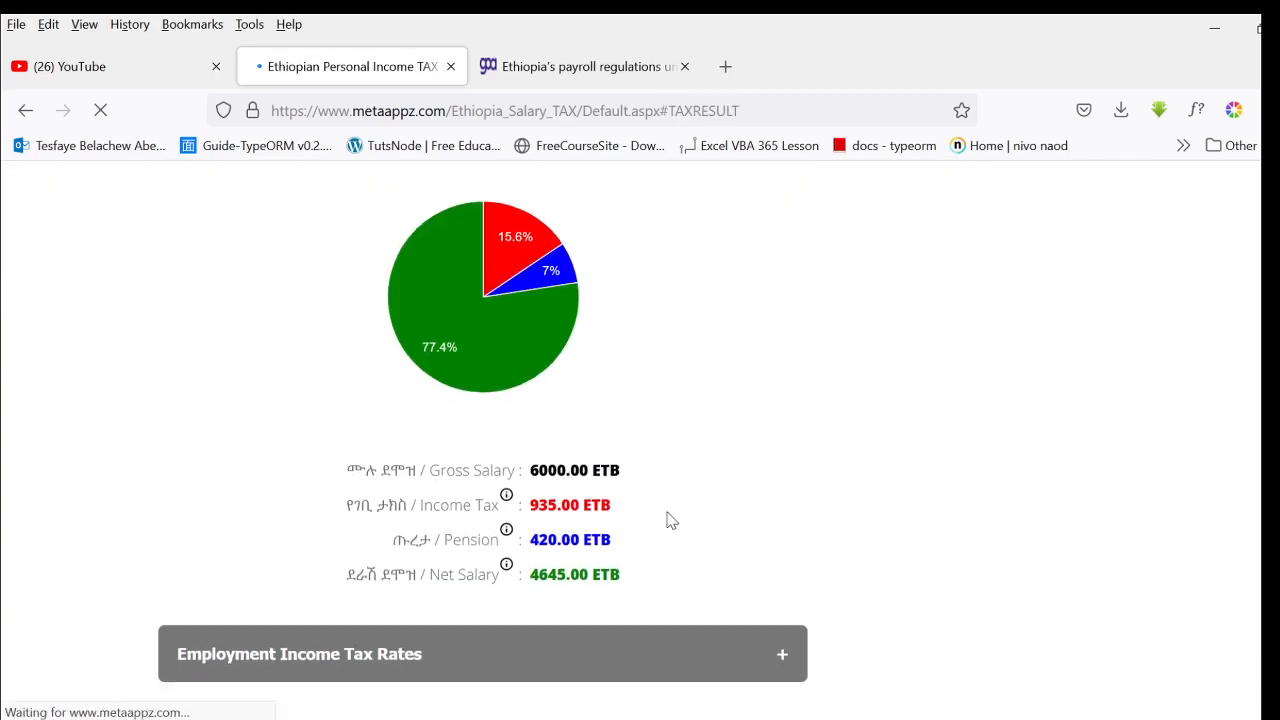
pyautogui.moveTo(526, 400); pyautogui.dragTo(580, 400)
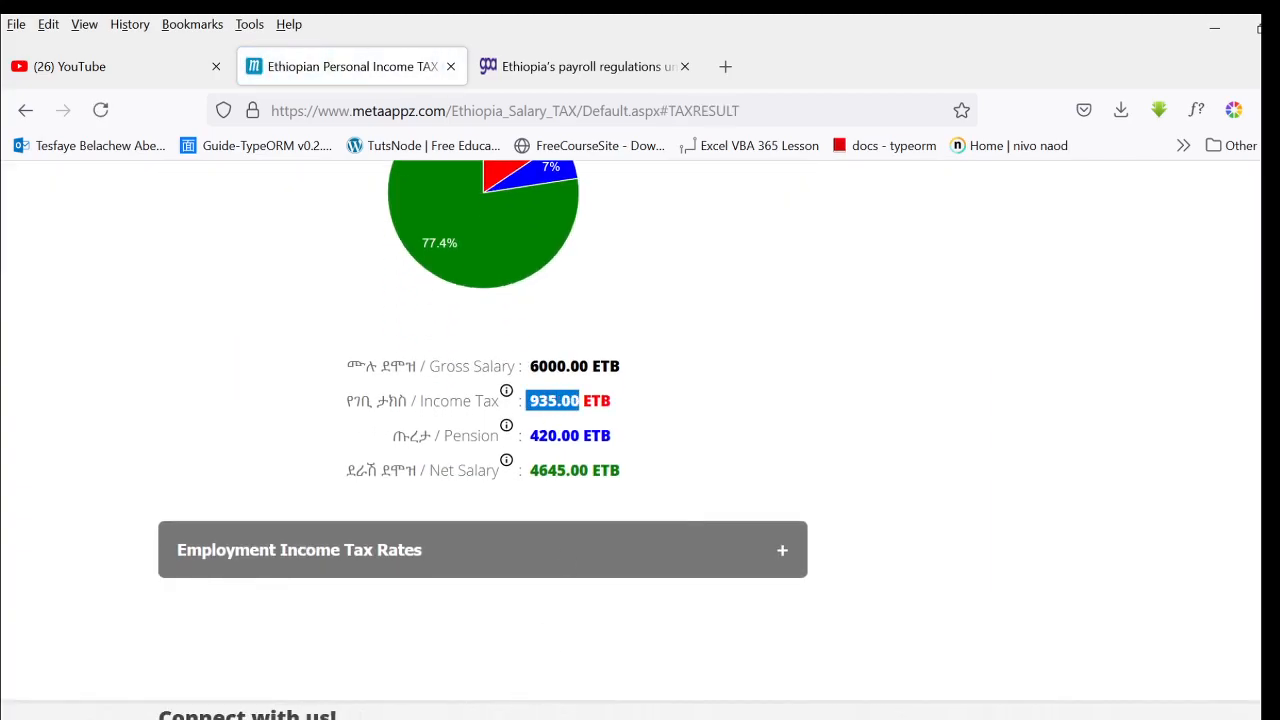
# - Switch to the TEXA ADVANCED EXCEL TEACHING TOOL workbook in Excel and correct the 25% bracket's threshold in the G2 formula to 5251
pyautogui.click(441, 718)
pyautogui.click(547, 693)
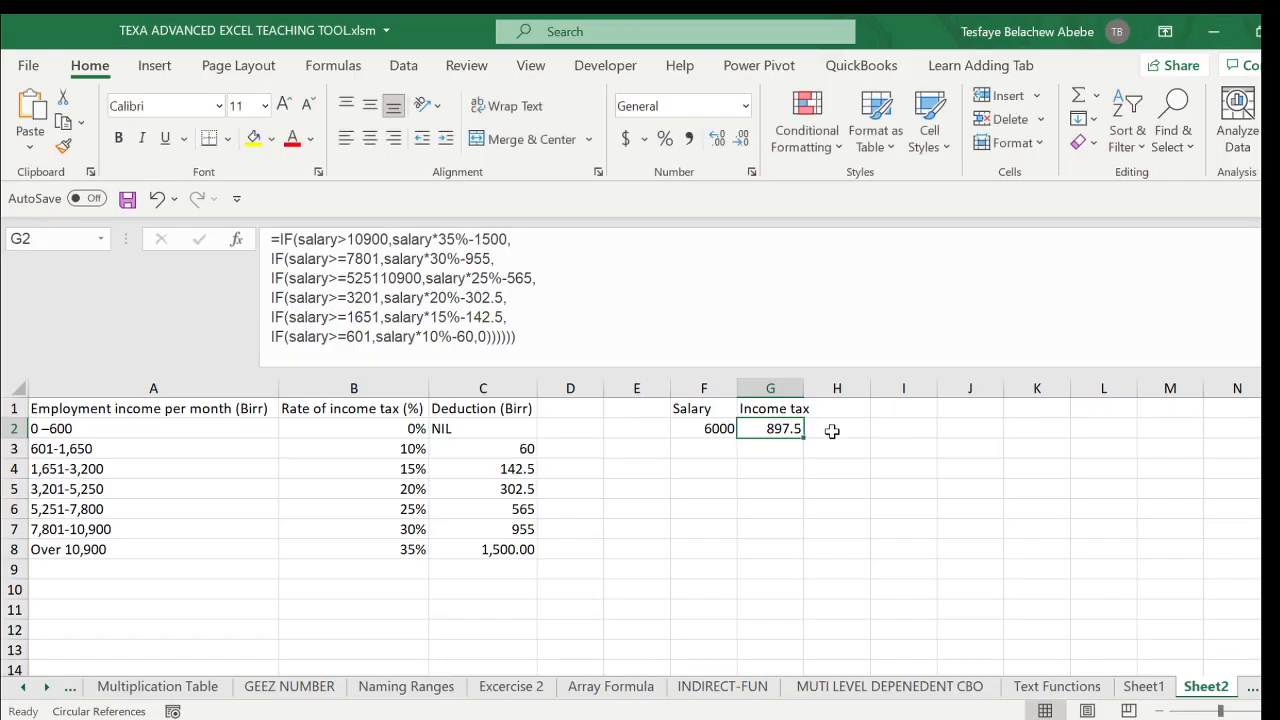
pyautogui.moveTo(440, 718)
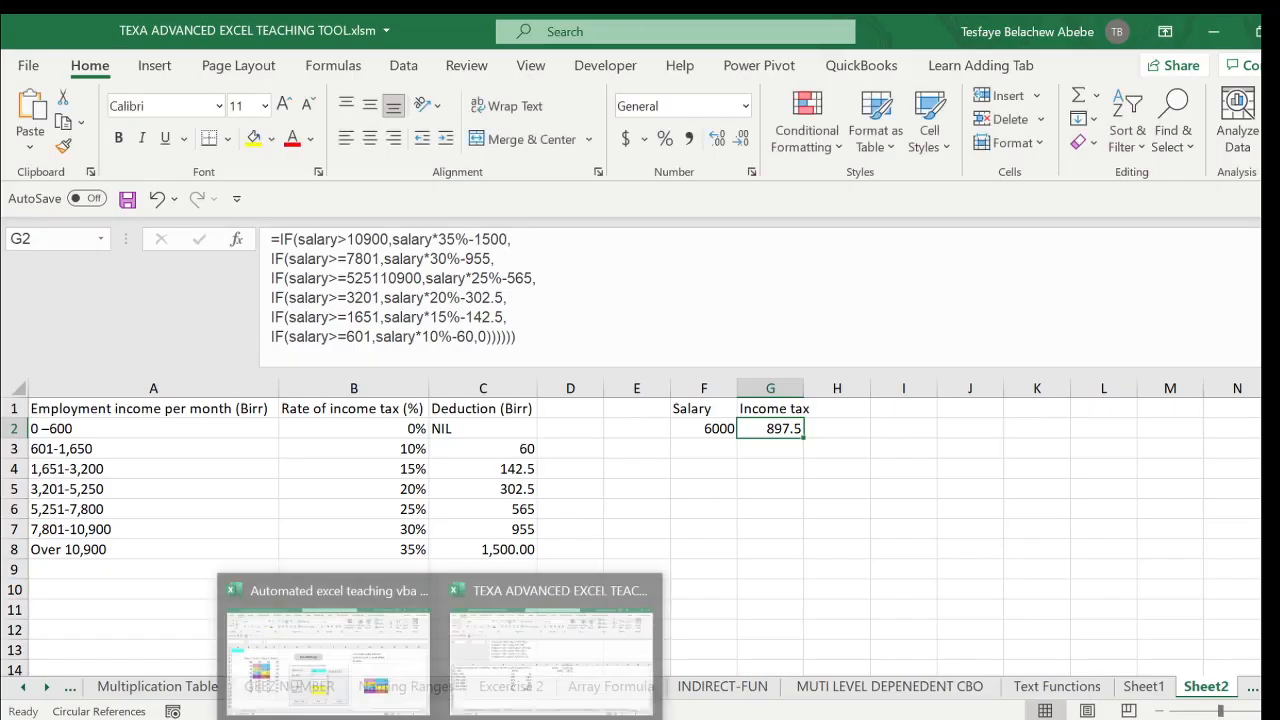
pyautogui.click(556, 655)
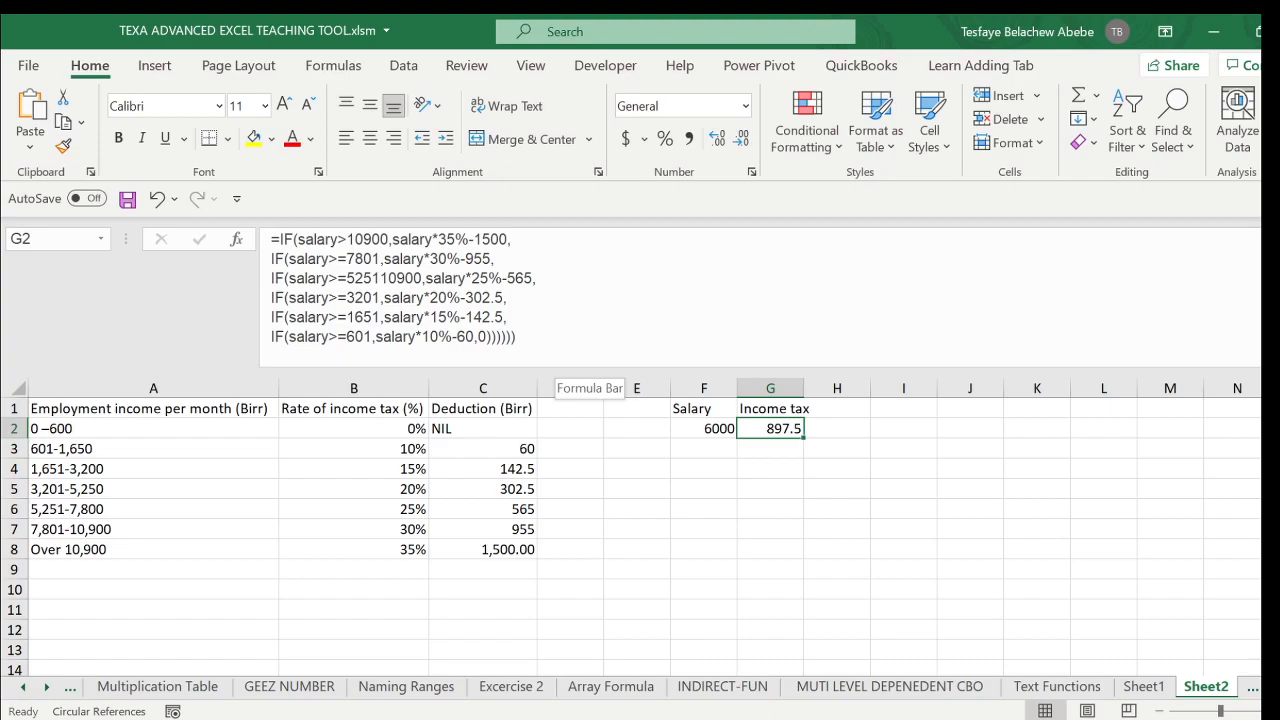
pyautogui.click(380, 279)
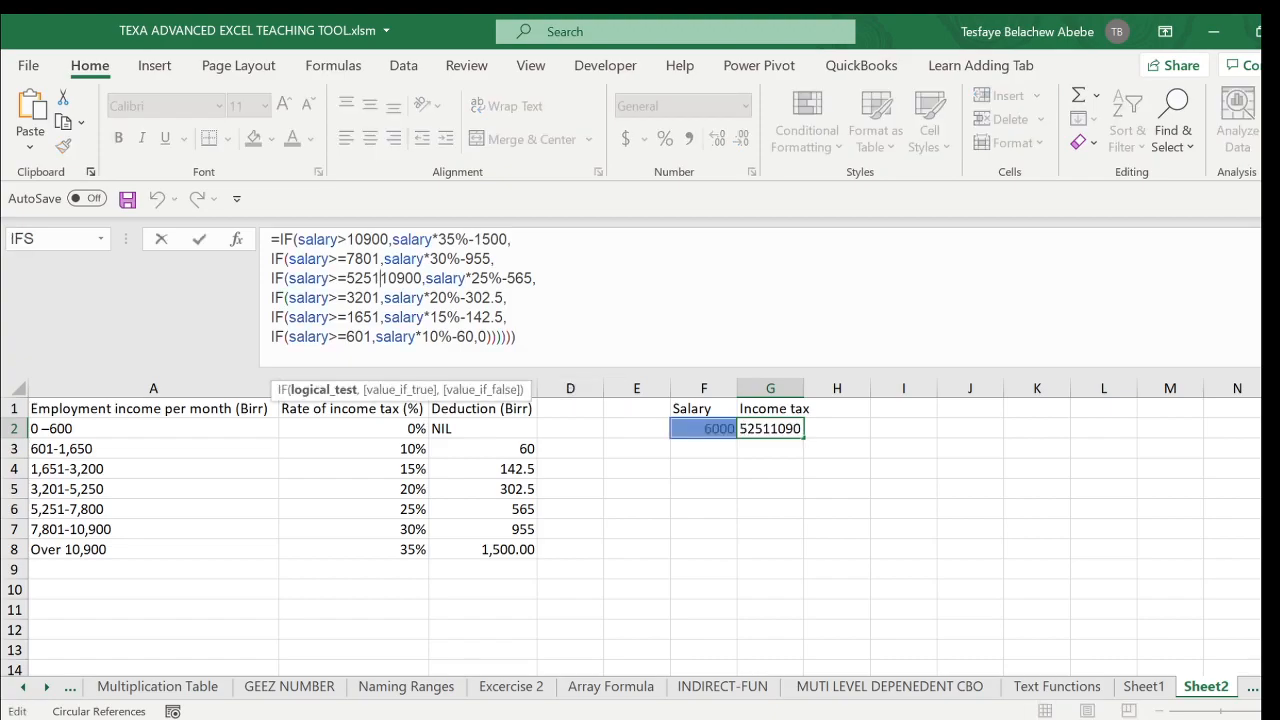
pyautogui.click(422, 279)
pyautogui.press('BackSpace')
pyautogui.press('BackSpace')
pyautogui.press('BackSpace')
pyautogui.press('BackSpace')
pyautogui.press('BackSpace')
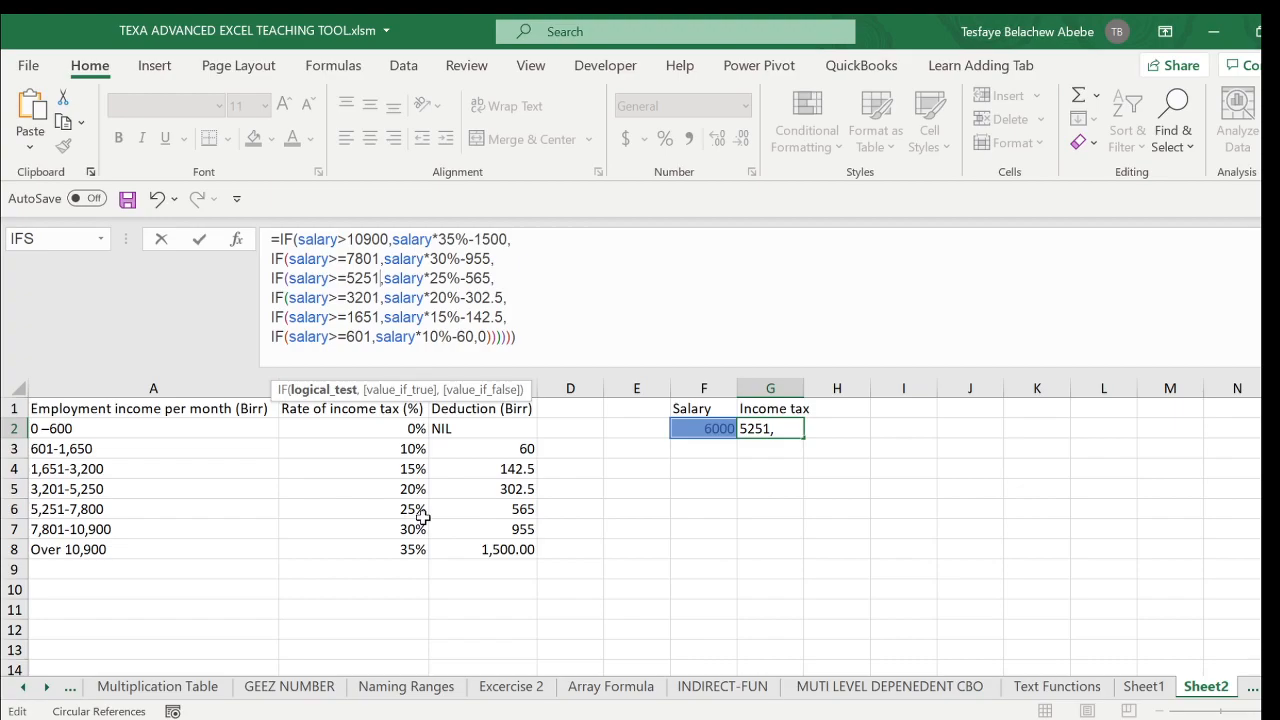
pyautogui.press('Return')
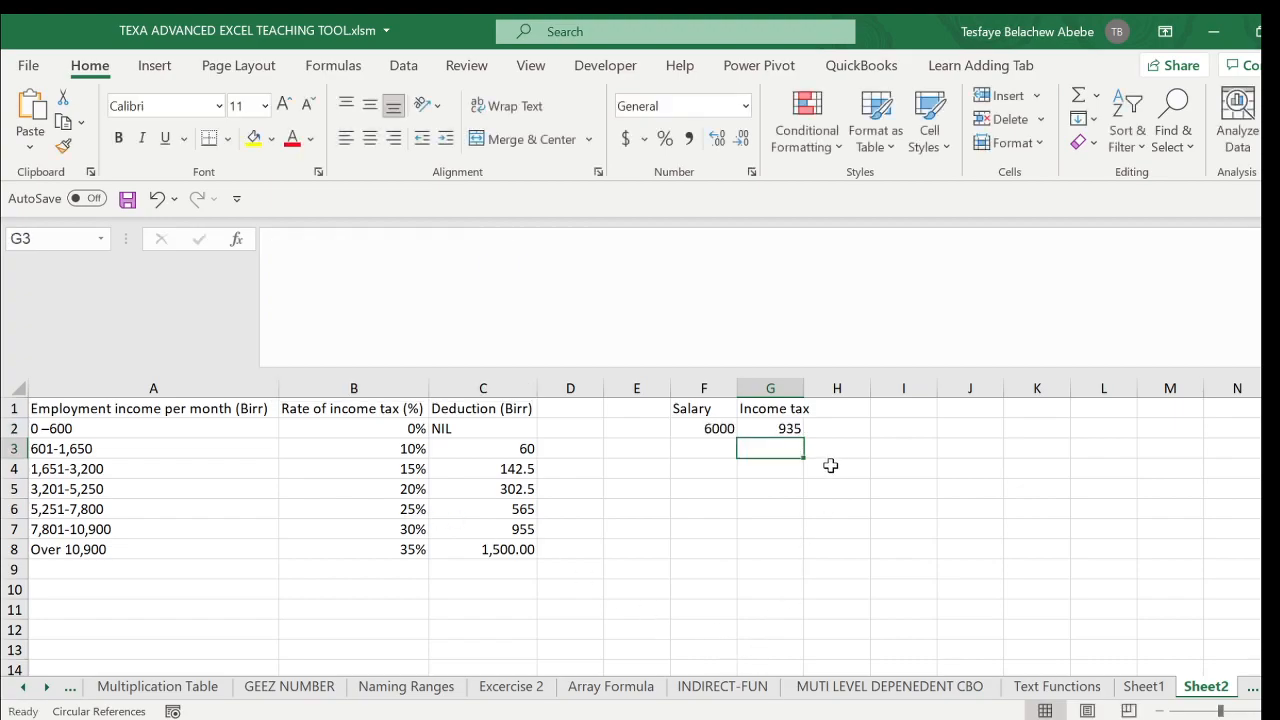
# - Check the corrected G2 income tax against the 6000 ETB result on the MetaAppz calculator in Firefox
pyautogui.click(768, 428)
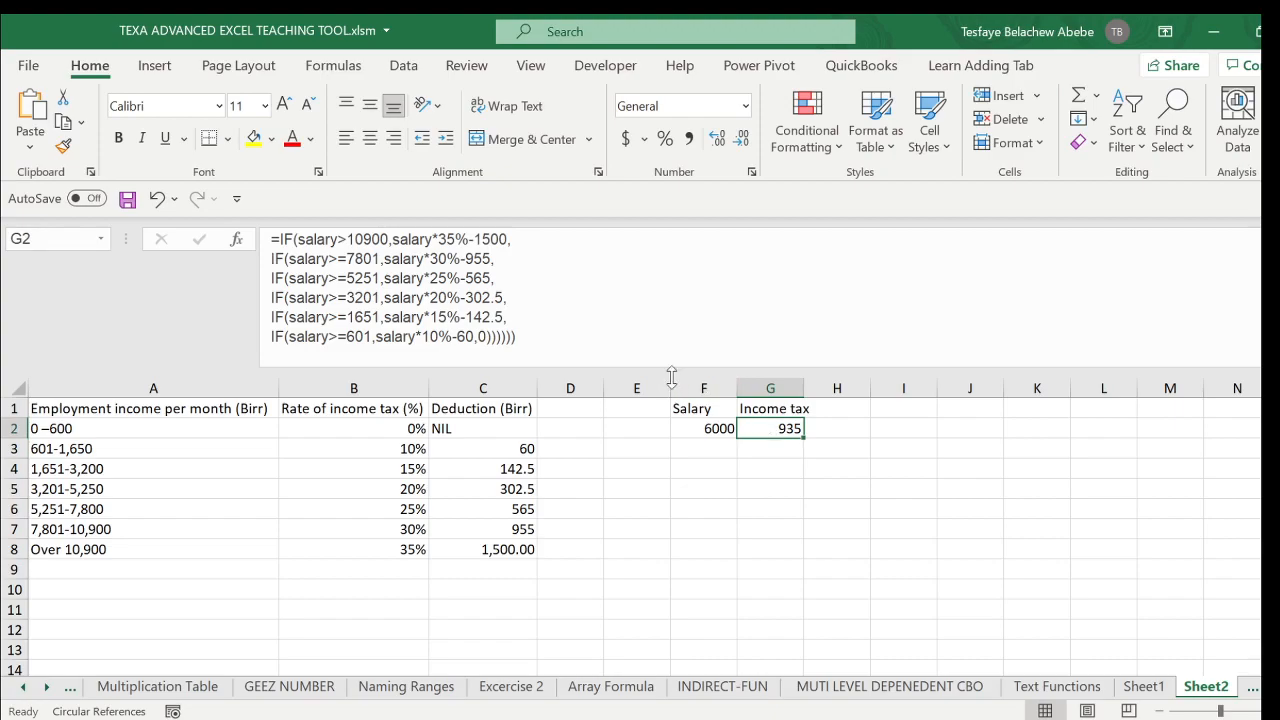
pyautogui.moveTo(659, 368); pyautogui.dragTo(659, 348)
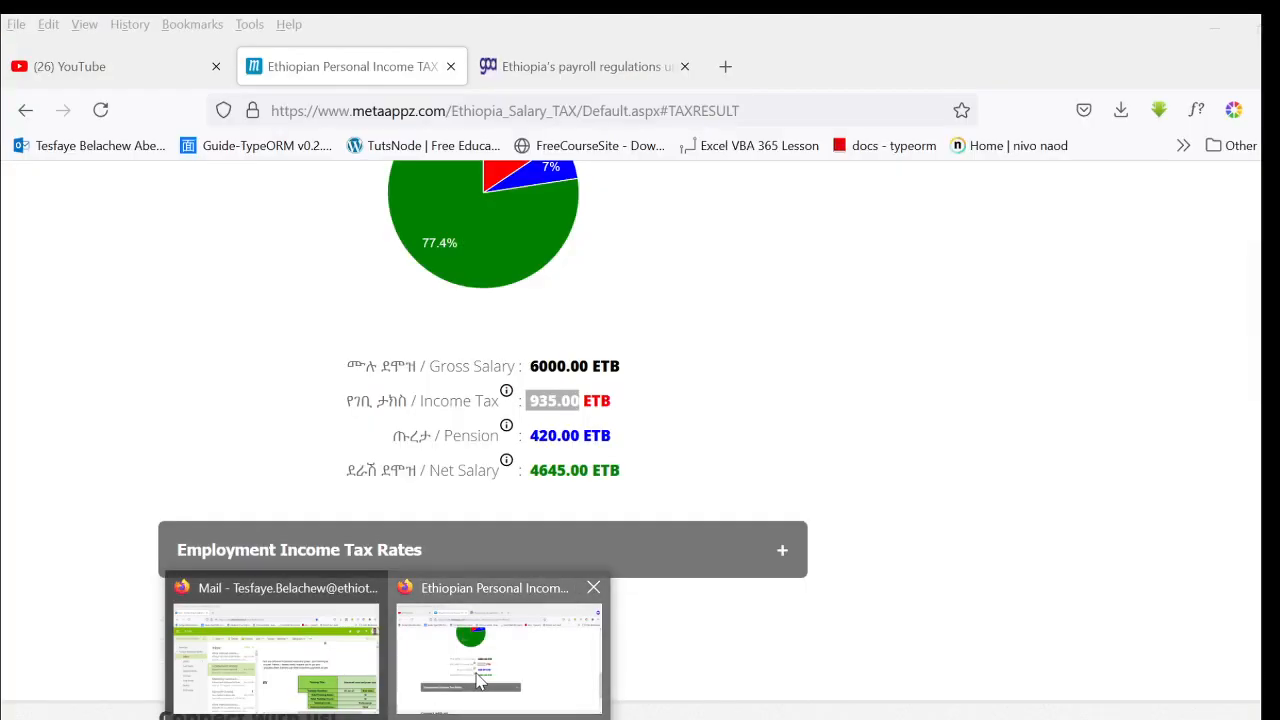
pyautogui.click(480, 682)
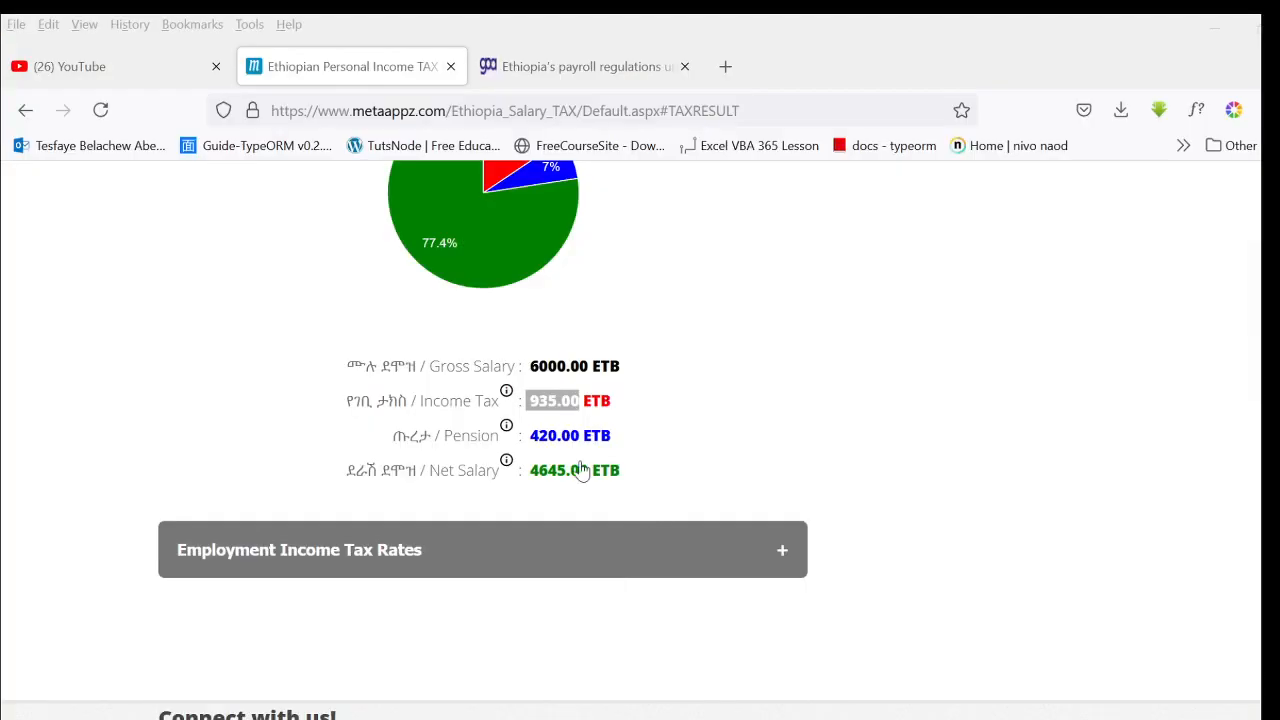
# - Return to the tax workbook in Excel, set the salary in F2 to 8000, and check the income tax in G2
pyautogui.click(515, 706)
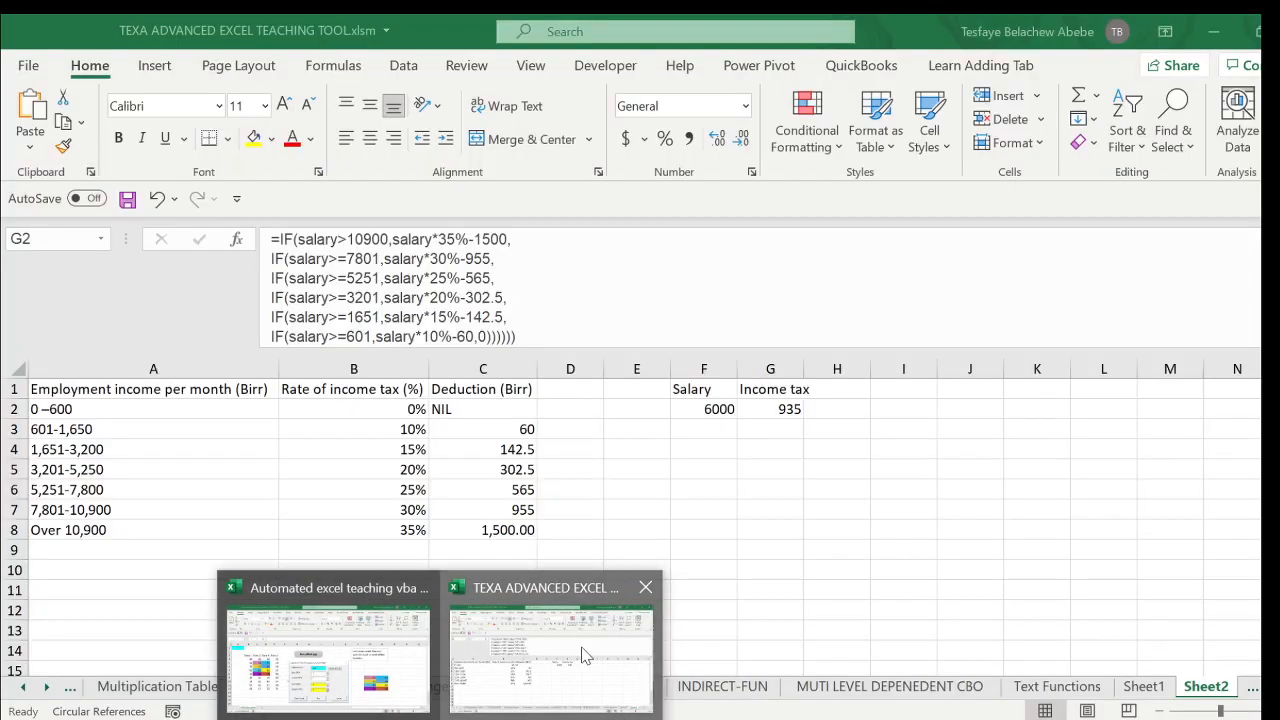
pyautogui.click(585, 655)
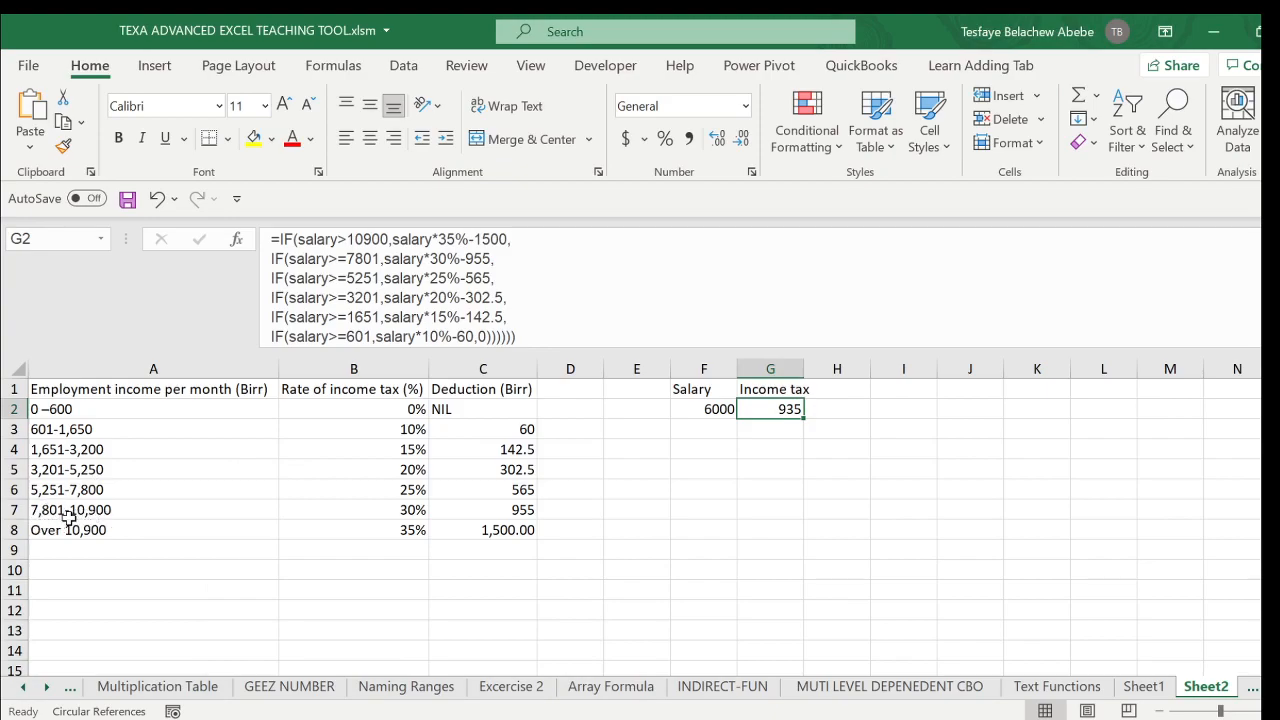
pyautogui.click(718, 409)
pyautogui.write('8')
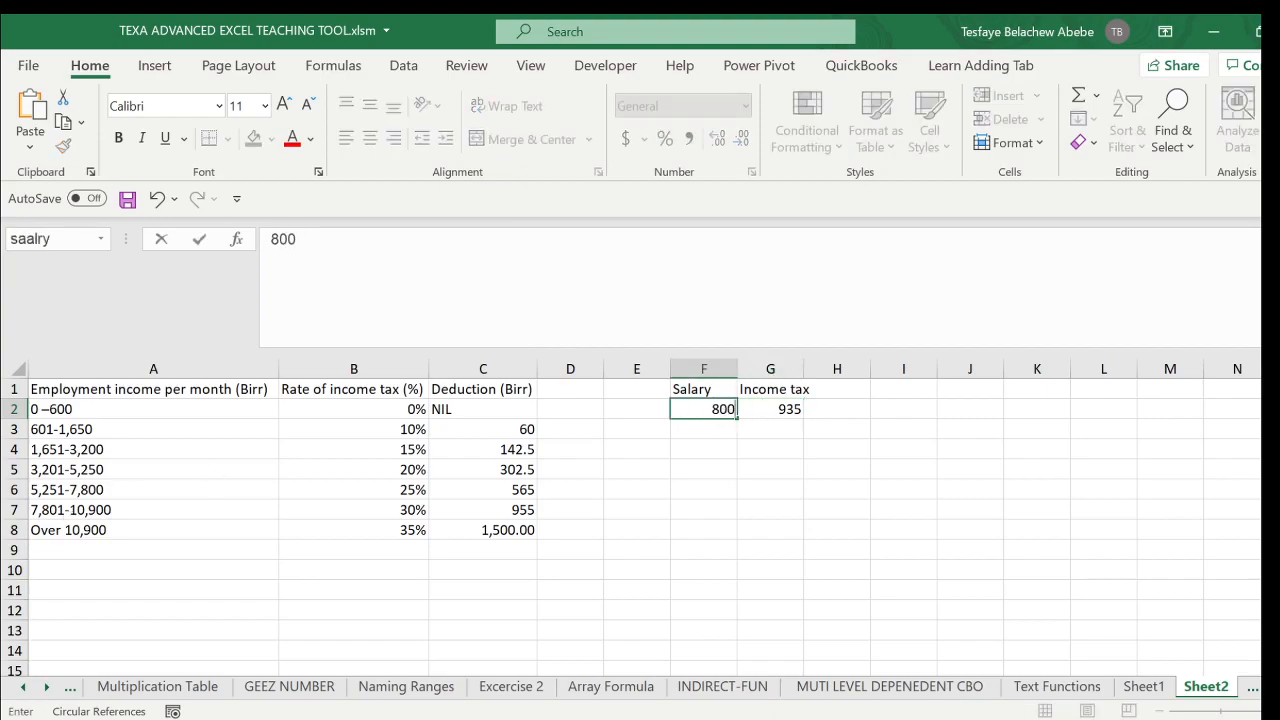
pyautogui.write('000')
pyautogui.press('Return')
pyautogui.click(795, 409)
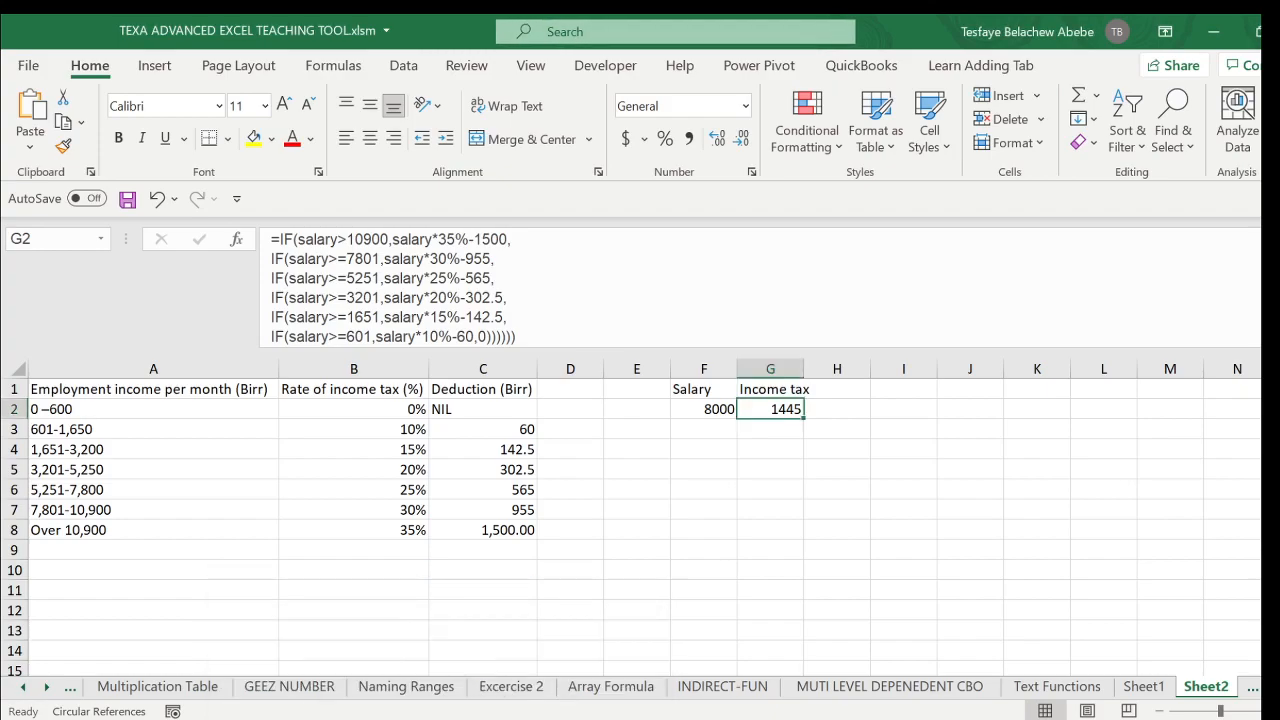
# - Switch to the MetaAppz calculator in Firefox, calculate the tax for a gross salary of 8000 ETB, and highlight the Income Tax amount
pyautogui.click(476, 692)
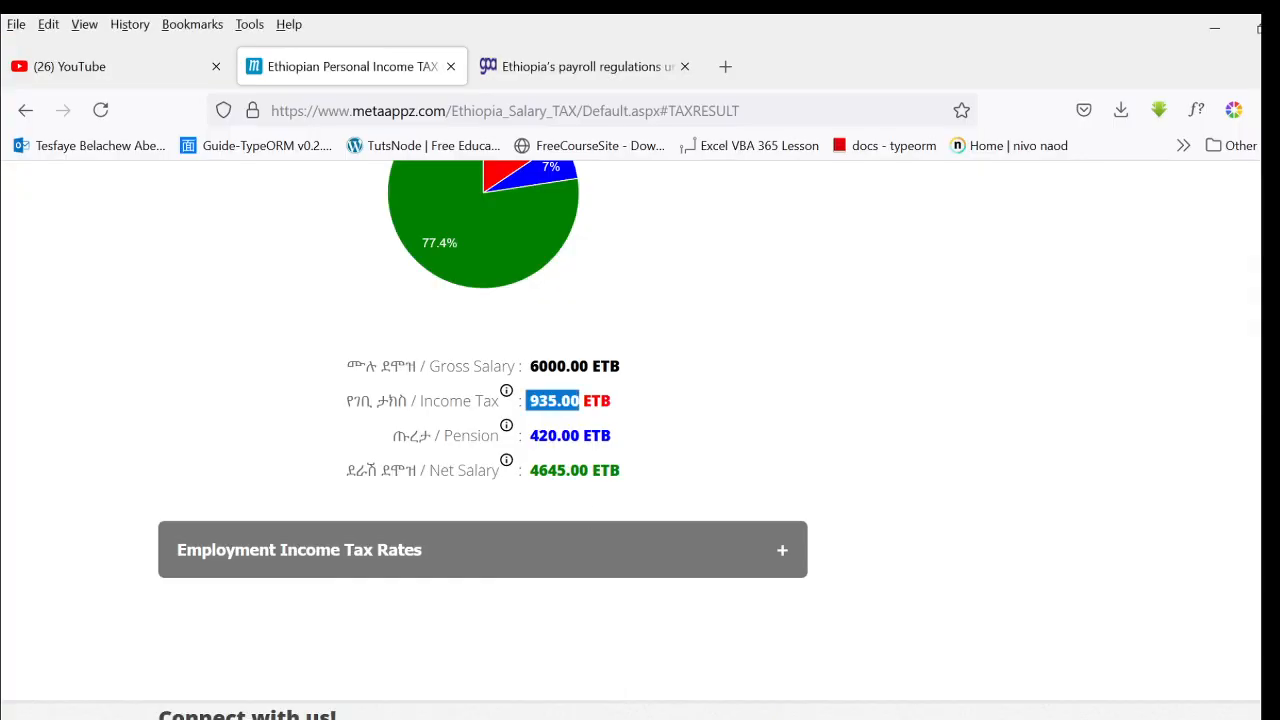
pyautogui.scroll(10, 601, 489)
pyautogui.scroll(-2, 506, 629)
pyautogui.doubleClick(507, 546)
pyautogui.write('8')
pyautogui.press('Return')
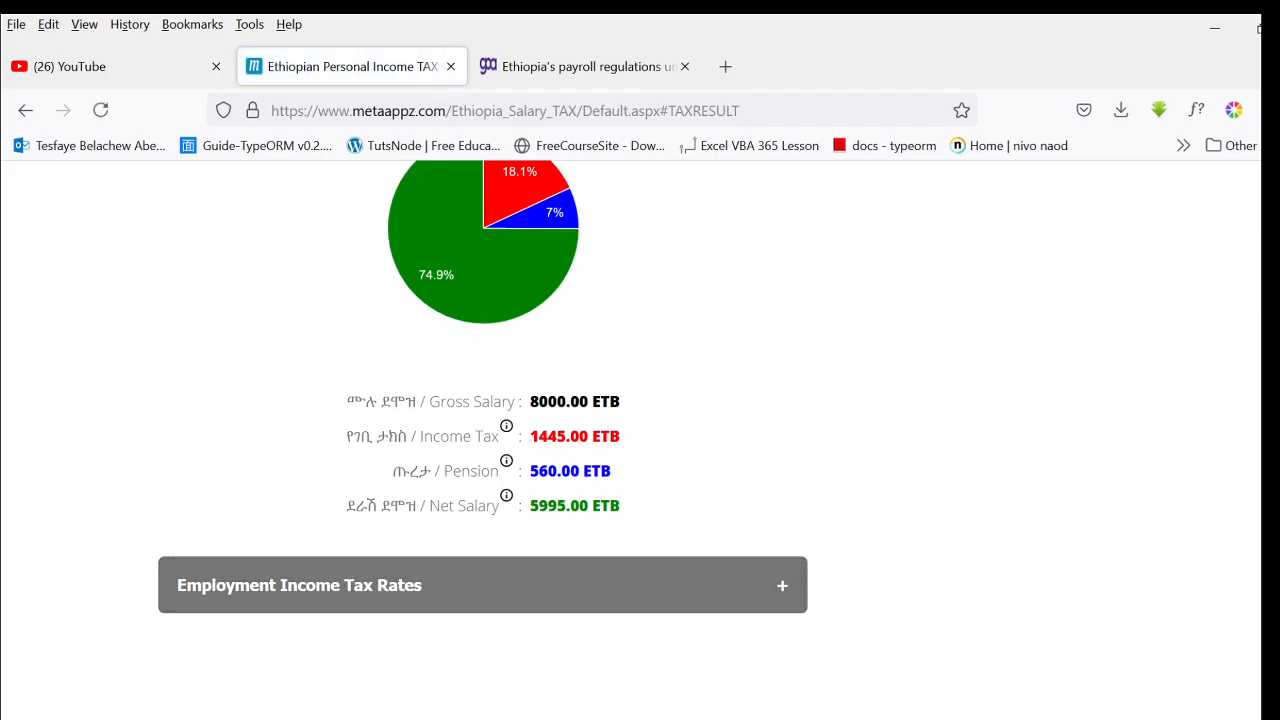
pyautogui.doubleClick(548, 436)
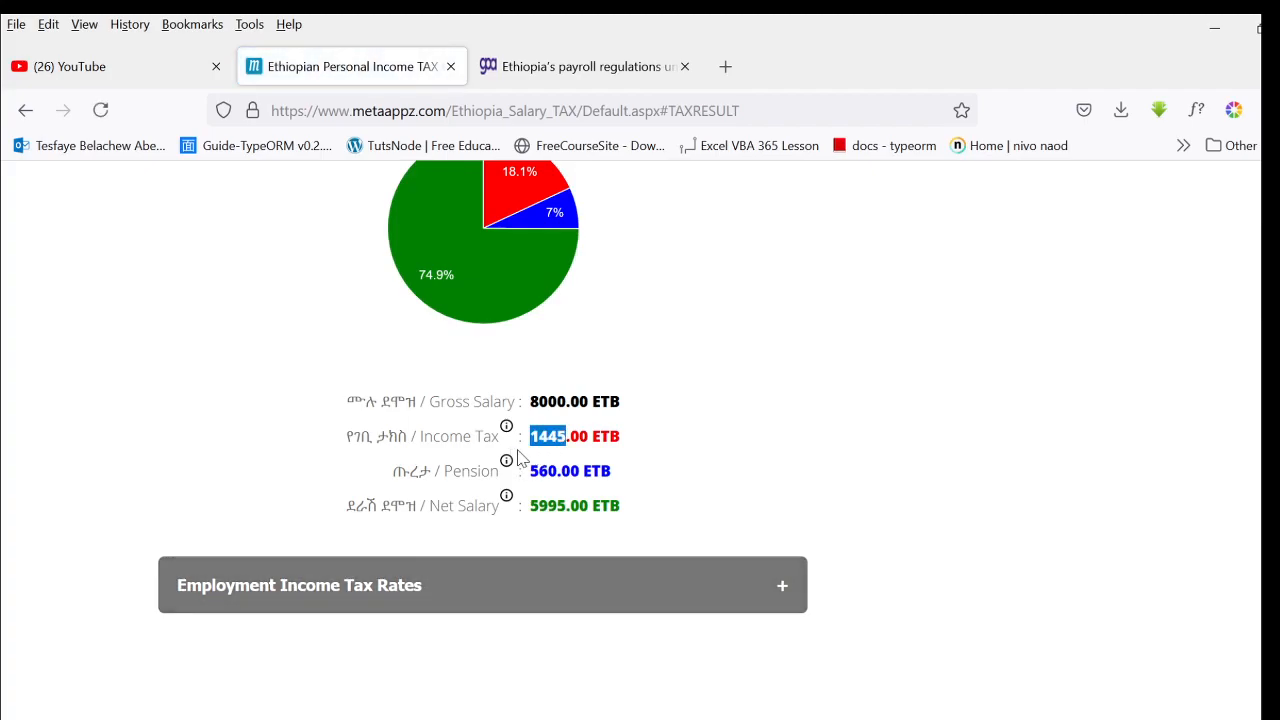
# - Return to the tax workbook in Excel and set the salary in F2 to 12000
pyautogui.click(1214, 28)
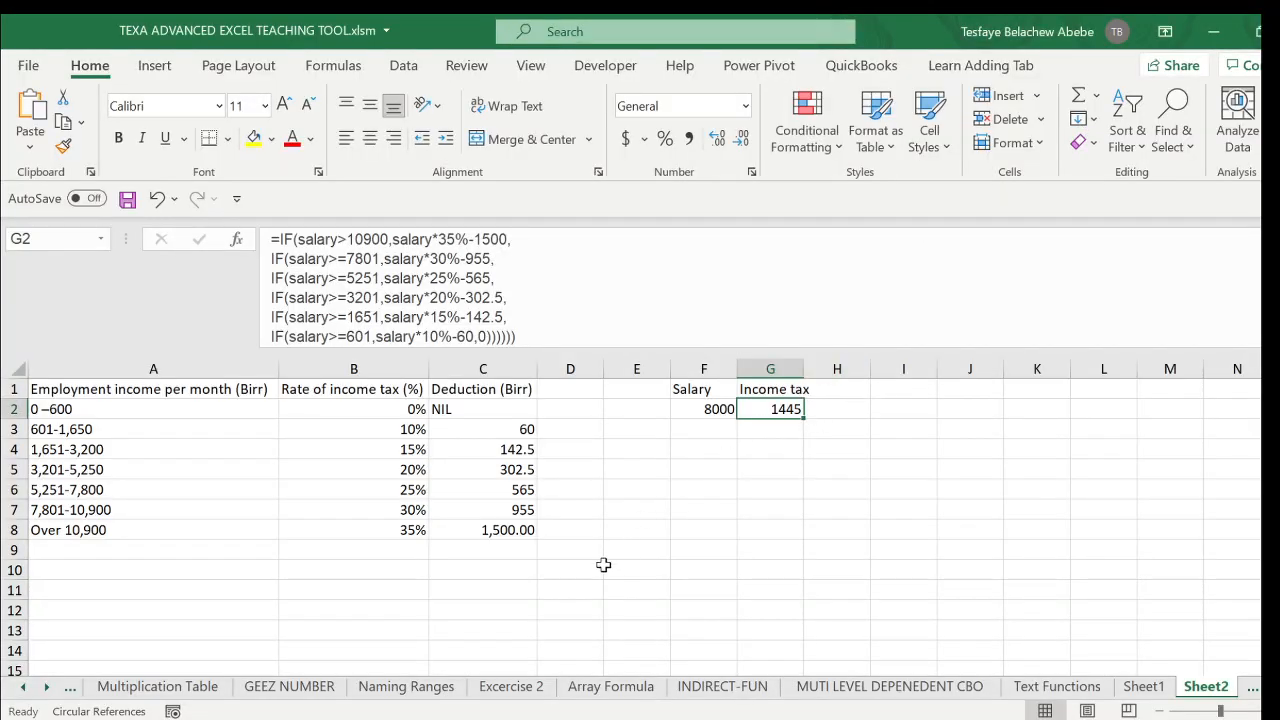
pyautogui.click(706, 410)
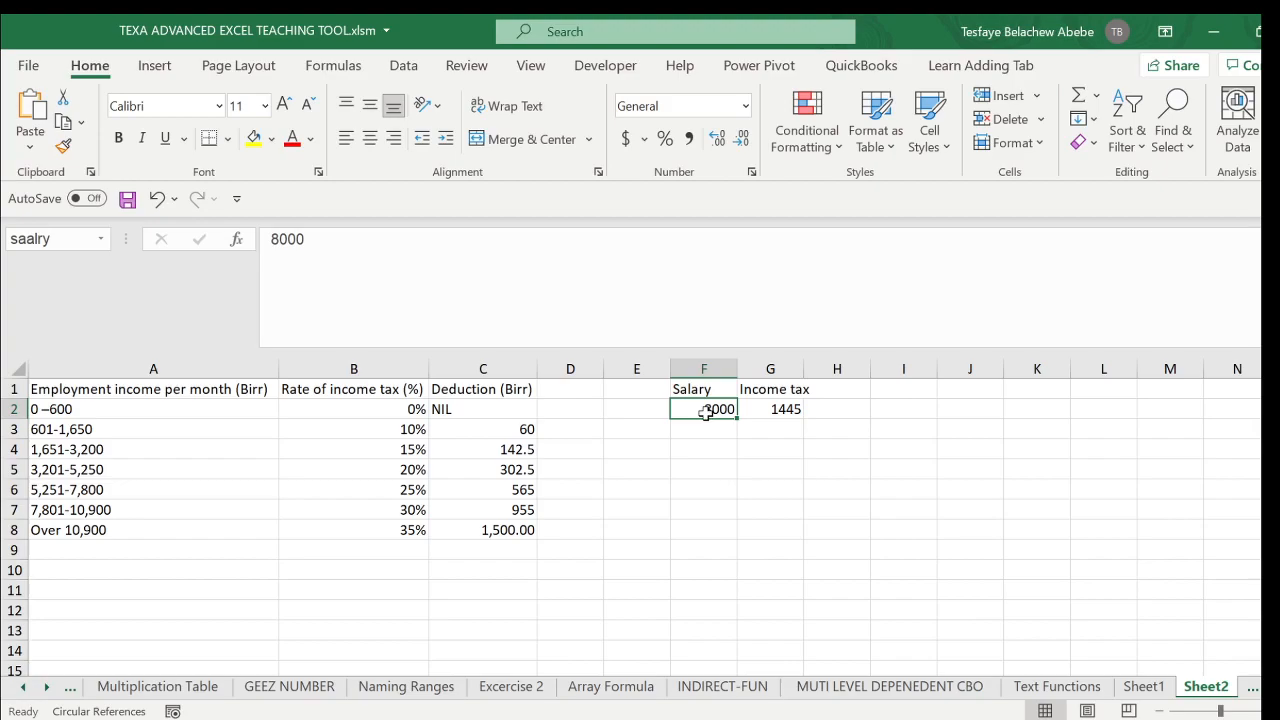
pyautogui.write('12')
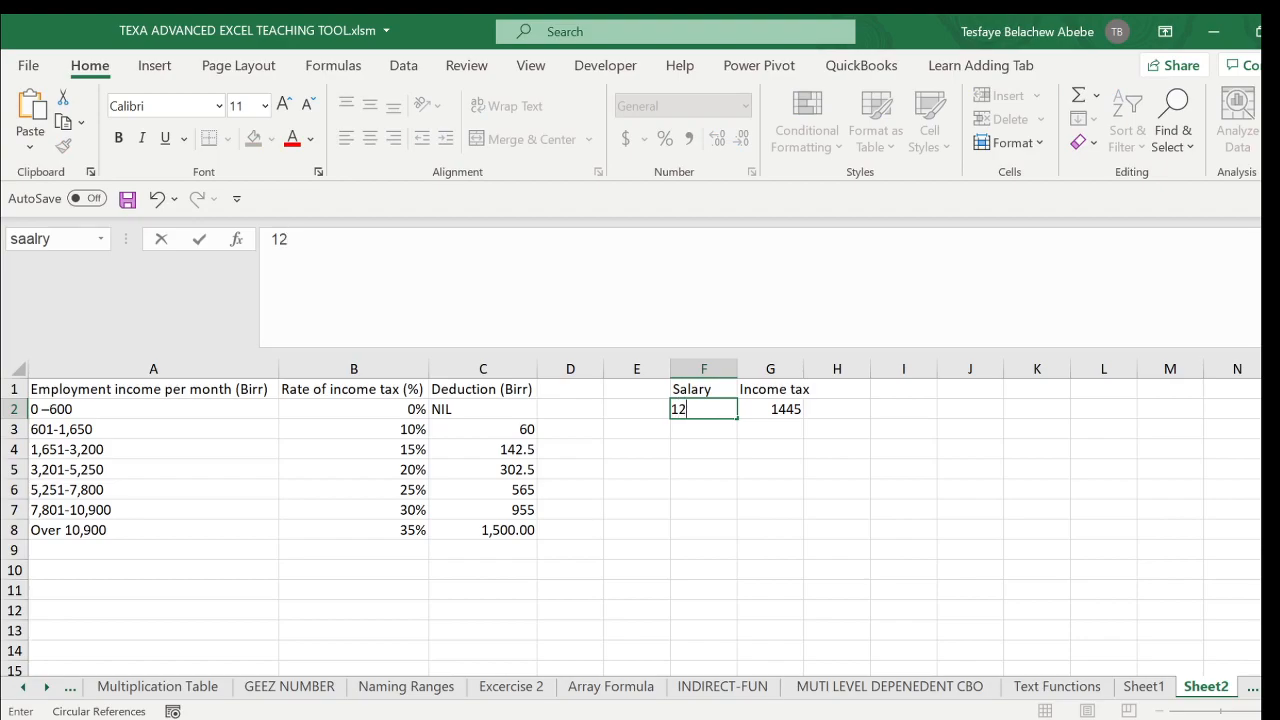
pyautogui.write('000')
pyautogui.press('Return')
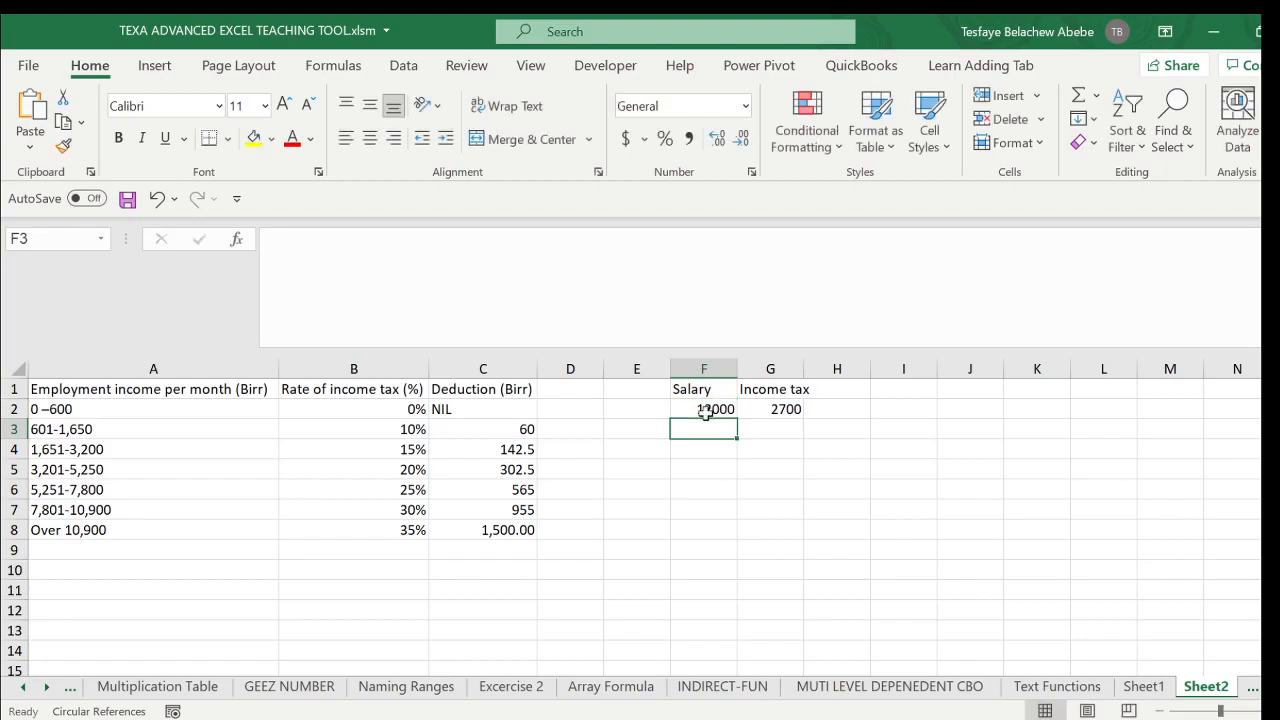
pyautogui.click(703, 410)
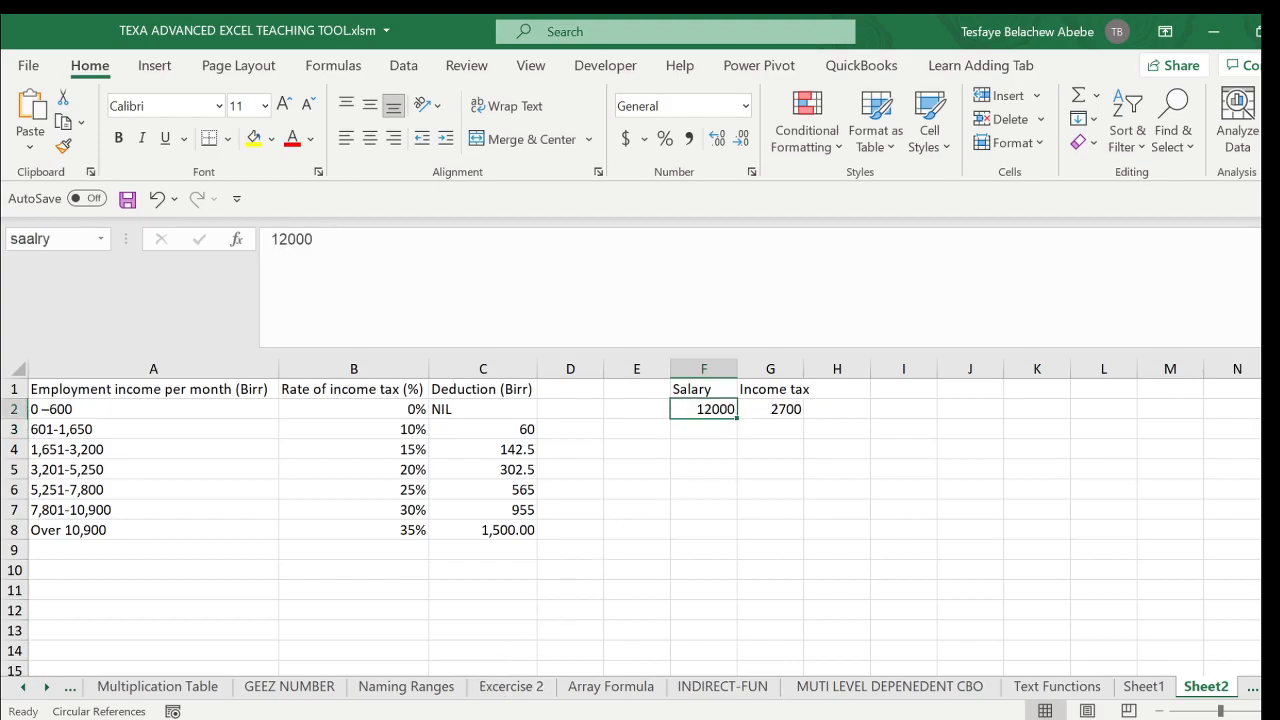
# - Switch to the MetaAppz calculator in Firefox, calculate the tax for a gross salary of 12000 ETB, and highlight the Income Tax amount
pyautogui.click(388, 719)
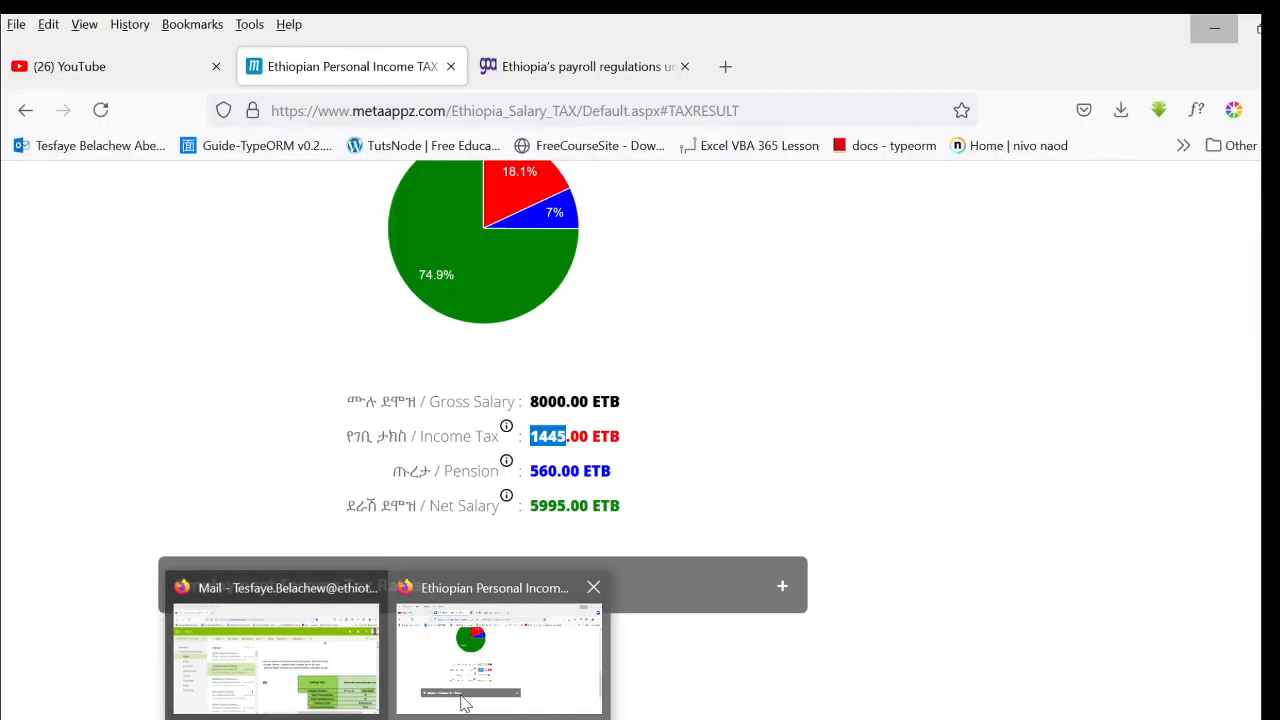
pyautogui.click(465, 703)
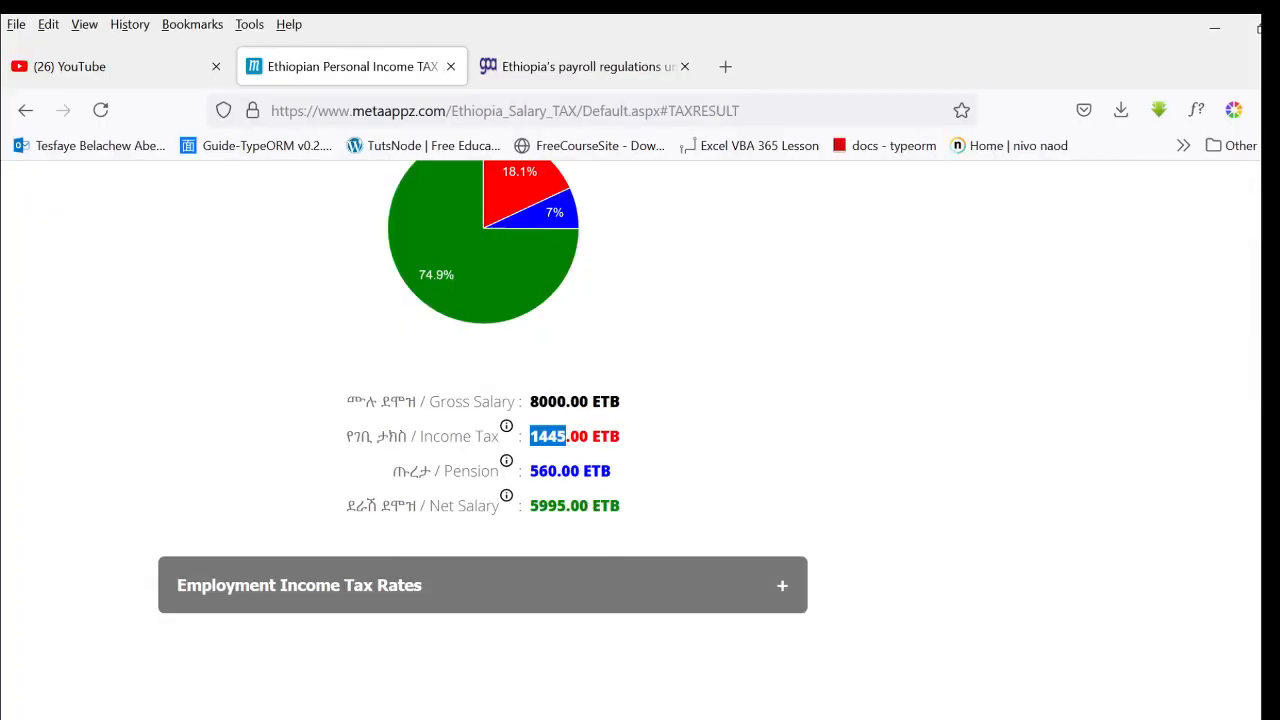
pyautogui.scroll(6, 652, 423)
pyautogui.click(498, 544)
pyautogui.hotkey('ctrl', 'a')
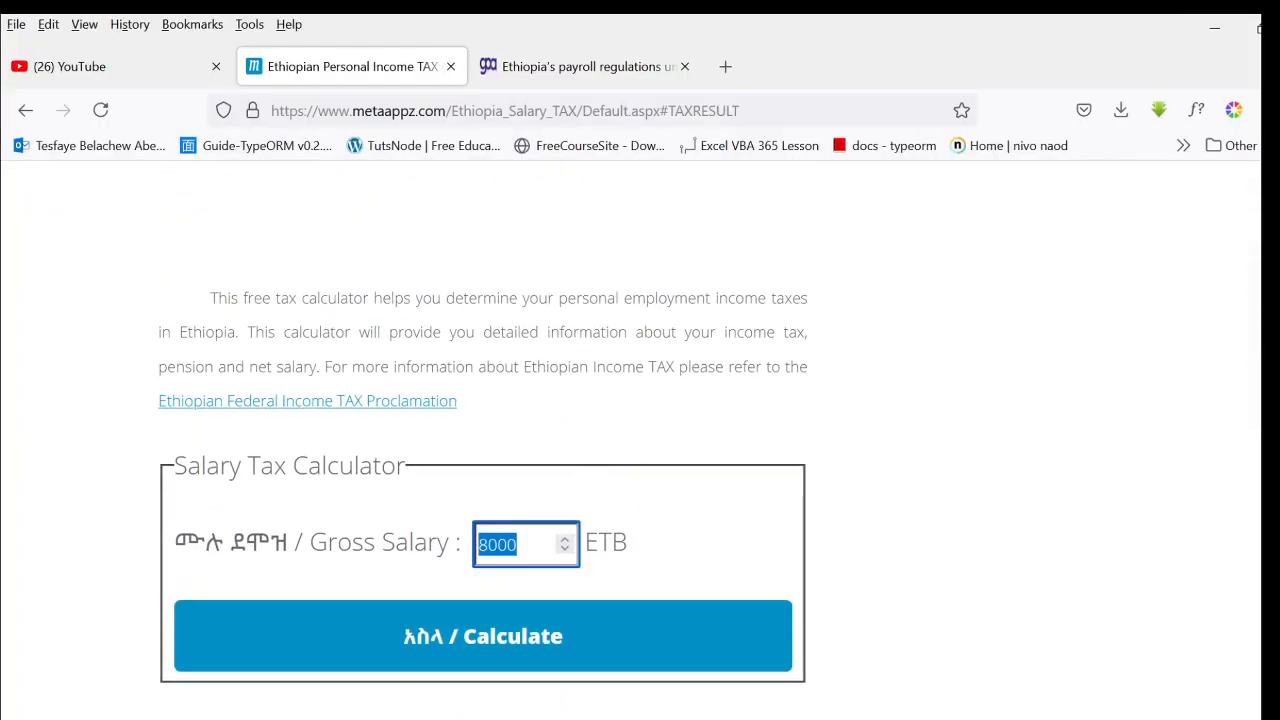
pyautogui.write('1200')
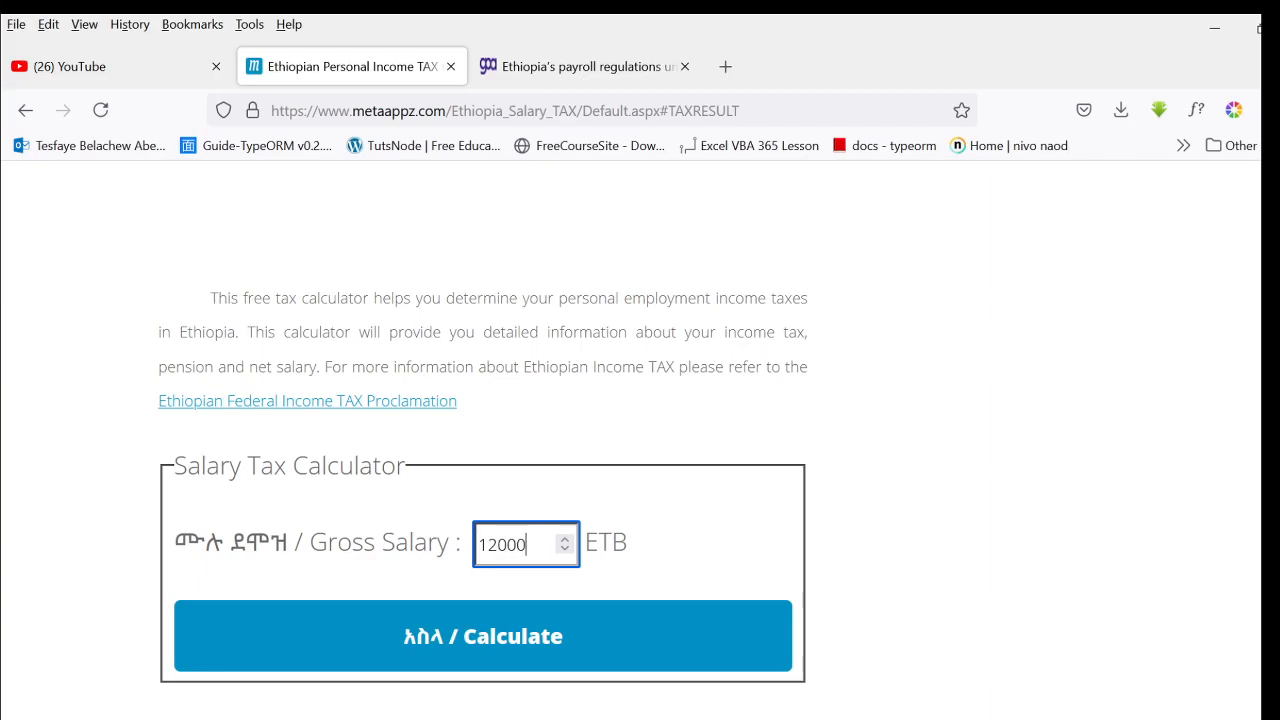
pyautogui.write('0')
pyautogui.press('Return')
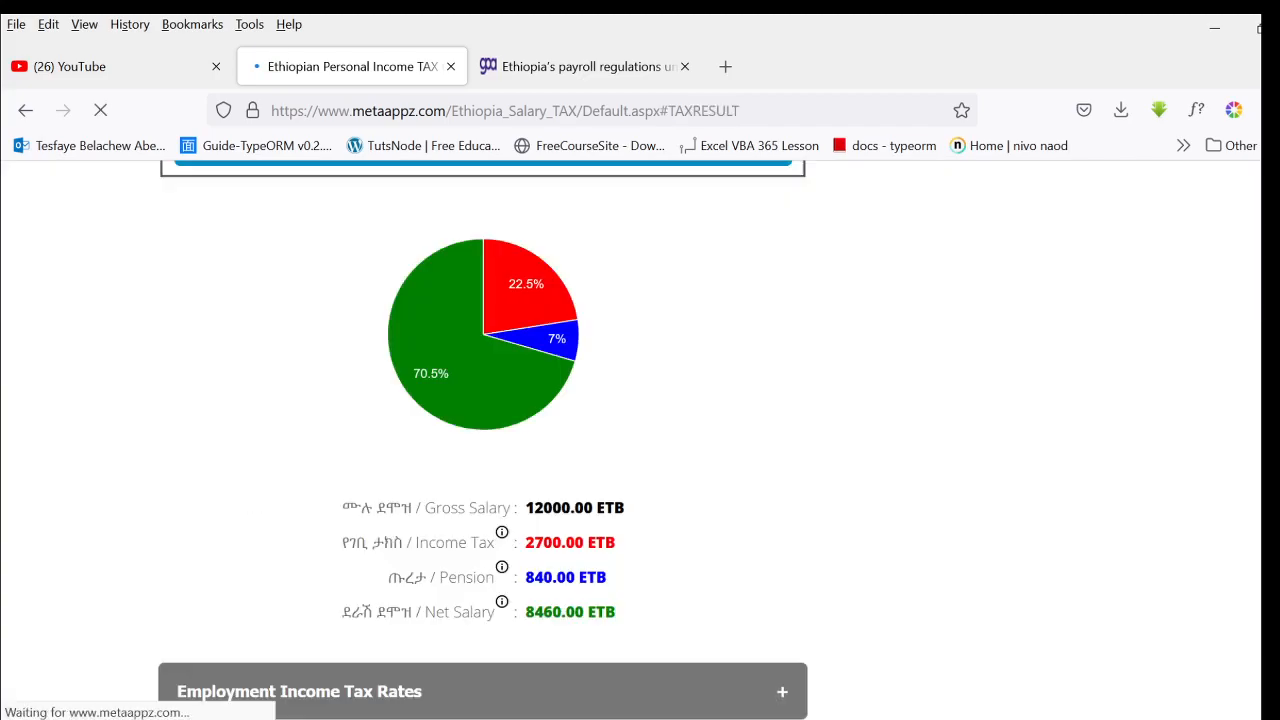
pyautogui.doubleClick(543, 368)
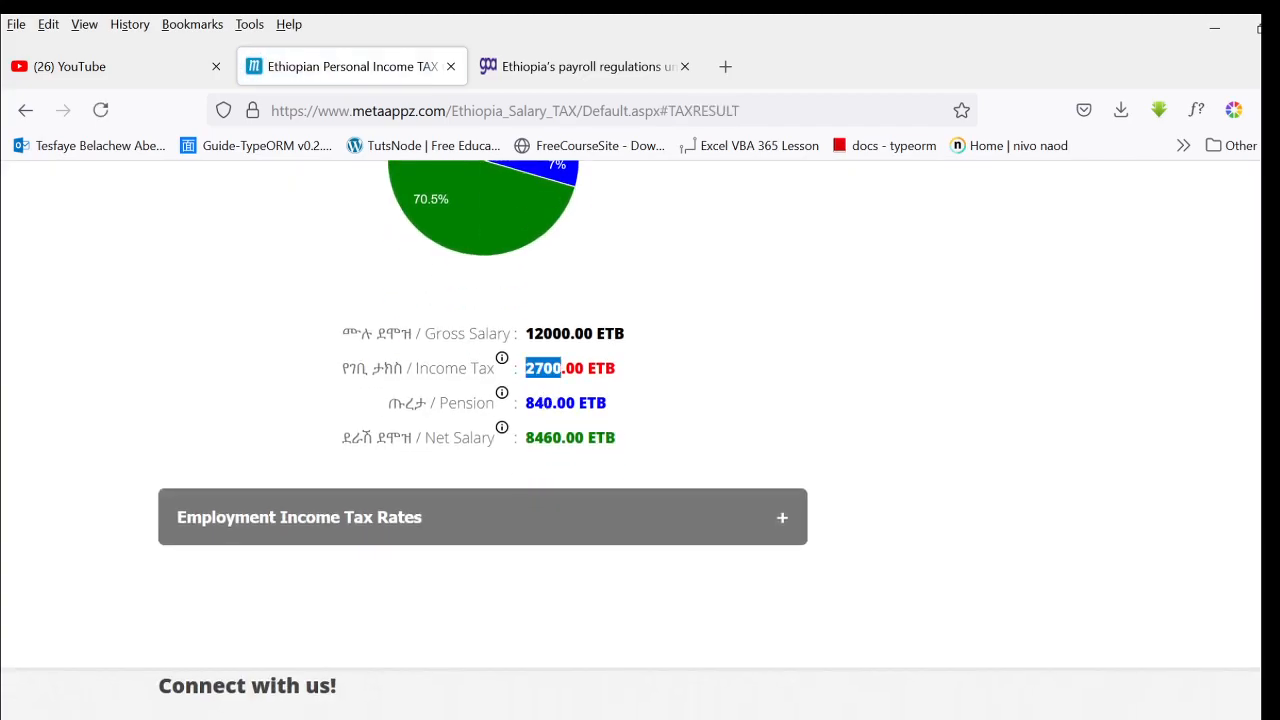
# - Return to the tax workbook in Excel, review the full nested IF formula in G2 without changing it, and collapse the formula bar
pyautogui.moveTo(440, 718)
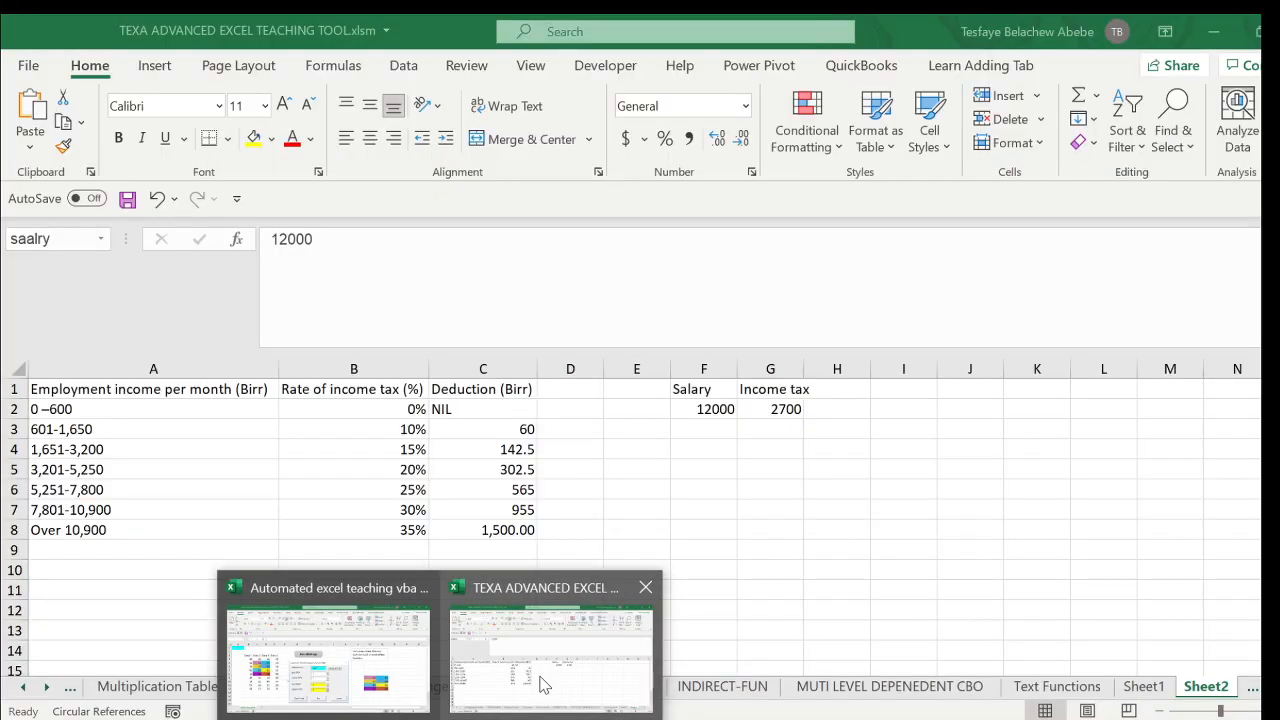
pyautogui.click(541, 684)
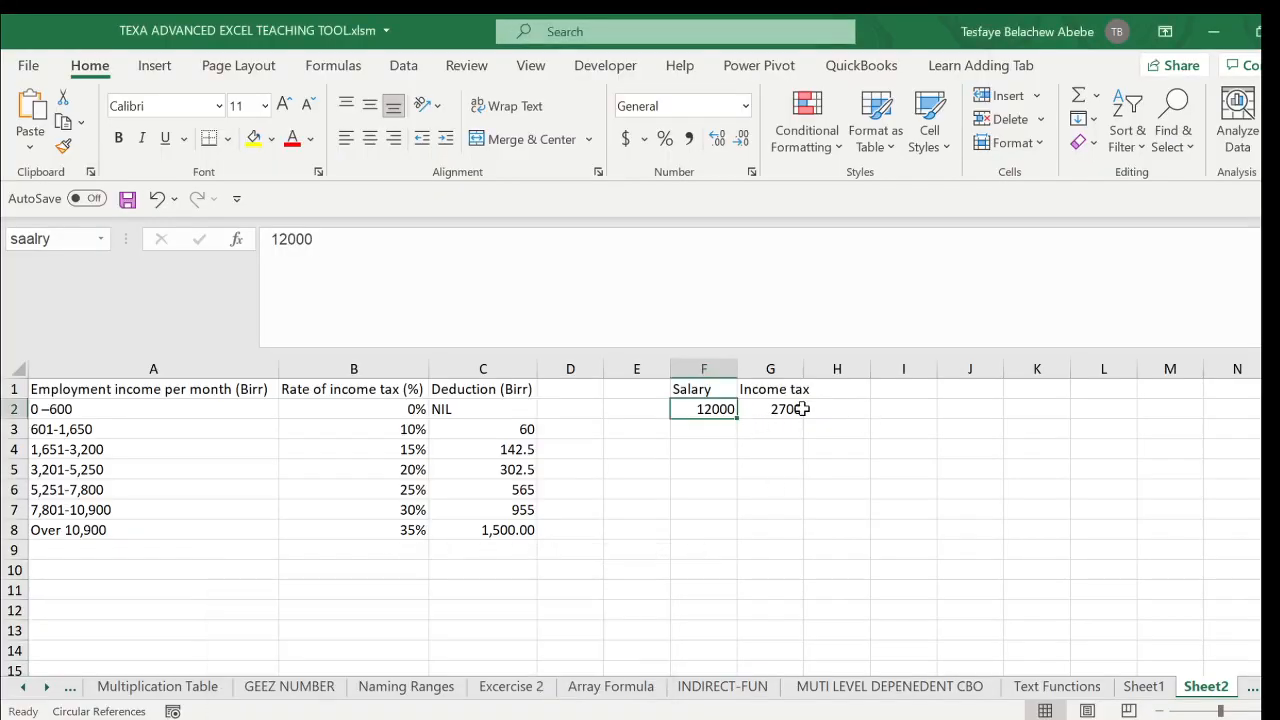
pyautogui.moveTo(697, 350); pyautogui.dragTo(683, 243)
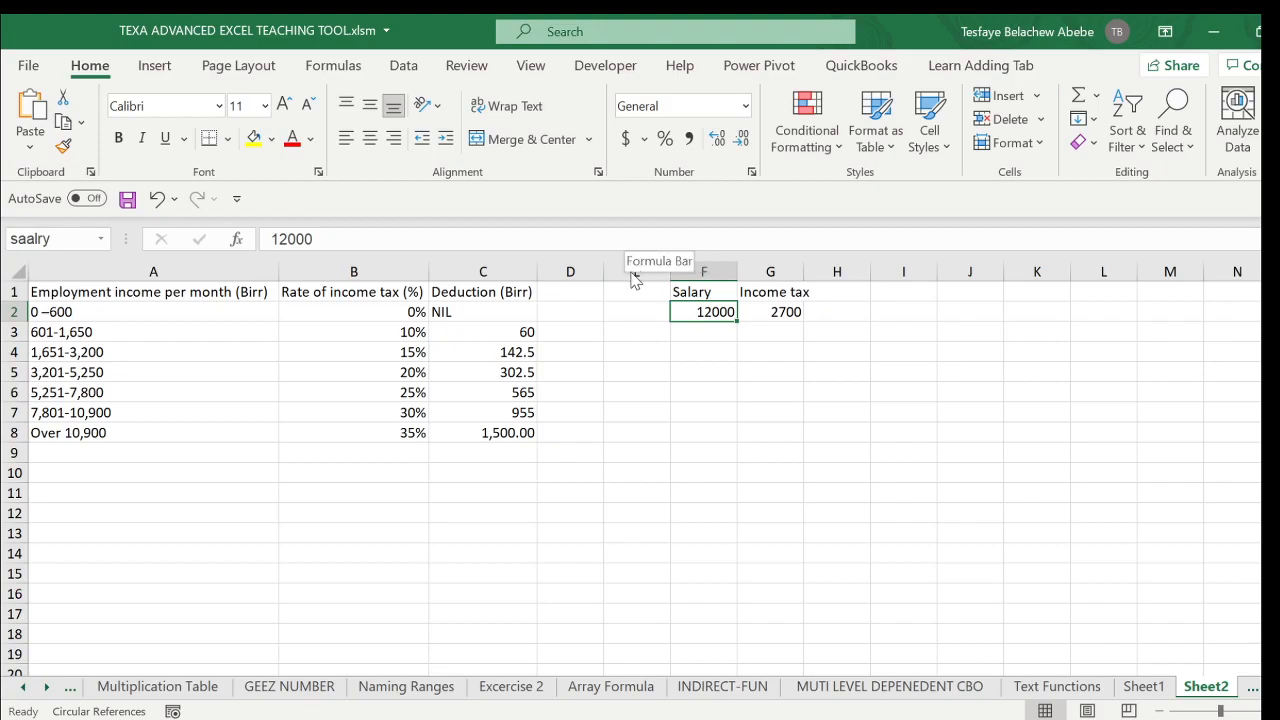
pyautogui.moveTo(628, 263); pyautogui.dragTo(612, 460)
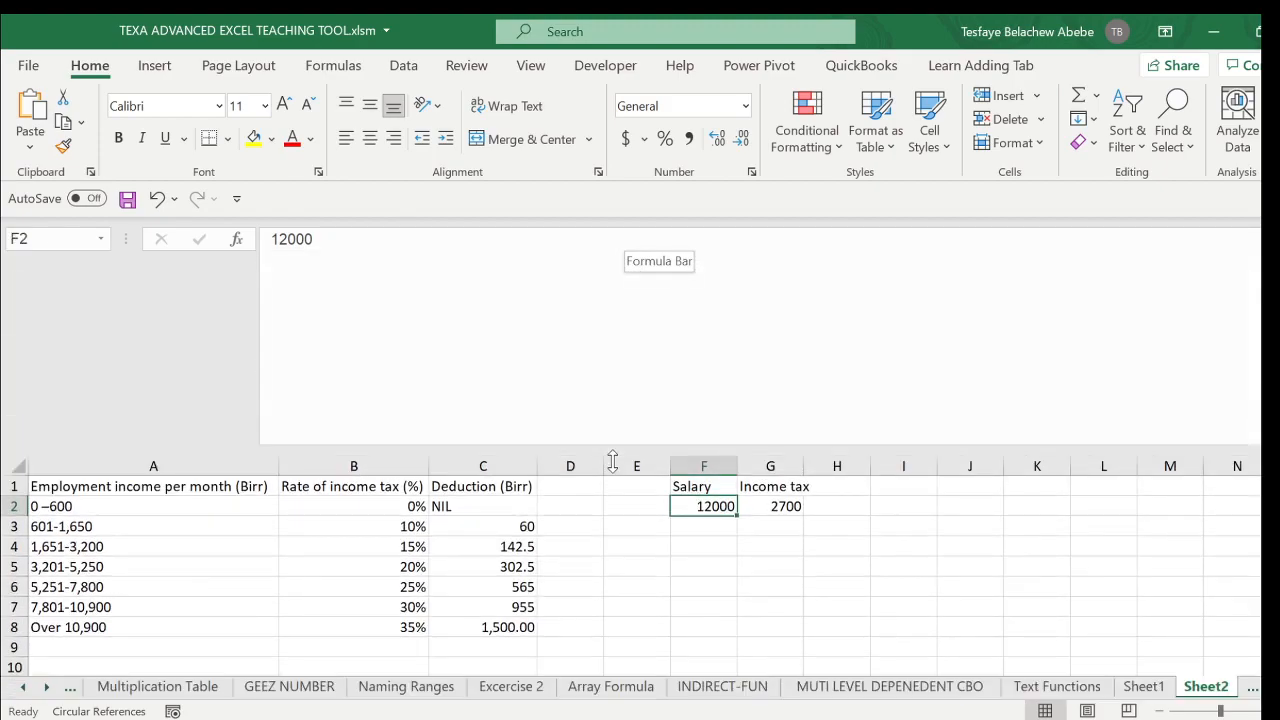
pyautogui.press('F2')
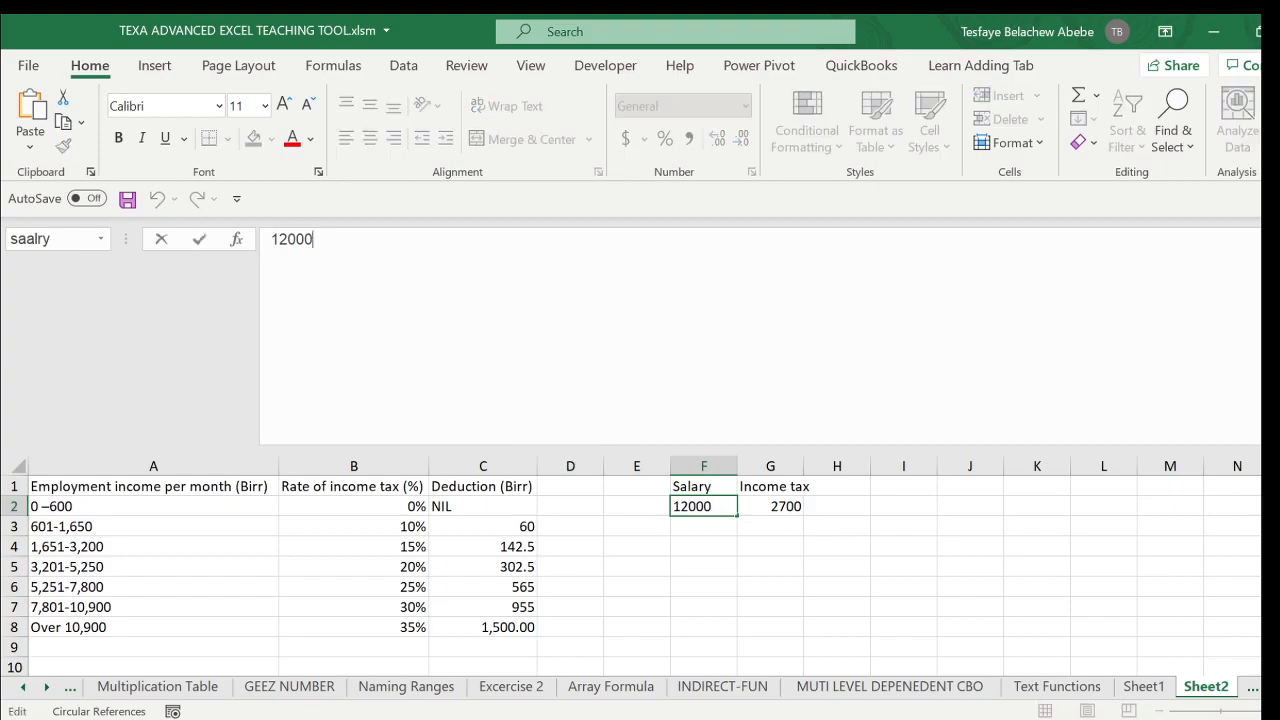
pyautogui.click(800, 523)
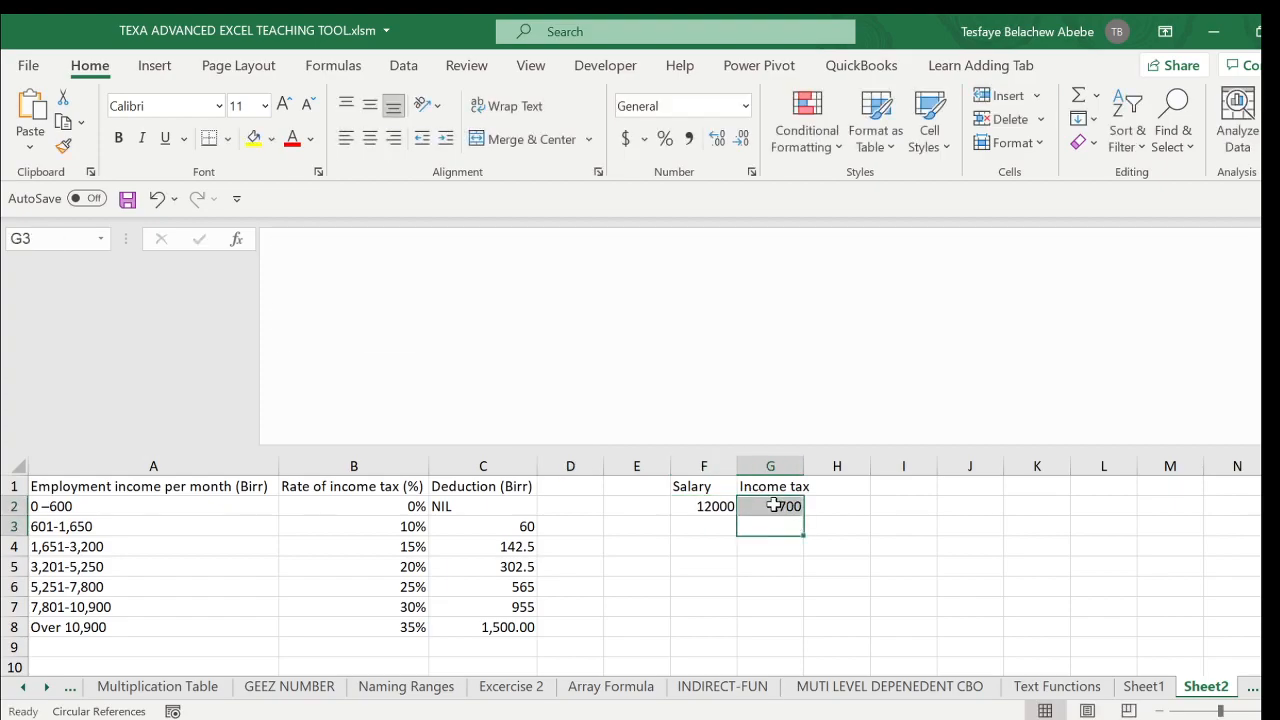
pyautogui.click(771, 506)
pyautogui.moveTo(519, 338); pyautogui.dragTo(268, 238)
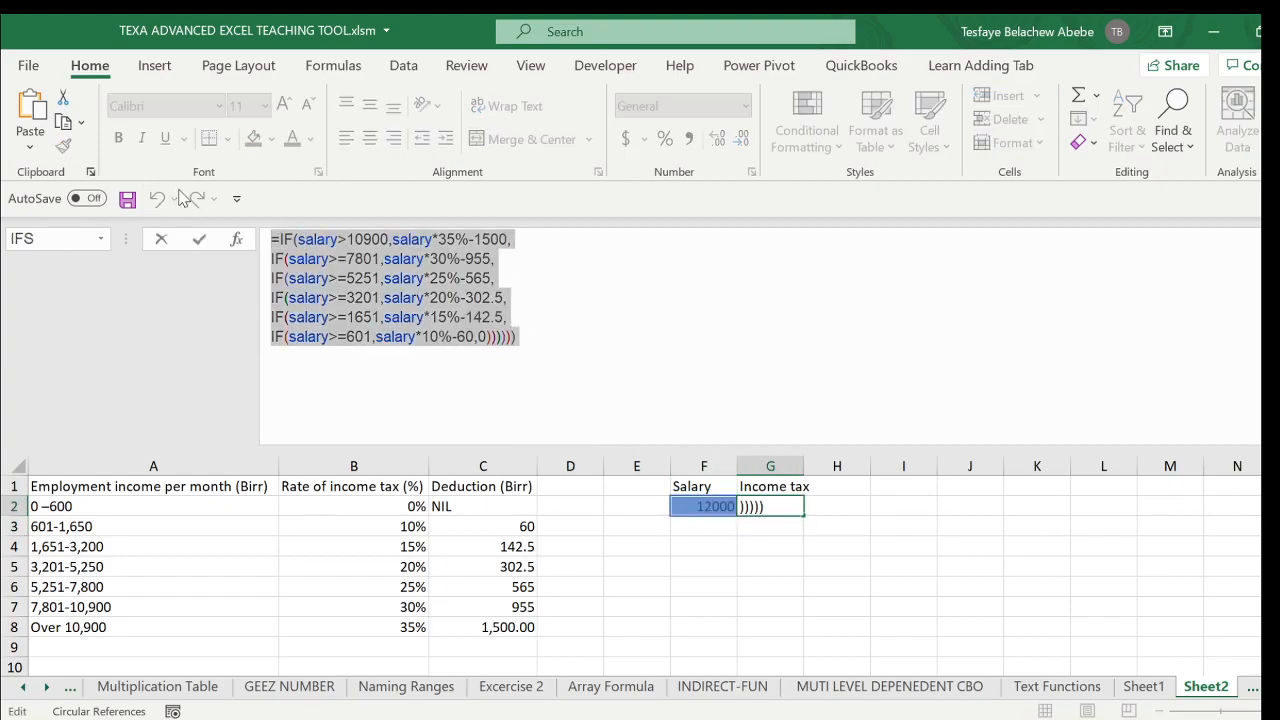
pyautogui.press('Escape')
pyautogui.moveTo(614, 446); pyautogui.dragTo(590, 217)
pyautogui.click(741, 395)
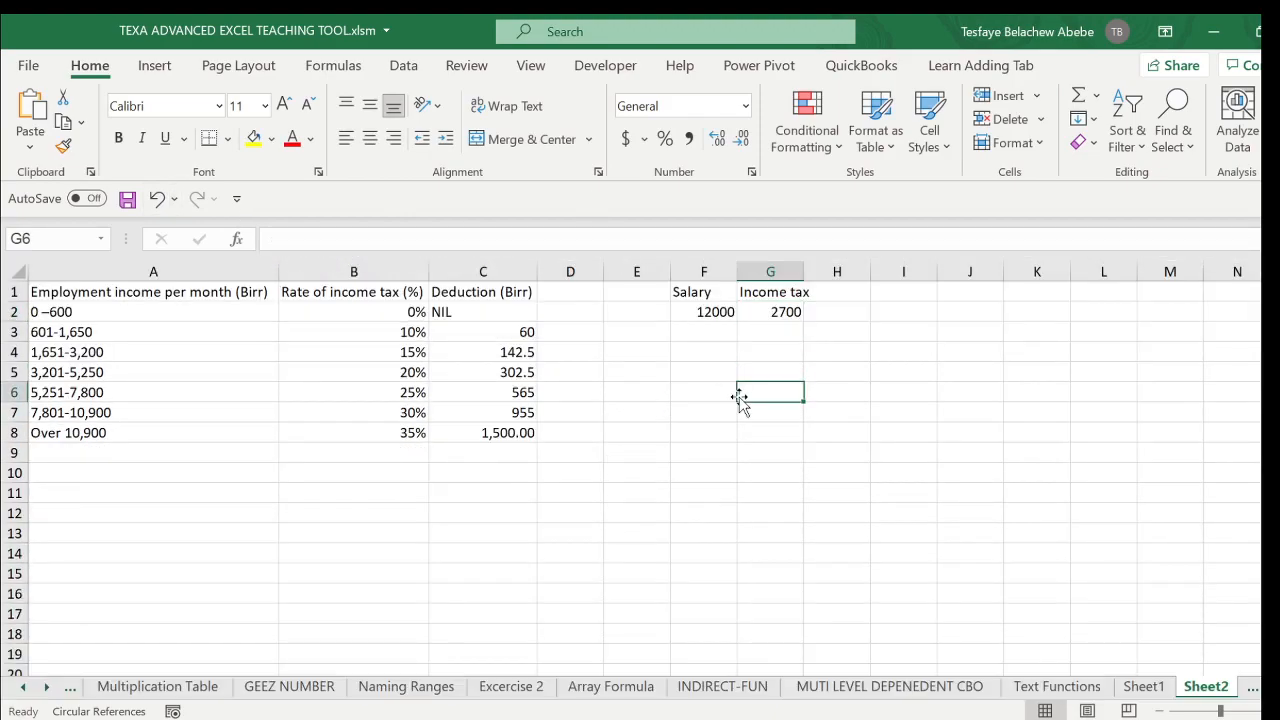
# - Open the Visual Basic editor and enter the project password to unlock a protected VBA project
pyautogui.click(612, 67)
pyautogui.click(33, 140)
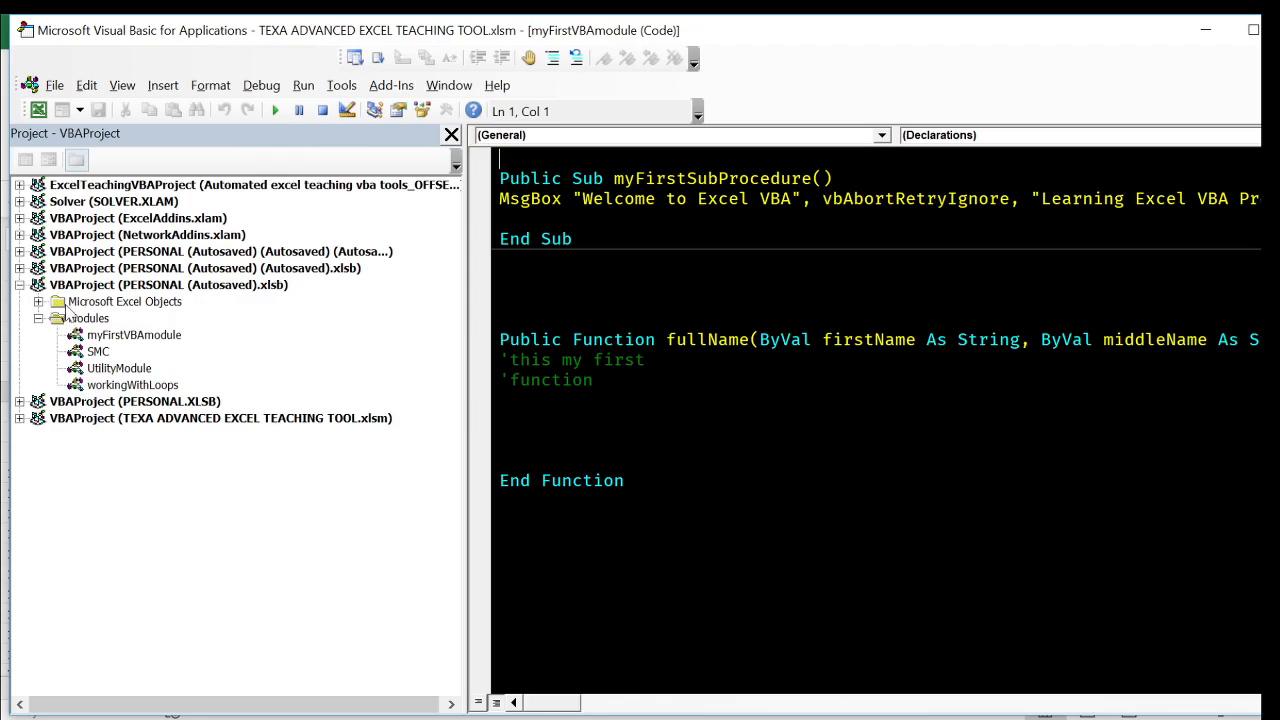
pyautogui.click(19, 251)
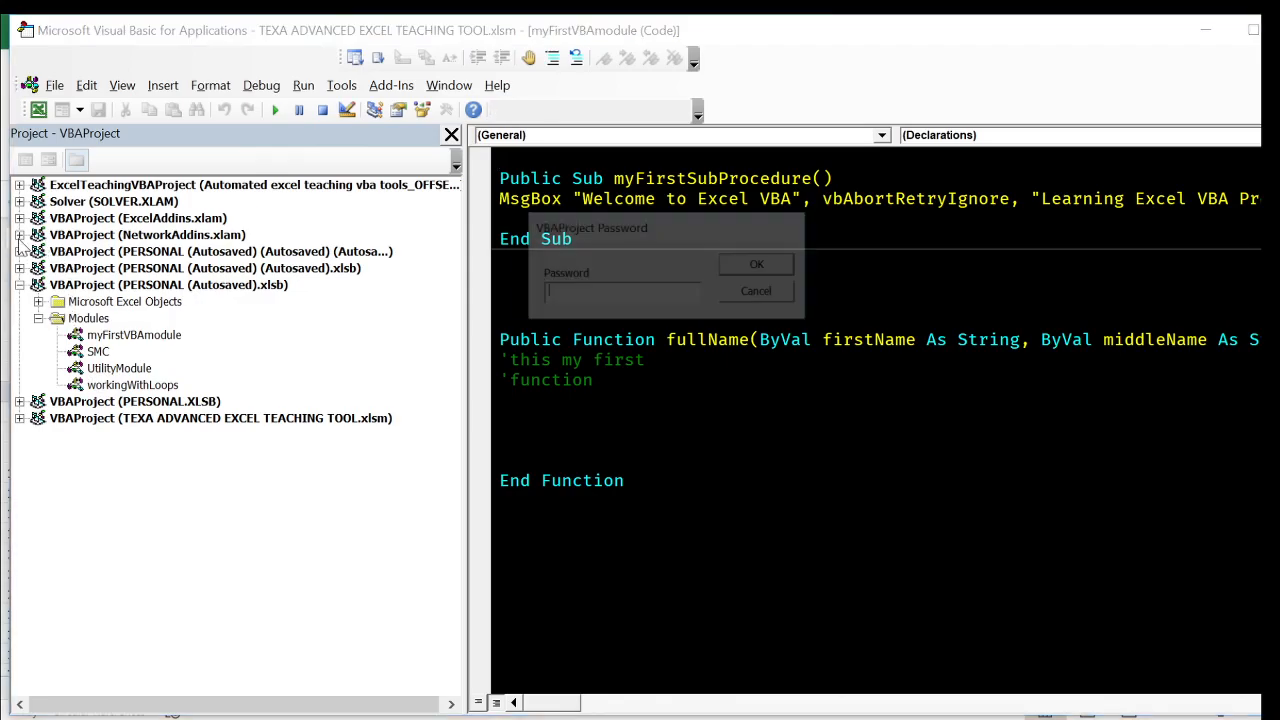
# - Enter the project password to unlock the NetworkAddins.xlam project and expand its Modules folder
pyautogui.write('********')
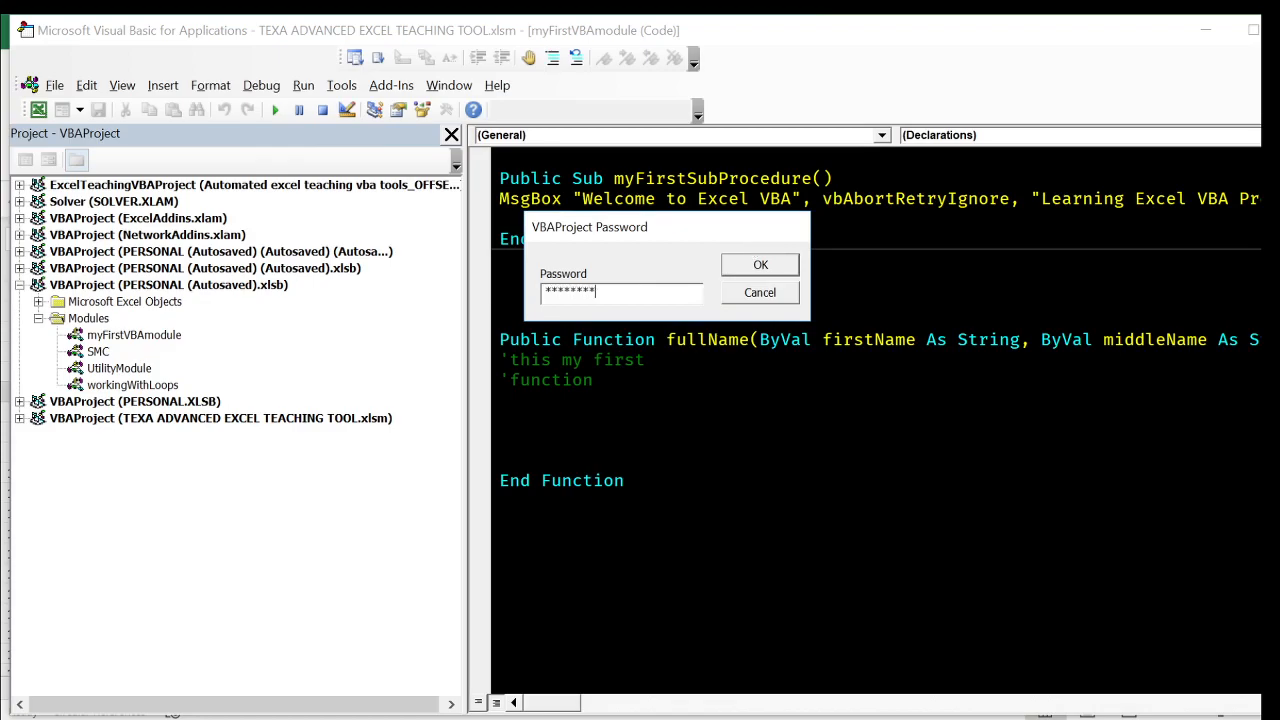
# - Open the Visual Basic editor and enter the project password to unlock a protected VBA project
# - Enter the project password to unlock the NetworkAddins.xlam project and expand its Modules folder
pyautogui.write('*******')
pyautogui.press('Return')
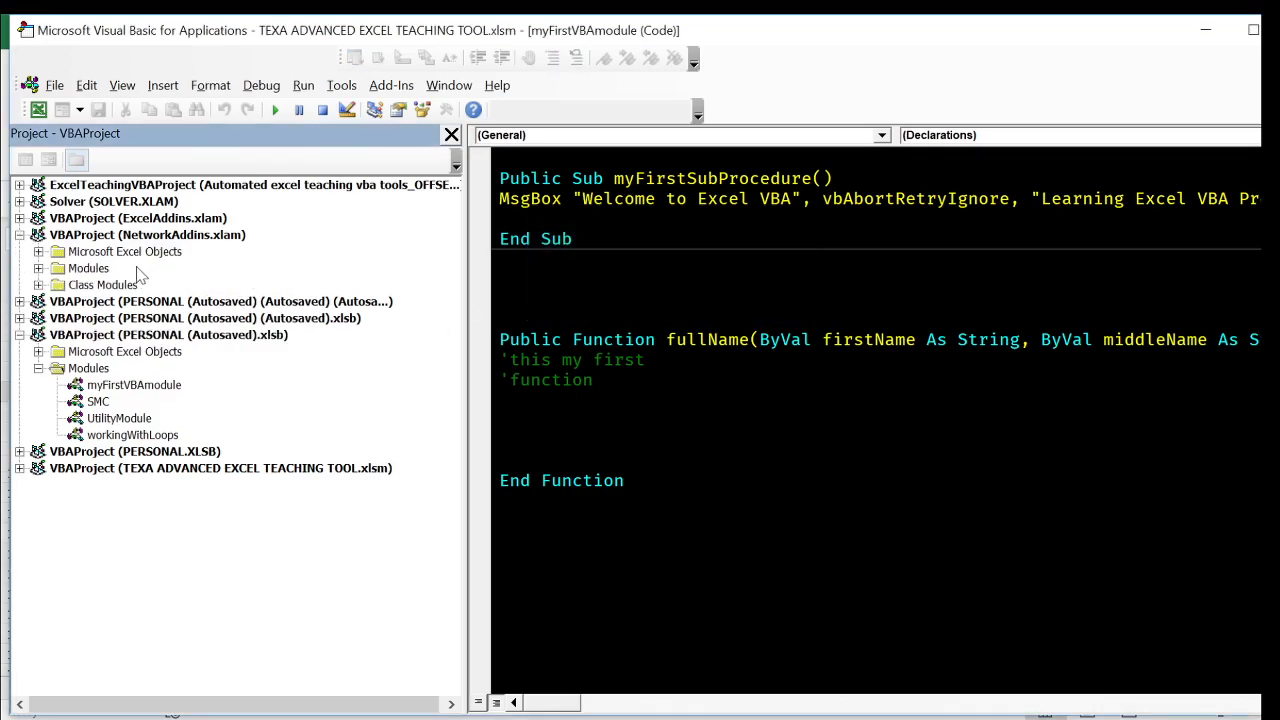
pyautogui.click(38, 268)
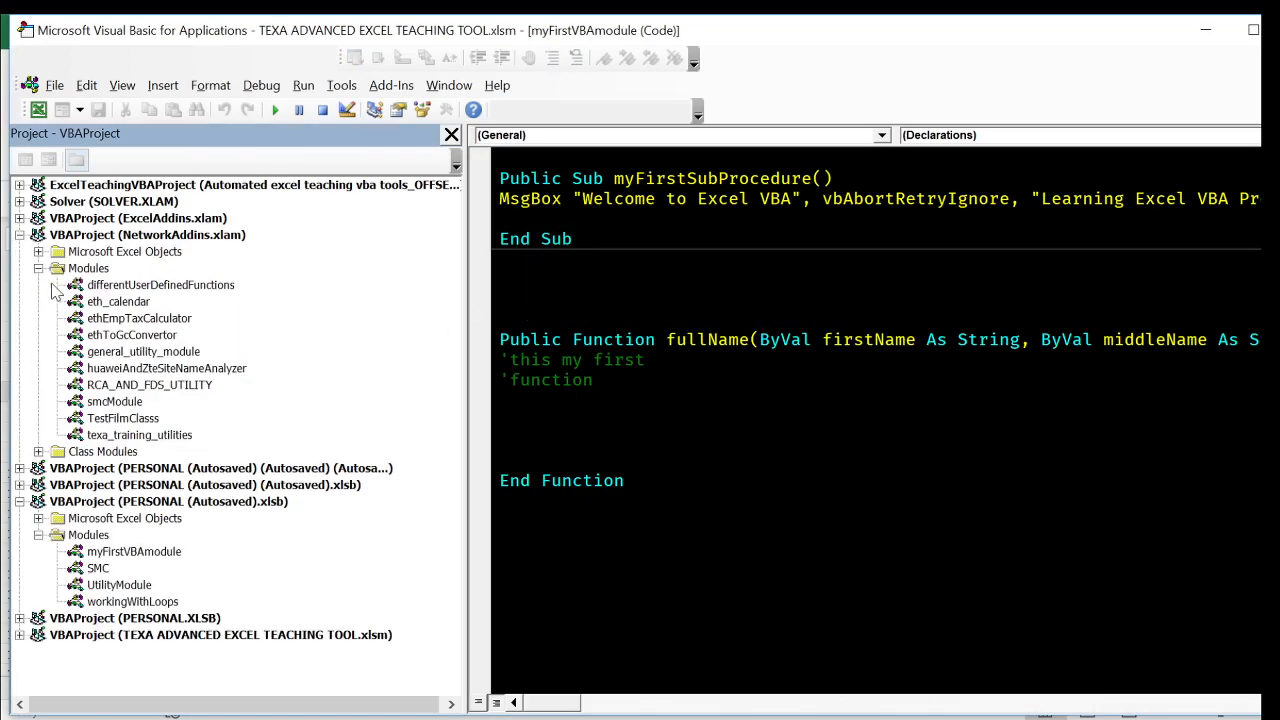
# - Insert a new standard module into the NetworkAddins.xlam project and open its code
pyautogui.click(136, 420)
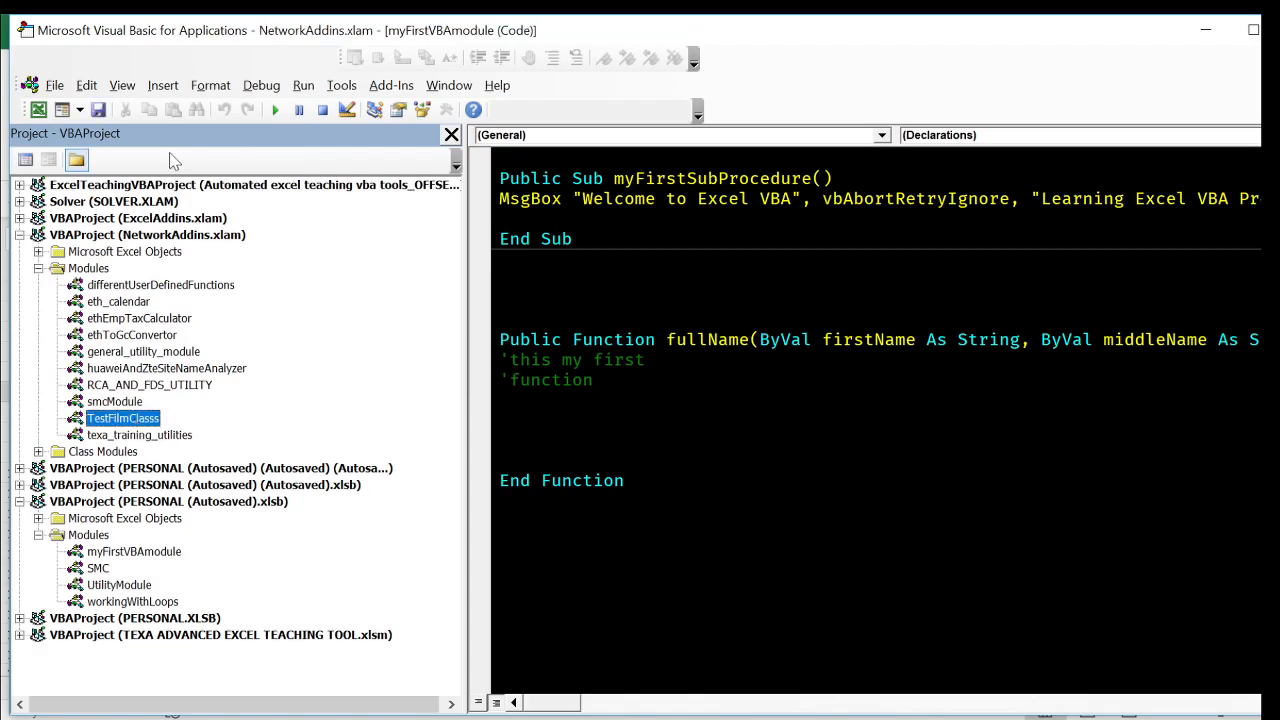
pyautogui.click(163, 85)
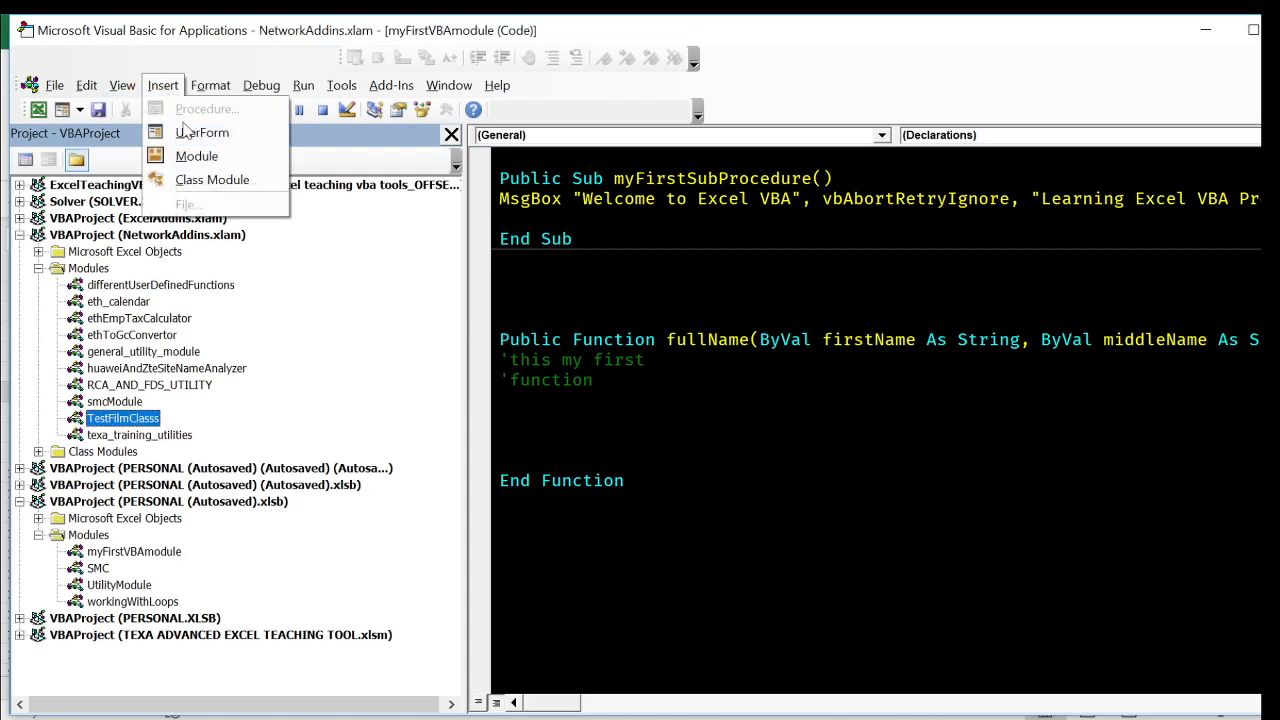
pyautogui.click(200, 158)
pyautogui.doubleClick(118, 386)
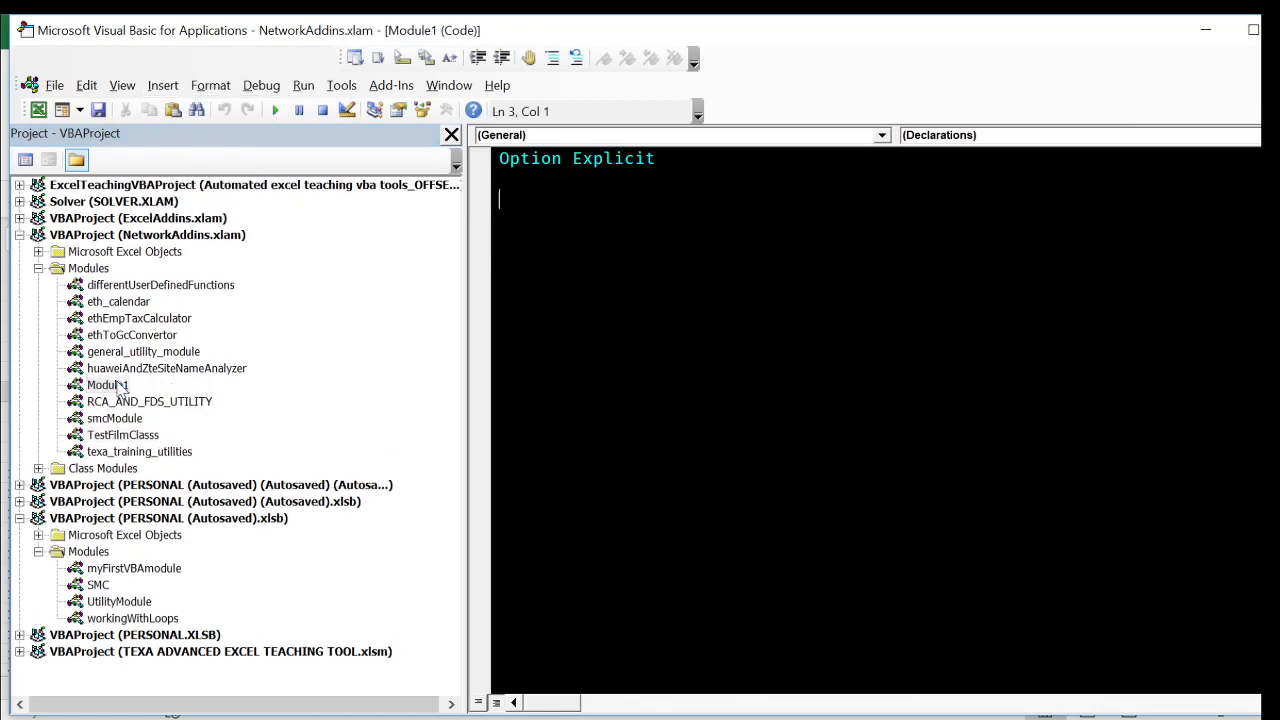
# - Rename the new module to employmentTax in its properties and close the properties window
pyautogui.click(122, 85)
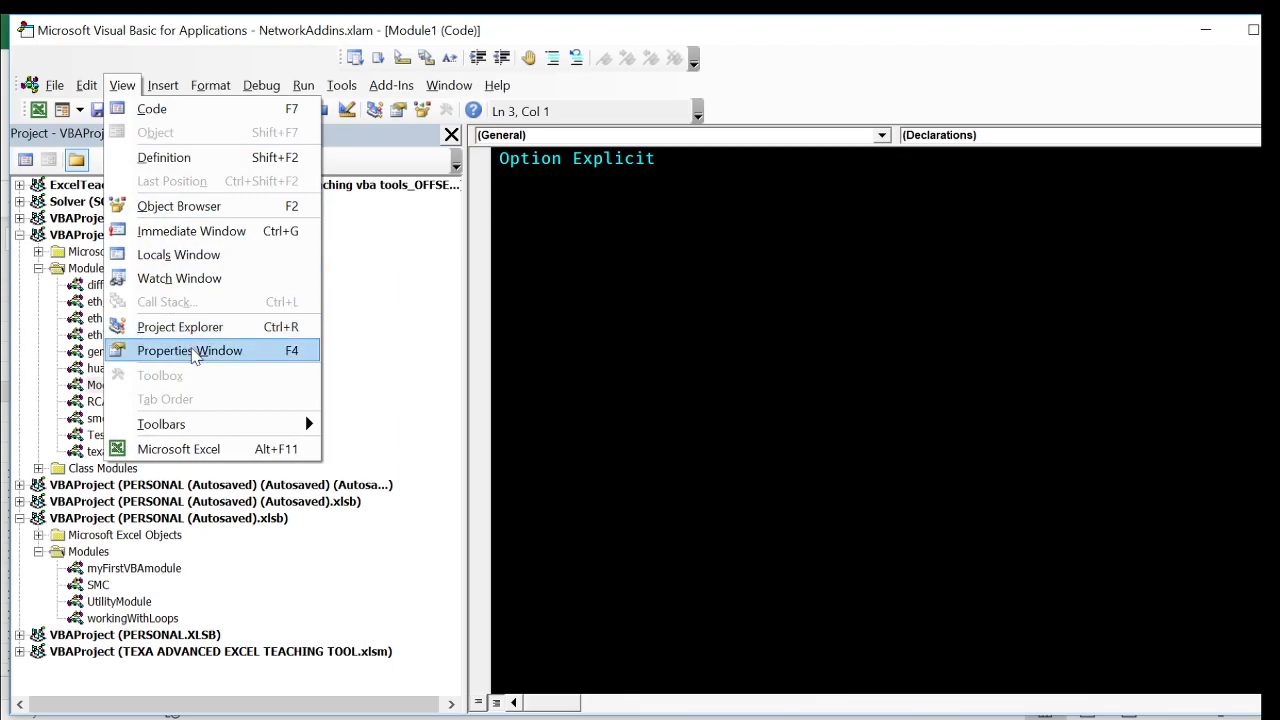
pyautogui.click(190, 350)
pyautogui.click(135, 490)
pyautogui.press('BackSpace')
pyautogui.press('BackSpace')
pyautogui.press('BackSpace')
pyautogui.press('BackSpace')
pyautogui.press('BackSpace')
pyautogui.press('BackSpace')
pyautogui.press('BackSpace')
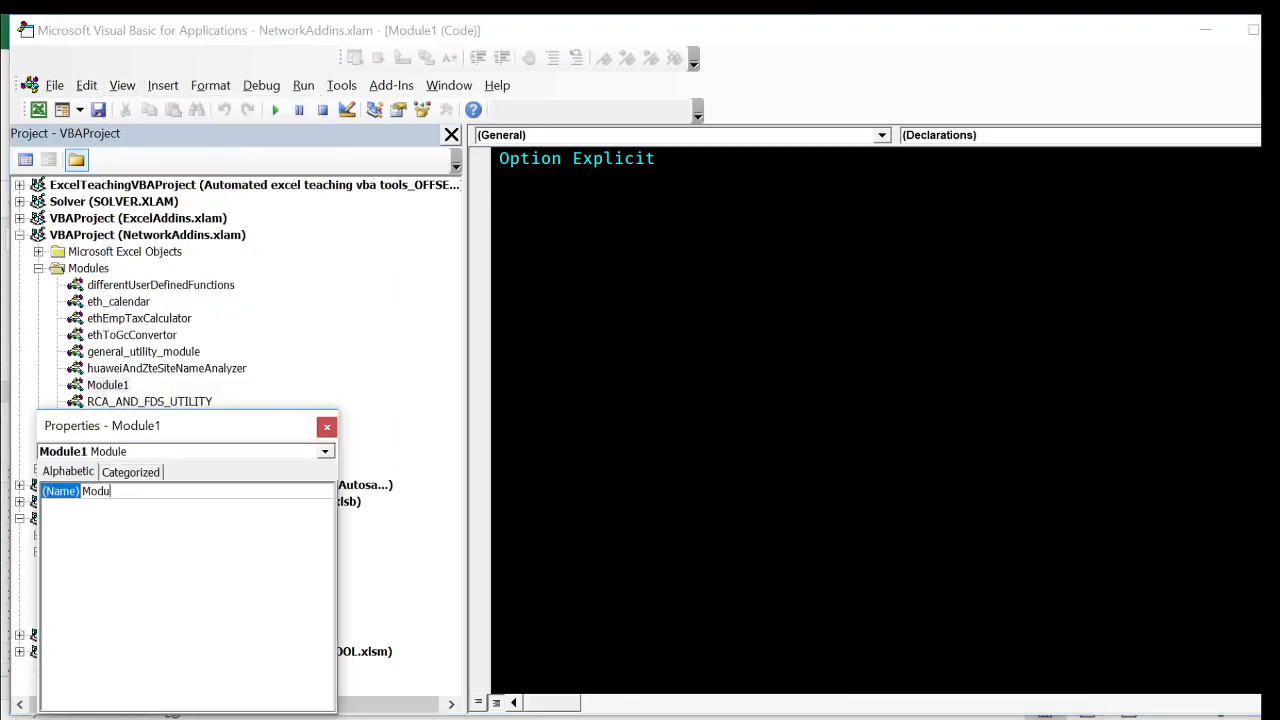
pyautogui.write('employmebt')
pyautogui.press('BackSpace')
pyautogui.press('BackSpace')
pyautogui.write('ntTax')
pyautogui.press('Return')
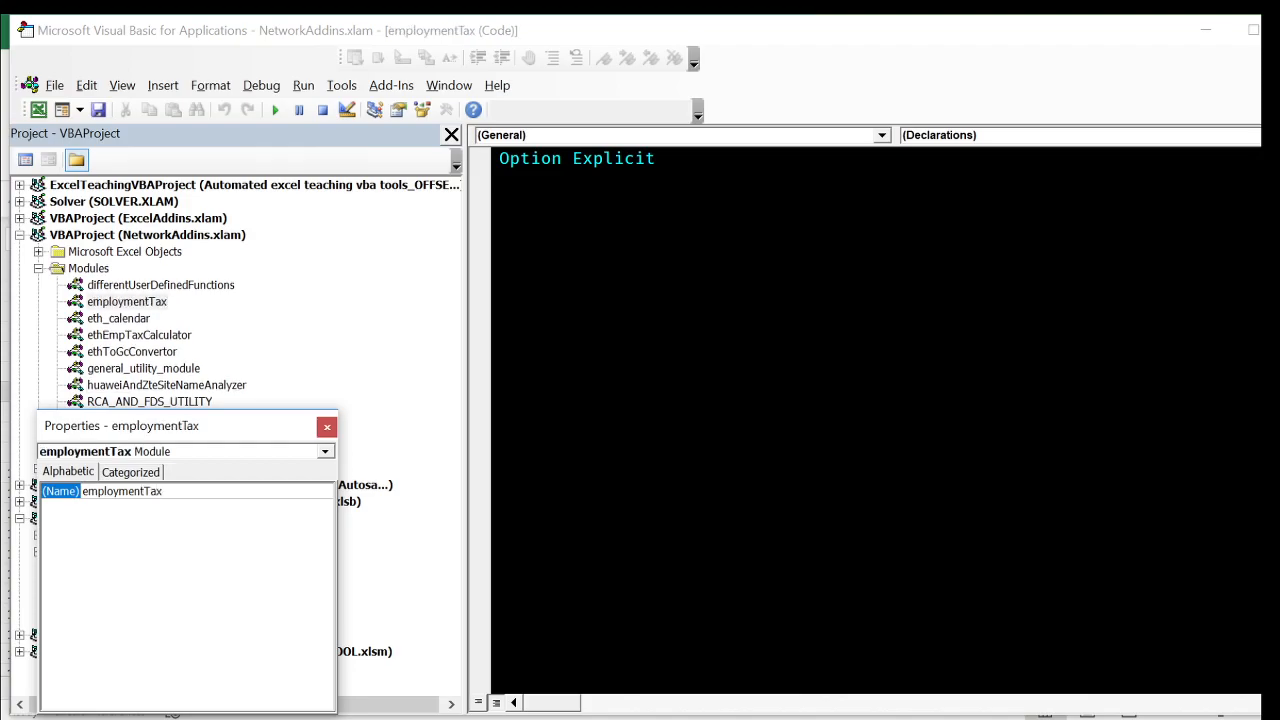
pyautogui.click(327, 428)
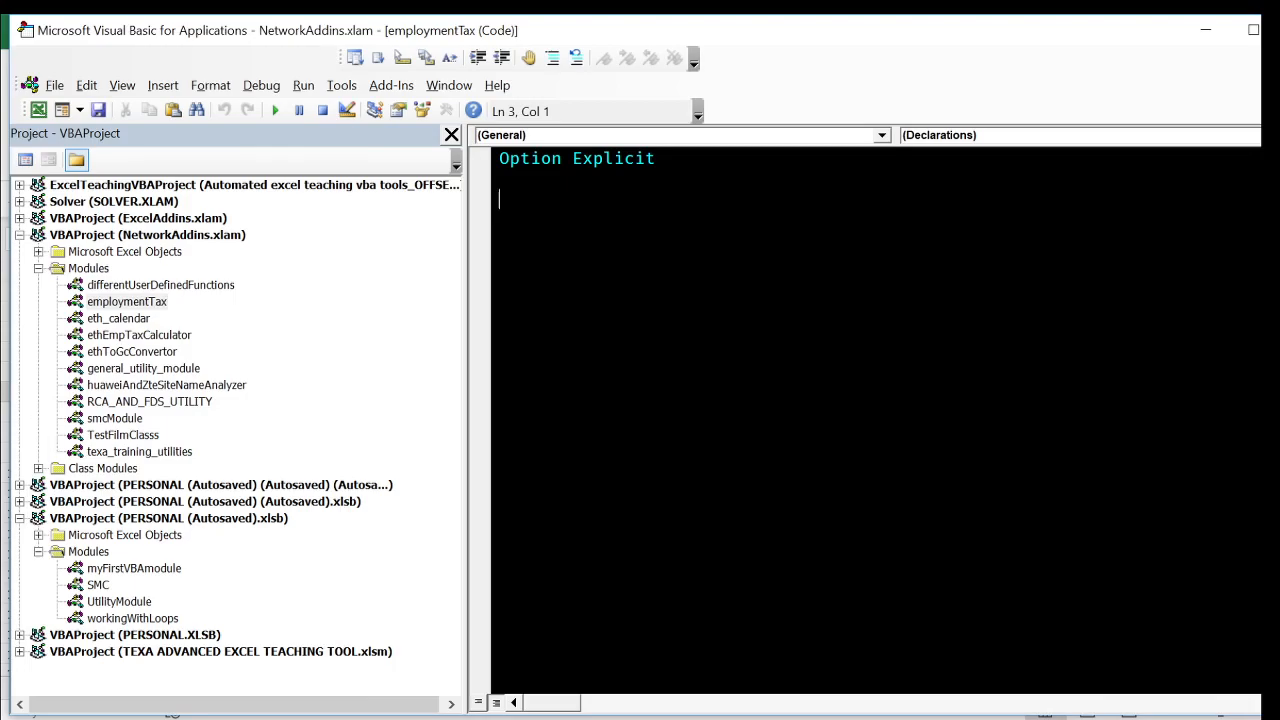
# - Add a public function procedure named caculateEmploymentTax to the employmentTax module
pyautogui.click(163, 86)
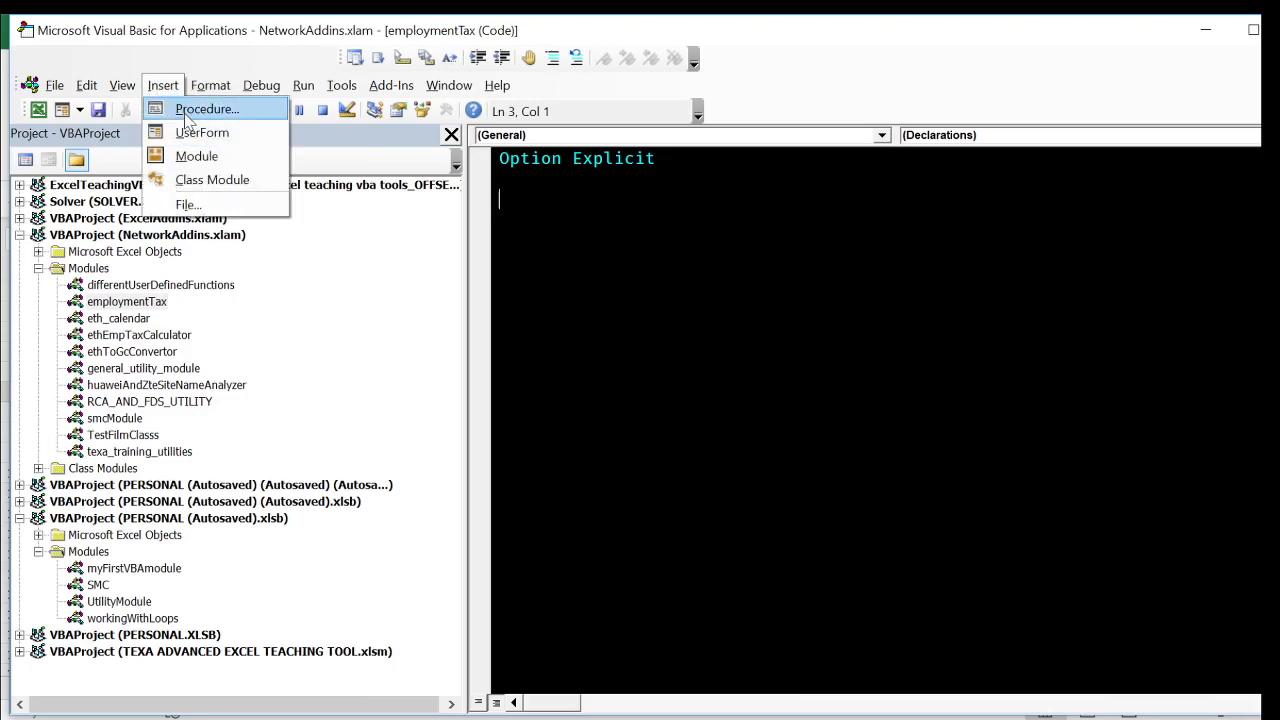
pyautogui.click(250, 110)
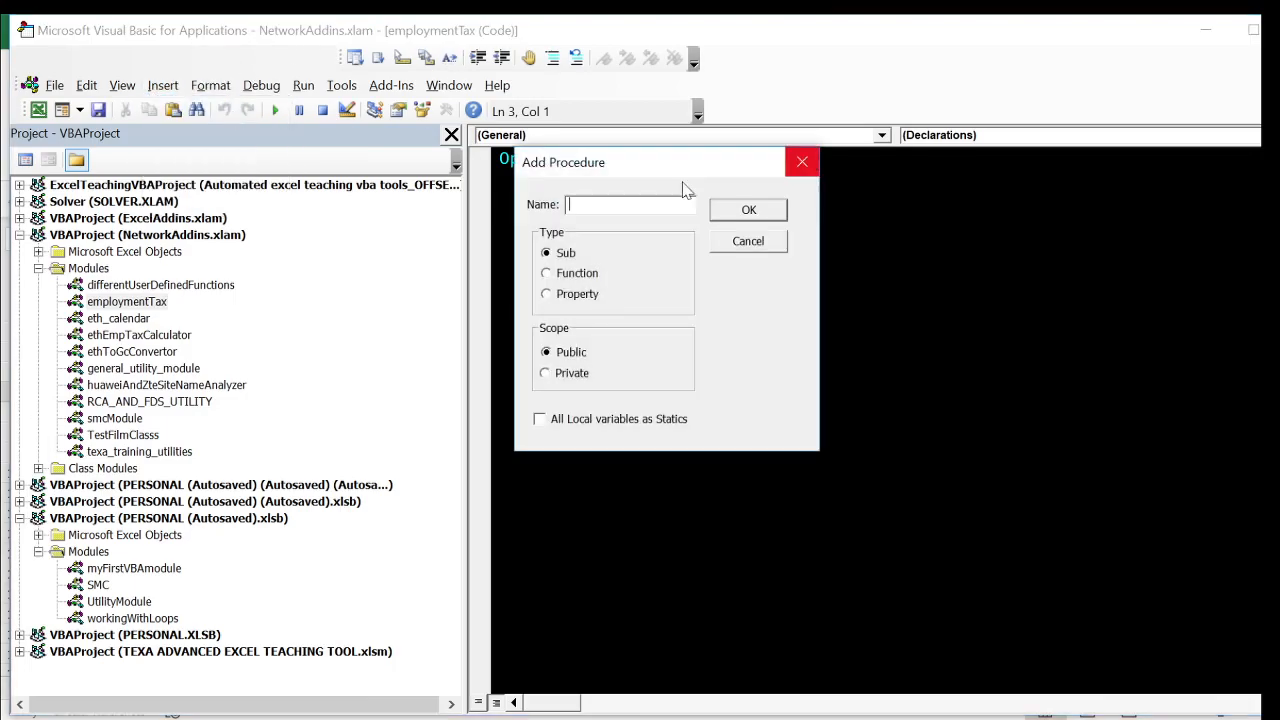
pyautogui.click(549, 278)
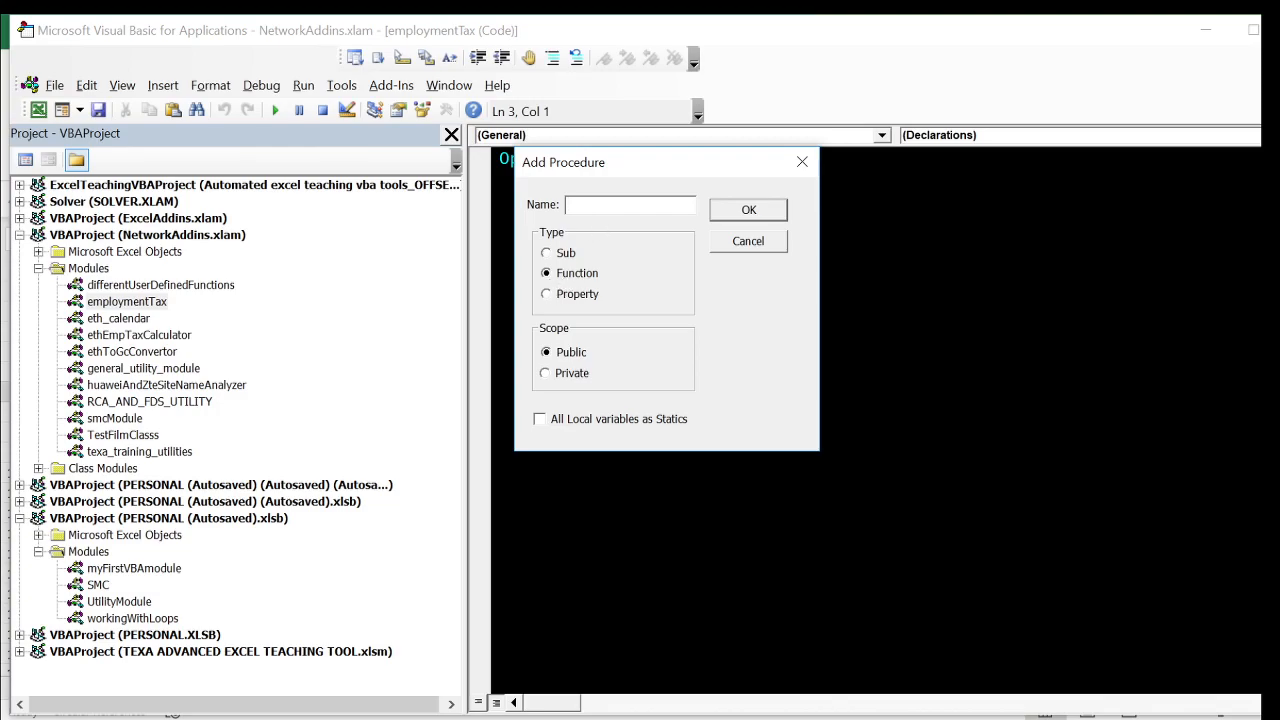
pyautogui.write('caculateEmploymentTax')
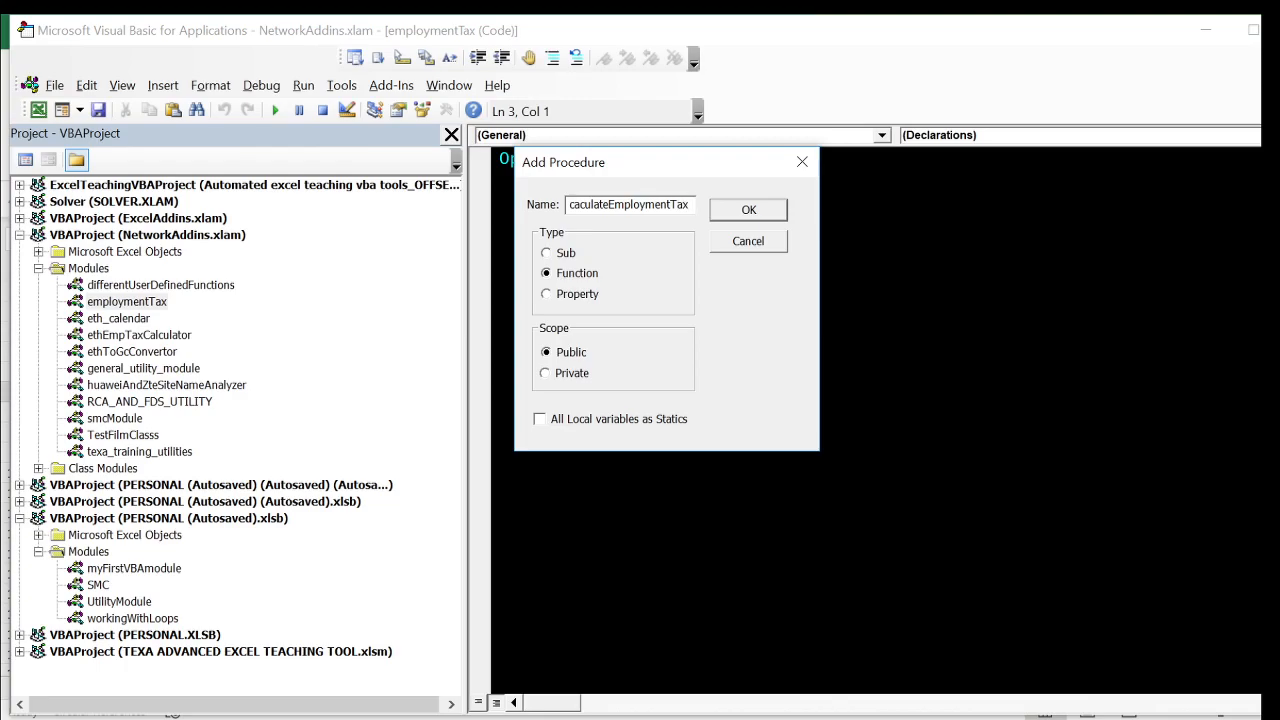
pyautogui.press('Return')
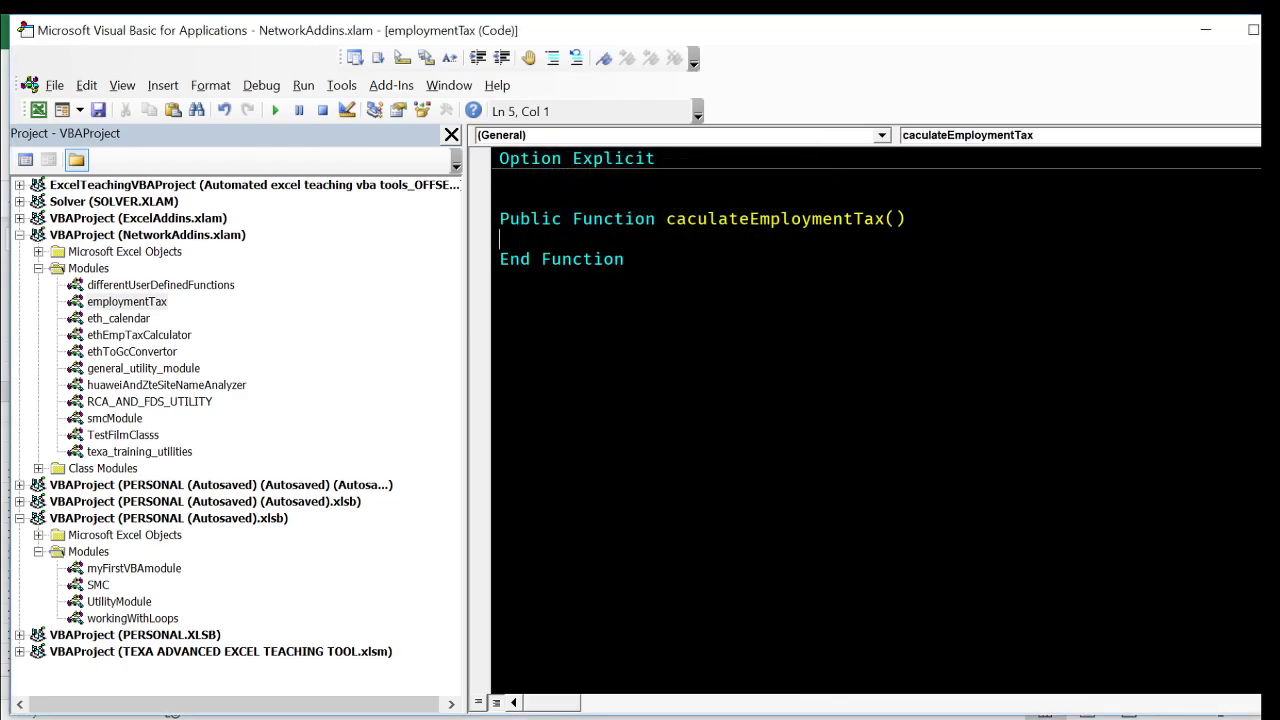
# - Give the caculateEmploymentTax function a parameter declared as salary As Double
pyautogui.click(896, 219)
pyautogui.write('salary as ')
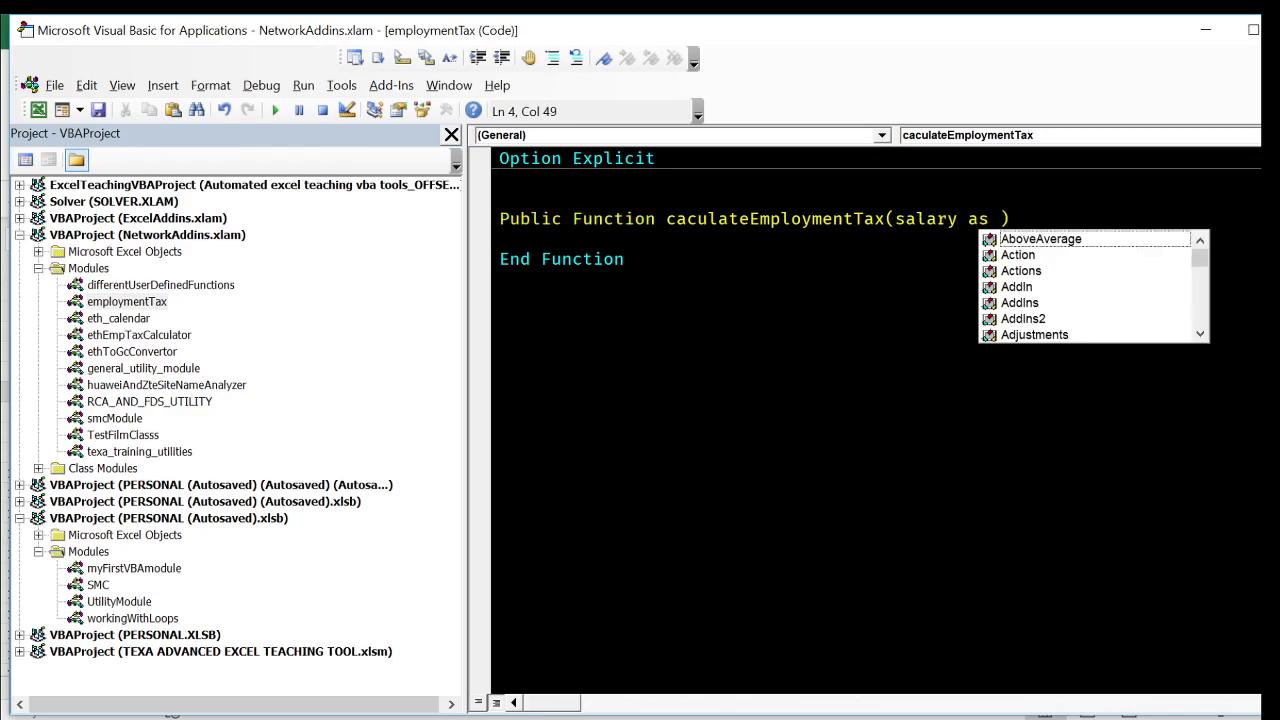
pyautogui.write('double')
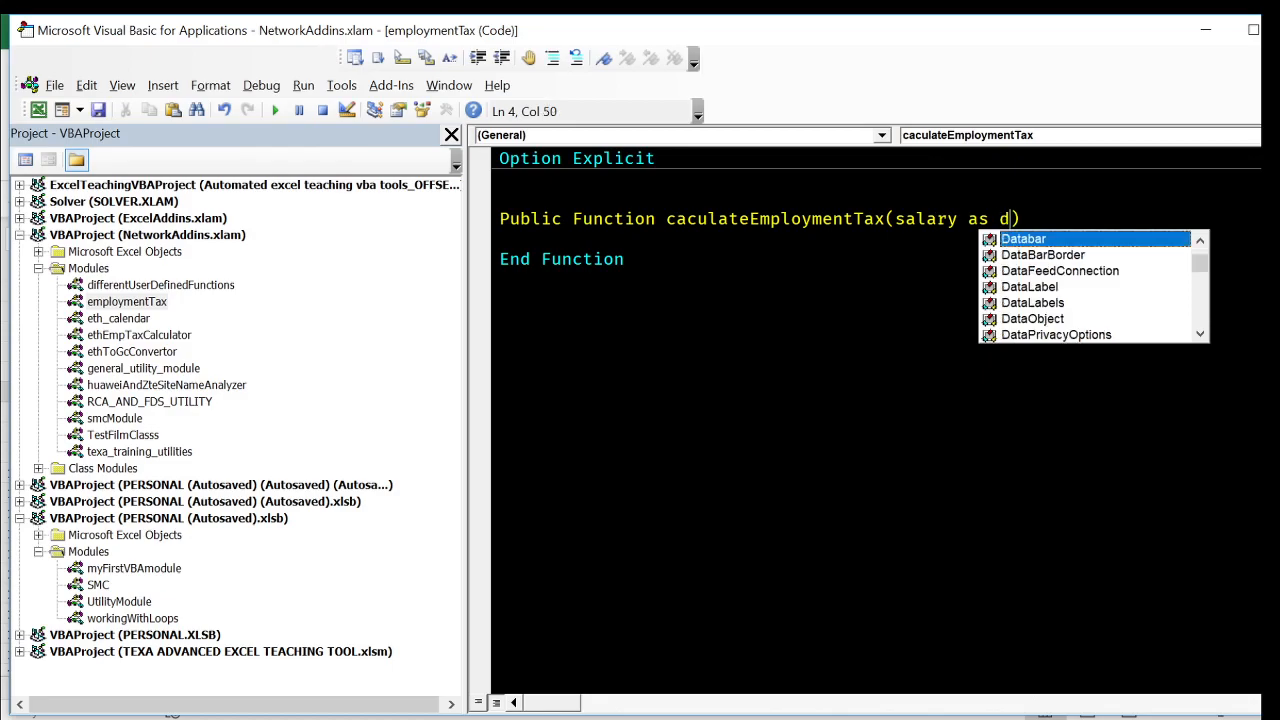
pyautogui.click(625, 260)
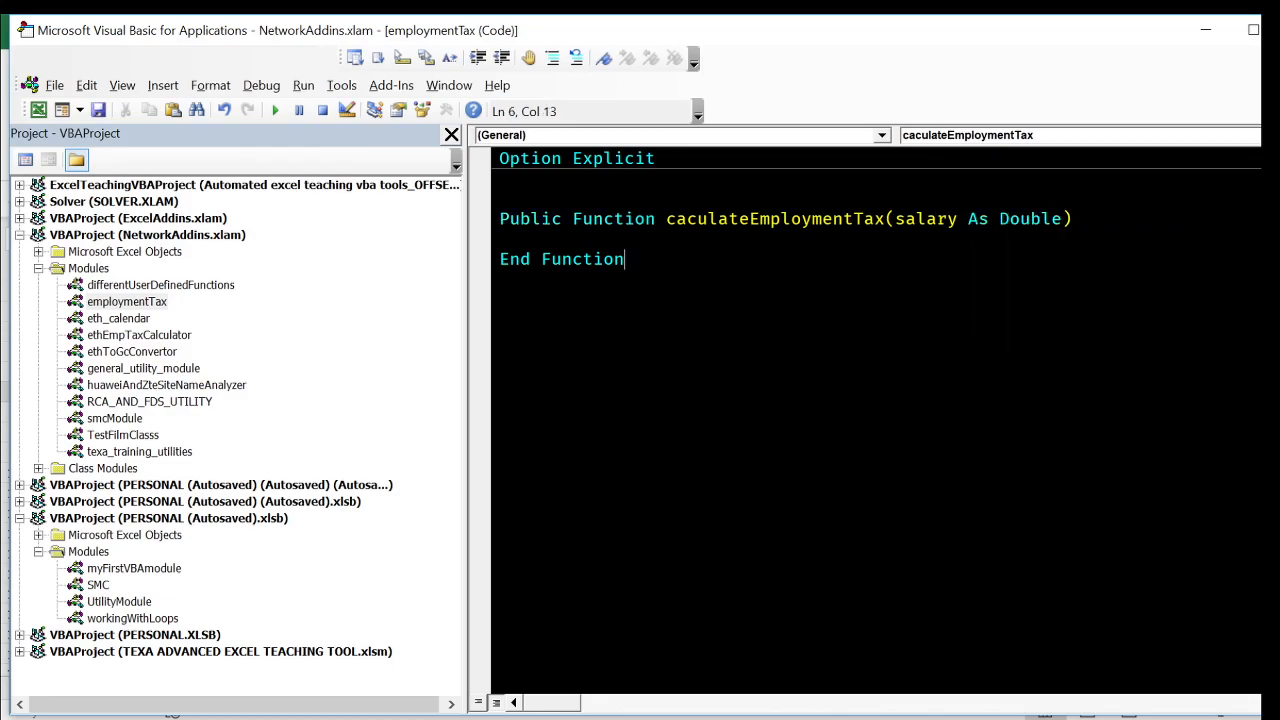
# - Paste the copied nested IF tax formula into the function body and comment out all of its lines
pyautogui.press('Up')
pyautogui.write('=IF(salary>10900,salary*35%-1500, IF(salary>=7801,salary*30%-955, IF(salary>=5251,salary*25%-565, IF(salary>=3201,salary*20%-302.5, IF(salary>=1651,salary*15%-142.5, IF(salary>=601,salary*10%-60,0))))))')
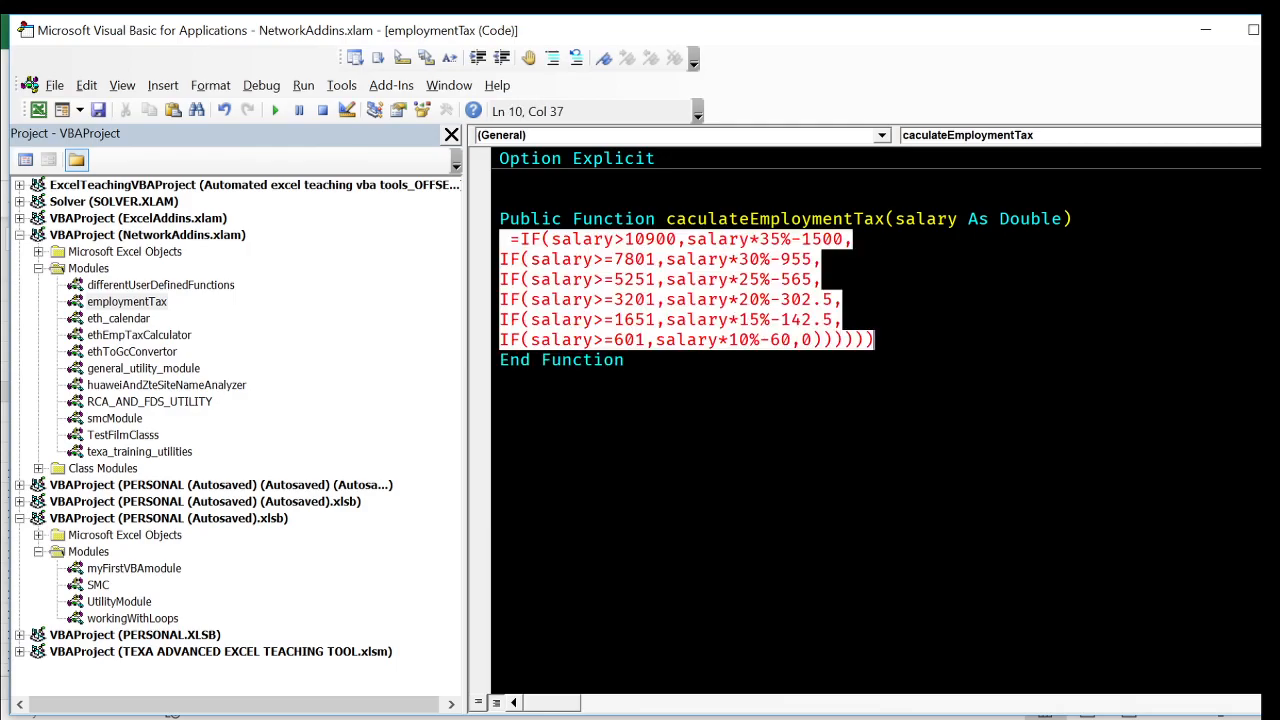
pyautogui.hotkey('shift', 'Home')
pyautogui.hotkey('shift', 'Up')
pyautogui.hotkey('shift', 'Up')
pyautogui.hotkey('shift', 'Up')
pyautogui.hotkey('shift', 'Up')
pyautogui.hotkey('shift', 'Up')
pyautogui.hotkey('shift', 'Up')
pyautogui.hotkey('shift', 'Down')
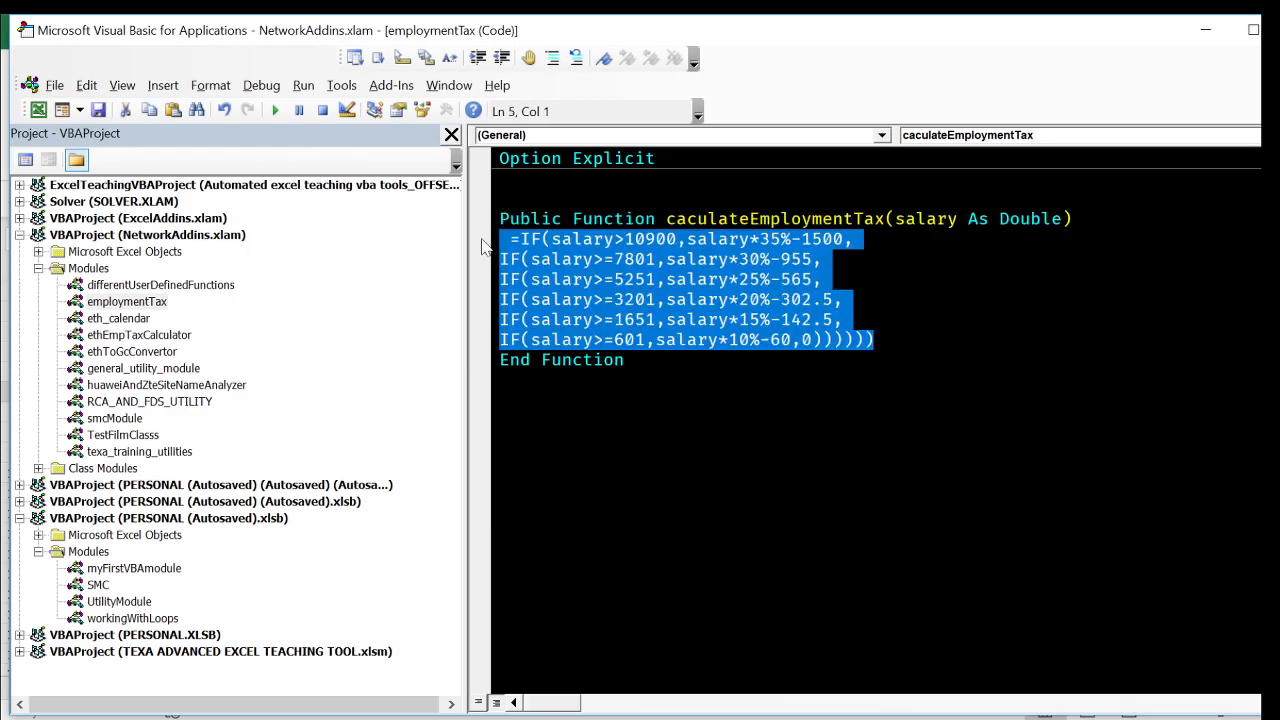
pyautogui.click(552, 57)
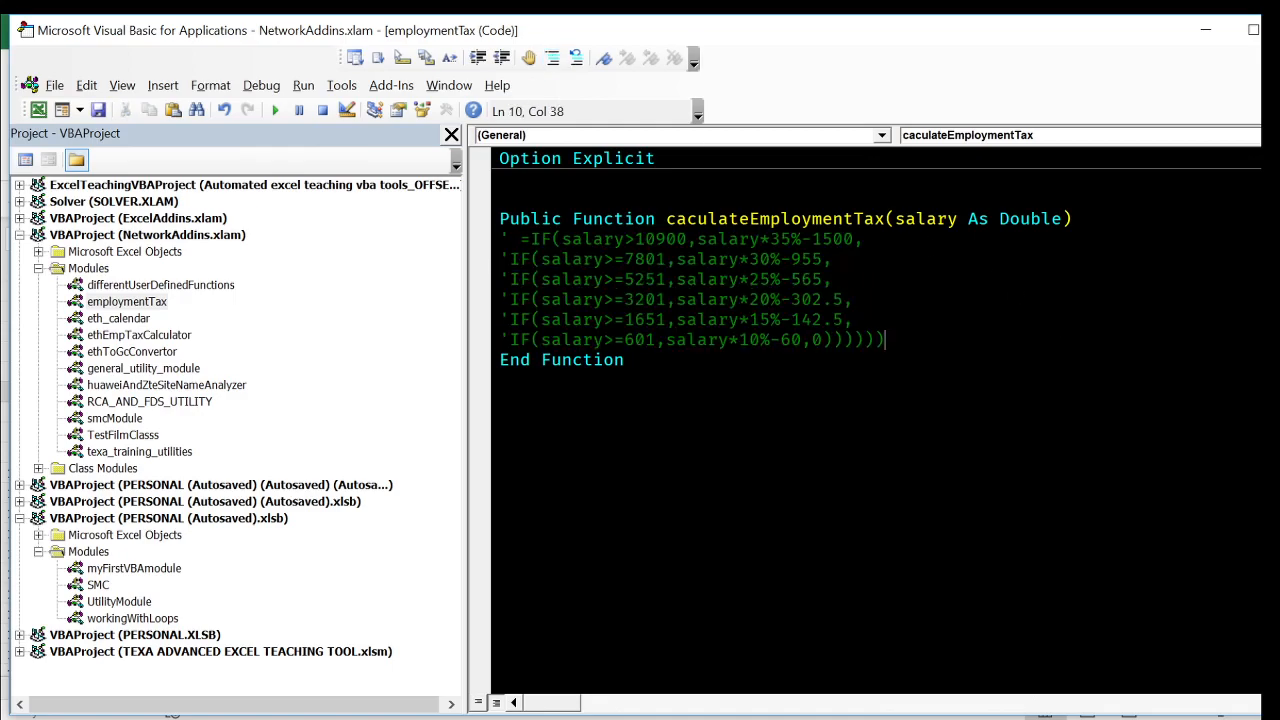
# - Below the commented formula, write an If block with the condition salary > 10900, closed by End If
pyautogui.press('Return')
pyautogui.write('if ')
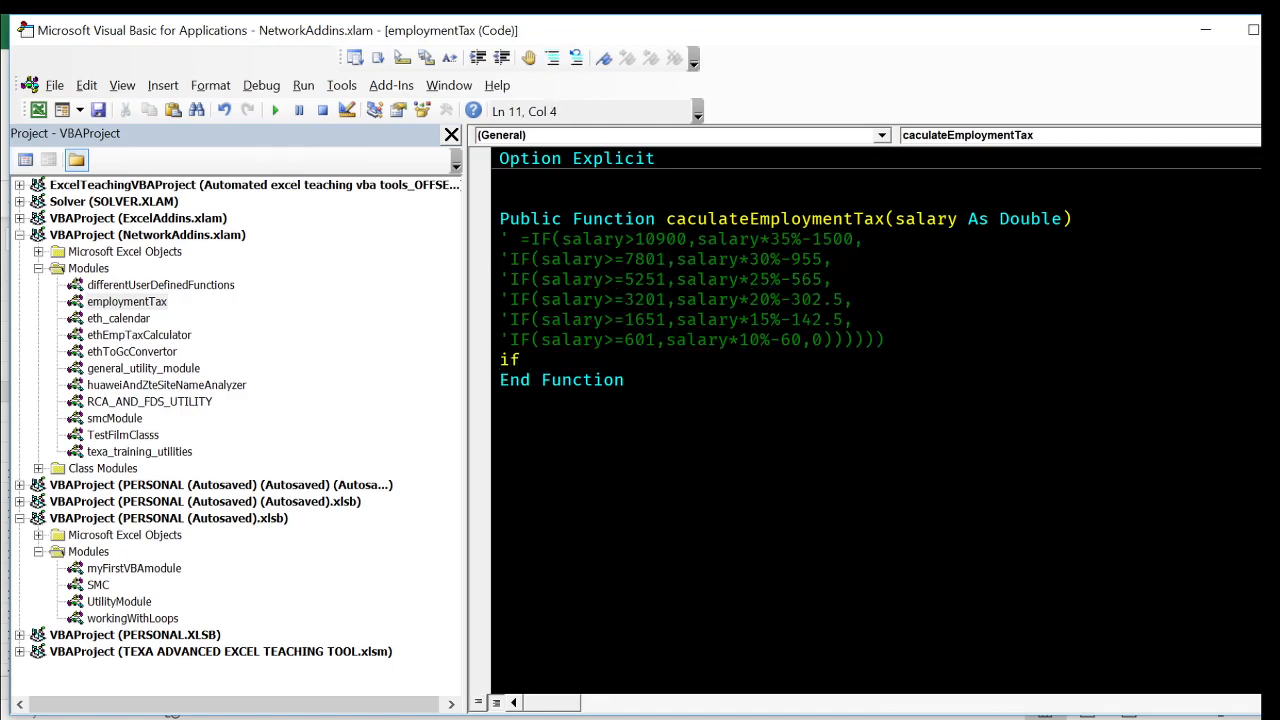
pyautogui.write('salary > 109')
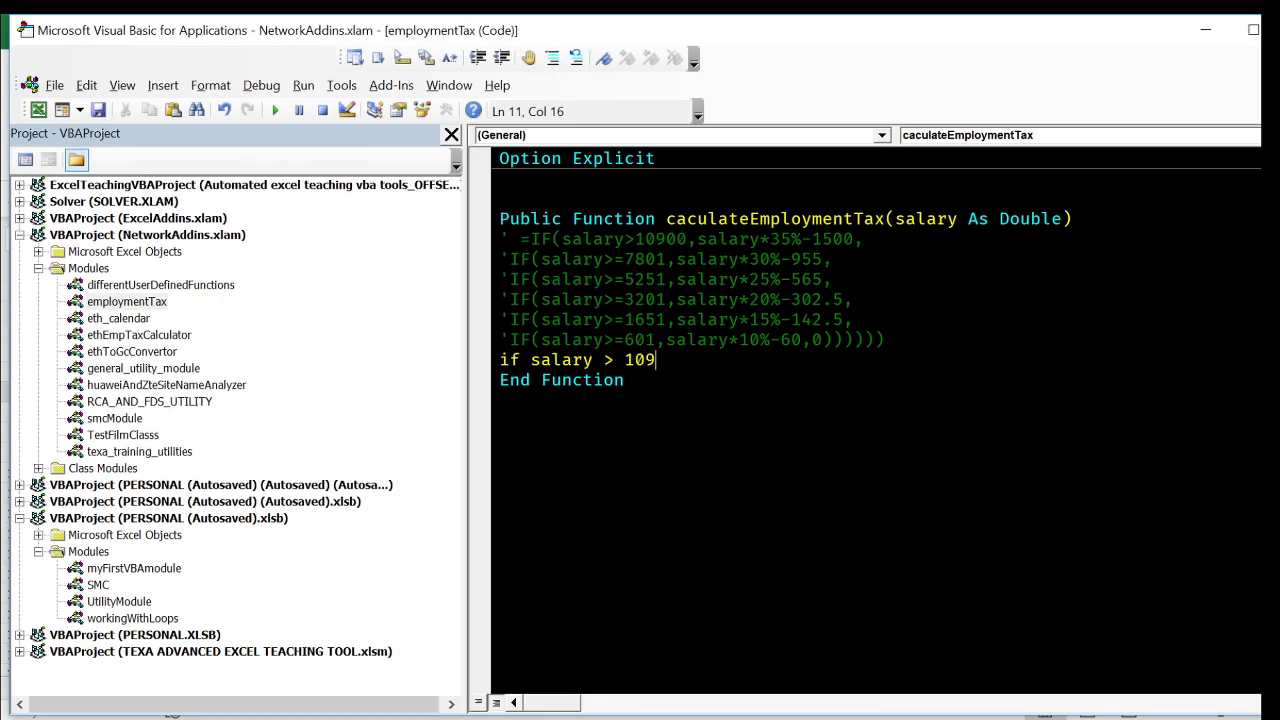
pyautogui.write('00 then')
pyautogui.press('Return')
pyautogui.press('Return')
pyautogui.write('end if')
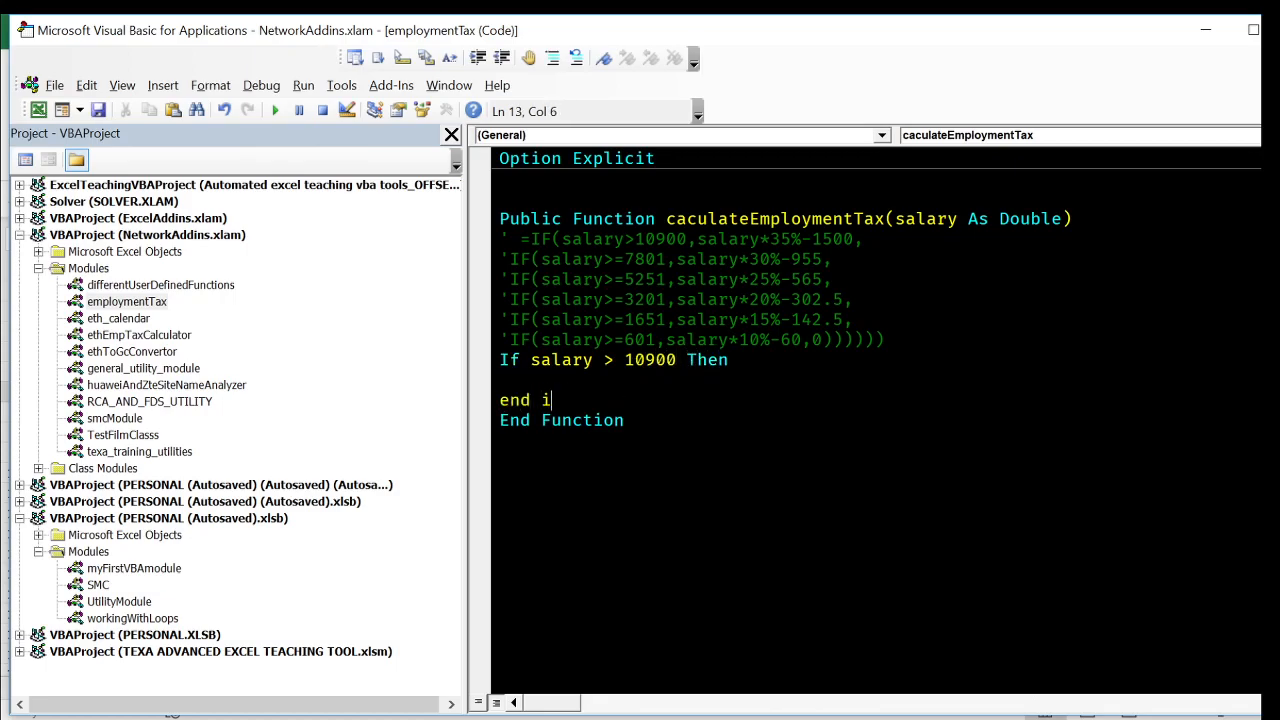
pyautogui.press('Return')
# - Inside the If block, assign an empty string to the function name caculateEmploymentTax as a placeholder
pyautogui.doubleClick(763, 220)
pyautogui.hotkey('ctrl', 'c')
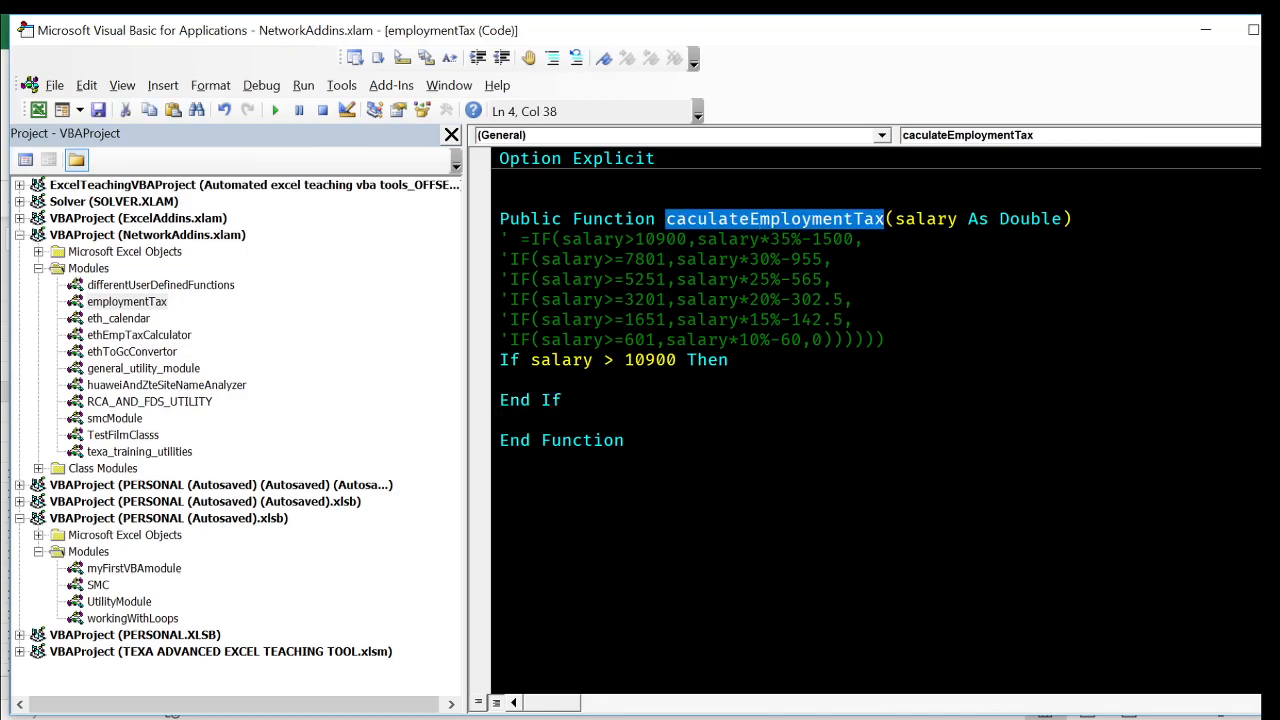
pyautogui.click(503, 380)
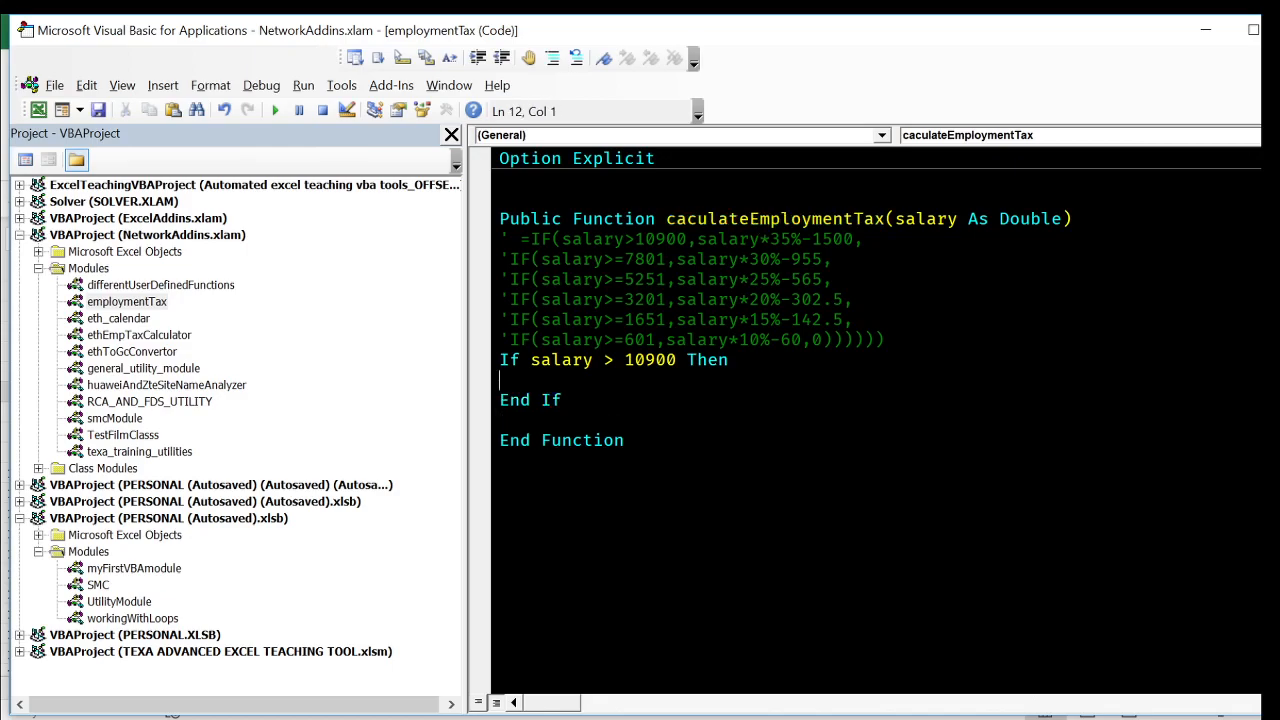
pyautogui.hotkey('ctrl', 'v')
pyautogui.write('= ""')
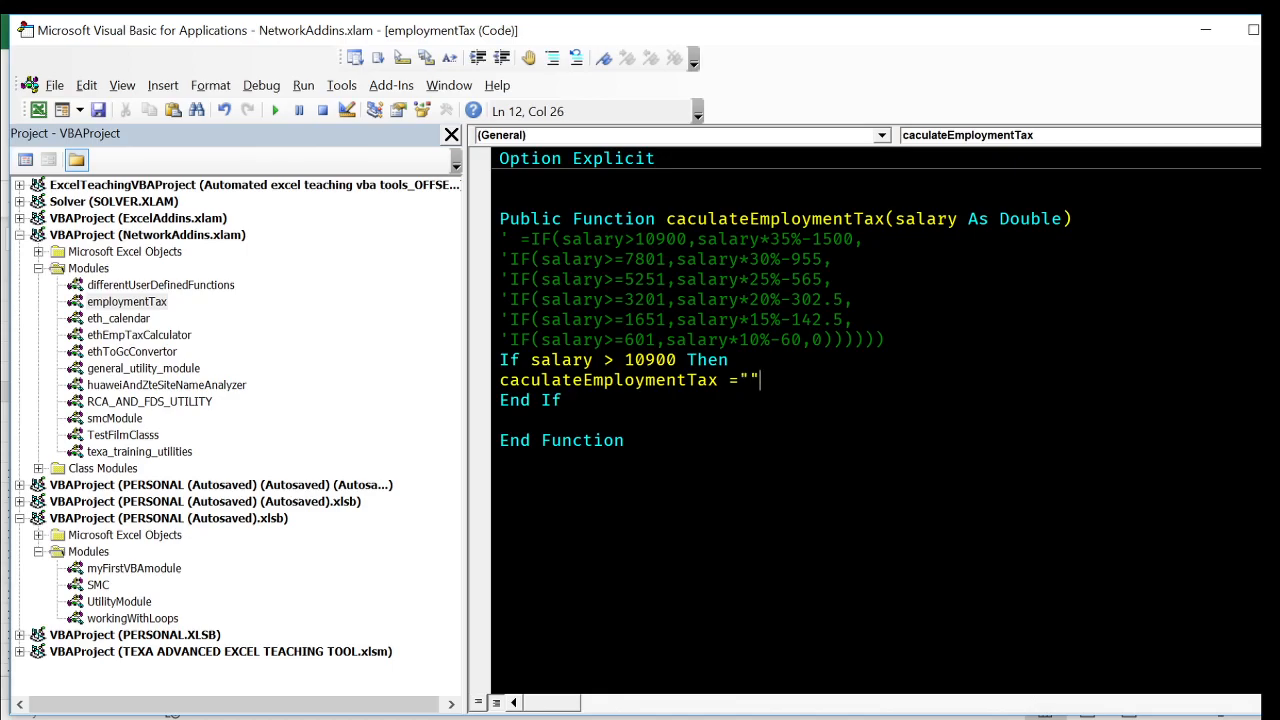
pyautogui.click(503, 461)
# - Replace the empty string with the expression from the first commented bracket, written as salary * 0.35 - 1500
pyautogui.moveTo(697, 239); pyautogui.dragTo(853, 239)
pyautogui.hotkey('ctrl', 'c')
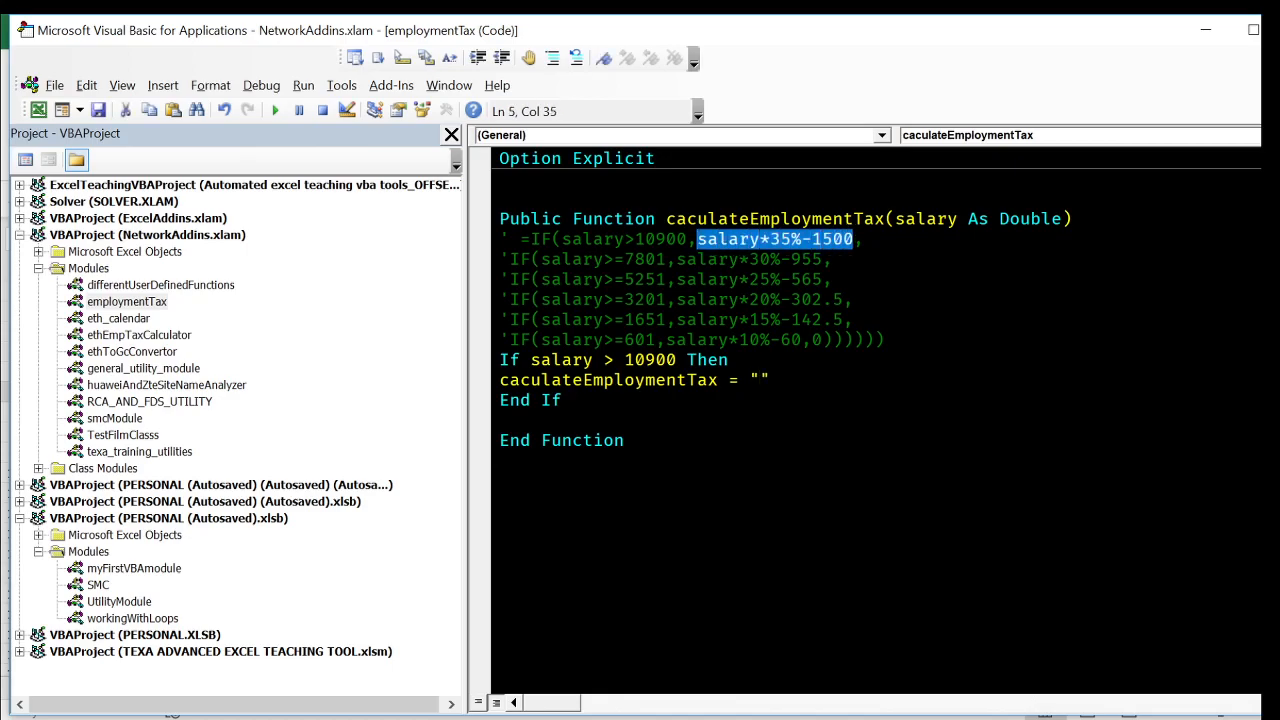
pyautogui.moveTo(749, 380); pyautogui.dragTo(770, 380)
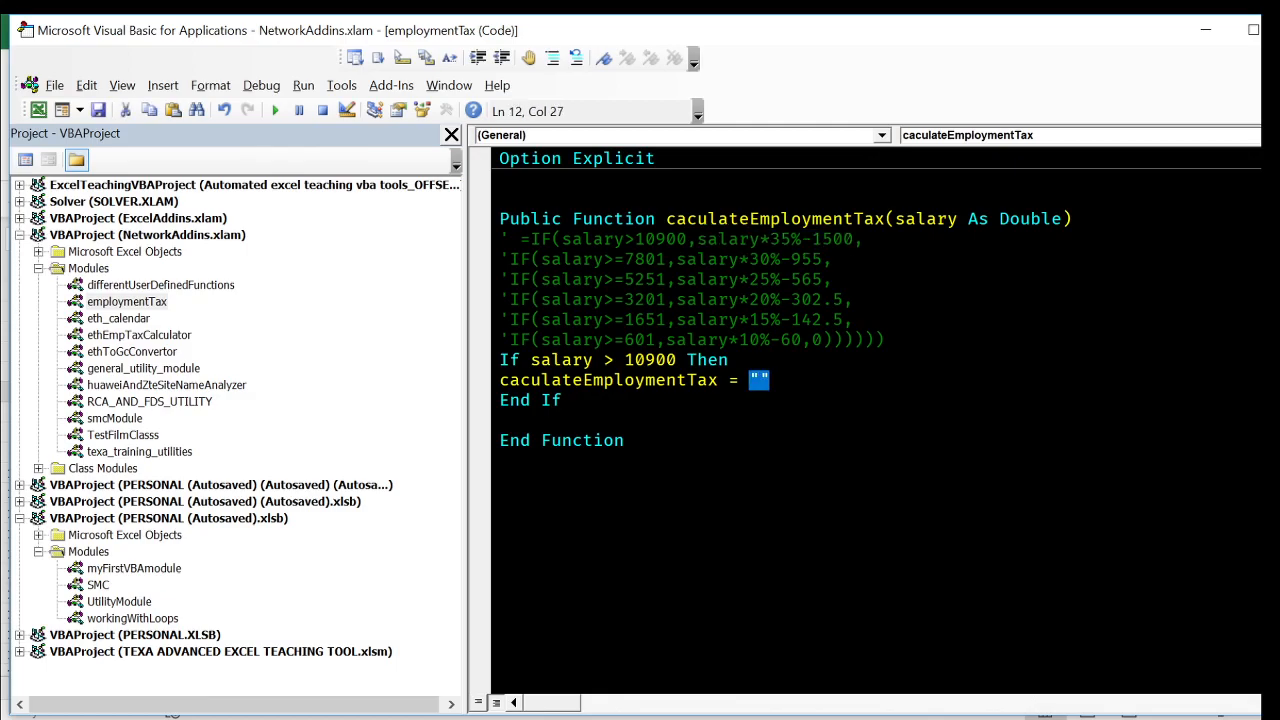
pyautogui.hotkey('ctrl', 'v')
pyautogui.click(503, 461)
pyautogui.click(844, 380)
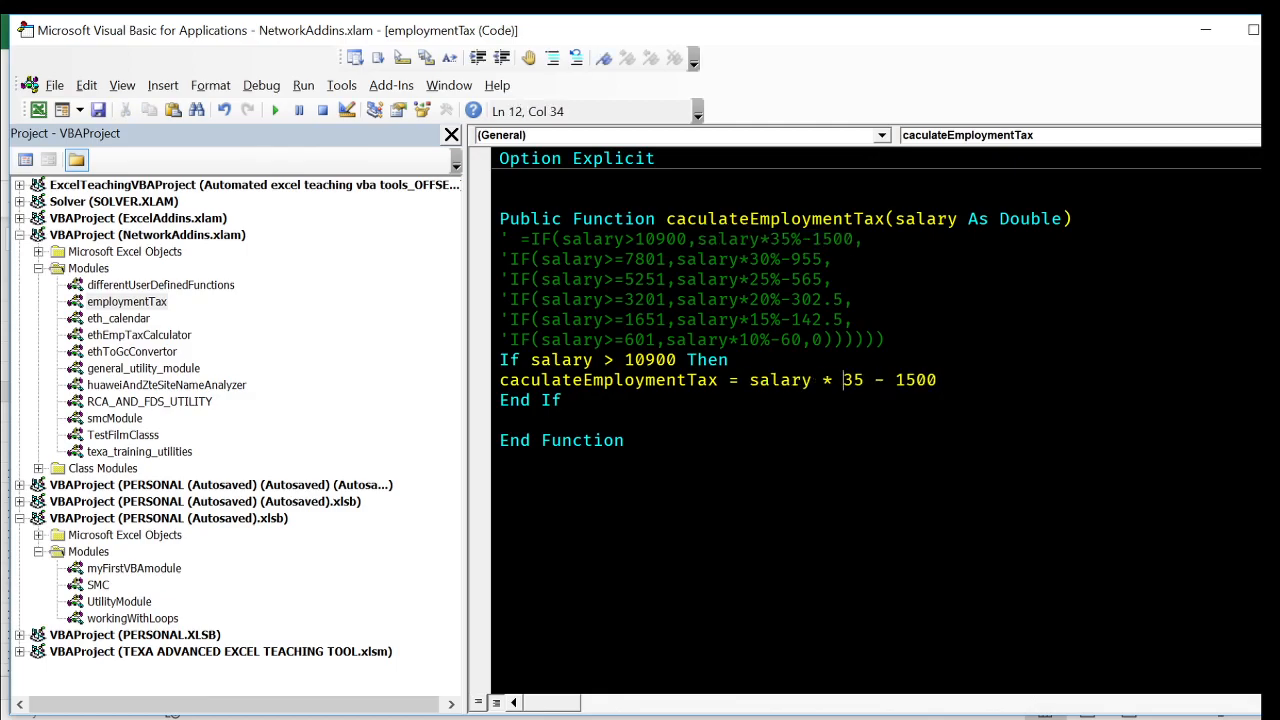
pyautogui.write('0.')
pyautogui.click(503, 420)
# - Copy the If condition and its assignment to make an ElseIf branch with the same content before End If
pyautogui.moveTo(958, 380); pyautogui.dragTo(505, 372)
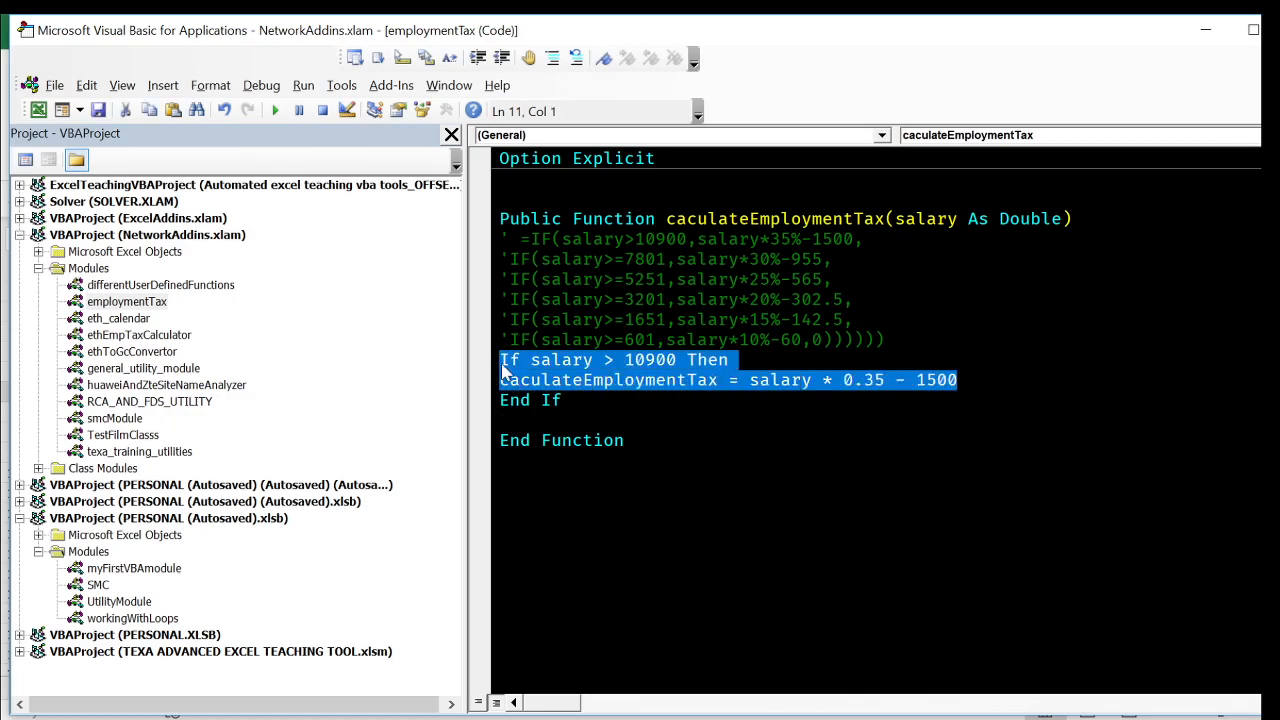
pyautogui.press('Right')
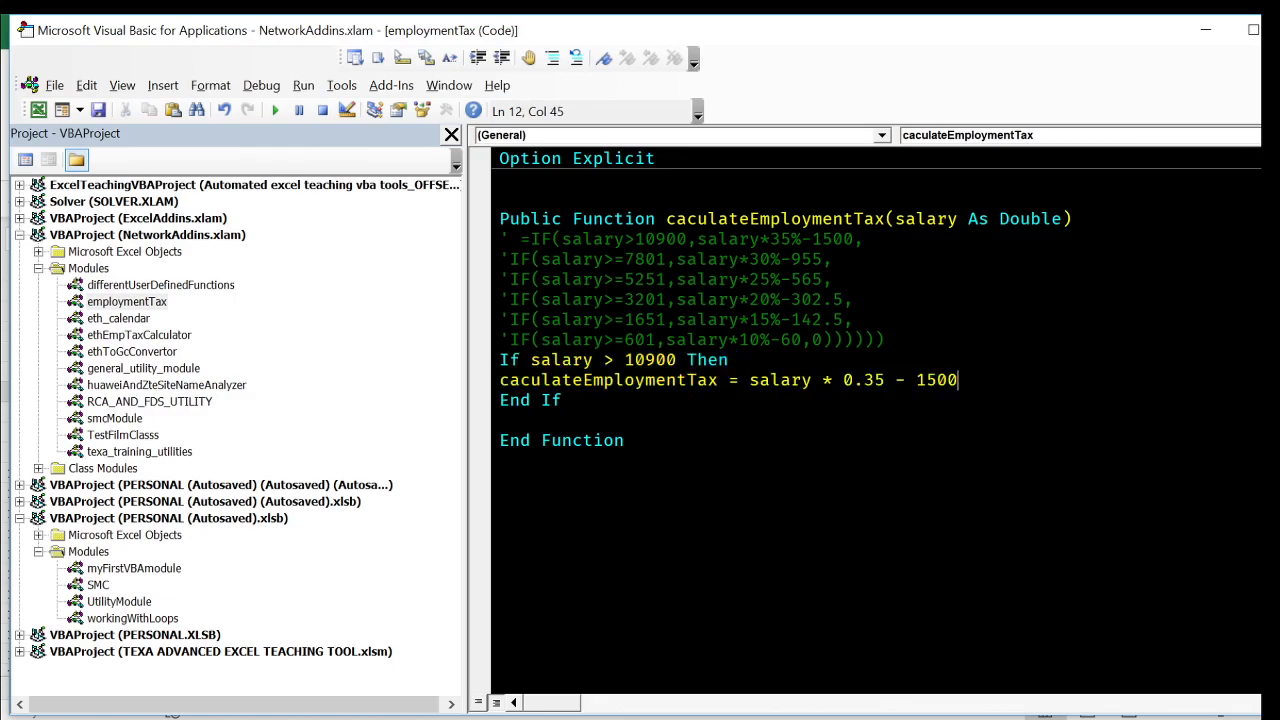
pyautogui.press('Return')
pyautogui.write('else')
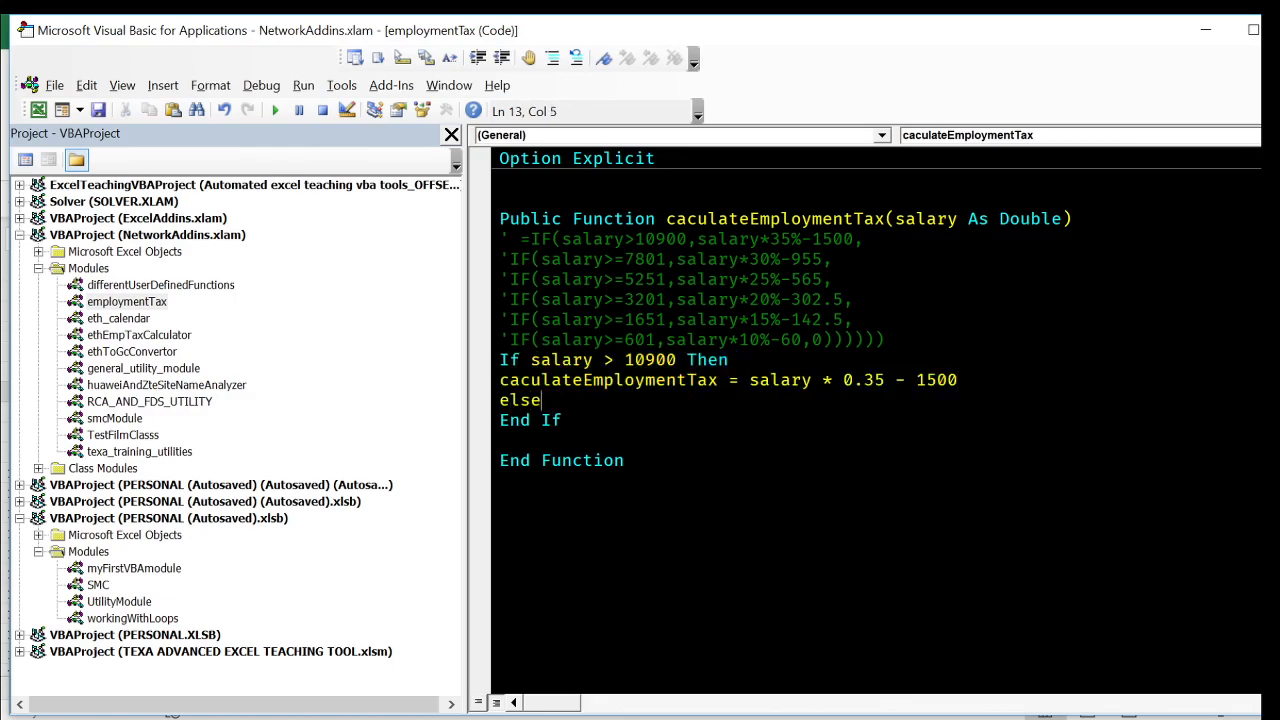
pyautogui.write('If salary > 10900 Then caculateEmploymentTax = salary * 0.35 - 1500')
pyautogui.hotkey('ctrl', 'End')
pyautogui.press('Left')
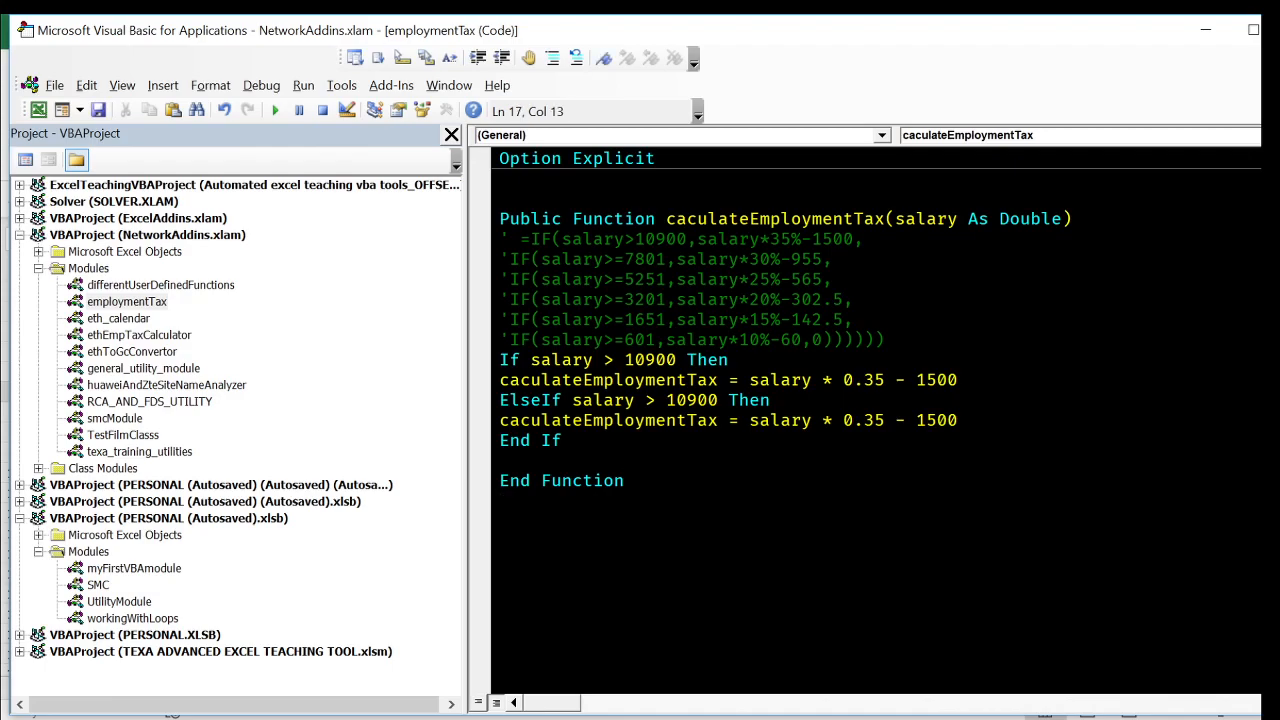
# - Change the ElseIf condition to salary >= 7801, following the second bracket of the commented formula
pyautogui.doubleClick(640, 280)
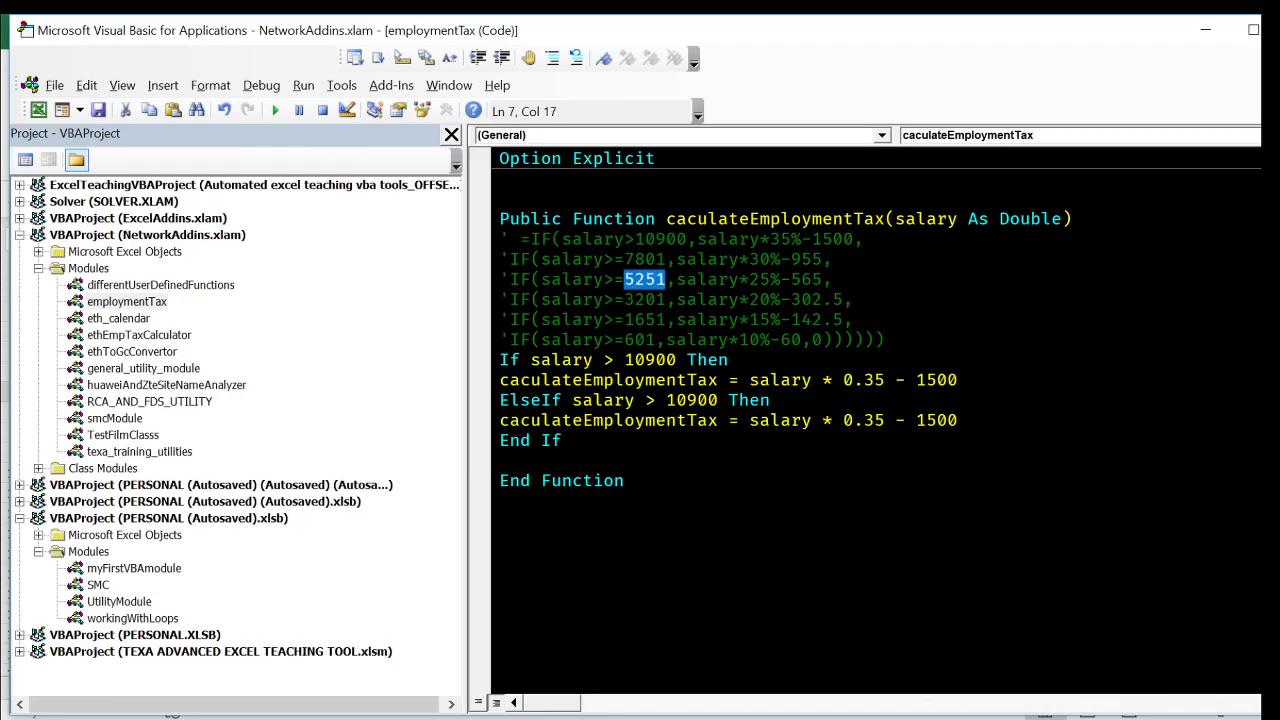
pyautogui.doubleClick(593, 239)
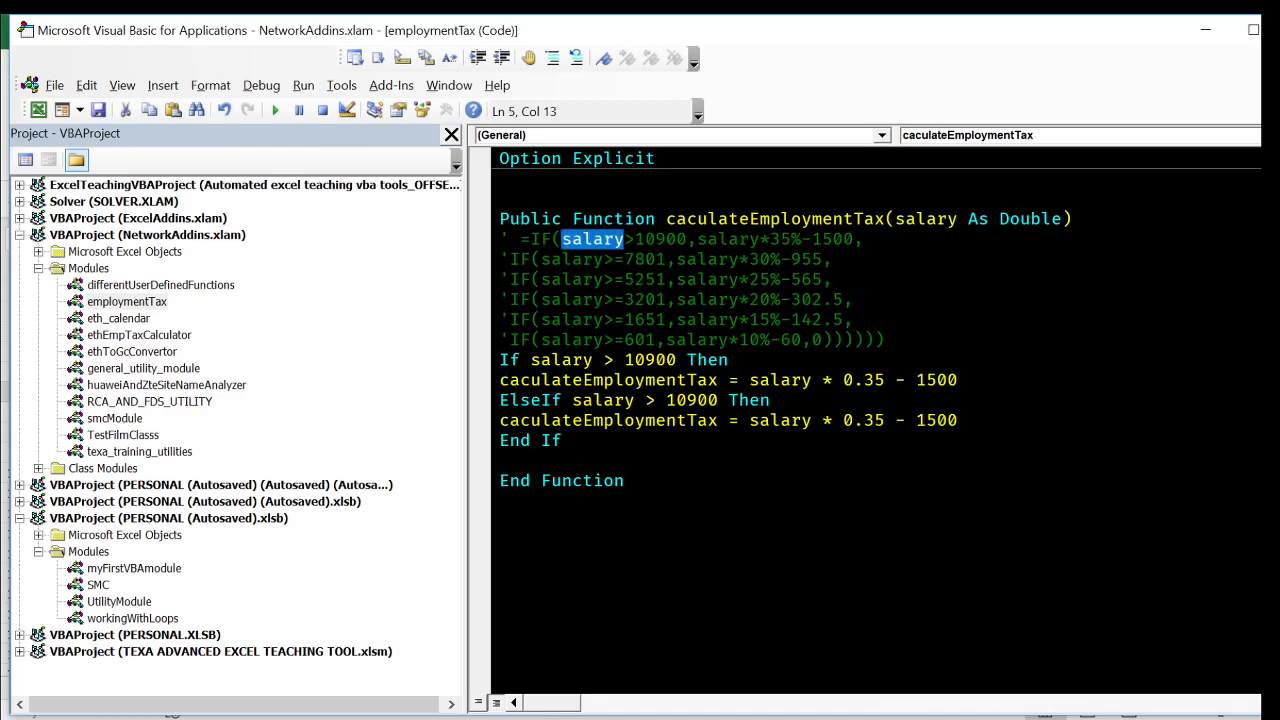
pyautogui.click(647, 259)
pyautogui.doubleClick(645, 259)
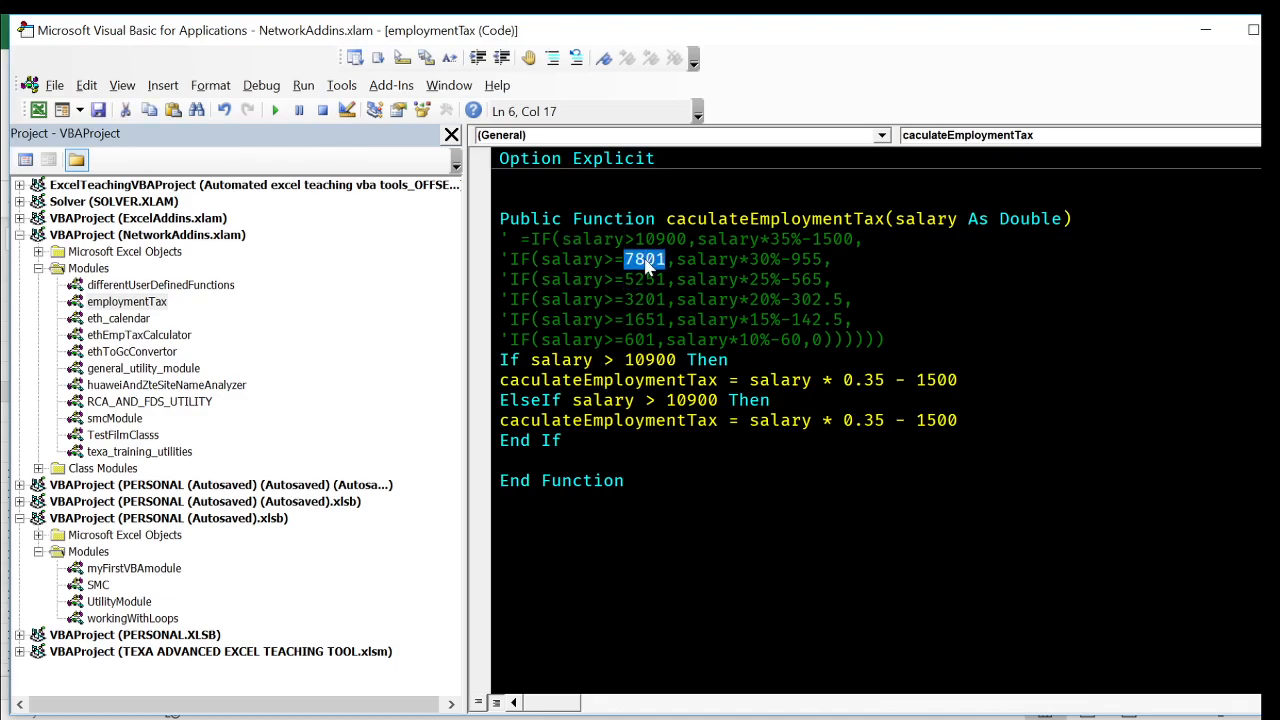
pyautogui.click(656, 400)
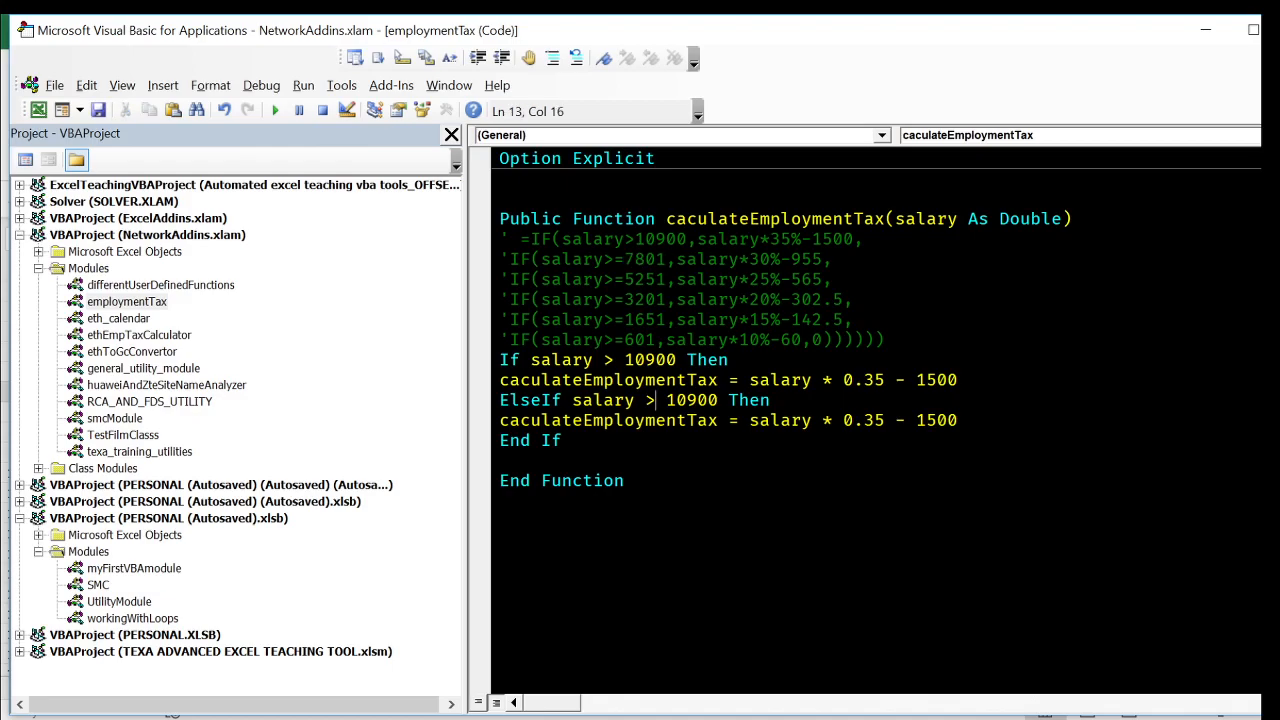
pyautogui.write('=')
pyautogui.doubleClick(700, 403)
pyautogui.write('7801')
# - Replace the 7801 branch's tax expression with the one from the commented formula, written as salary * 0.3 - 955
pyautogui.moveTo(676, 259); pyautogui.dragTo(822, 259)
pyautogui.hotkey('ctrl', 'c')
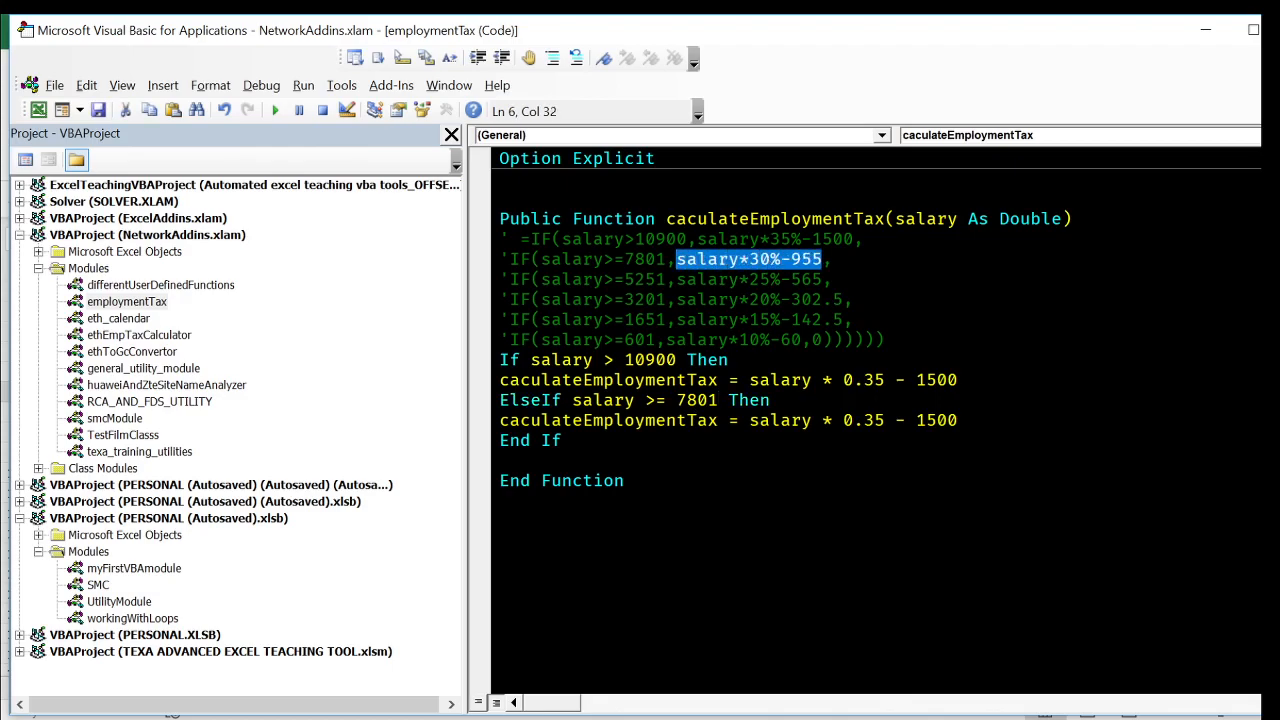
pyautogui.moveTo(750, 420); pyautogui.dragTo(958, 420)
pyautogui.hotkey('ctrl', 'v')
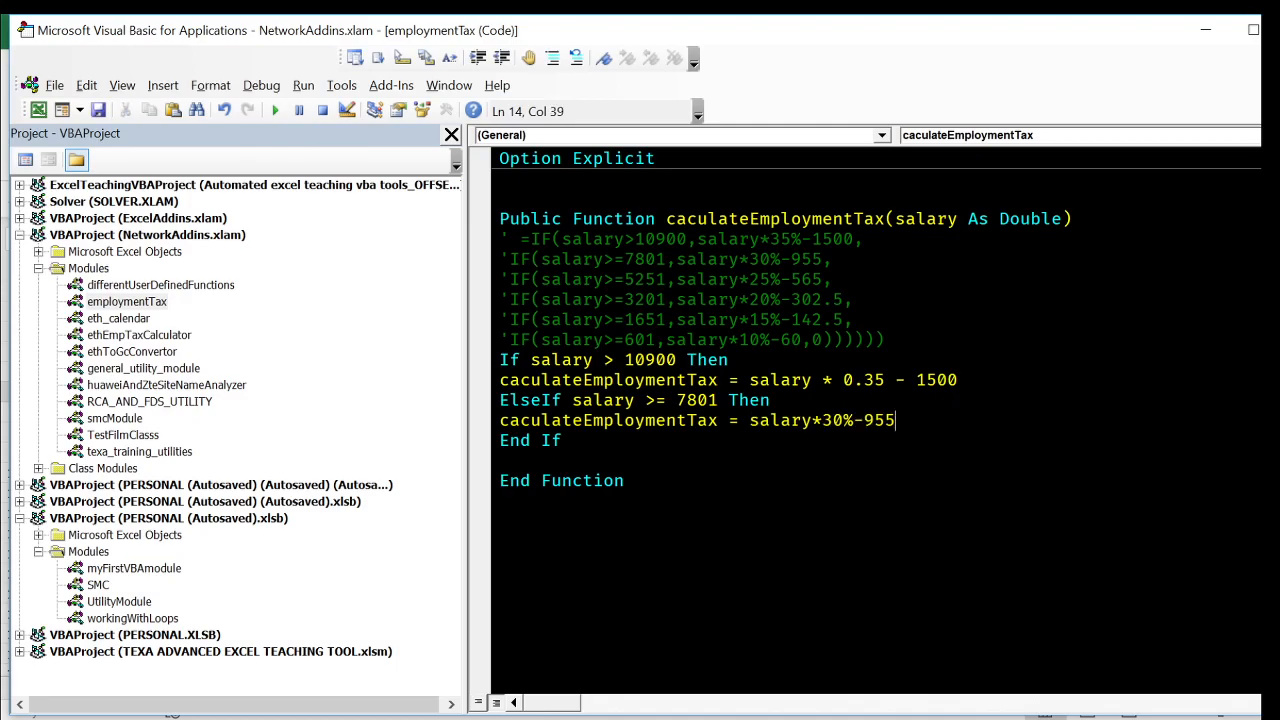
pyautogui.click(502, 460)
pyautogui.click(844, 420)
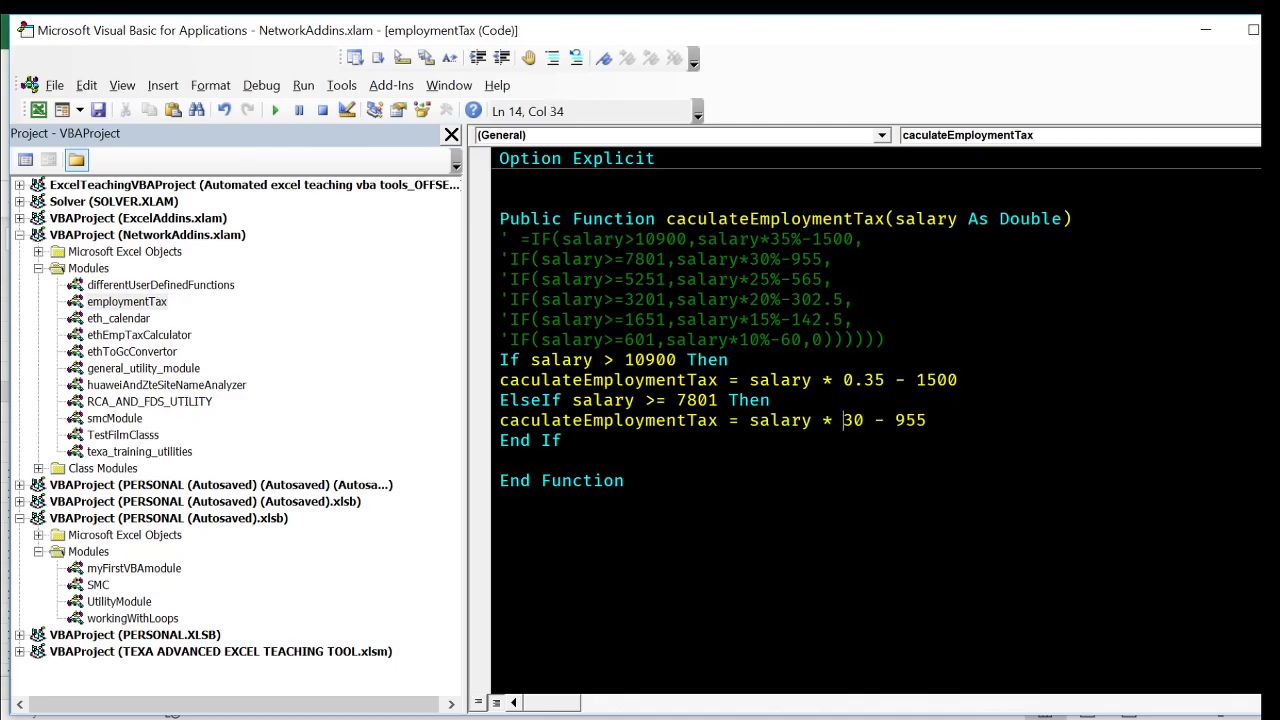
pyautogui.write('0.')
pyautogui.click(502, 500)
# - Duplicate the salary >= 7801 branch before End If and set the copy's threshold to 5251
pyautogui.moveTo(938, 420); pyautogui.dragTo(962, 381)
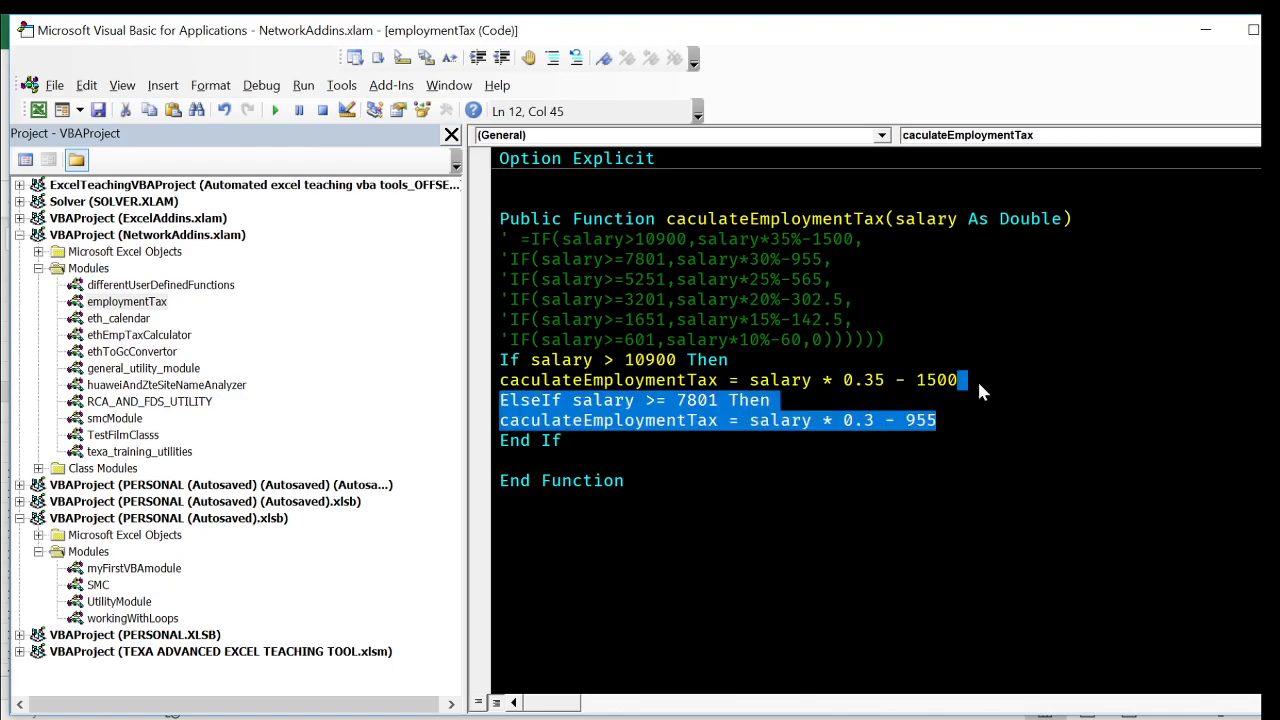
pyautogui.write('ElseIf salary >= 7801 Then caculateEmploymentTax = salary * 0.3 - 955')
pyautogui.write('ElseIf salary >= 7801 Then caculateEmploymentTax = salary * 0.3 - 955')
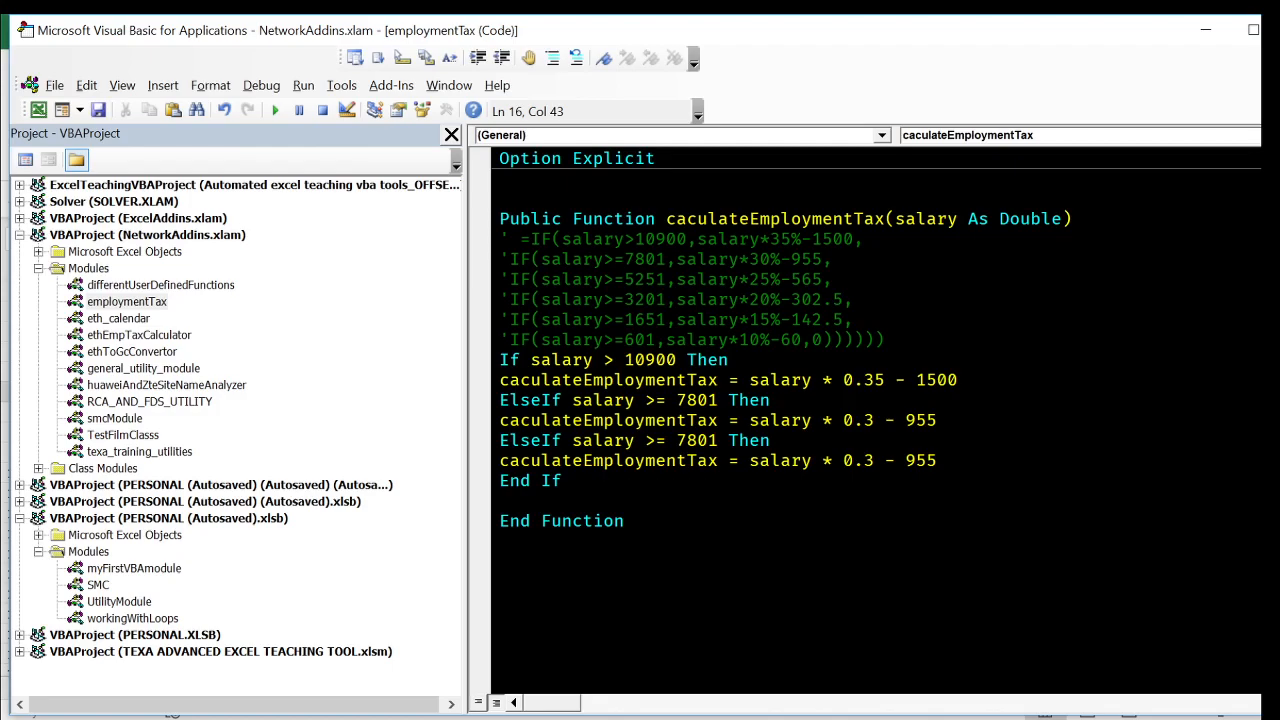
pyautogui.doubleClick(632, 281)
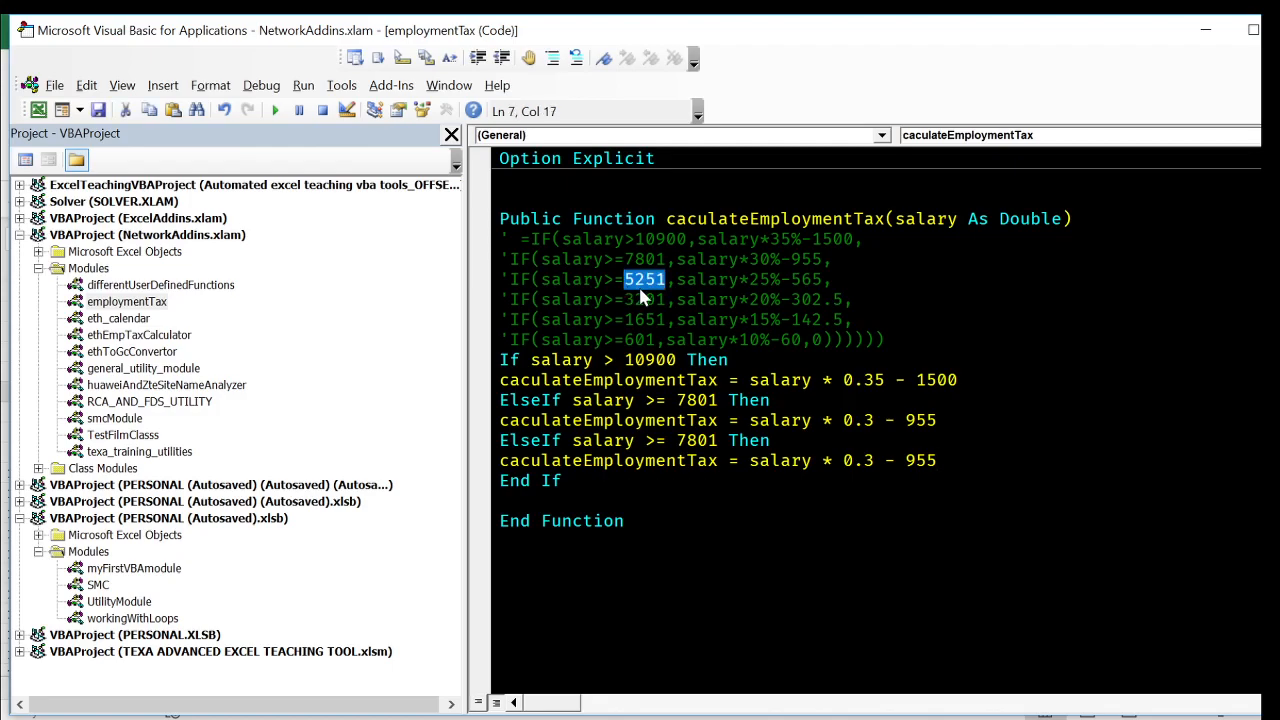
pyautogui.hotkey('ctrl', 'c')
pyautogui.doubleClick(697, 441)
pyautogui.hotkey('ctrl', 'v')
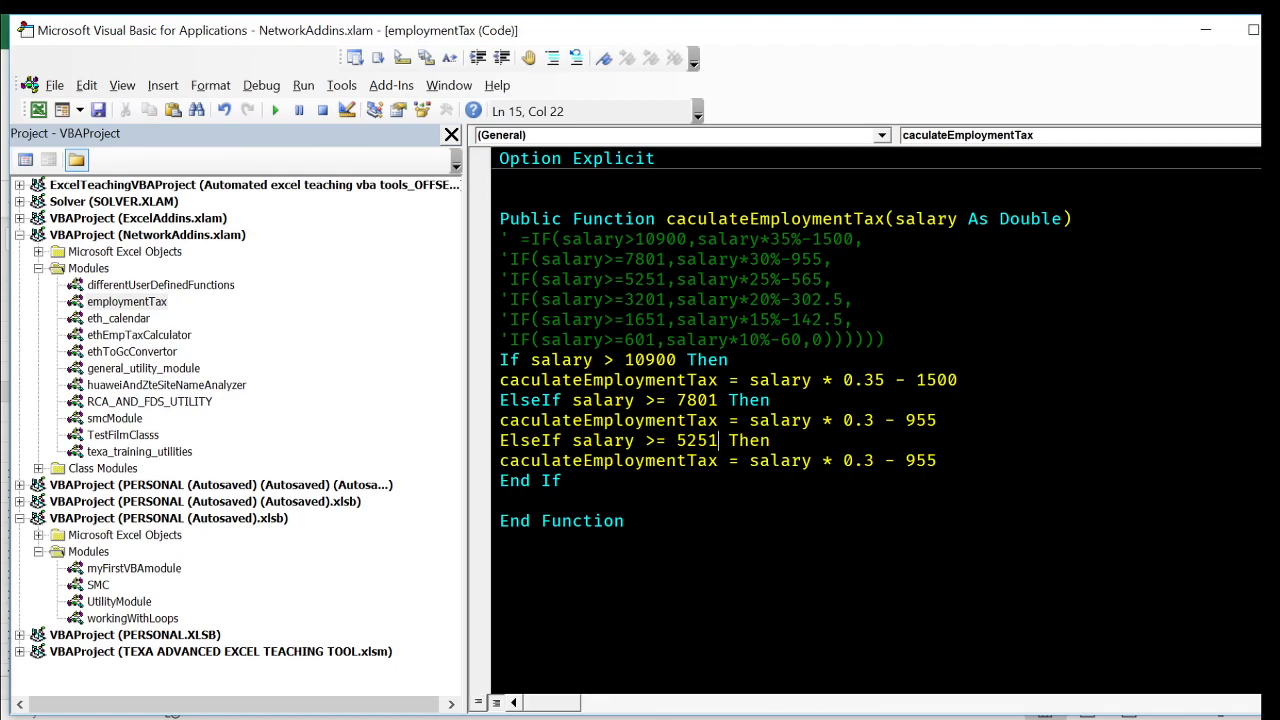
# - Replace the 5251 branch's tax expression with the one from the commented formula, written as salary * 0.25 - 565
pyautogui.moveTo(676, 279); pyautogui.dragTo(822, 279)
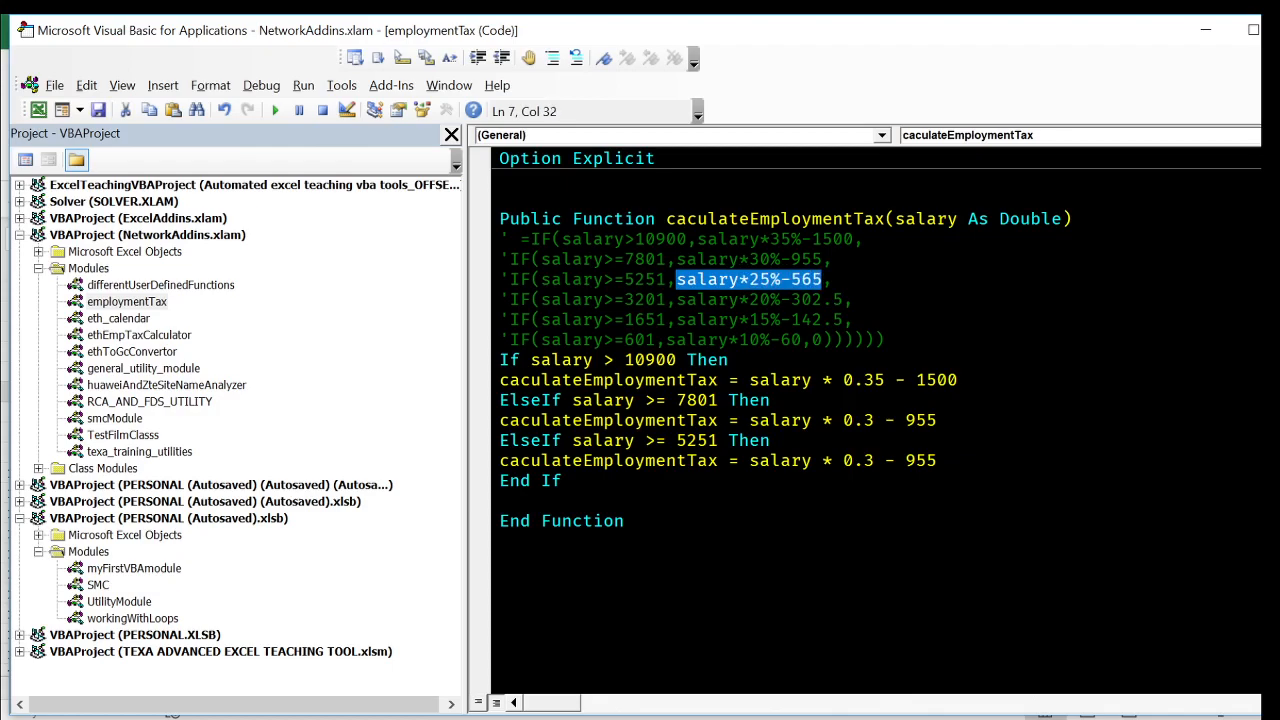
pyautogui.hotkey('ctrl', 'c')
pyautogui.moveTo(739, 460); pyautogui.dragTo(937, 460)
pyautogui.hotkey('ctrl', 'v')
pyautogui.click(500, 501)
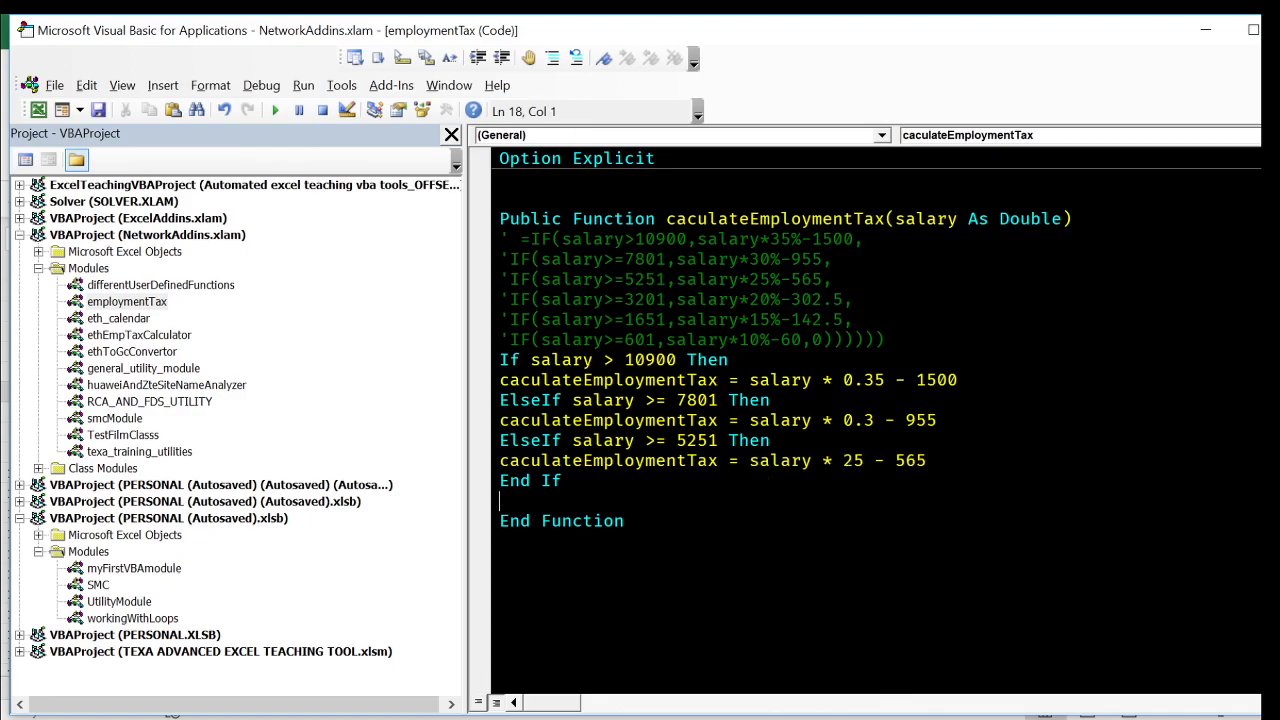
pyautogui.click(844, 461)
pyautogui.write('0.')
# - Duplicate the salary >= 5251 branch before End If and set the copy's threshold to 3201
pyautogui.click(948, 461)
pyautogui.moveTo(948, 461); pyautogui.dragTo(937, 421)
pyautogui.hotkey('ctrl', 'c')
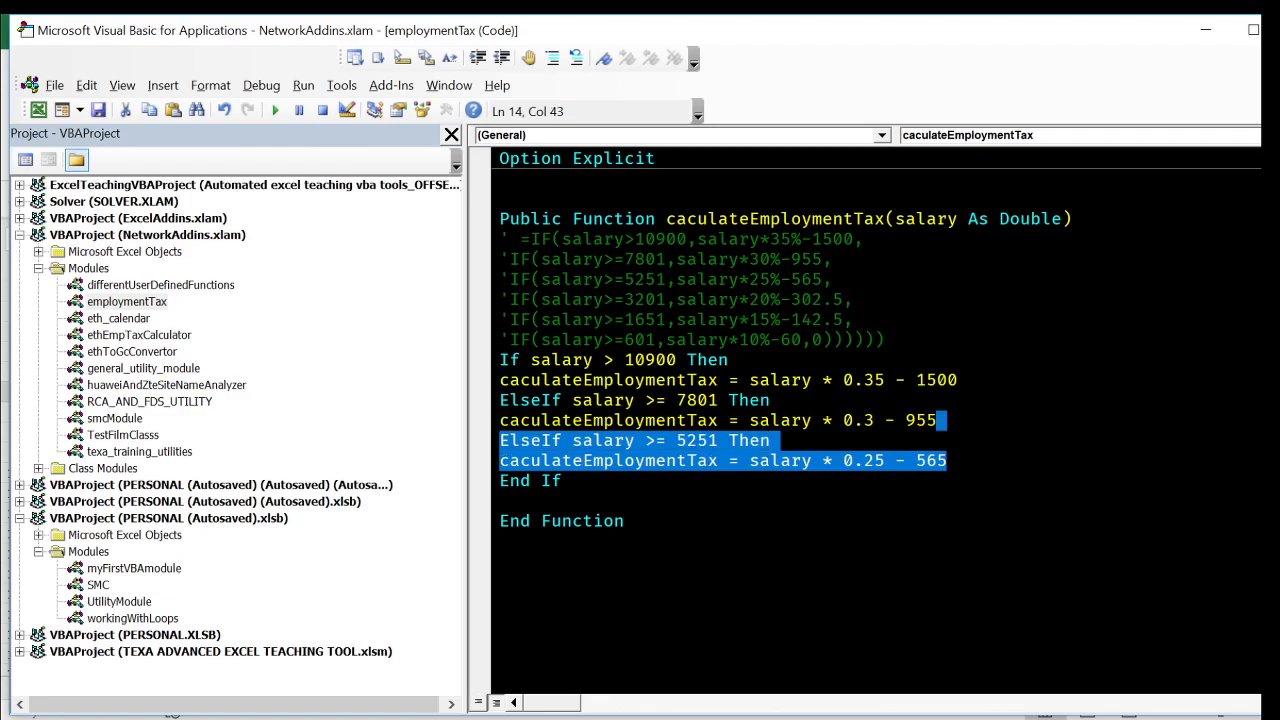
pyautogui.press('Right')
pyautogui.hotkey('ctrl', 'v')
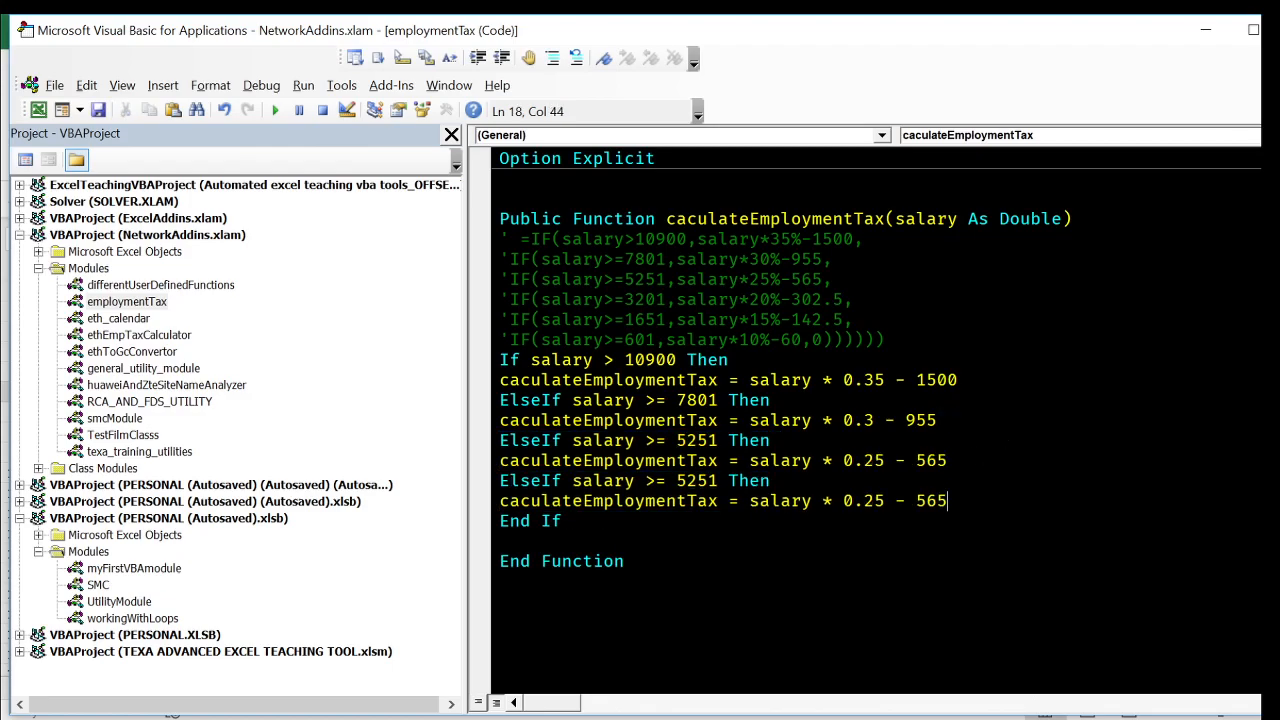
pyautogui.doubleClick(645, 300)
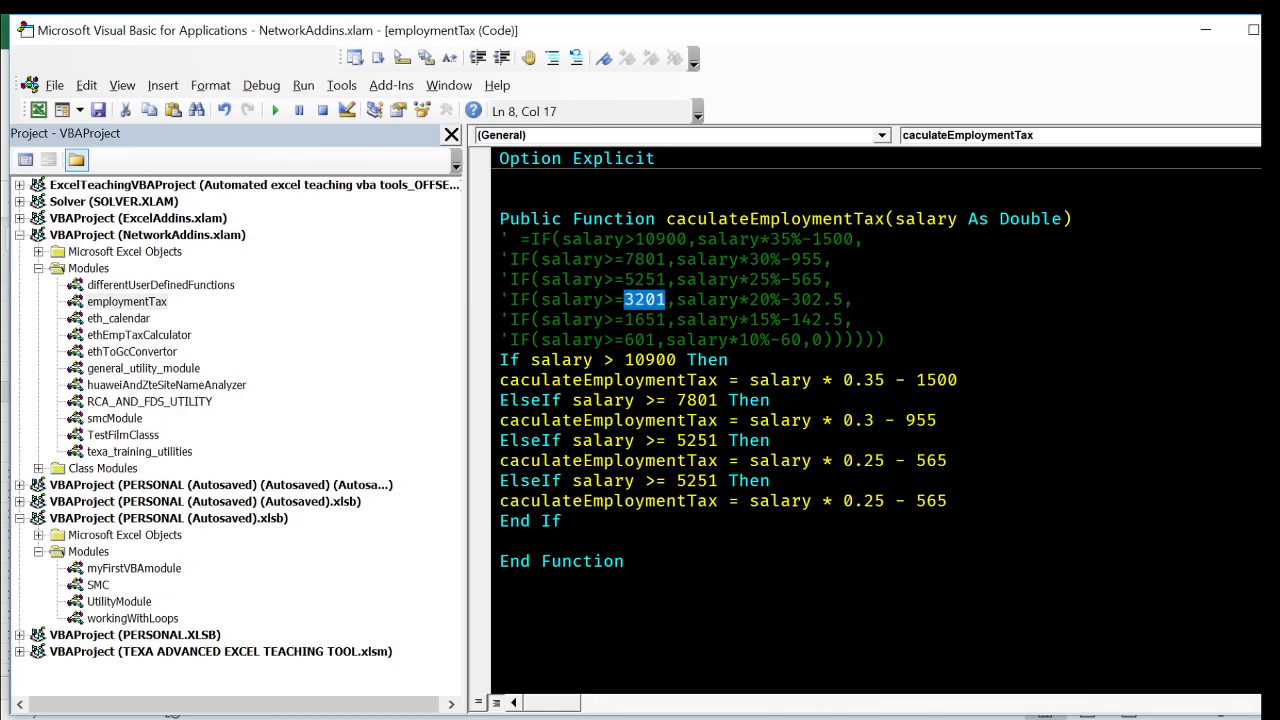
pyautogui.doubleClick(695, 480)
pyautogui.hotkey('ctrl', 'v')
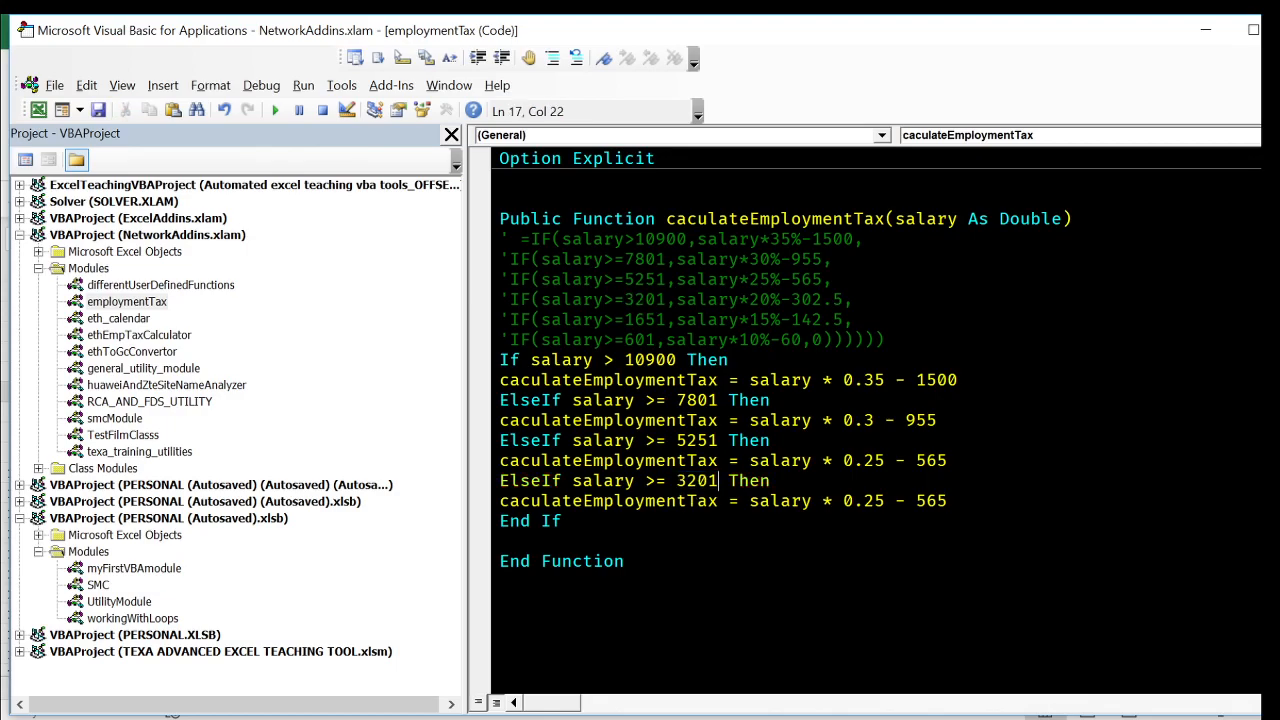
# - Replace the 3201 branch's tax expression with the one from the commented formula, written as salary * 0.2 - 302.5
pyautogui.moveTo(677, 300); pyautogui.dragTo(843, 300)
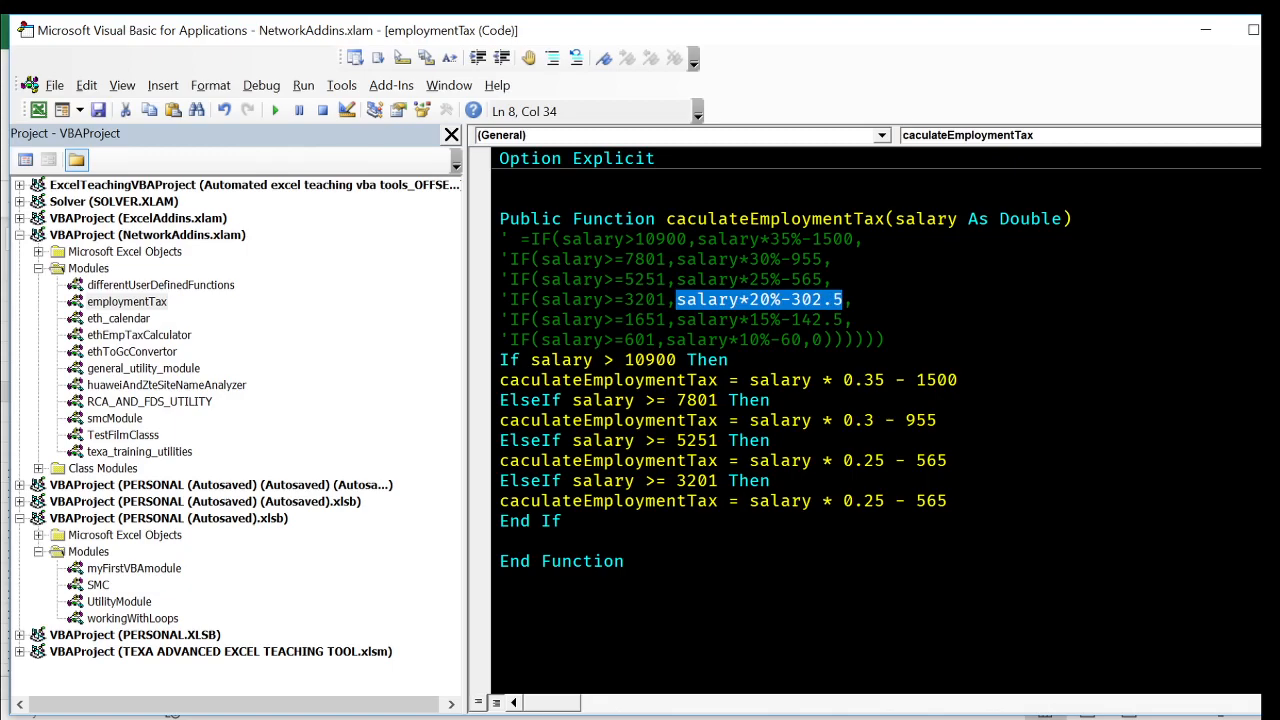
pyautogui.moveTo(750, 501); pyautogui.dragTo(947, 501)
pyautogui.hotkey('ctrl', 'v')
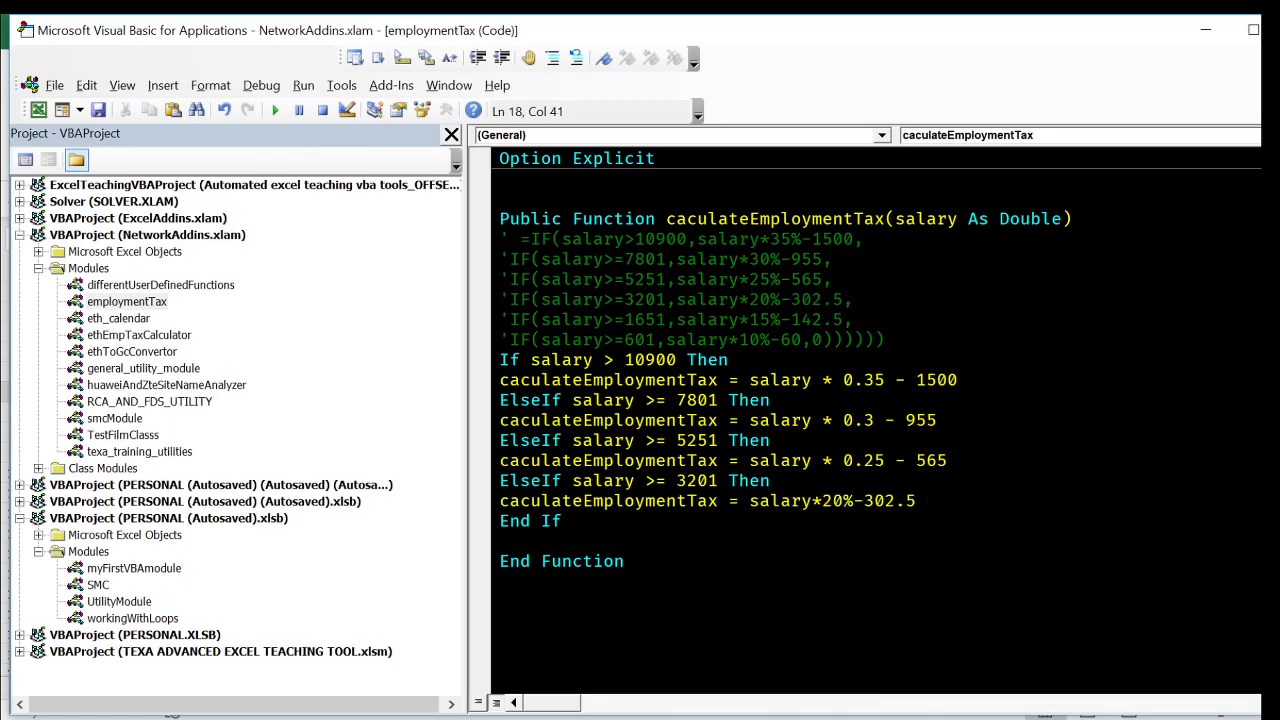
pyautogui.click(822, 501)
pyautogui.click(500, 582)
pyautogui.click(834, 501)
pyautogui.press('Right')
pyautogui.write('0.')
pyautogui.click(500, 541)
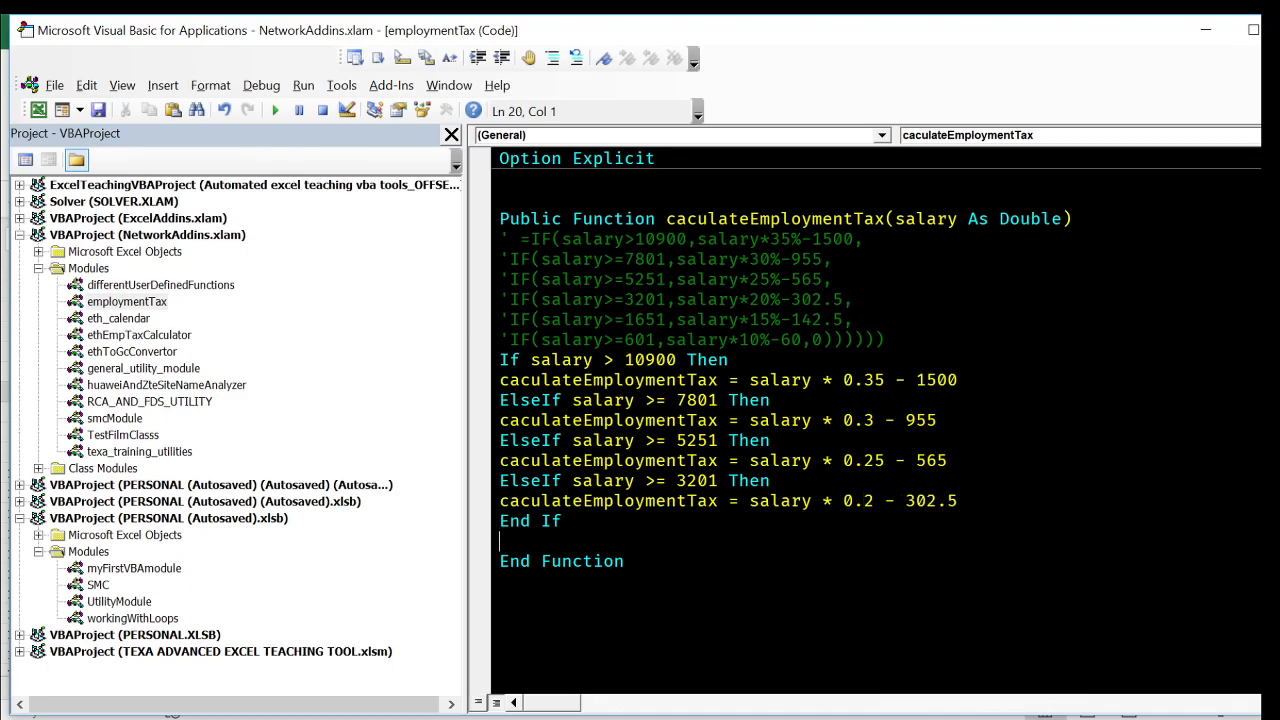
# - Duplicate the salary >= 3201 branch before End If and set the copy's threshold to 1651
pyautogui.moveTo(958, 501); pyautogui.dragTo(958, 461)
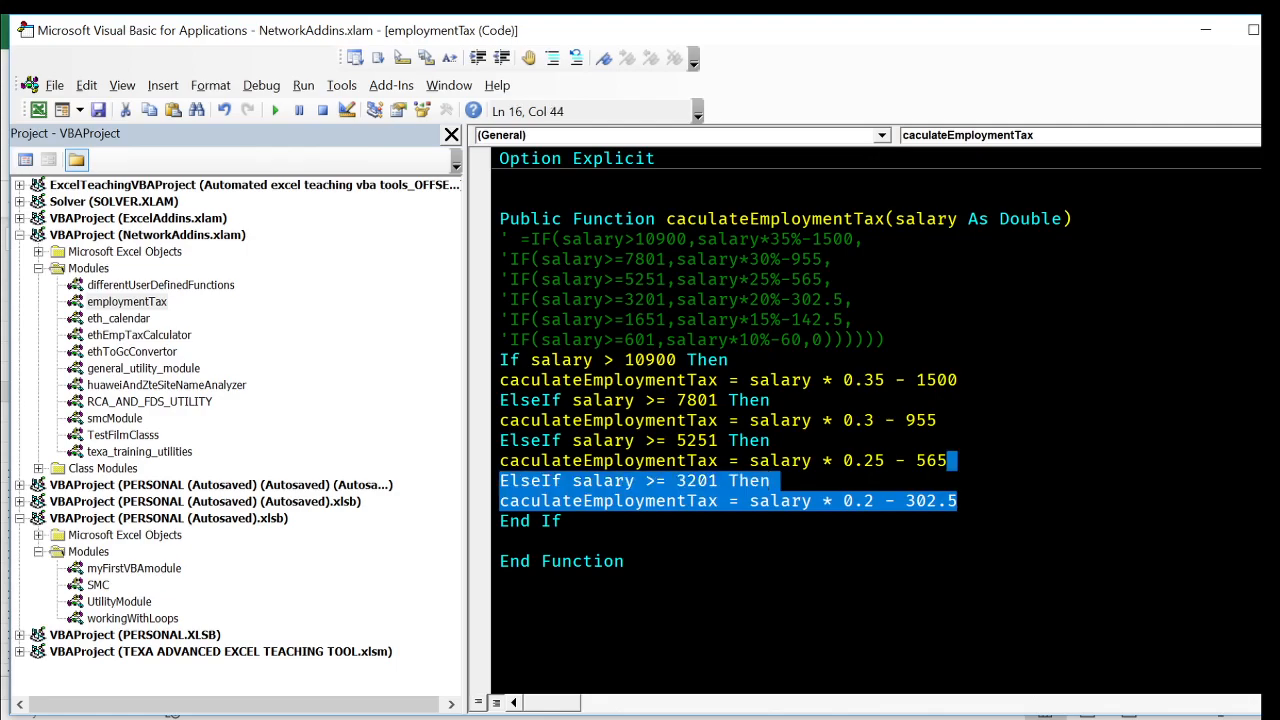
pyautogui.press('Right')
pyautogui.hotkey('ctrl', 'v')
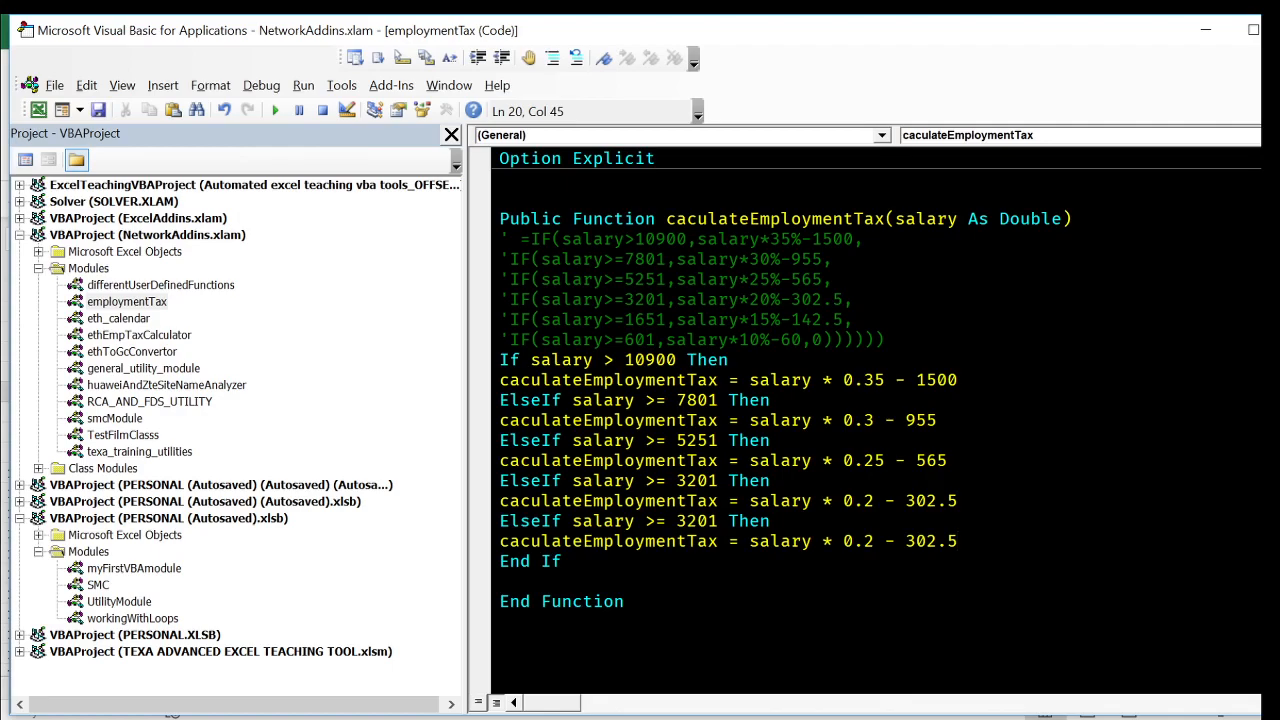
pyautogui.doubleClick(651, 320)
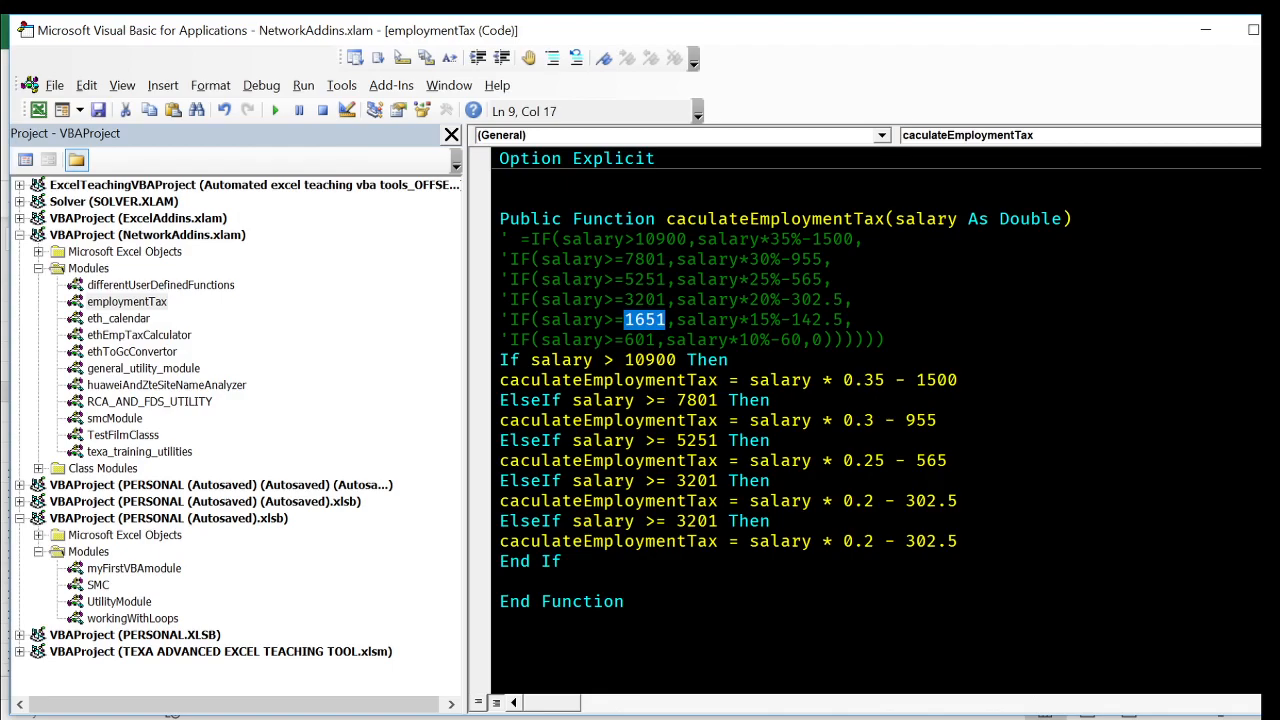
pyautogui.doubleClick(697, 521)
pyautogui.hotkey('ctrl', 'v')
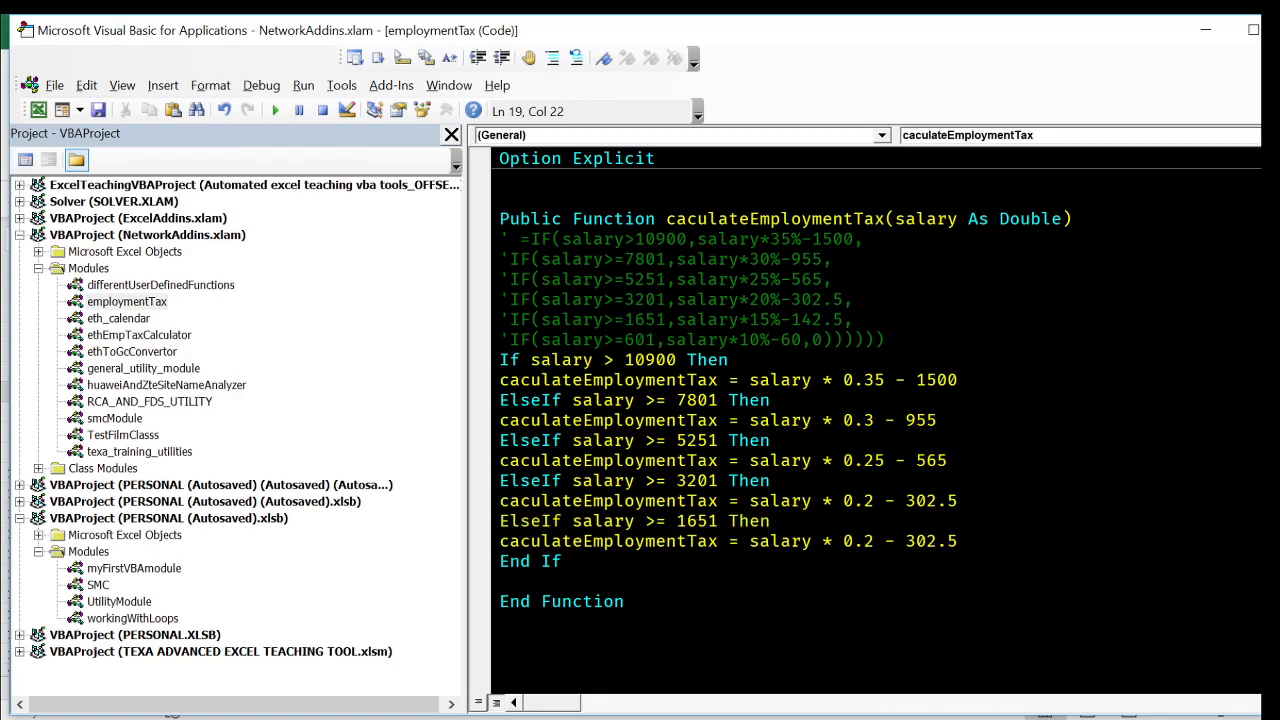
# - Replace the 1651 branch's tax expression with the one from the commented formula, written as salary * 0.15 - 142.5 without the trailing comma
pyautogui.moveTo(676, 320); pyautogui.dragTo(852, 320)
pyautogui.hotkey('ctrl', 'c')
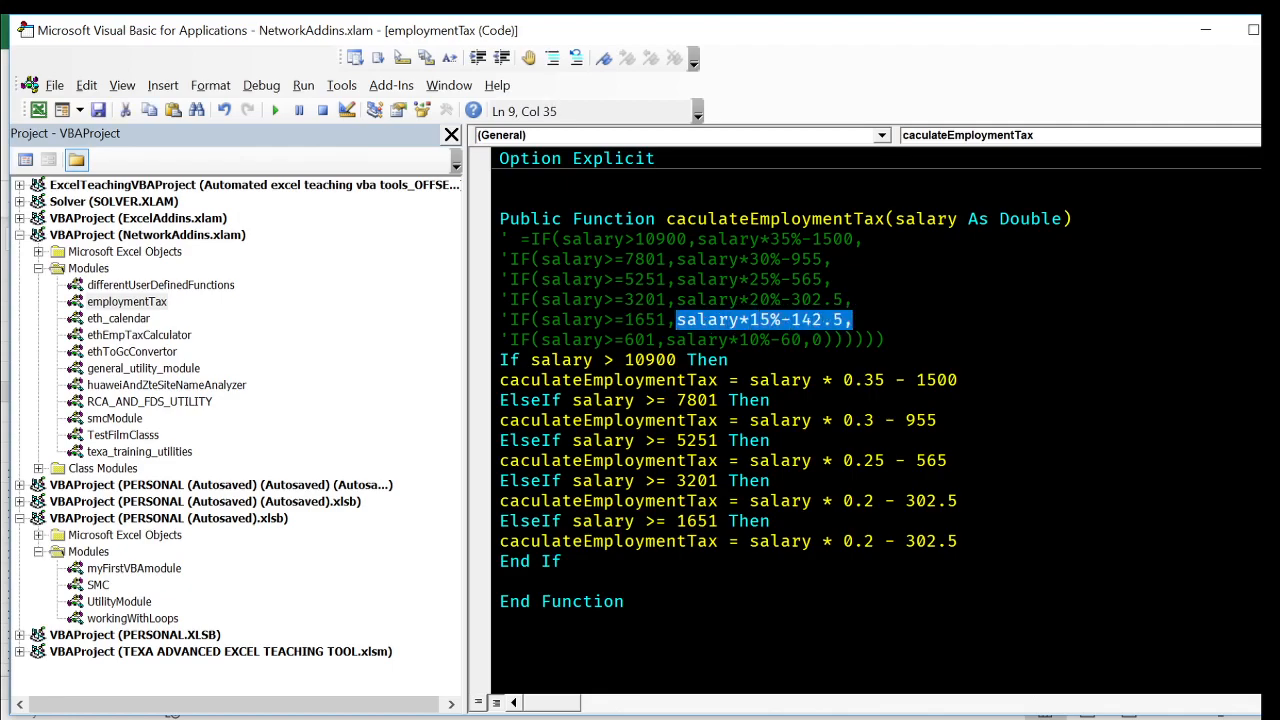
pyautogui.moveTo(748, 541); pyautogui.dragTo(968, 541)
pyautogui.hotkey('ctrl', 'v')
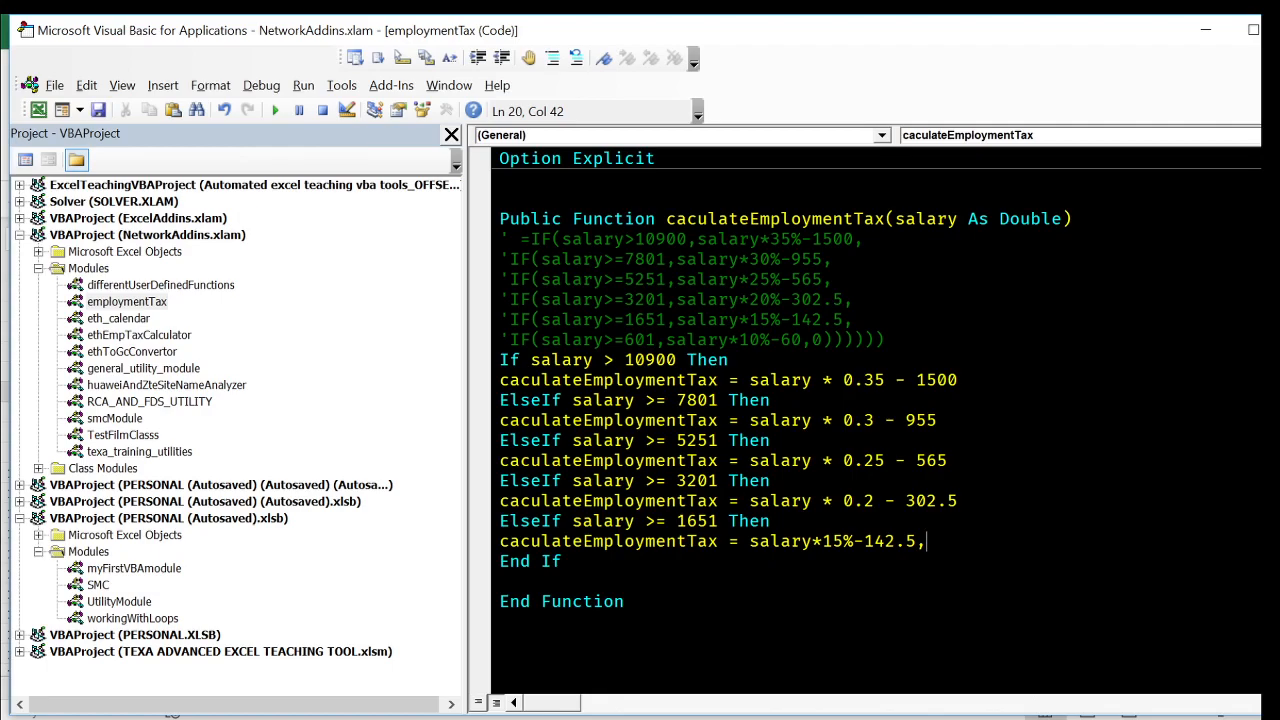
pyautogui.click(857, 565)
pyautogui.click(939, 610)
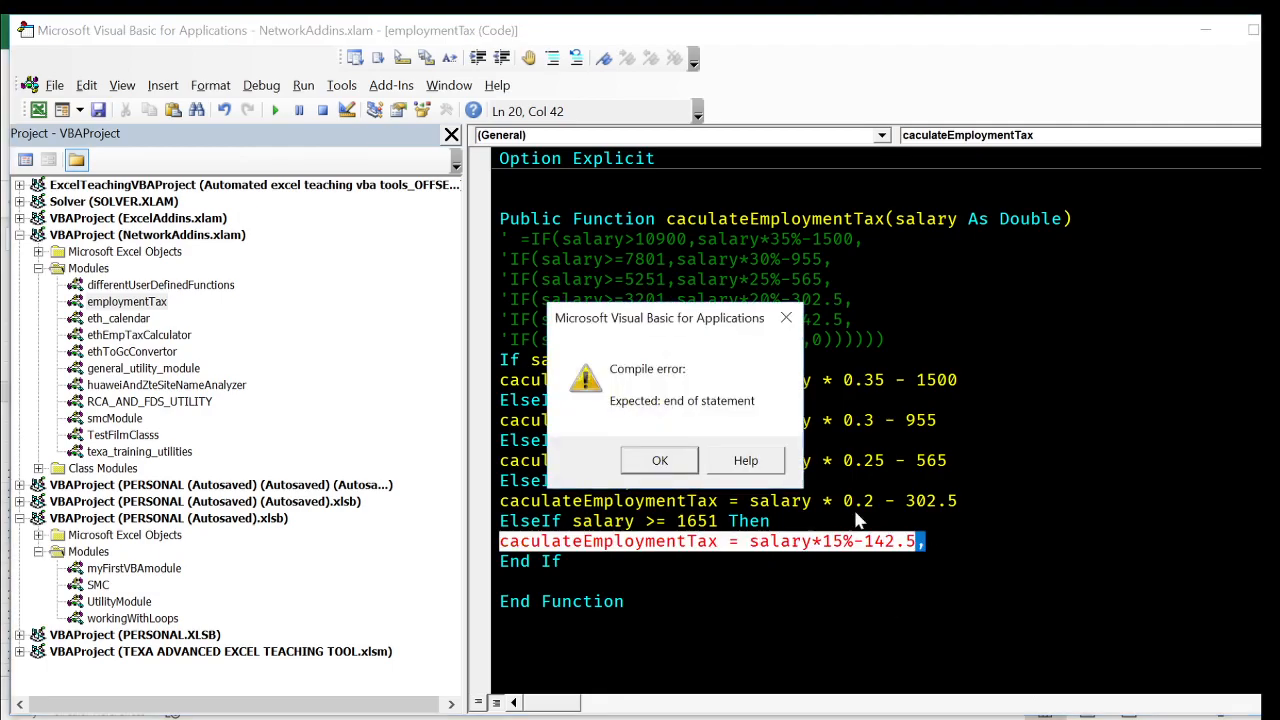
pyautogui.press('Return')
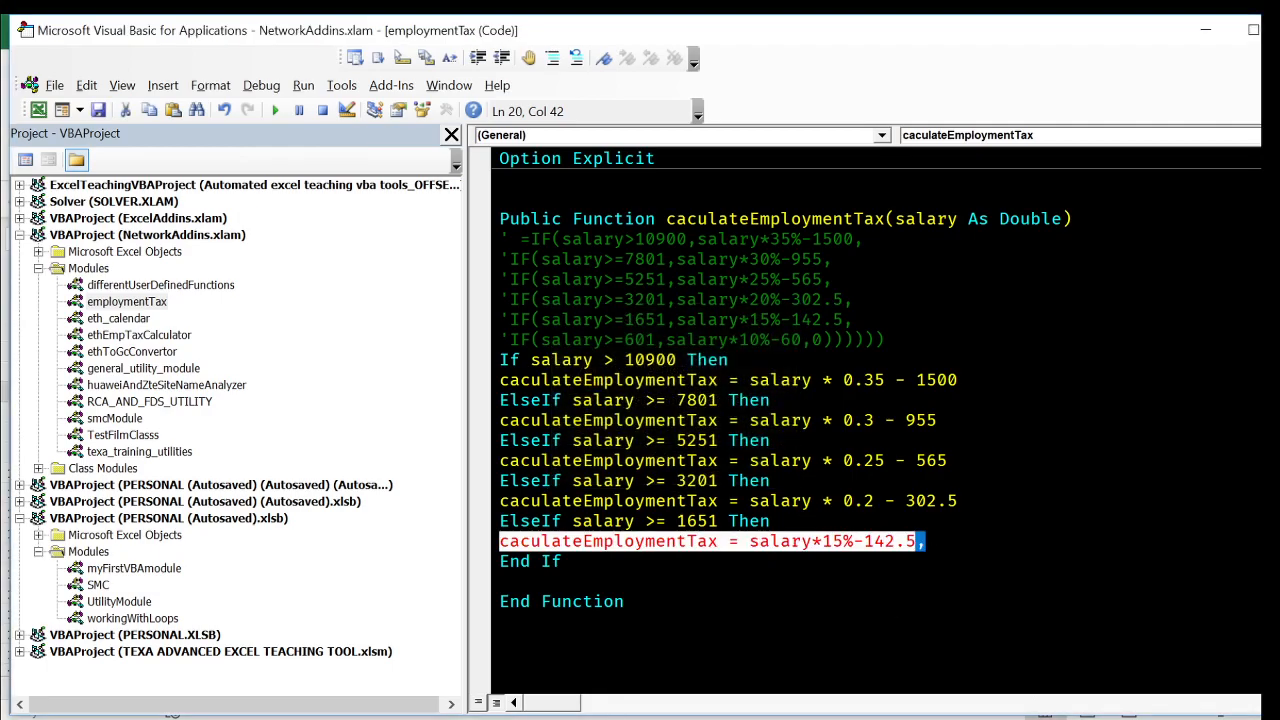
pyautogui.press('BackSpace')
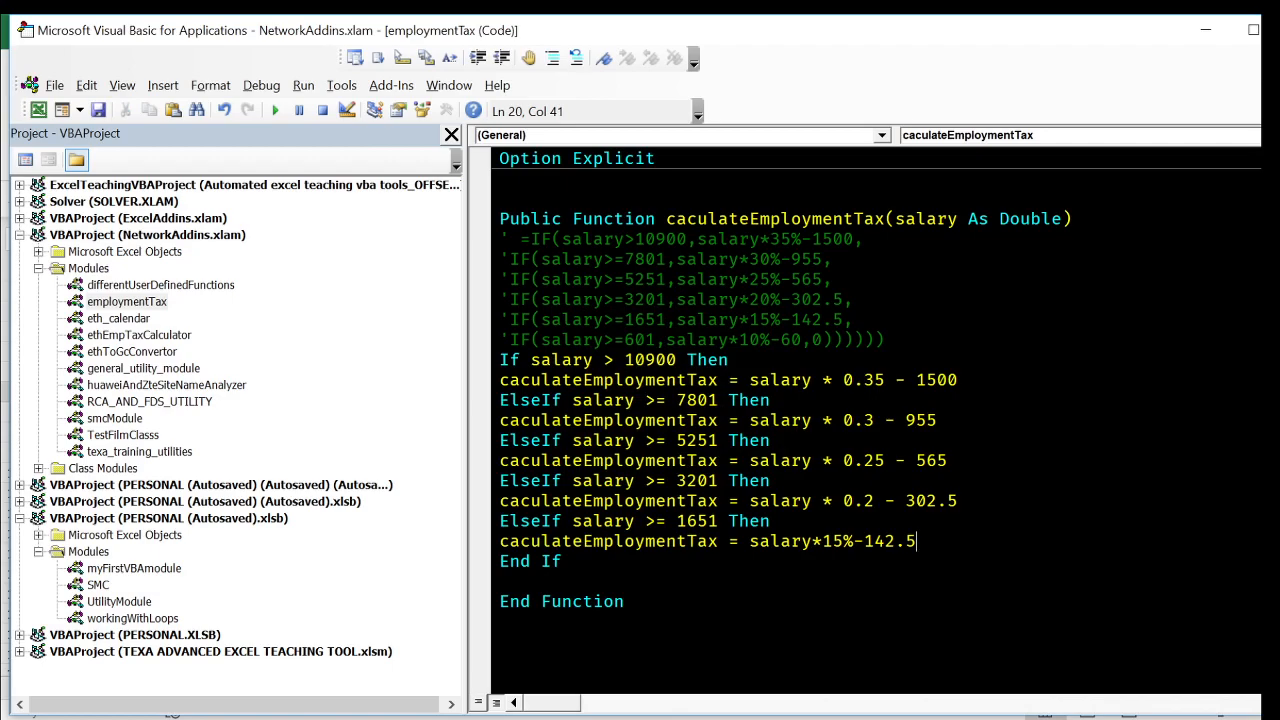
pyautogui.click(625, 602)
pyautogui.click(843, 541)
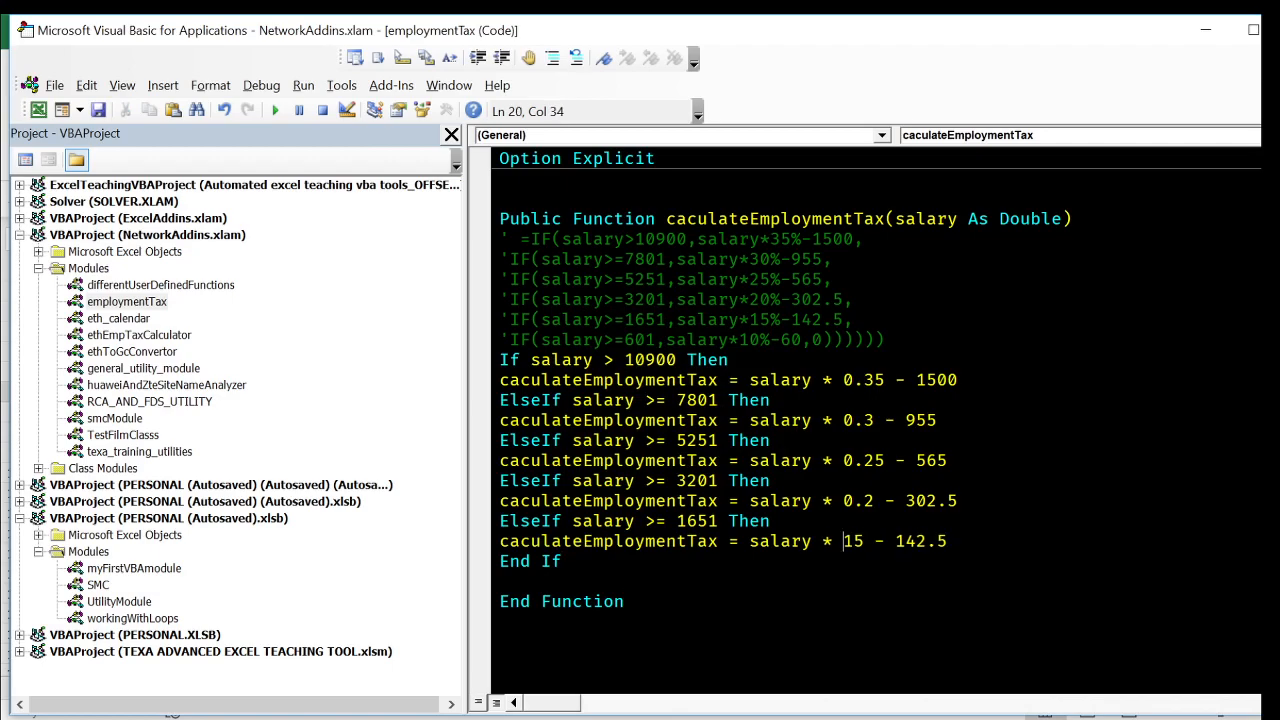
pyautogui.write('0.')
pyautogui.click(501, 582)
# - Duplicate the salary >= 1651 branch before End If and set the copy's threshold to 601
pyautogui.press('Up')
pyautogui.press('Up')
pyautogui.press('End')
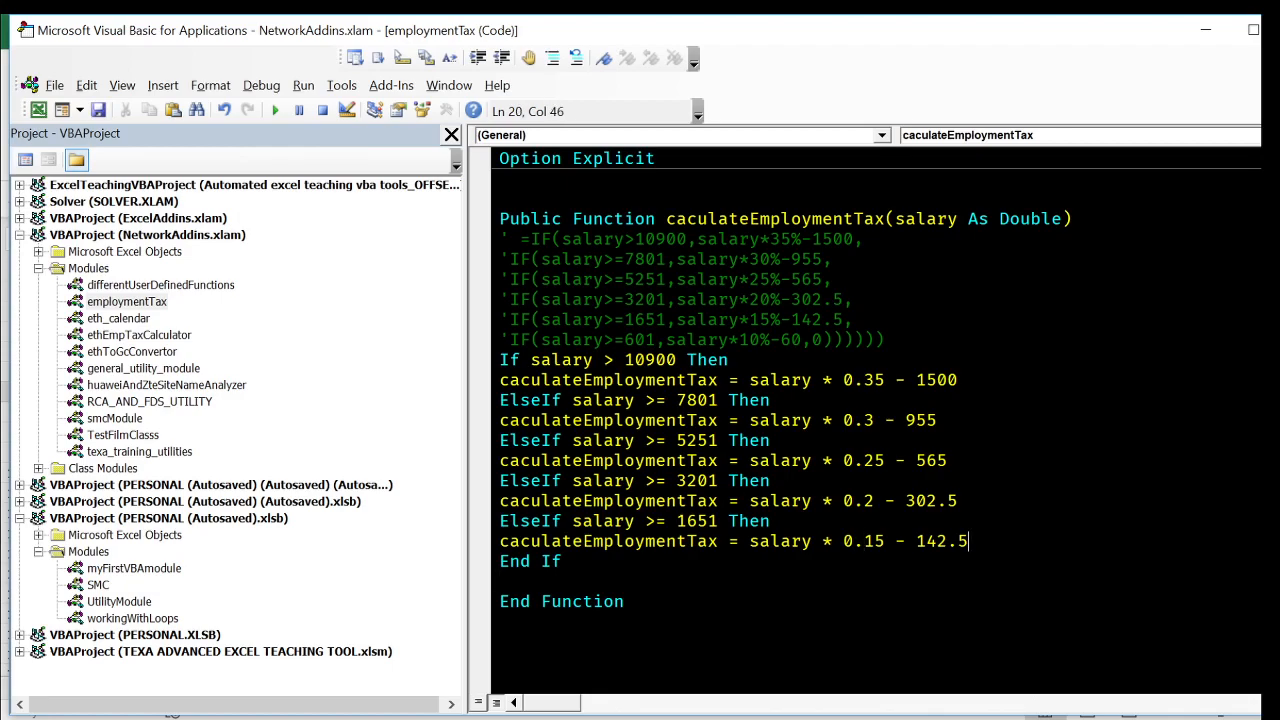
pyautogui.hotkey('shift', 'Up')
pyautogui.hotkey('shift', 'Up')
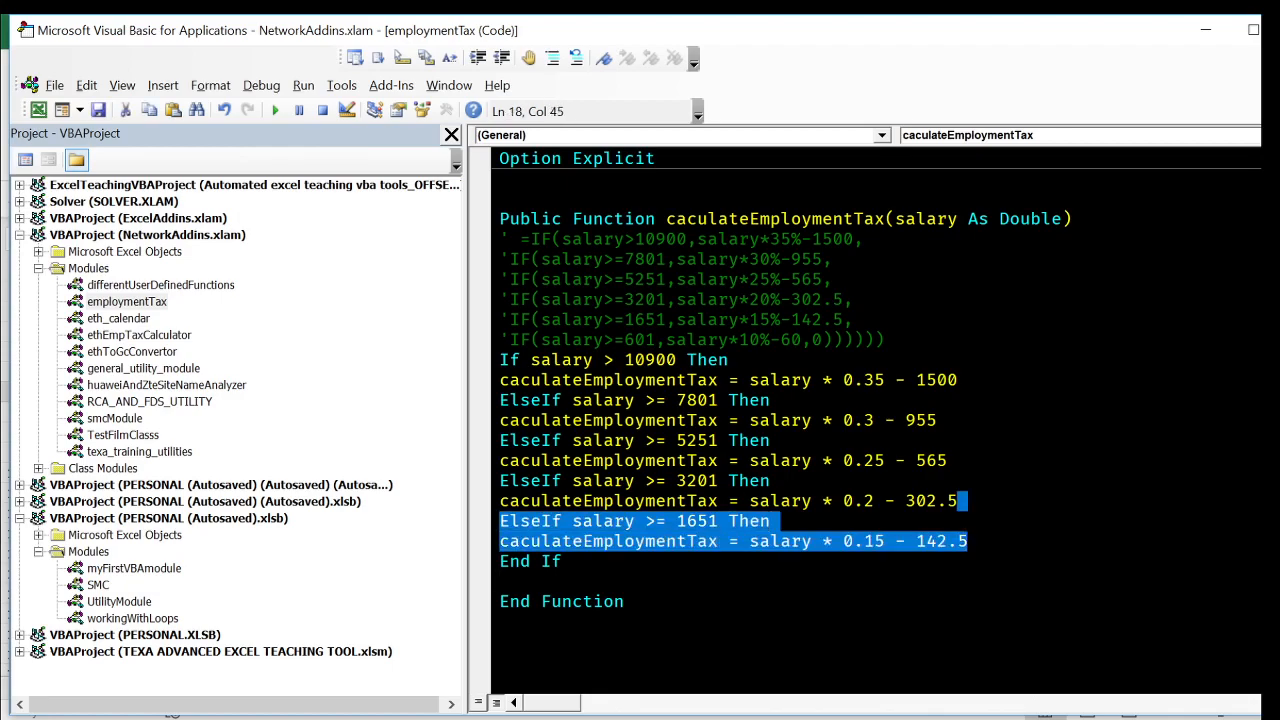
pyautogui.hotkey('ctrl', 'c')
pyautogui.press('Right')
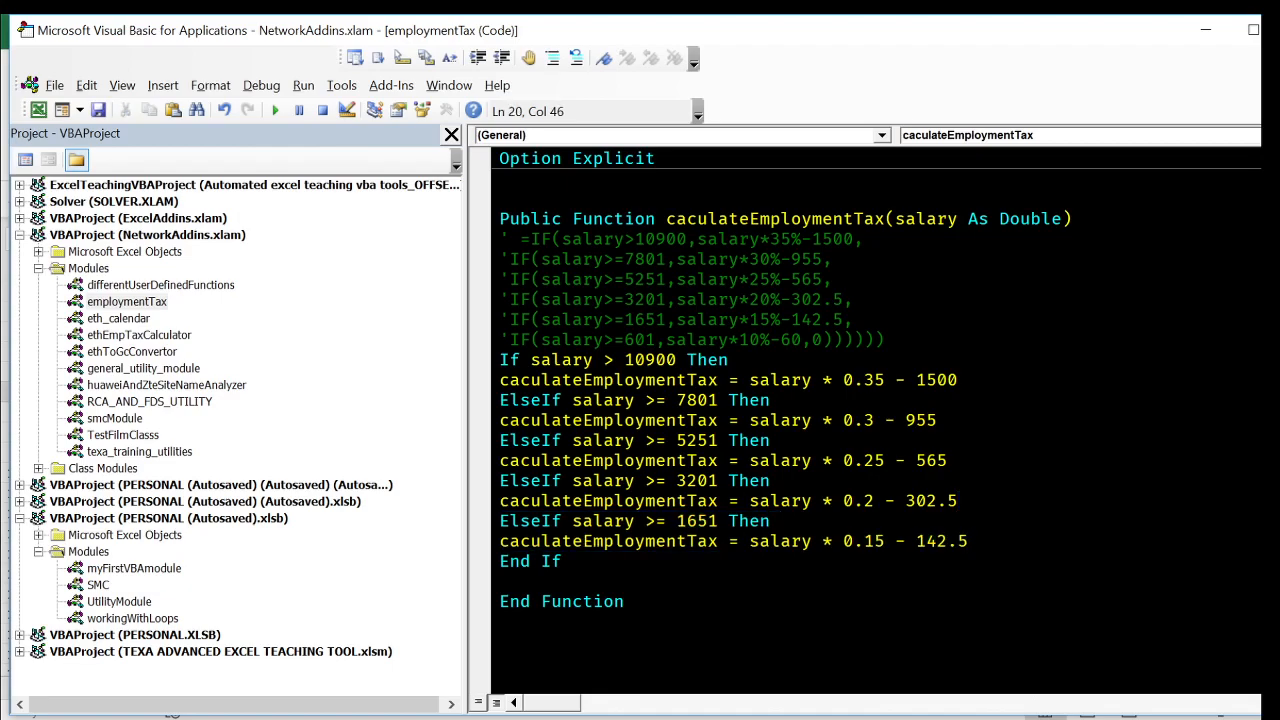
pyautogui.hotkey('ctrl', 'v')
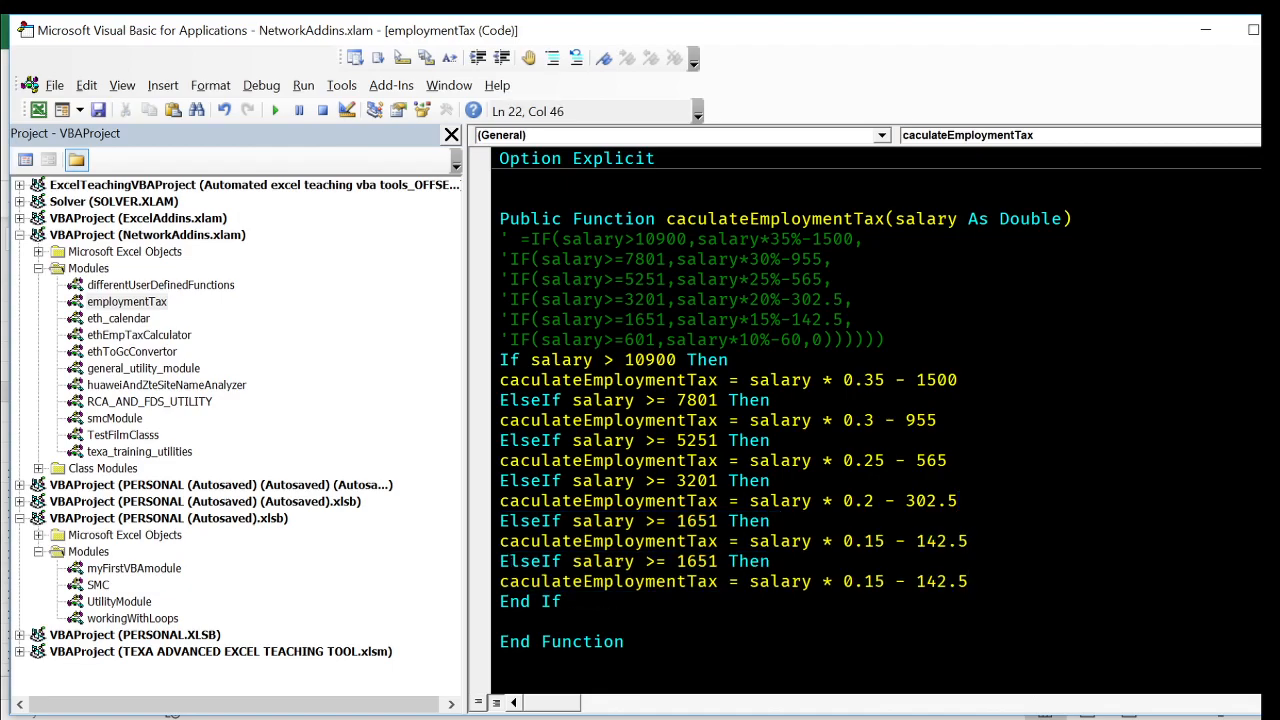
pyautogui.doubleClick(640, 340)
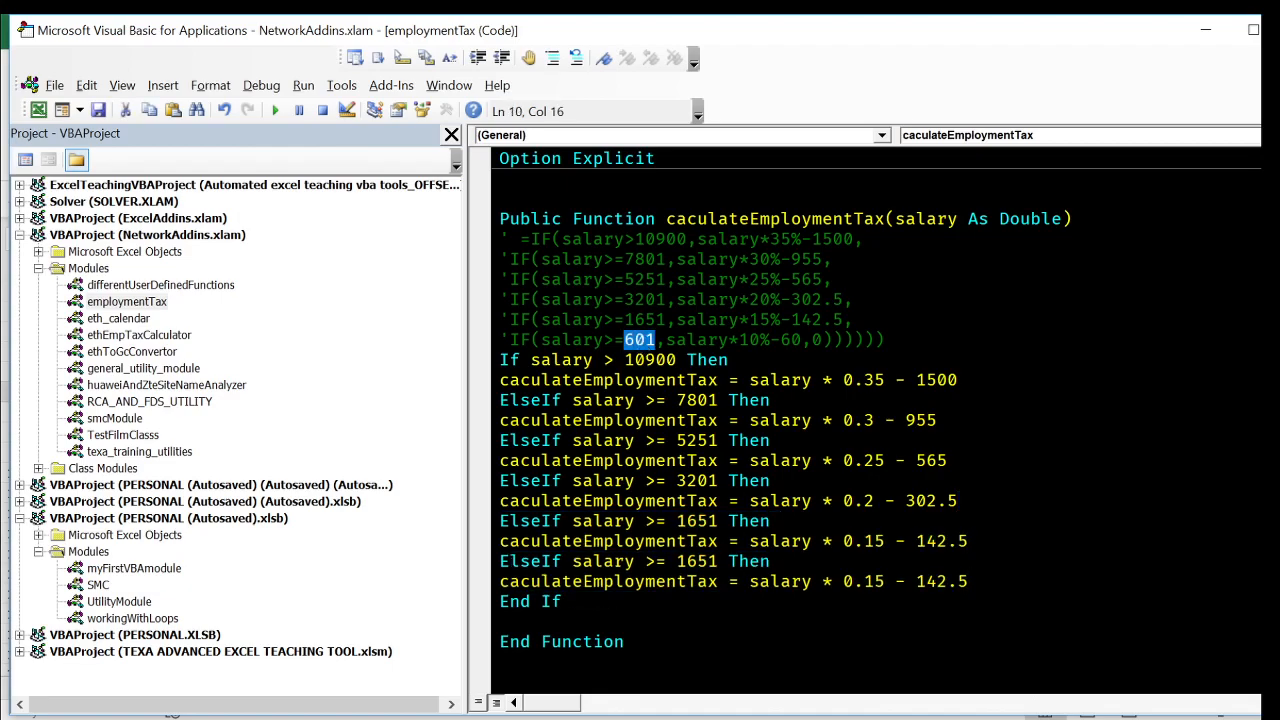
pyautogui.doubleClick(696, 561)
pyautogui.hotkey('ctrl', 'v')
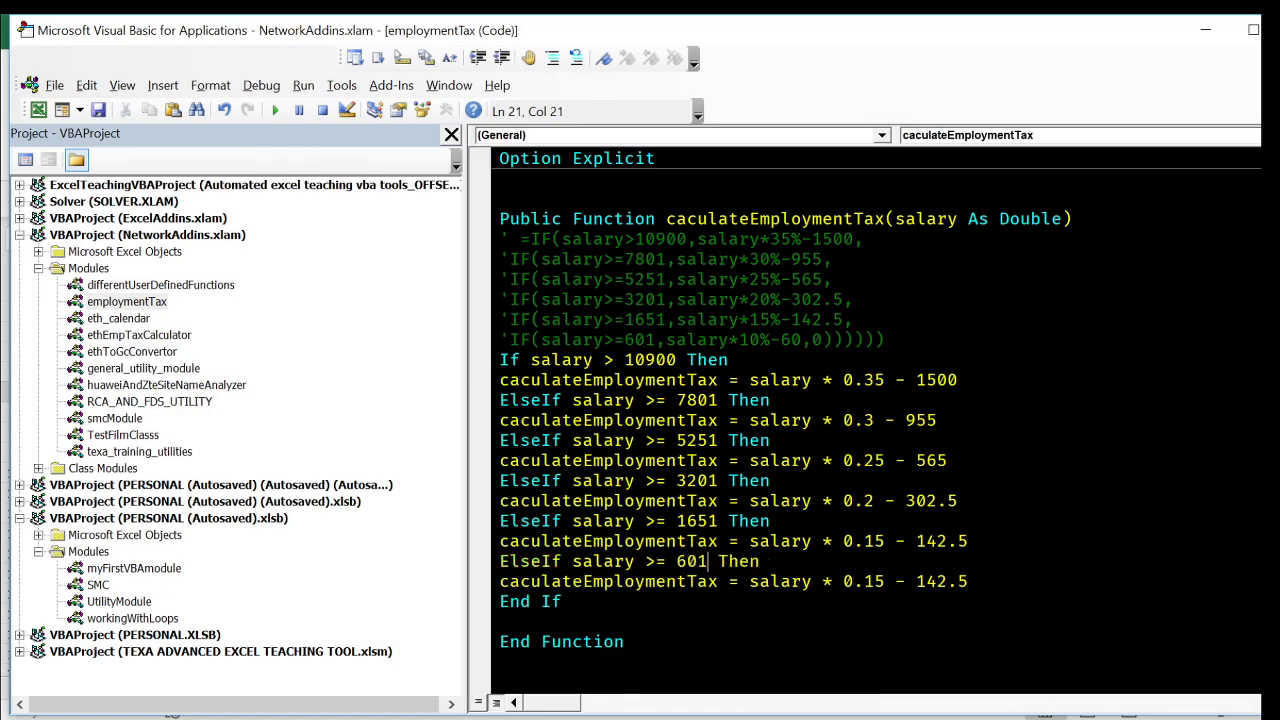
# - Replace the 601 branch's tax expression with the one from the commented formula, written as salary * 0.10 - 60
pyautogui.moveTo(667, 340); pyautogui.dragTo(801, 340)
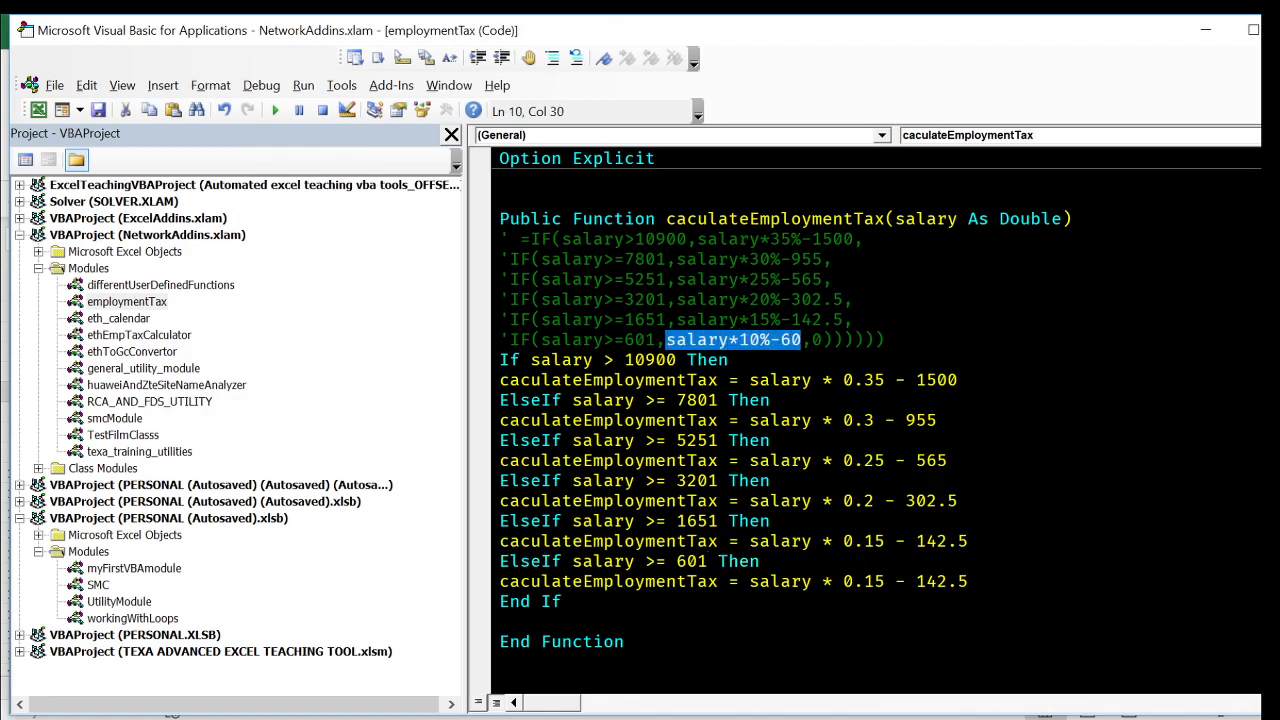
pyautogui.moveTo(749, 581); pyautogui.dragTo(968, 581)
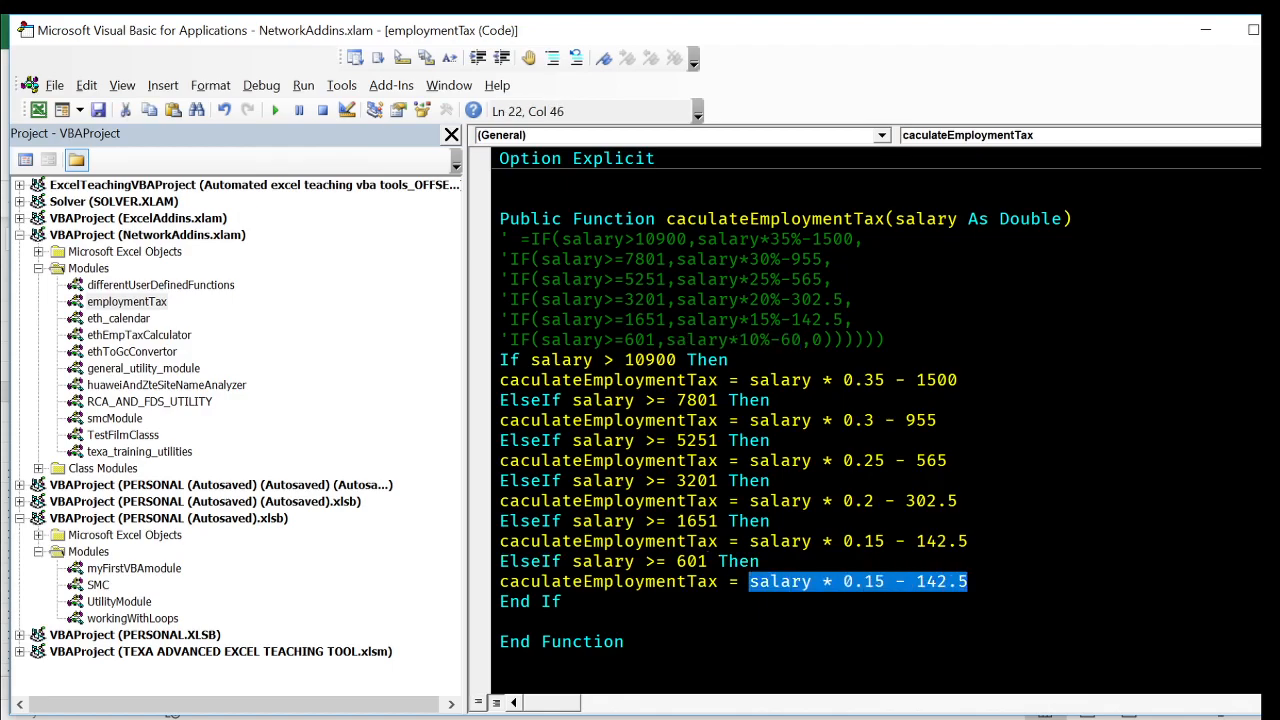
pyautogui.hotkey('ctrl', 'v')
pyautogui.click(500, 621)
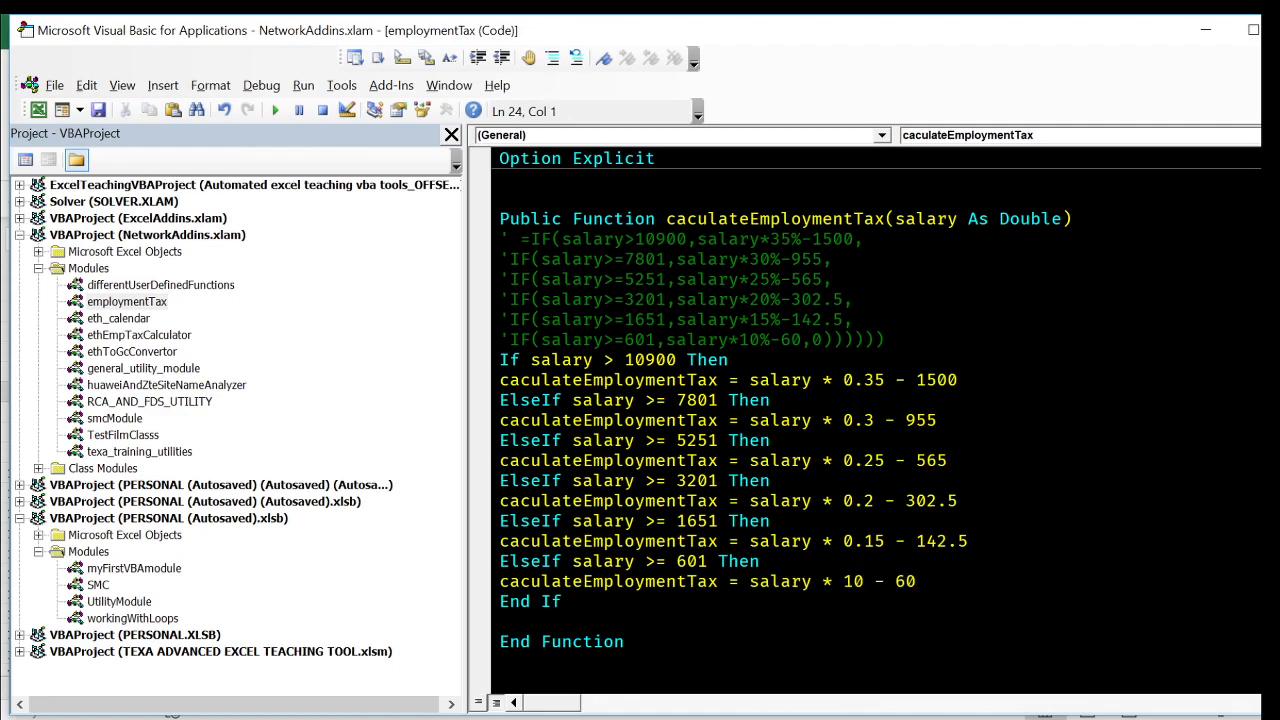
pyautogui.click(834, 581)
pyautogui.press('Right')
pyautogui.write('0.')
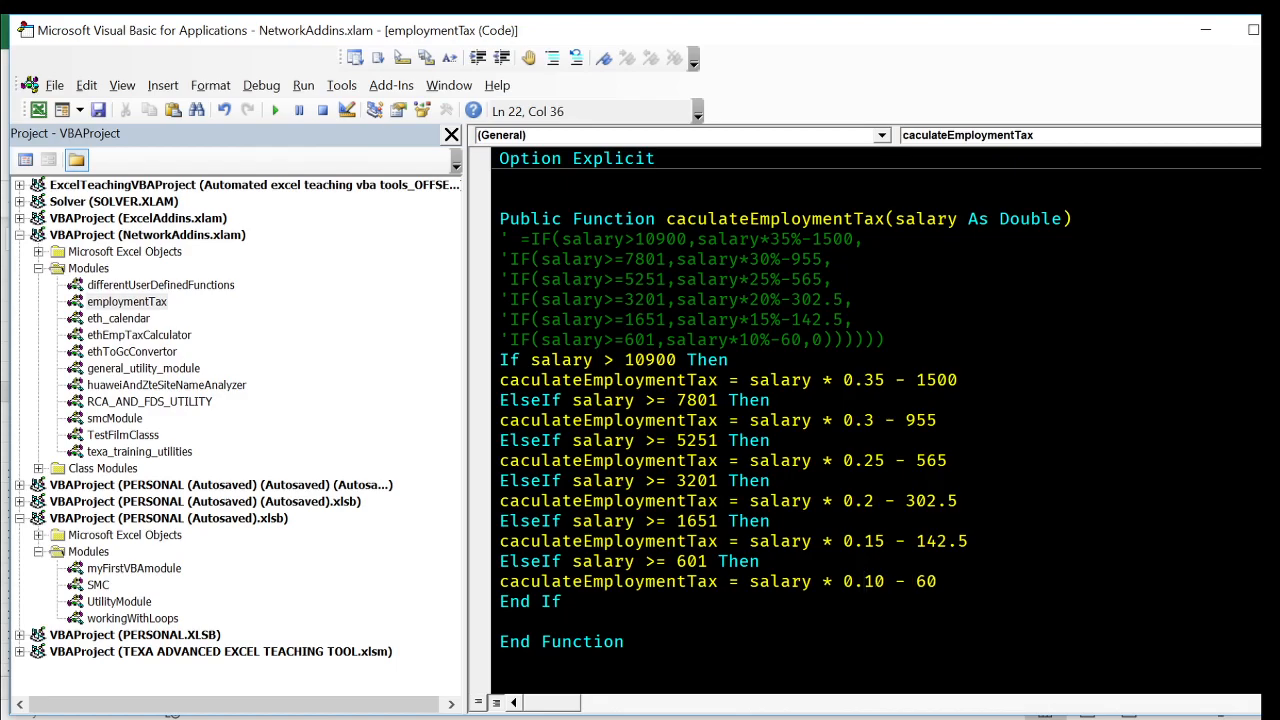
# - Add an Else branch before End If that assigns 0 to caculateEmploymentTax
pyautogui.press('End')
pyautogui.press('Return')
pyautogui.write('else')
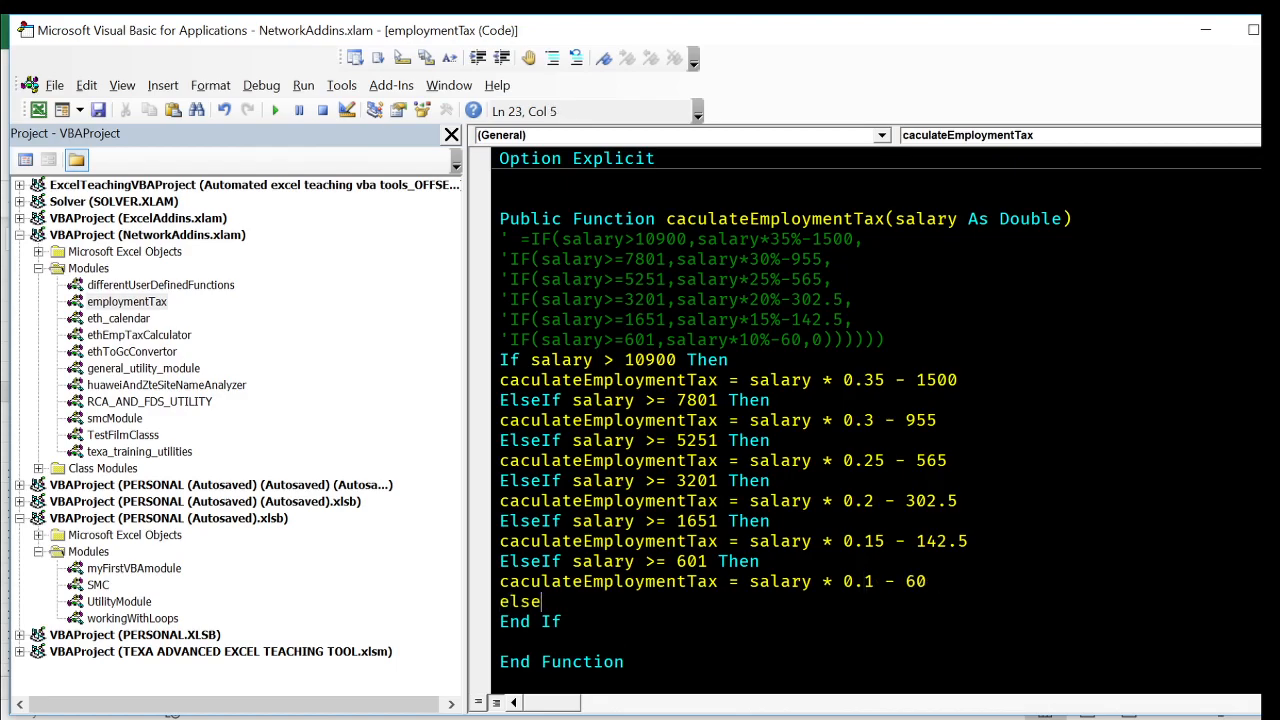
pyautogui.press('Return')
pyautogui.moveTo(927, 581); pyautogui.dragTo(490, 594)
pyautogui.hotkey('ctrl', 'c')
pyautogui.press('Down')
pyautogui.press('Down')
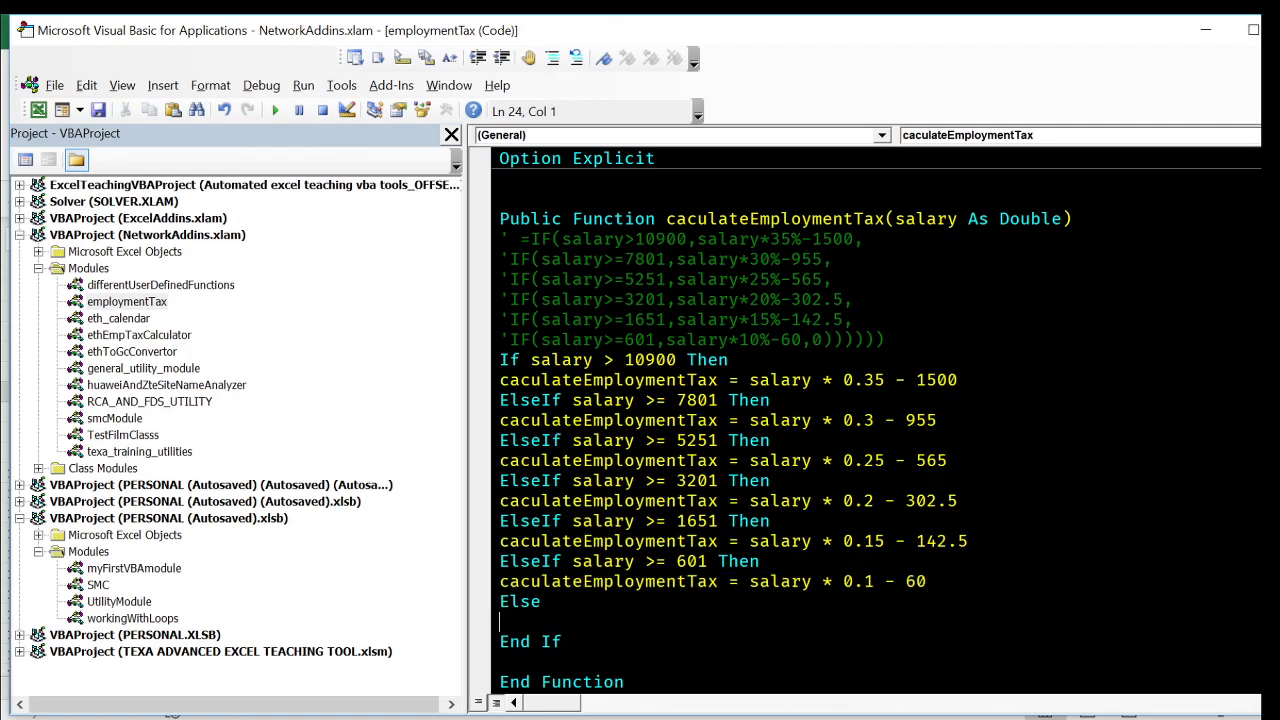
pyautogui.hotkey('ctrl', 'v')
pyautogui.moveTo(750, 622); pyautogui.dragTo(927, 622)
pyautogui.write('0')
pyautogui.click(1072, 499)
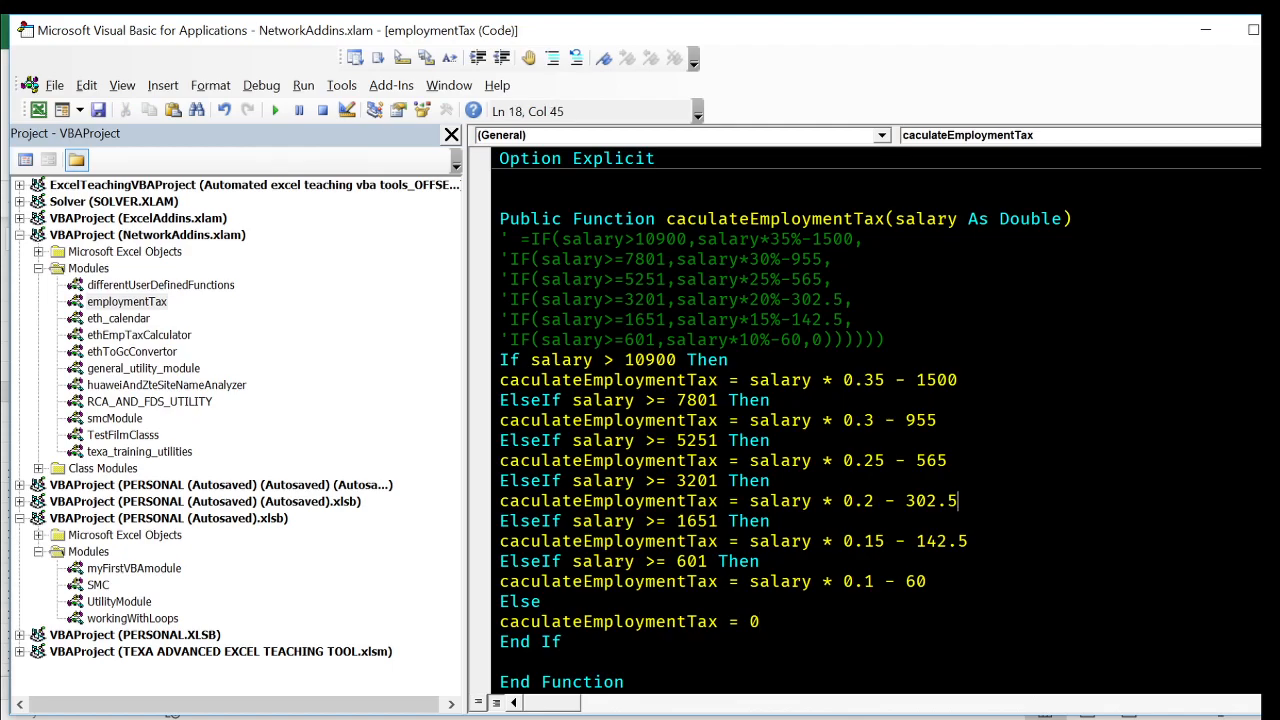
# - Delete the commented nested IF formula lines between the function declaration and the first If
pyautogui.click(732, 360)
pyautogui.moveTo(884, 340); pyautogui.dragTo(1080, 218)
pyautogui.press('Delete')
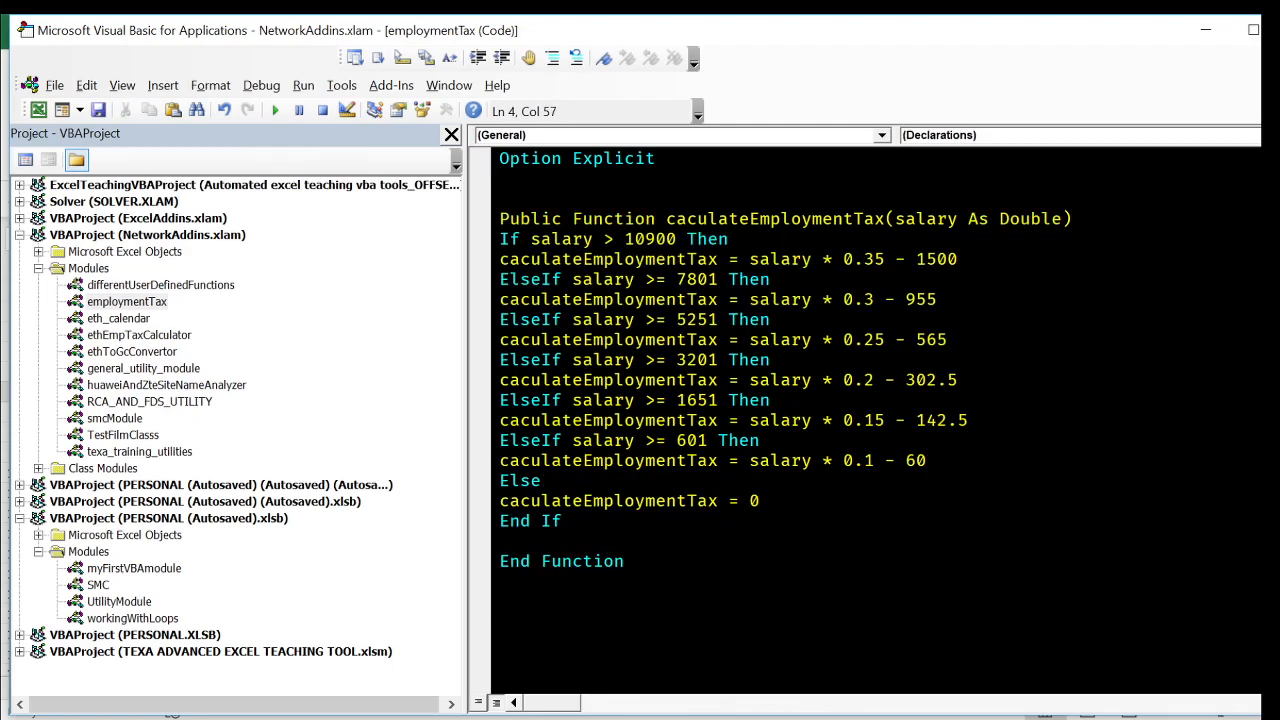
# - Write the comment 'Calculate ethiopian employment tax on the blank line above the function declaration
pyautogui.click(500, 199)
pyautogui.write("'")
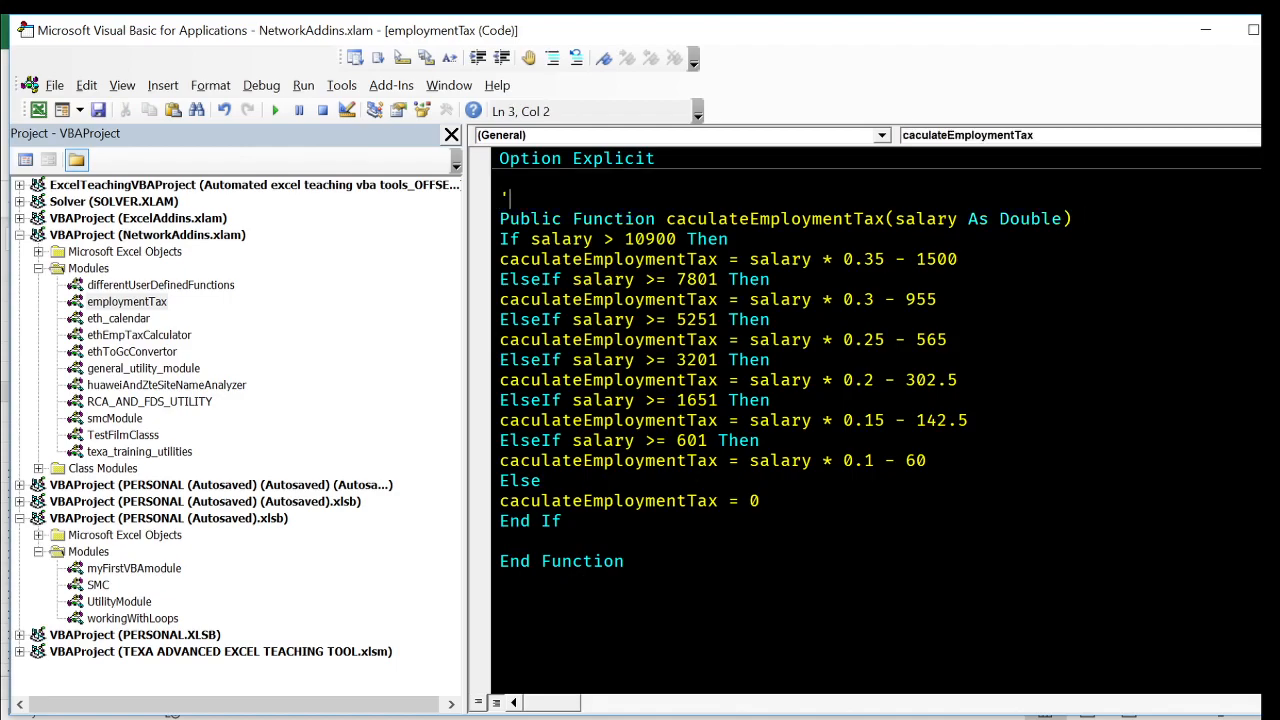
pyautogui.write('Calculate eth')
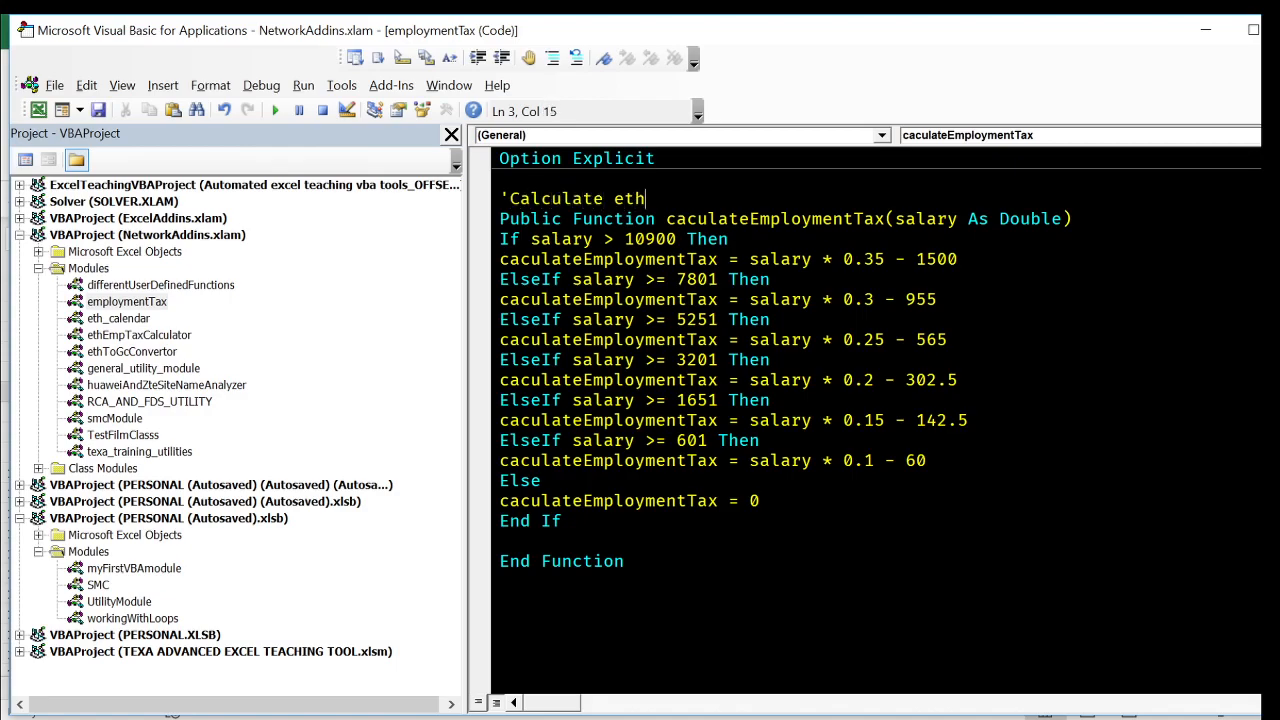
pyautogui.write('iopian emplo')
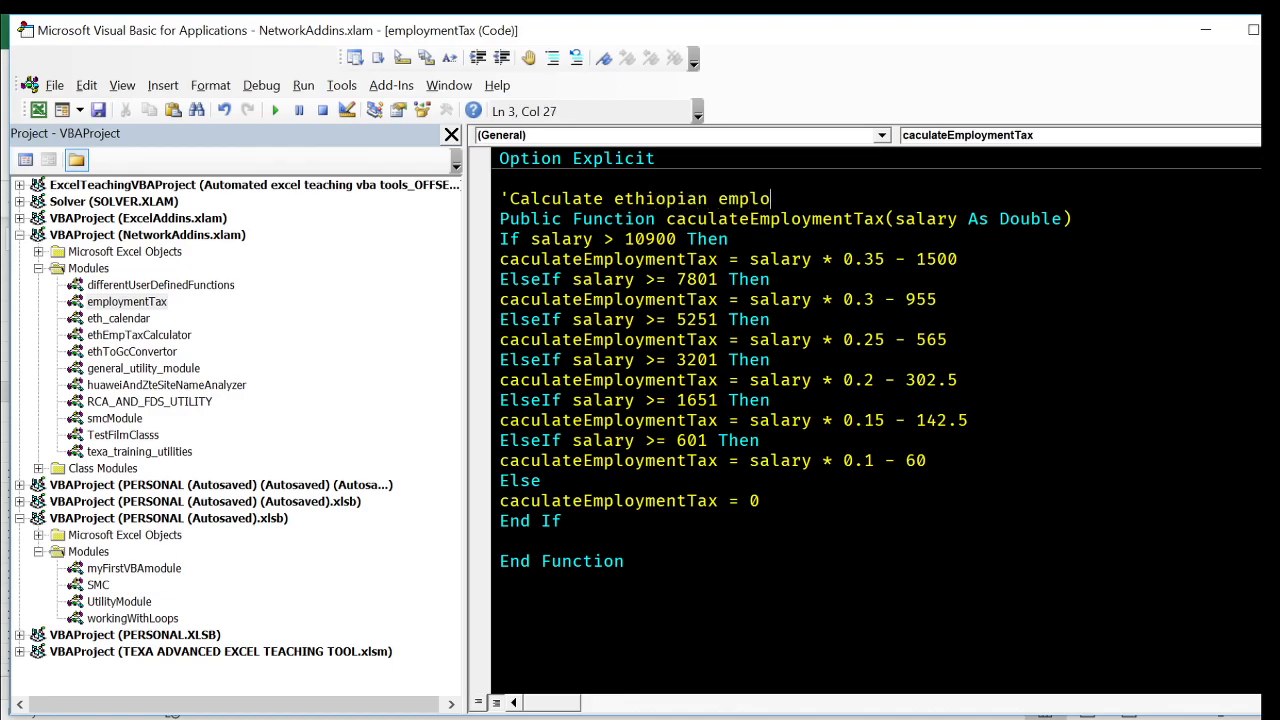
pyautogui.write('yment tax')
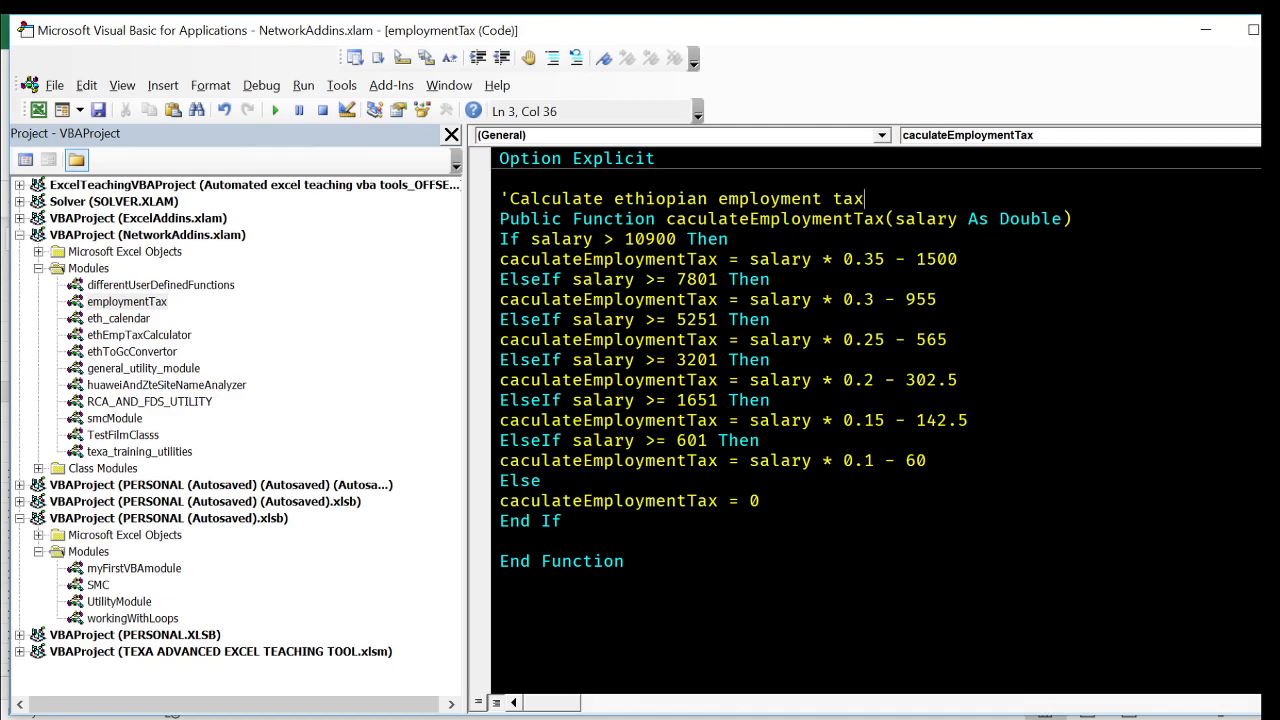
pyautogui.write(' for moneht')
# - Extend the comment above the function with "for monthly income" and save the add-in
pyautogui.press('BackSpace')
pyautogui.press('BackSpace')
pyautogui.press('BackSpace')
pyautogui.write('ethly')
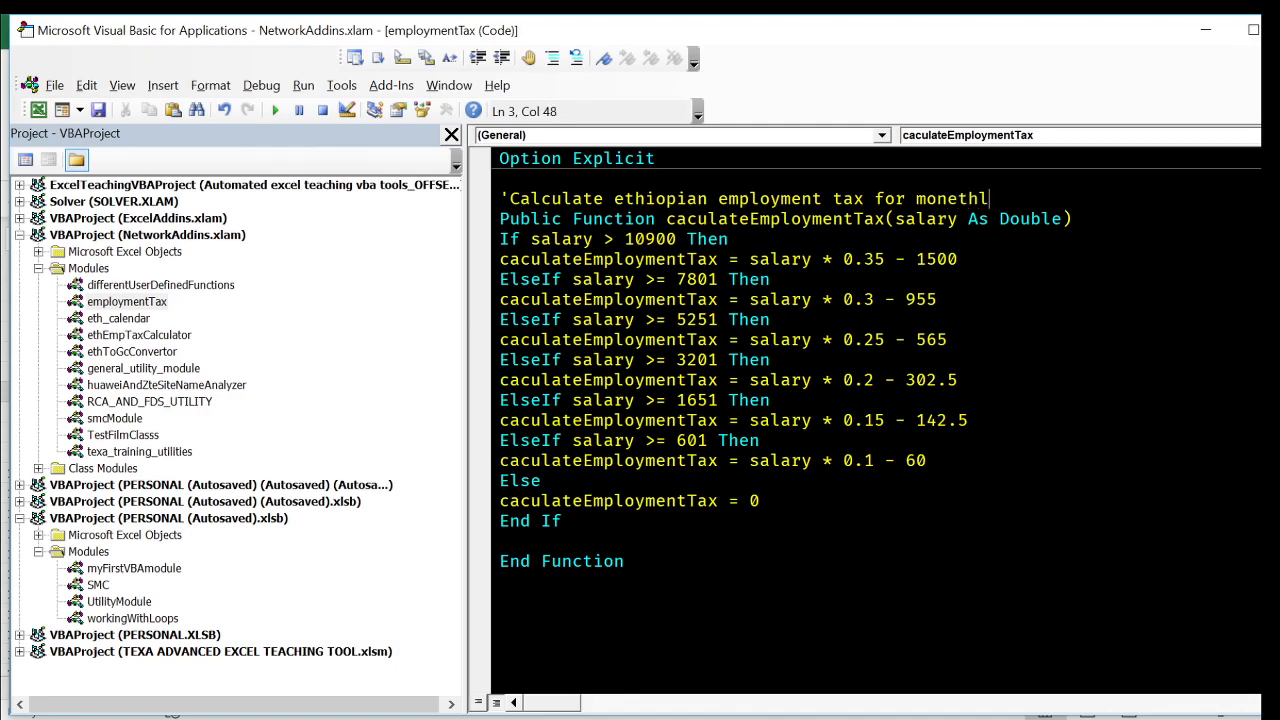
pyautogui.press('BackSpace')
pyautogui.press('BackSpace')
pyautogui.press('BackSpace')
pyautogui.press('BackSpace')
pyautogui.press('BackSpace')
pyautogui.press('BackSpace')
pyautogui.write('thly income')
pyautogui.hotkey('ctrl', 's')
pyautogui.click(635, 401)
pyautogui.click(666, 461)
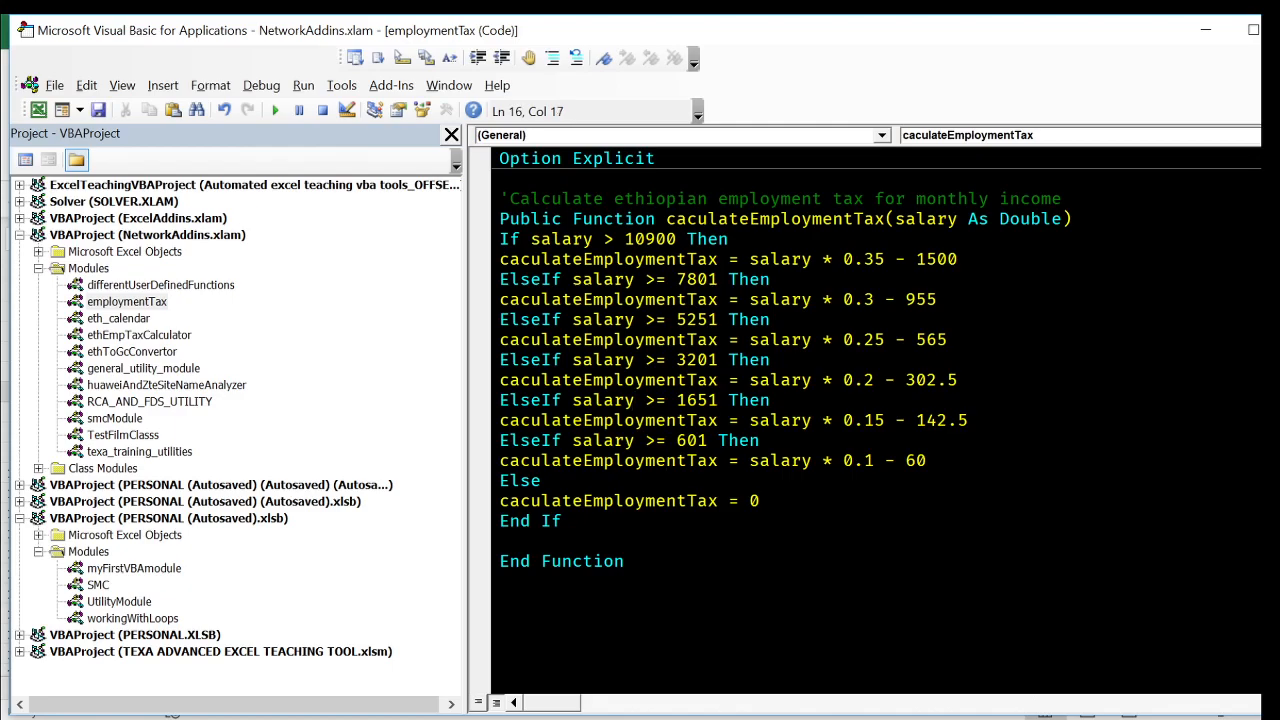
# - Indent the entire block from If to End If by one level inside the function
pyautogui.click(626, 561)
pyautogui.moveTo(562, 521); pyautogui.dragTo(500, 239)
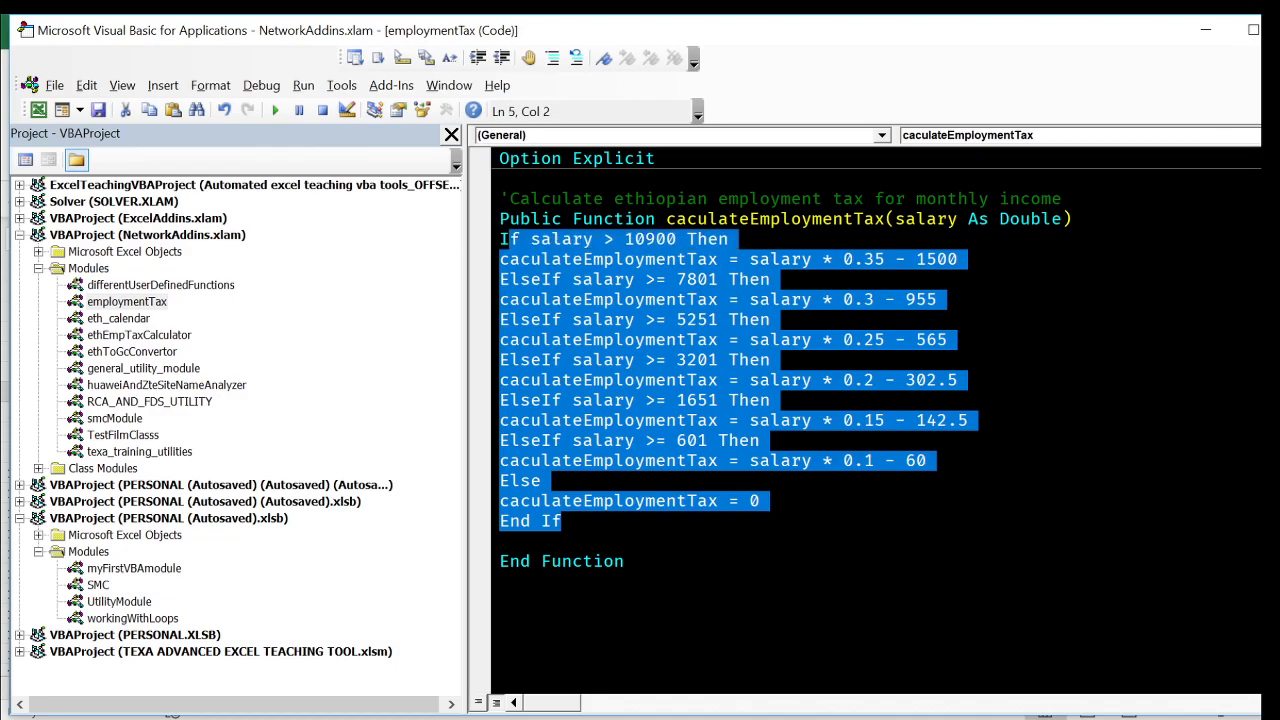
pyautogui.press('Tab')
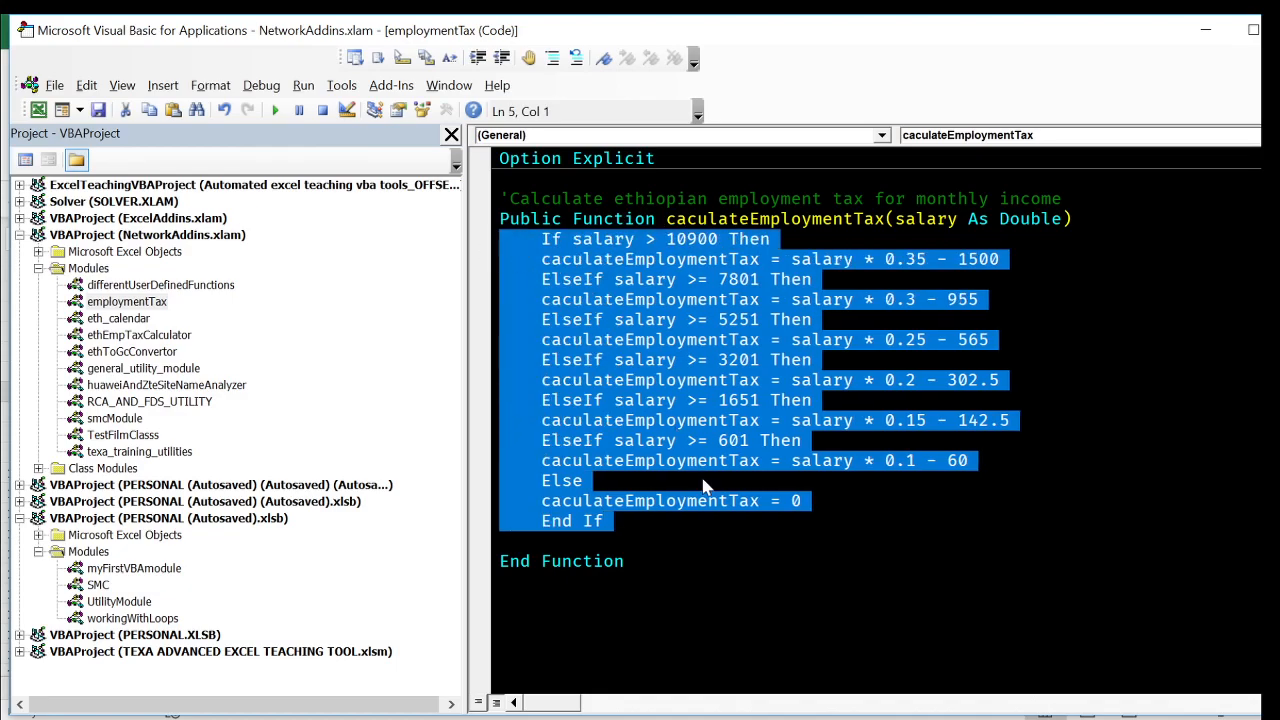
pyautogui.press('Delete')
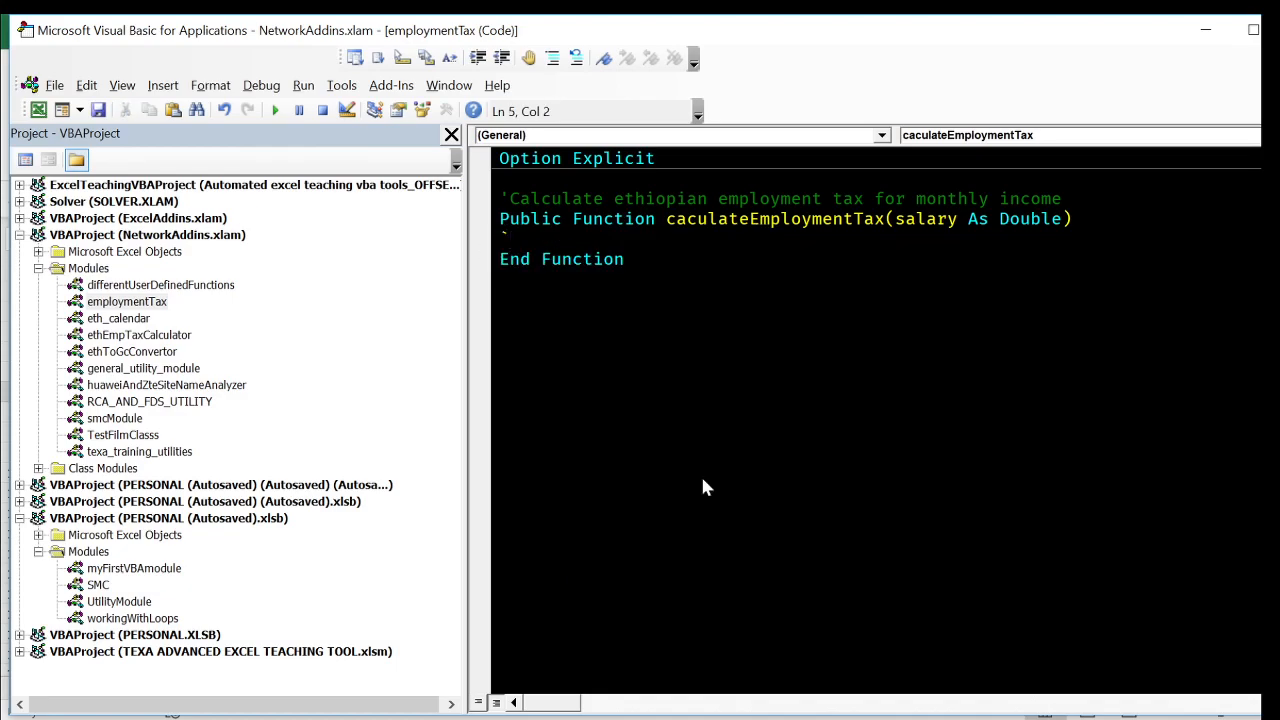
pyautogui.hotkey('ctrl', 'z')
pyautogui.press('Left')
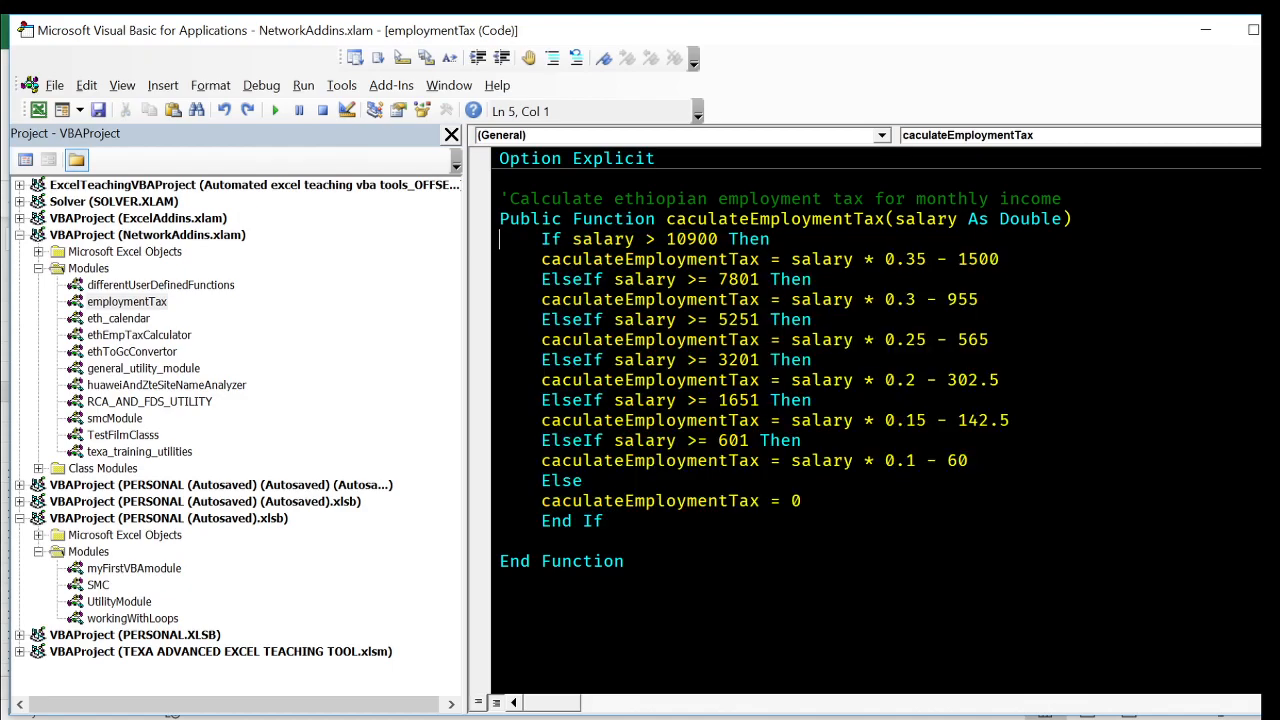
# - Indent each caculateEmploymentTax assignment one more level beneath its If, ElseIf or Else line
pyautogui.press('Tab')
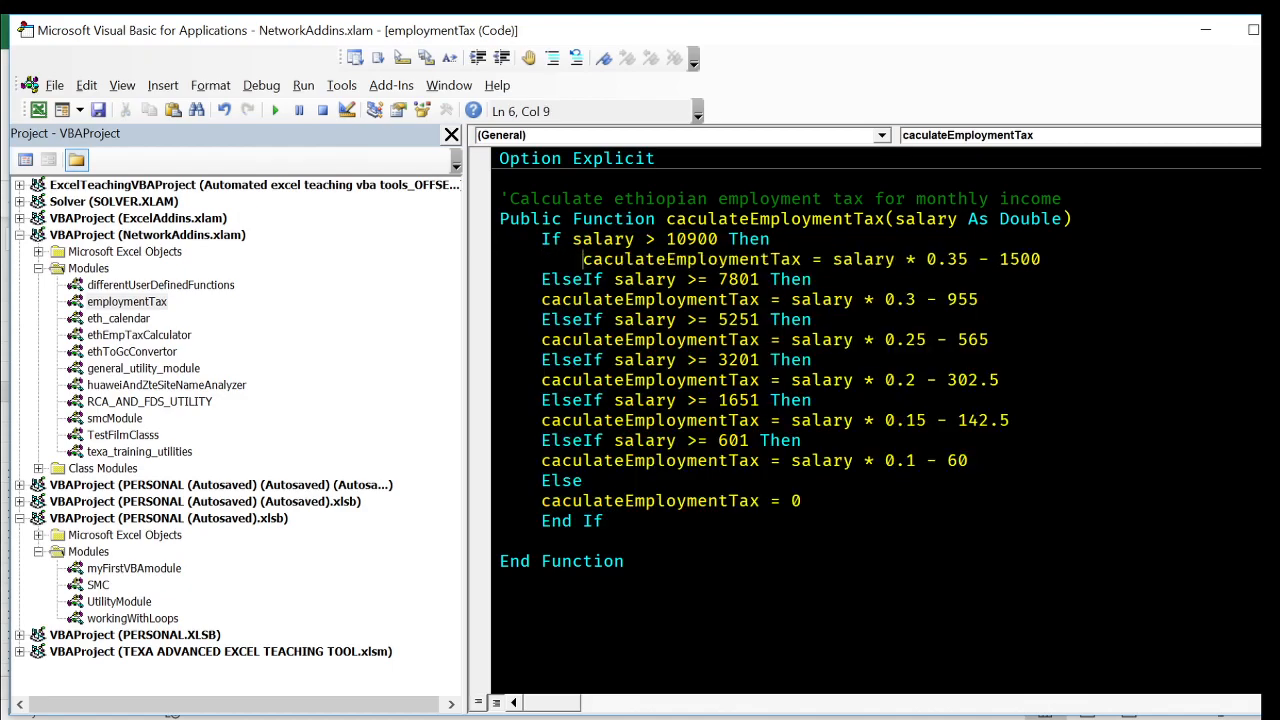
pyautogui.press('Down')
pyautogui.press('Down')
pyautogui.press('Home')
pyautogui.press('Tab')
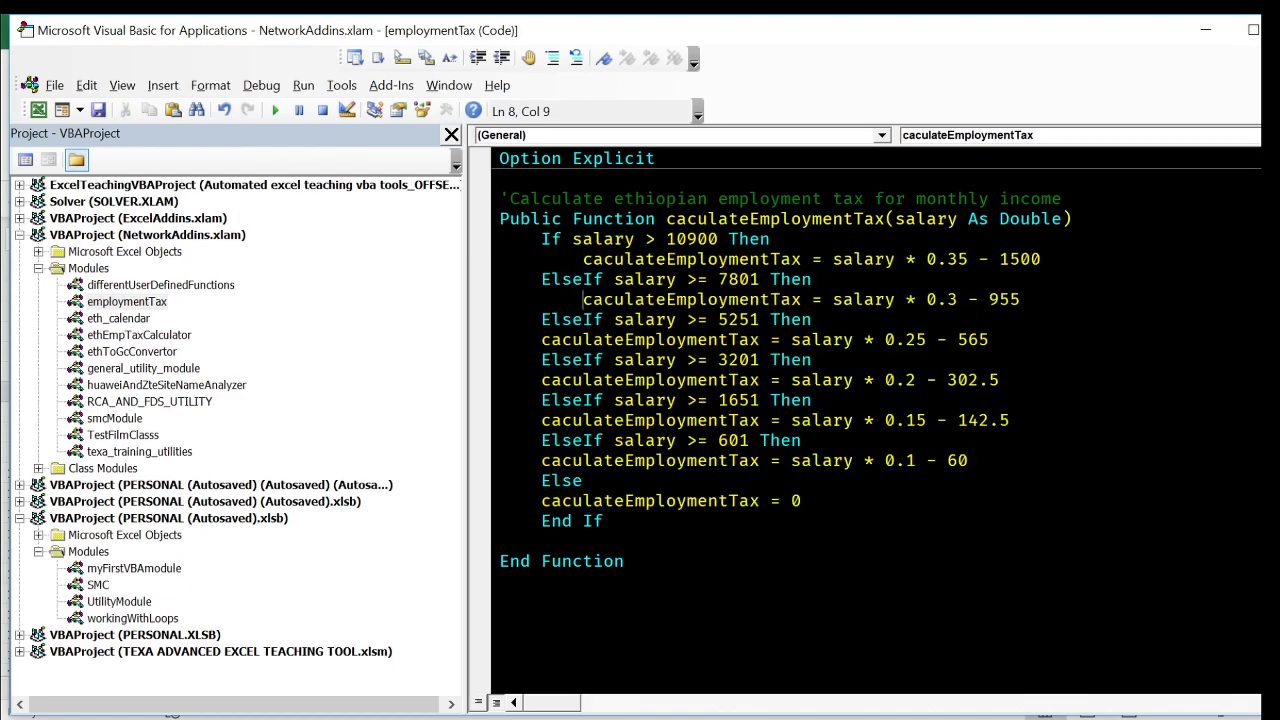
pyautogui.press('Down')
pyautogui.press('Down')
pyautogui.press('Home')
pyautogui.press('Tab')
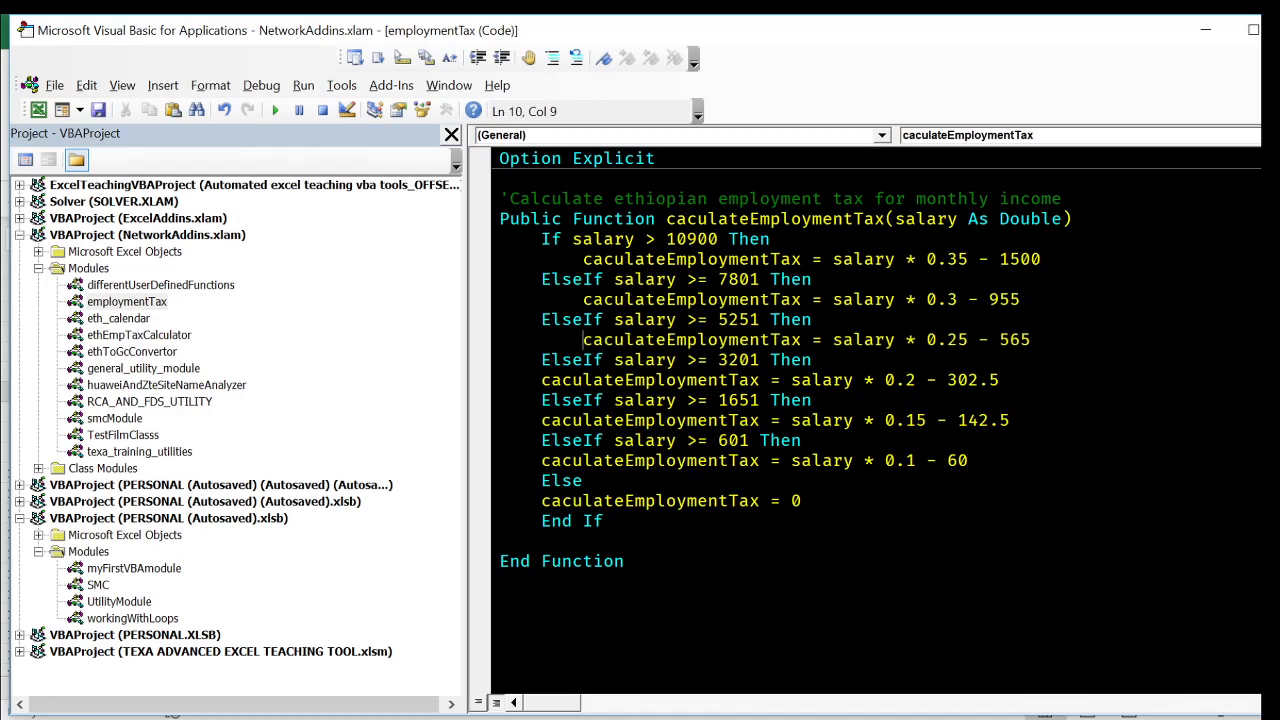
pyautogui.press('Down')
pyautogui.press('Down')
pyautogui.press('Home')
pyautogui.press('Tab')
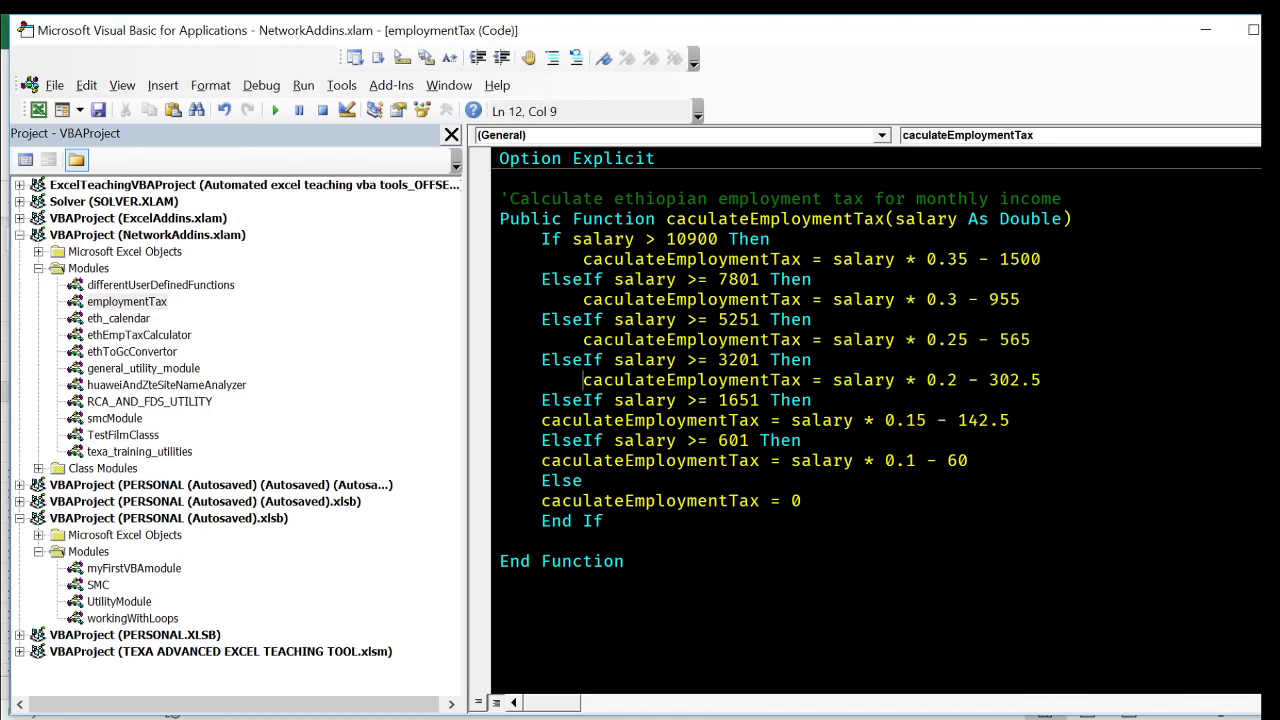
pyautogui.press('Down')
pyautogui.press('Down')
pyautogui.press('Home')
pyautogui.press('Tab')
pyautogui.press('Down')
pyautogui.press('Down')
pyautogui.press('Home')
pyautogui.press('Tab')
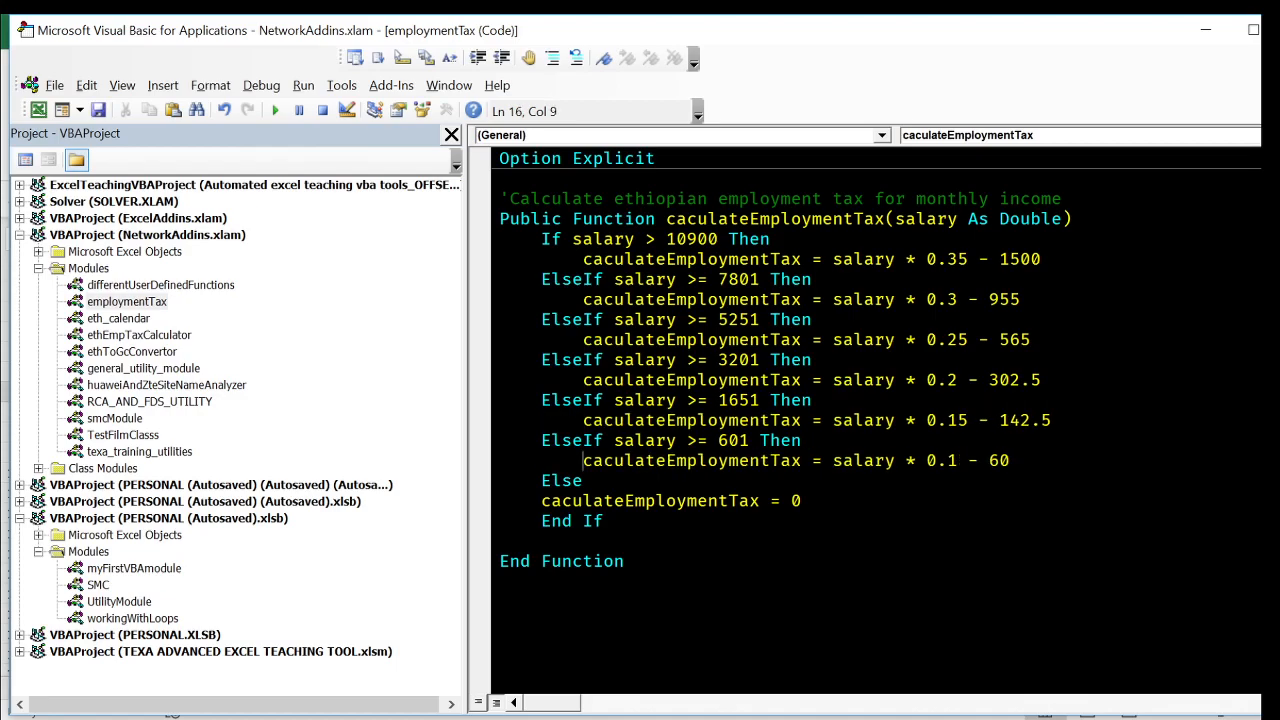
pyautogui.press('Down')
pyautogui.press('Down')
pyautogui.press('Home')
pyautogui.press('Tab')
pyautogui.click(674, 580)
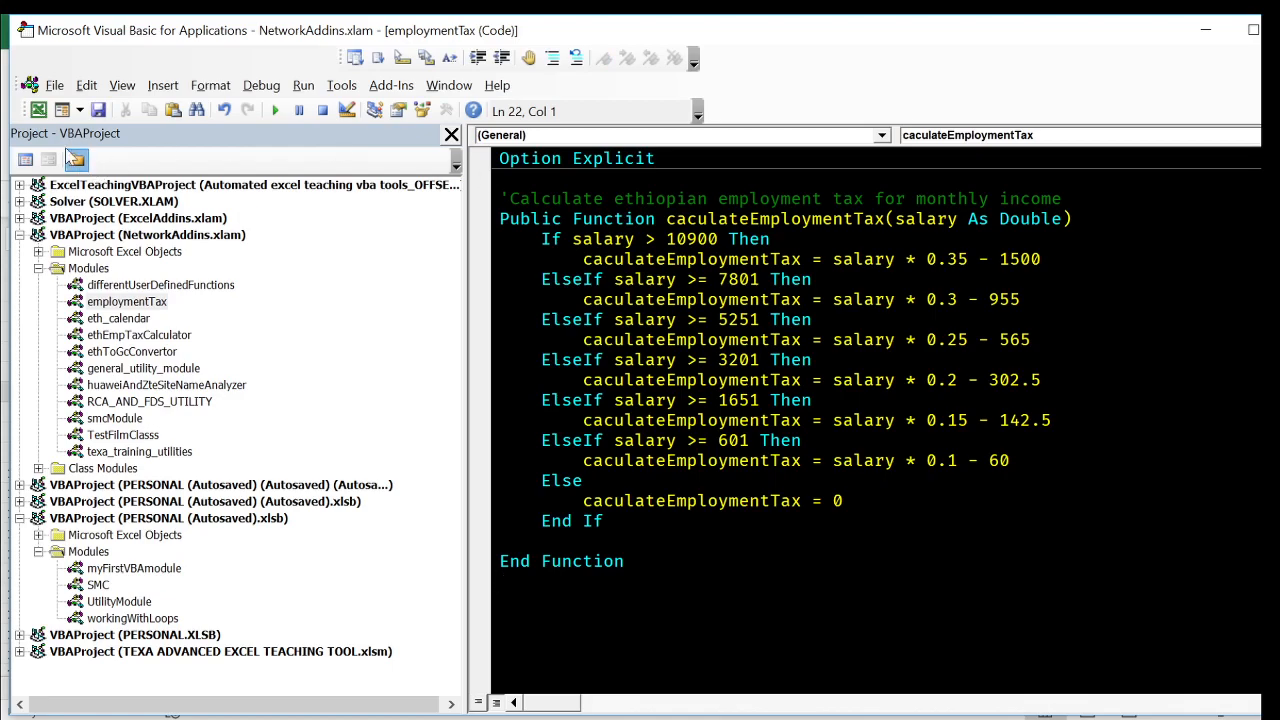
# - Switch to the Excel workbook and enter =caculateEmploymentTax(F2) in cell G3 to compute the tax on the salary
pyautogui.click(38, 110)
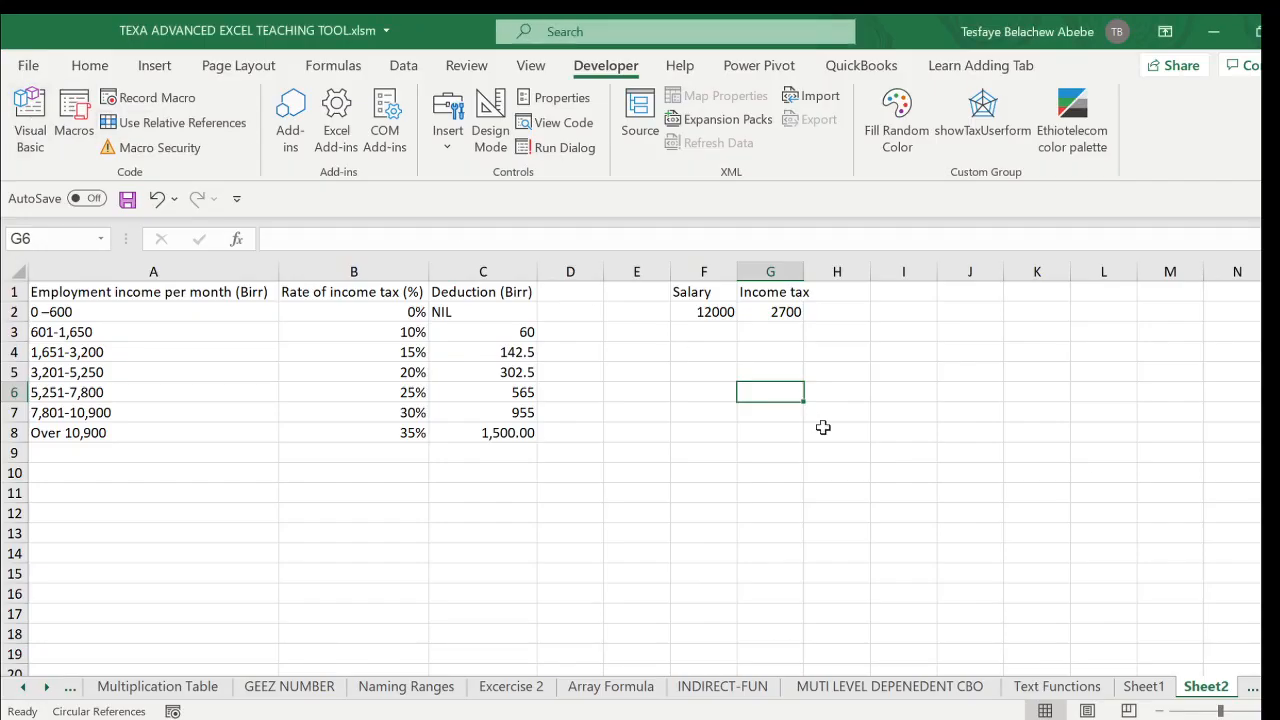
pyautogui.click(780, 350)
pyautogui.press('Up')
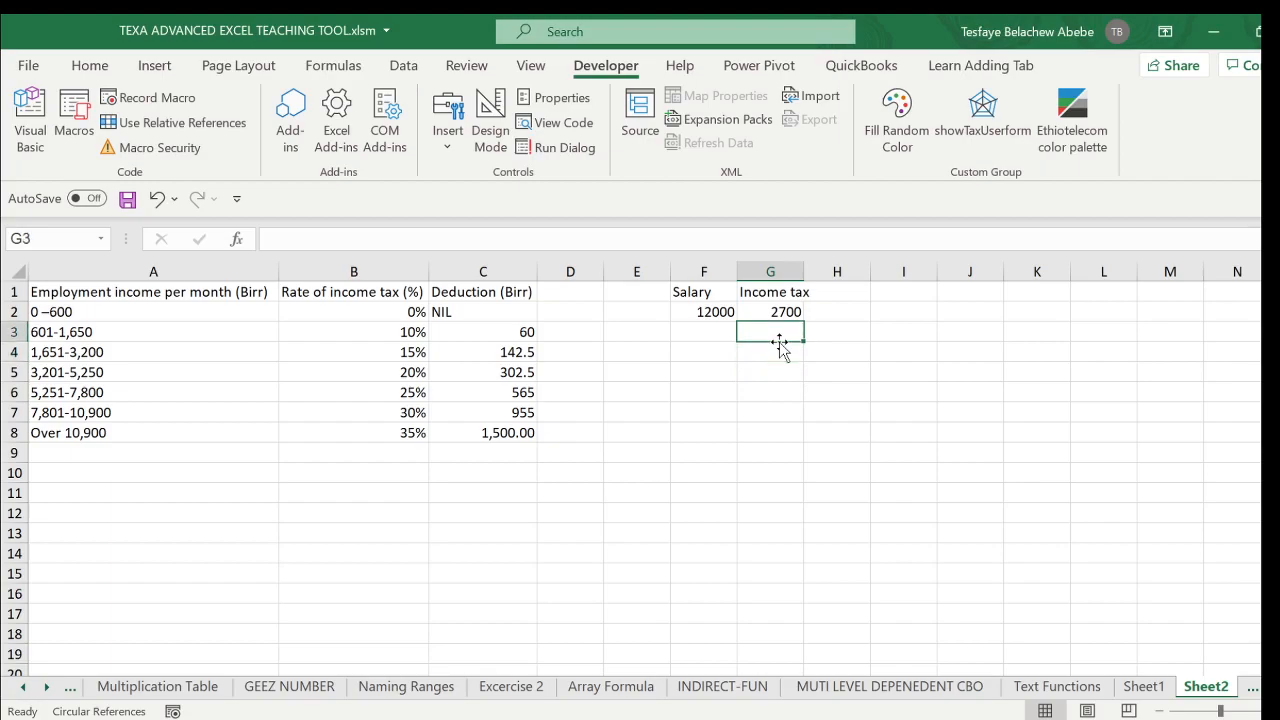
pyautogui.write('=cac')
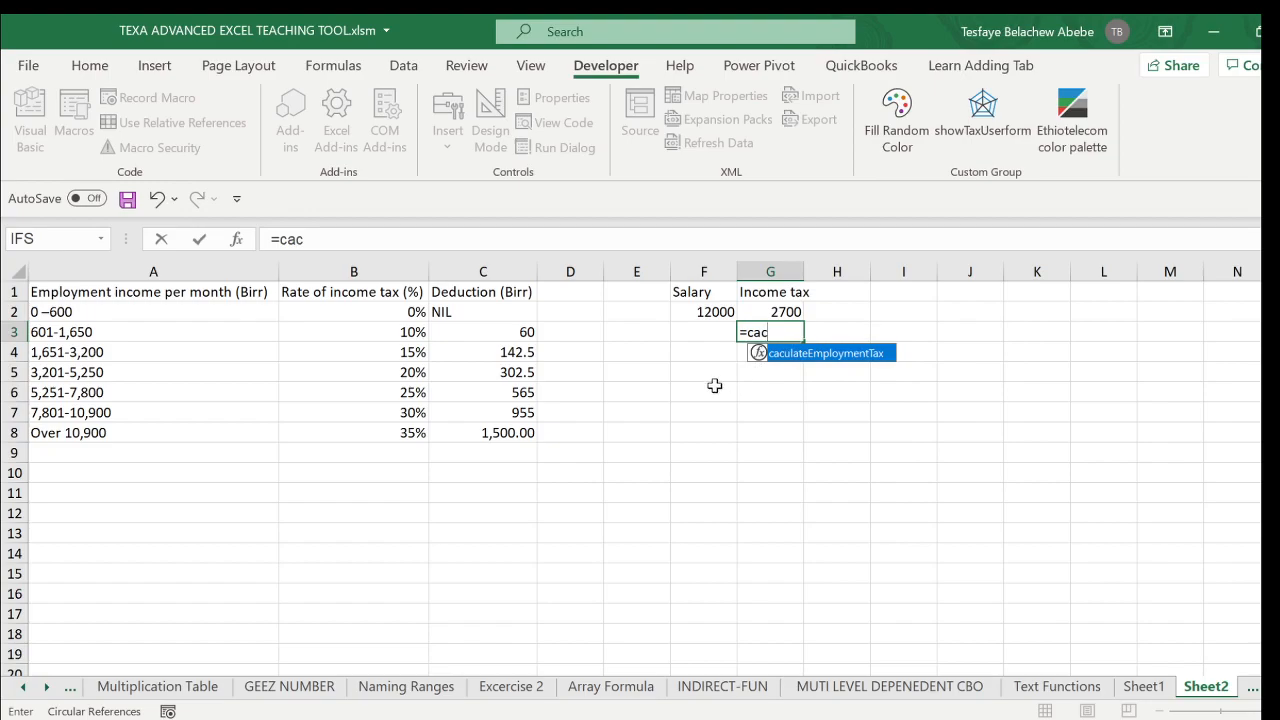
pyautogui.doubleClick(880, 353)
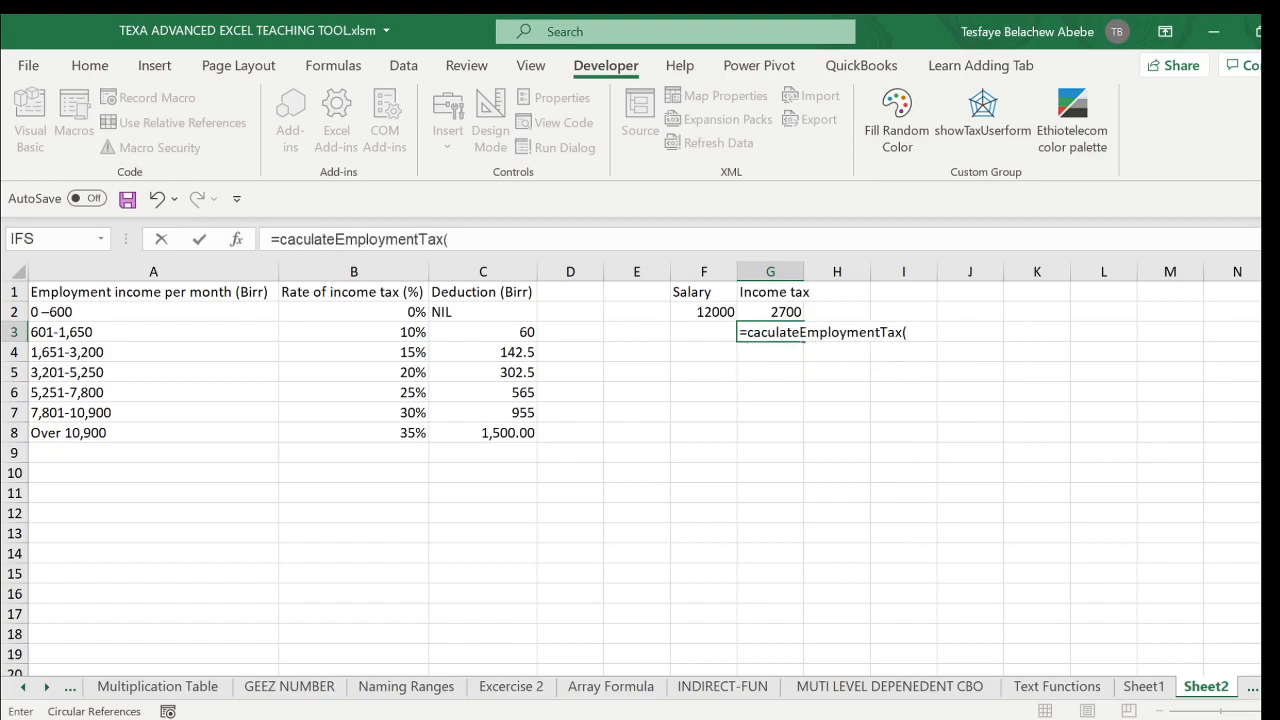
pyautogui.click(704, 314)
pyautogui.press('Return')
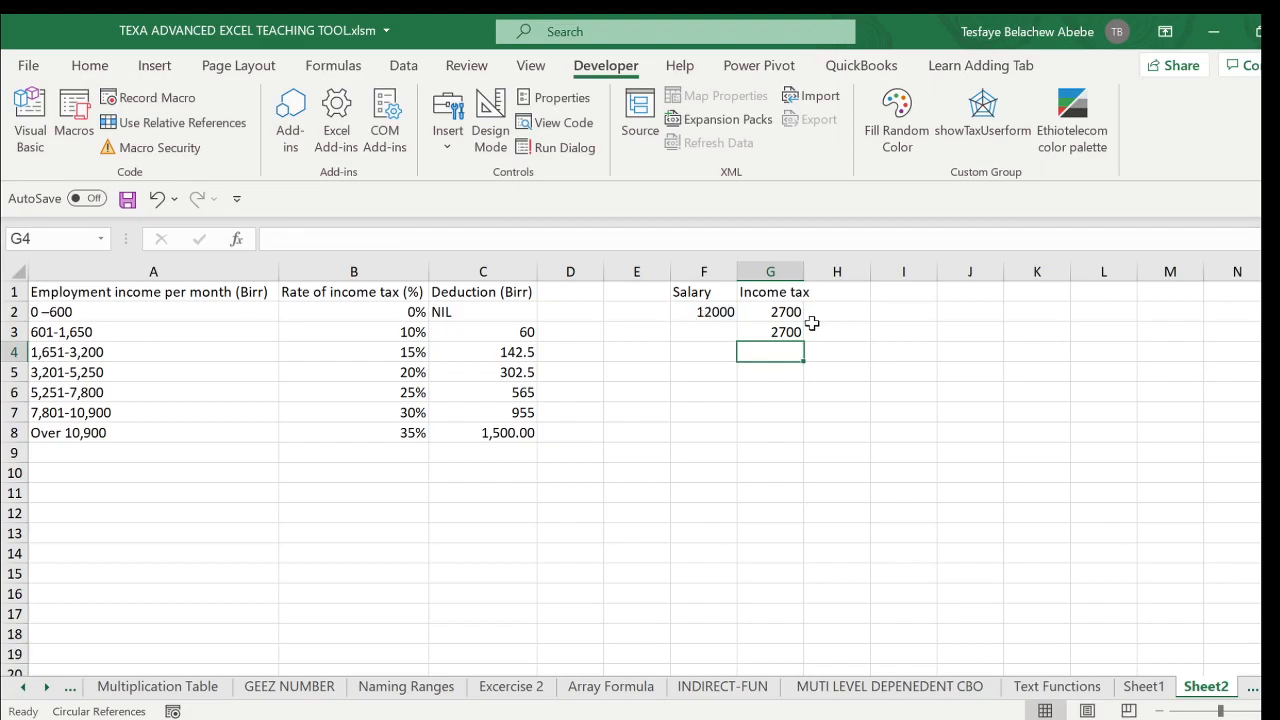
# - Test both tax formulas by setting the salary in F2 to 10000 and then to 8000
pyautogui.click(720, 314)
pyautogui.write('1')
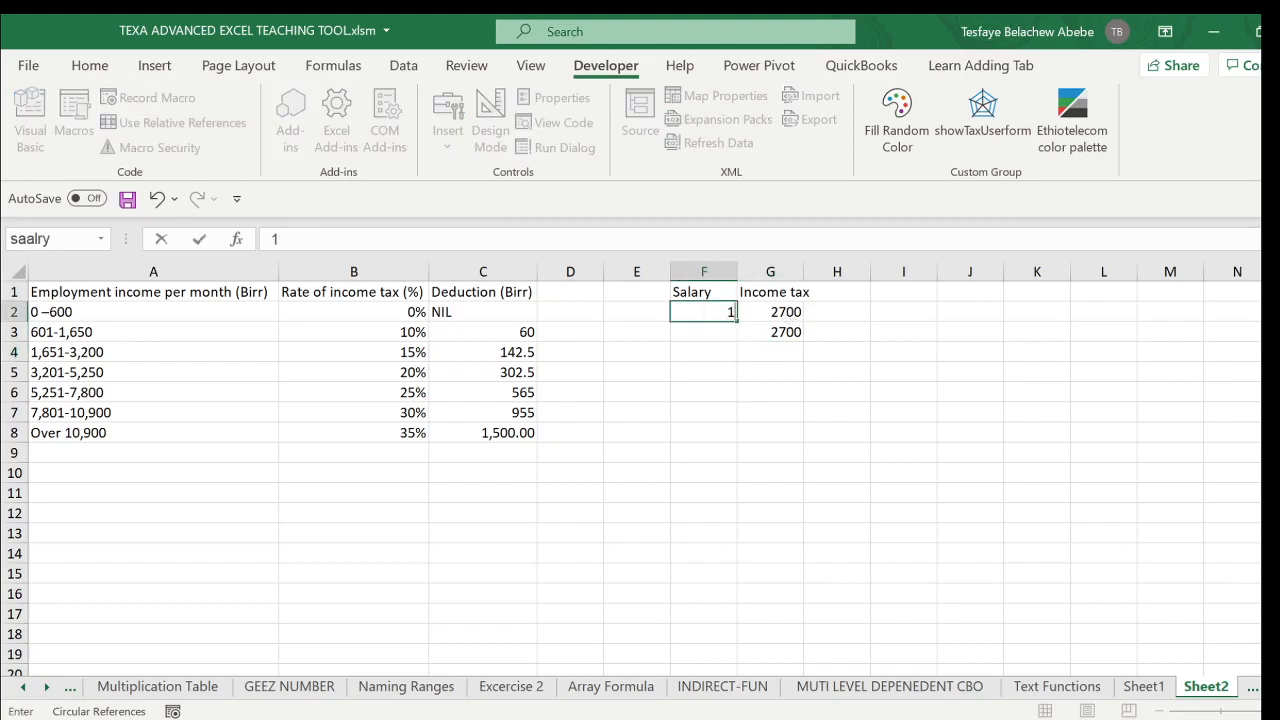
pyautogui.write('0000')
pyautogui.press('Return')
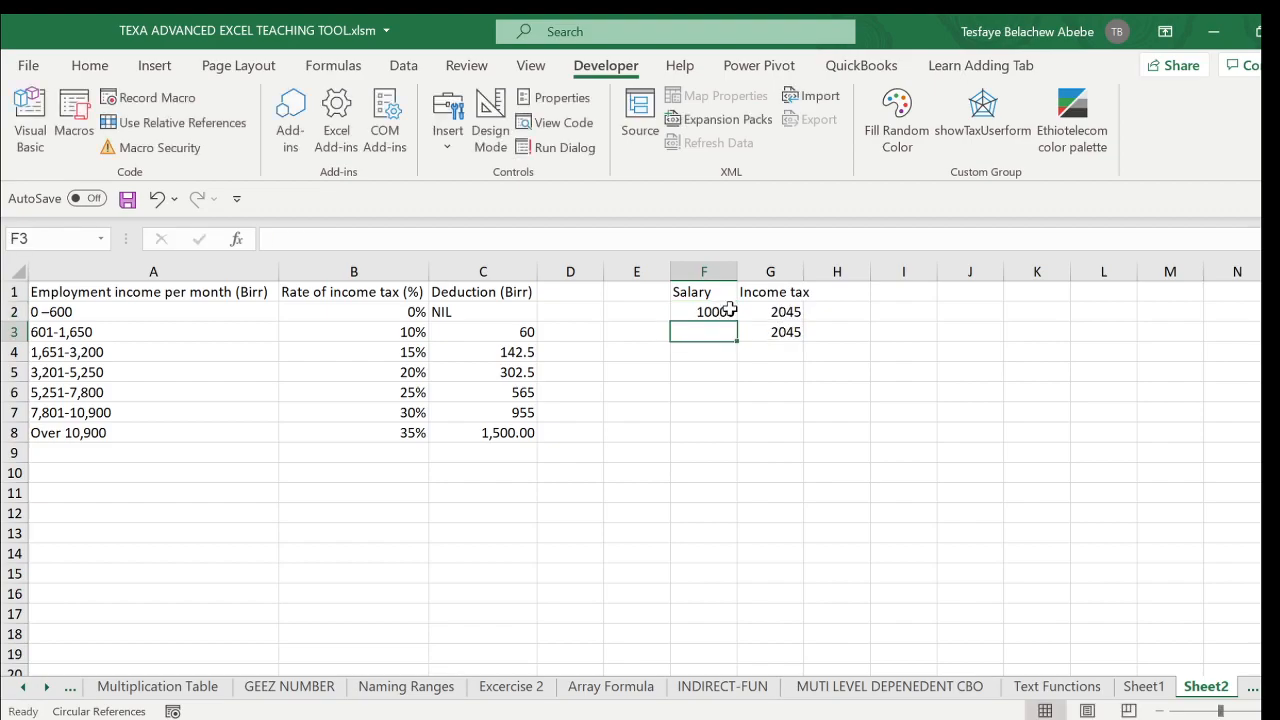
pyautogui.click(707, 308)
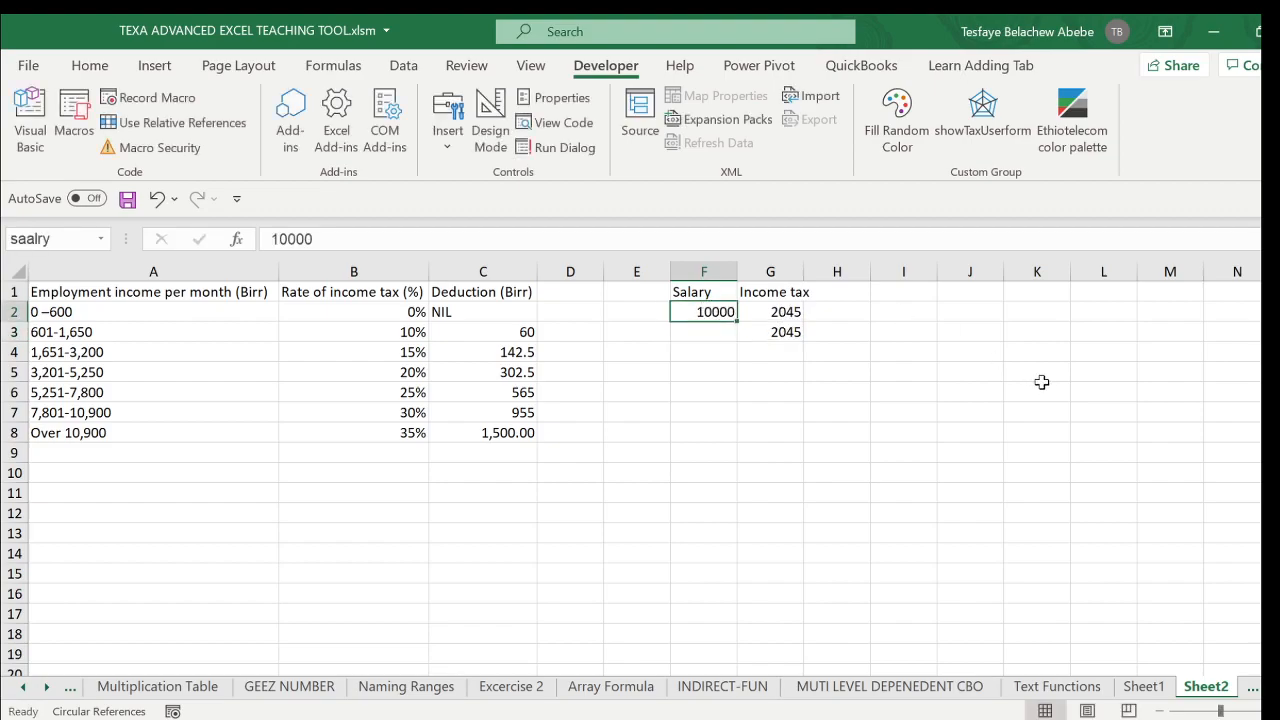
pyautogui.write('8000')
pyautogui.press('Return')
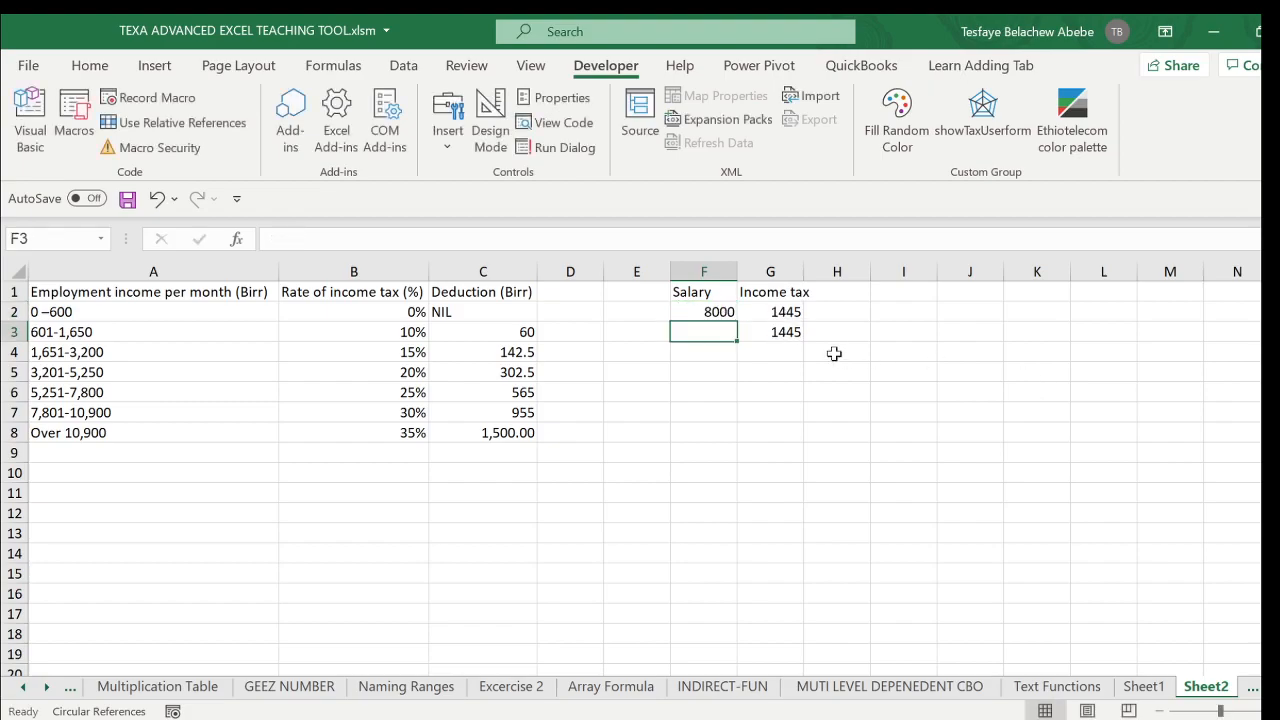
# - Test the tax formulas with a salary of 7000 and then 6000 in F2
pyautogui.click(688, 311)
pyautogui.write('7000')
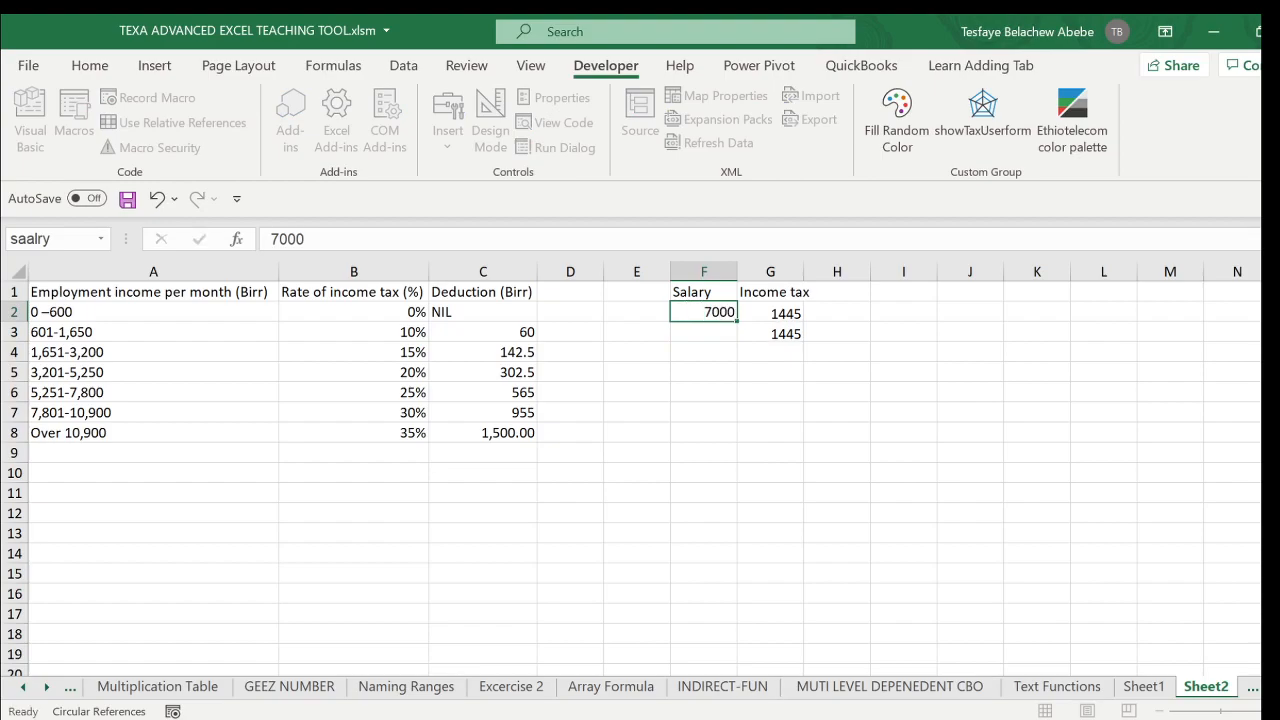
pyautogui.press('Return')
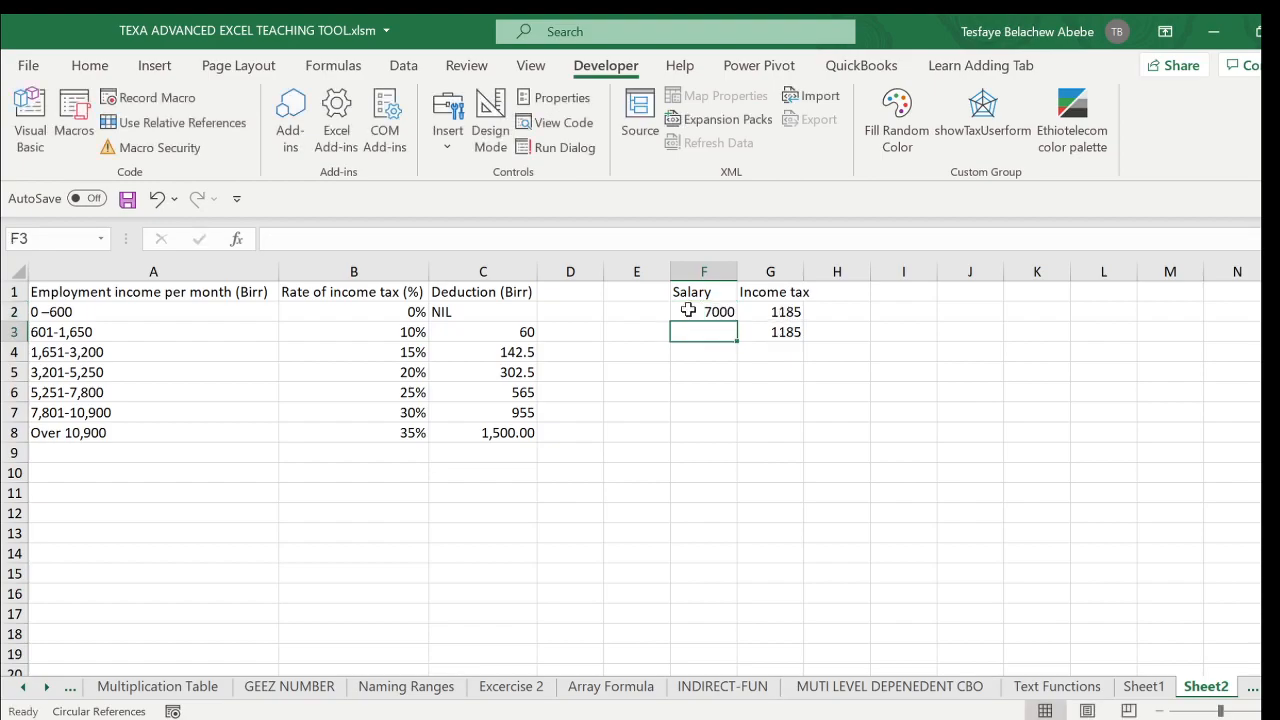
pyautogui.click(708, 310)
pyautogui.write('6000')
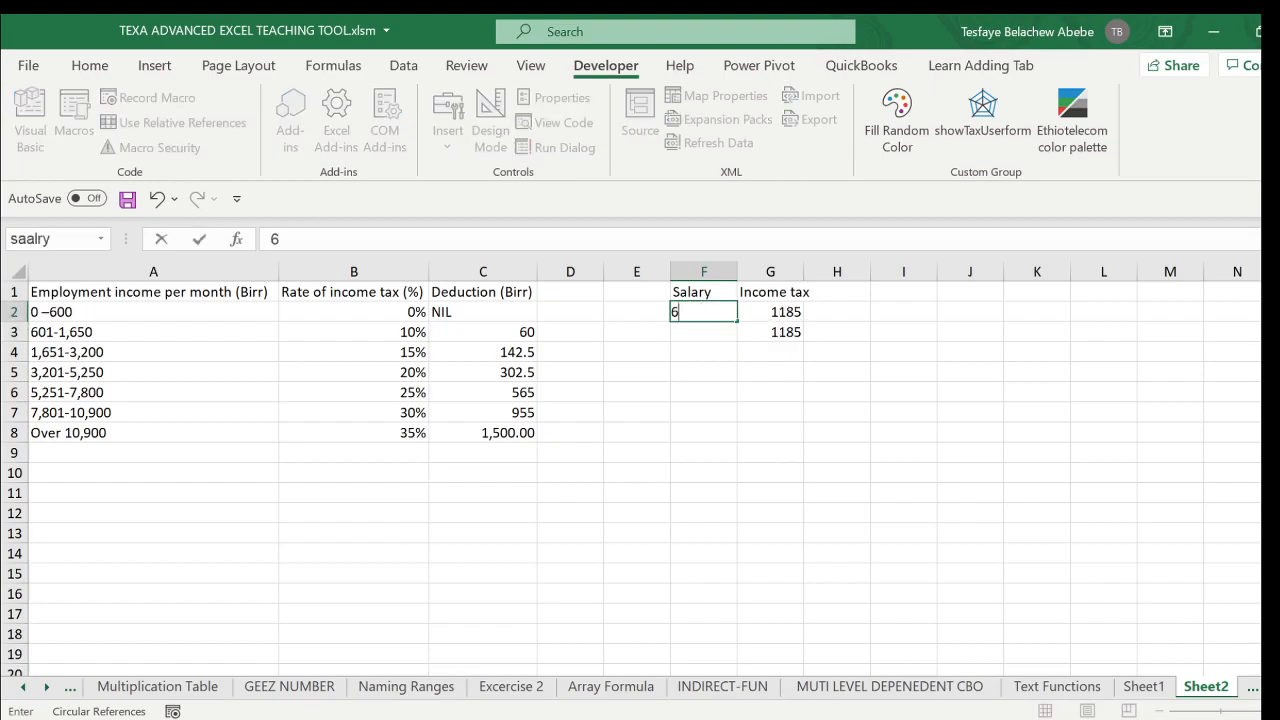
pyautogui.press('Return')
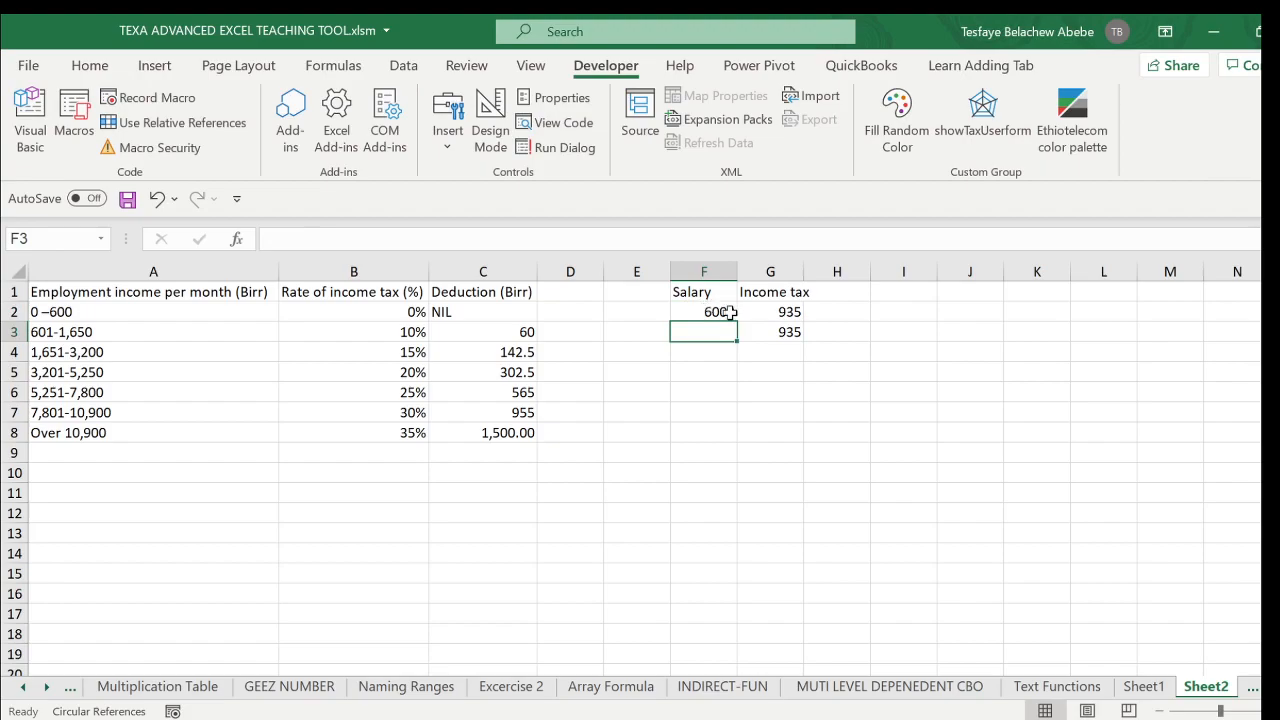
# - Test the tax formulas with a salary of 5000 and then 4000 in F2
pyautogui.click(718, 312)
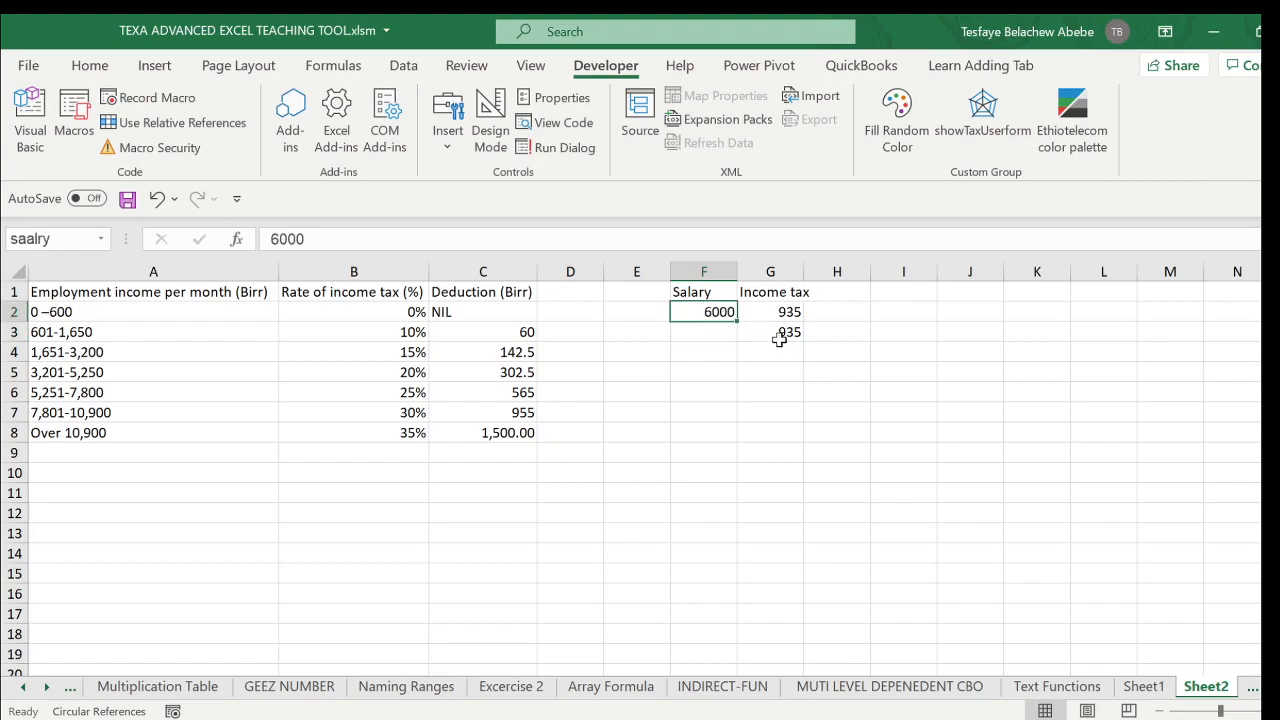
pyautogui.write('50')
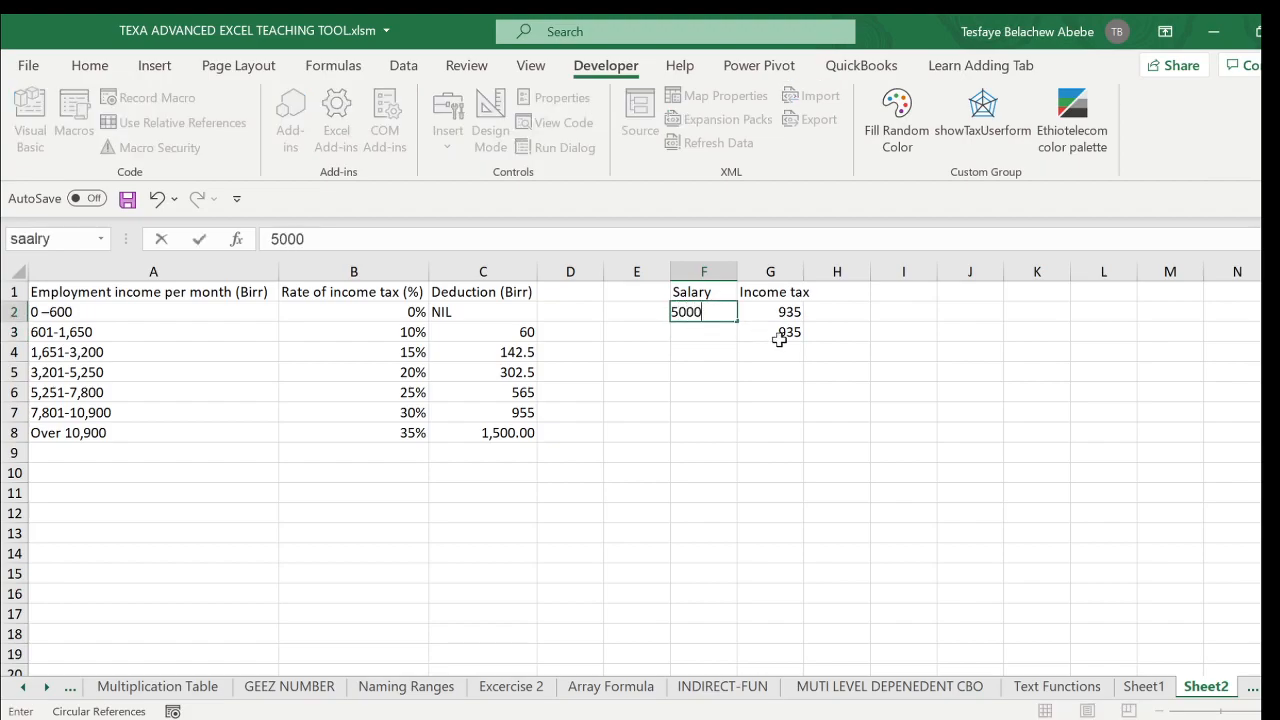
pyautogui.press('Return')
pyautogui.click(705, 311)
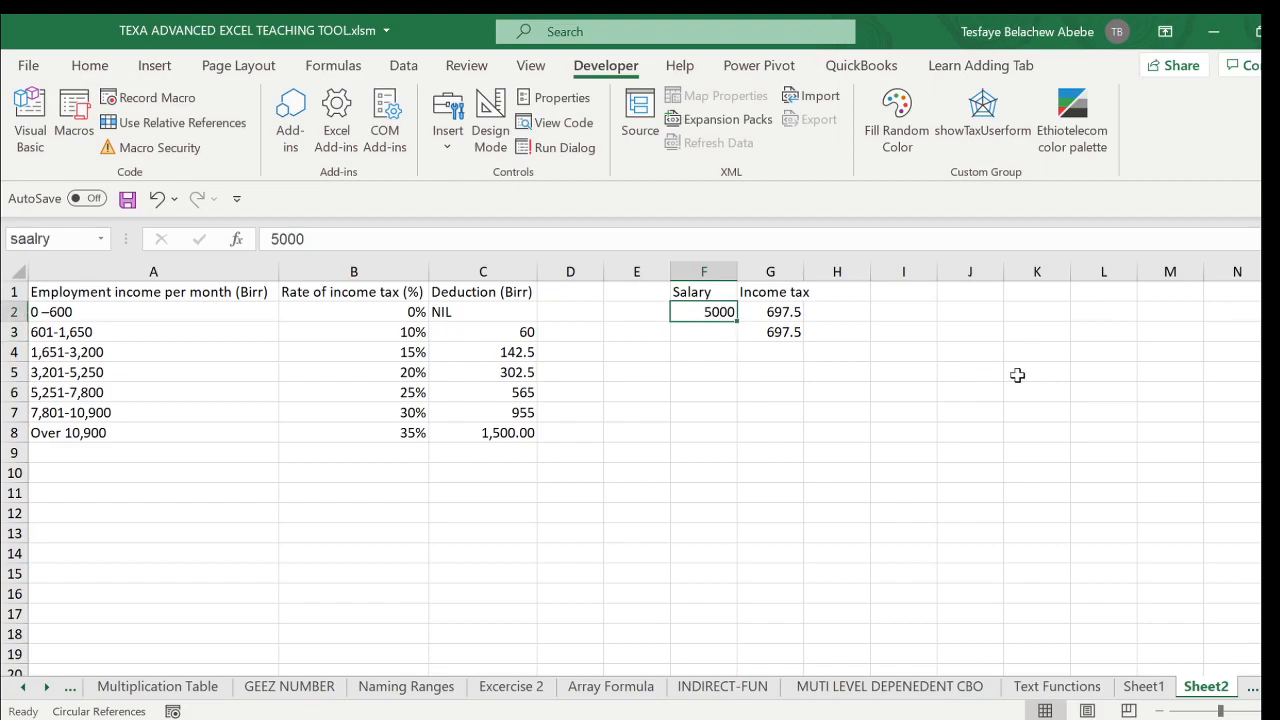
pyautogui.write('400')
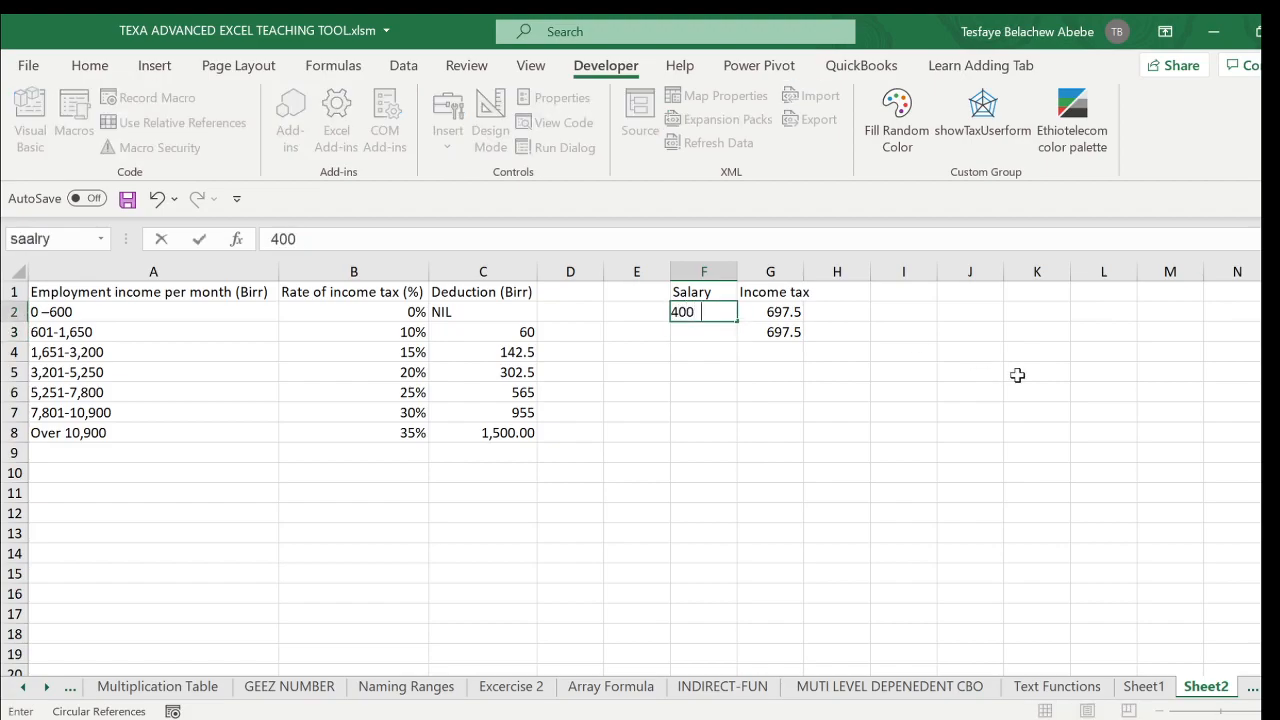
pyautogui.write('0')
pyautogui.press('Return')
# - Replace the leading digit of the salary in F2 to test 3000 and then 2000
pyautogui.click(718, 313)
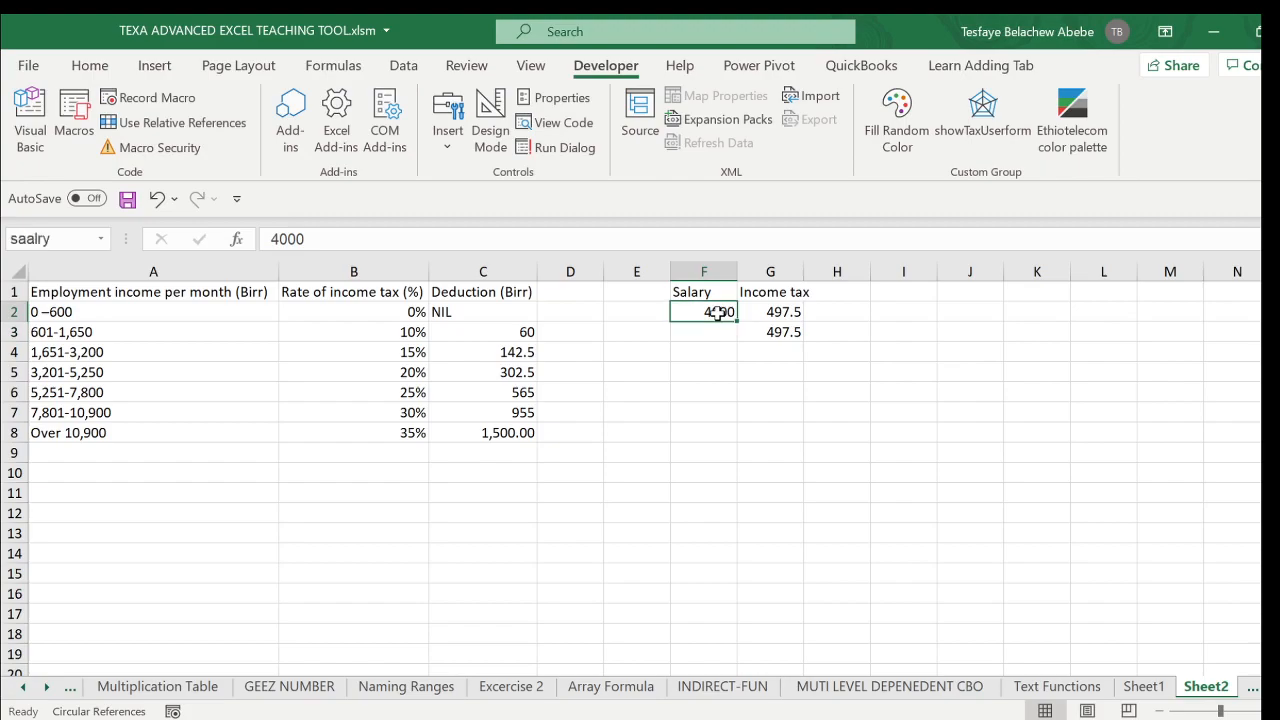
pyautogui.click(273, 239)
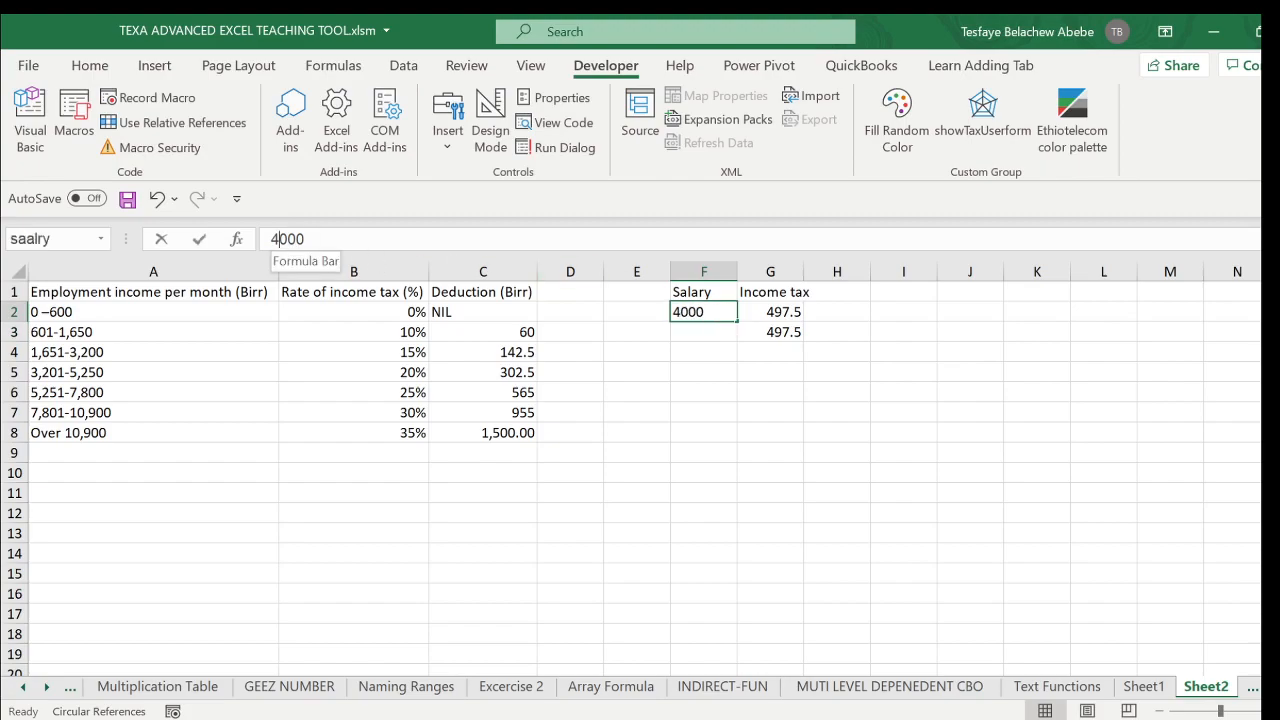
pyautogui.press('Delete')
pyautogui.write('3')
pyautogui.press('Return')
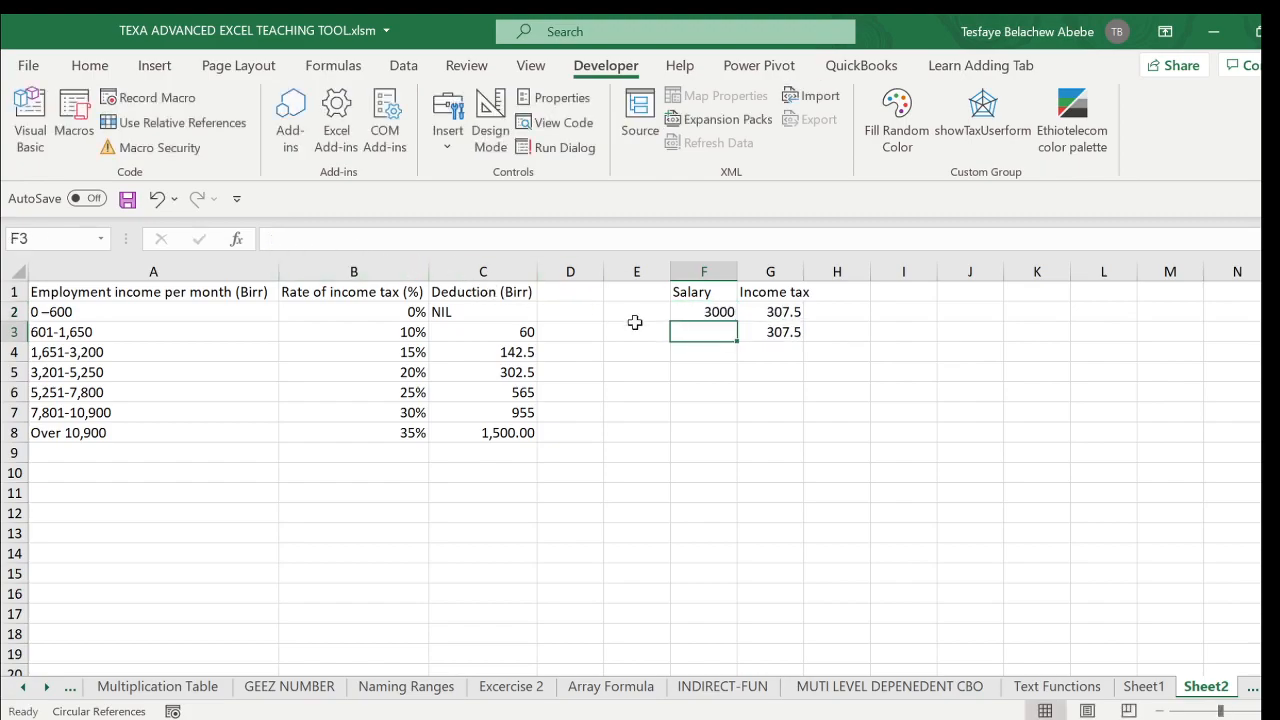
pyautogui.click(705, 313)
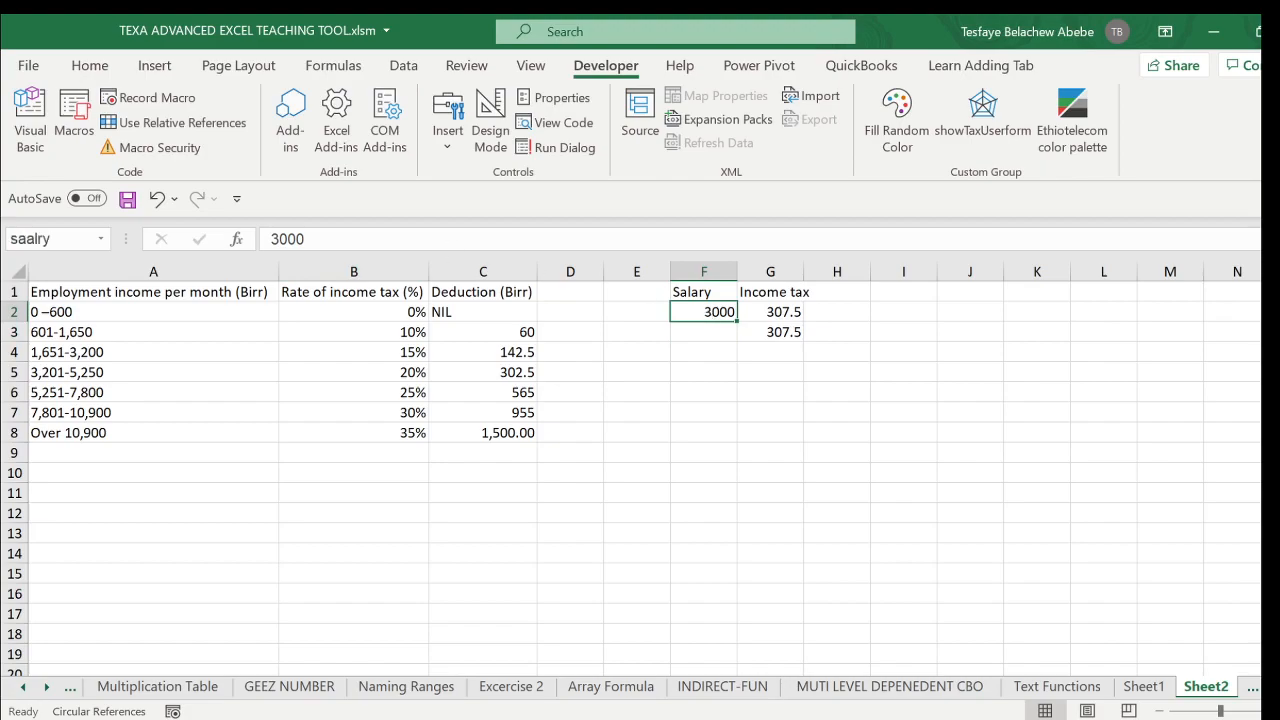
pyautogui.click(273, 239)
pyautogui.press('Delete')
pyautogui.write('2')
pyautogui.press('Return')
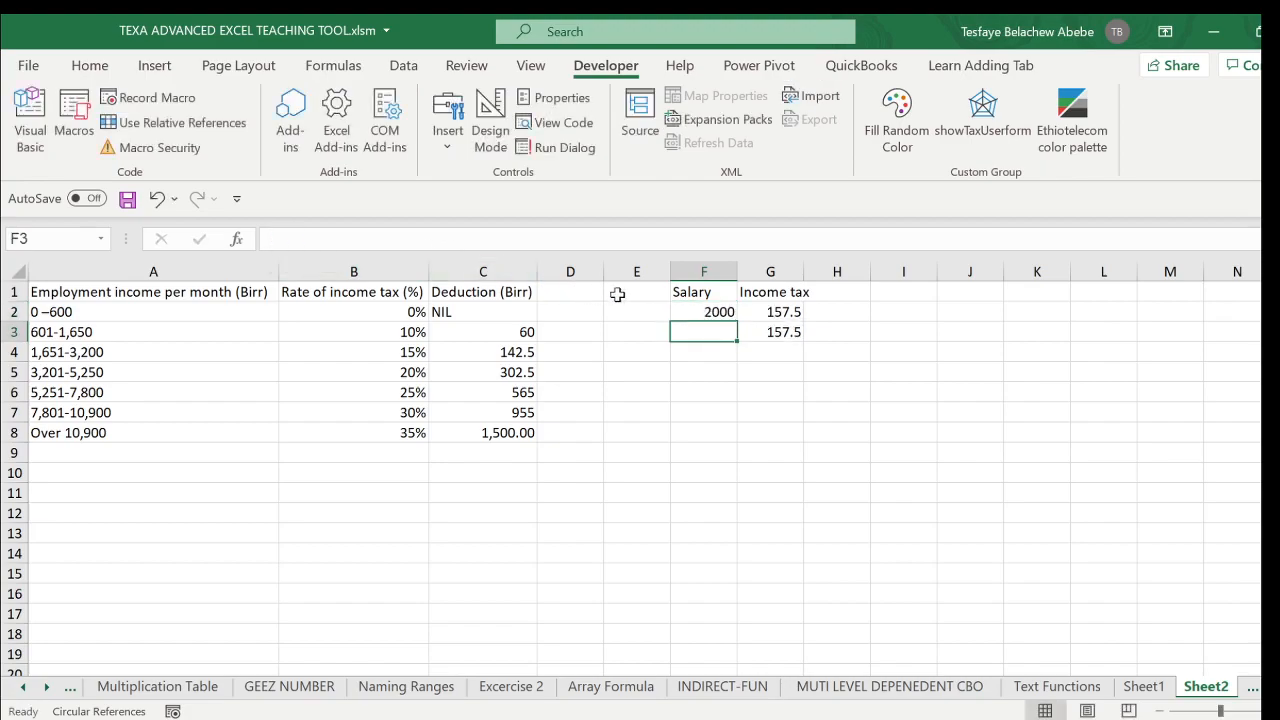
# - Change the salary in F2 to 1000 to test the 10% tax bracket
pyautogui.click(703, 311)
pyautogui.click(272, 239)
pyautogui.press('Delete')
pyautogui.write('1')
pyautogui.press('Return')
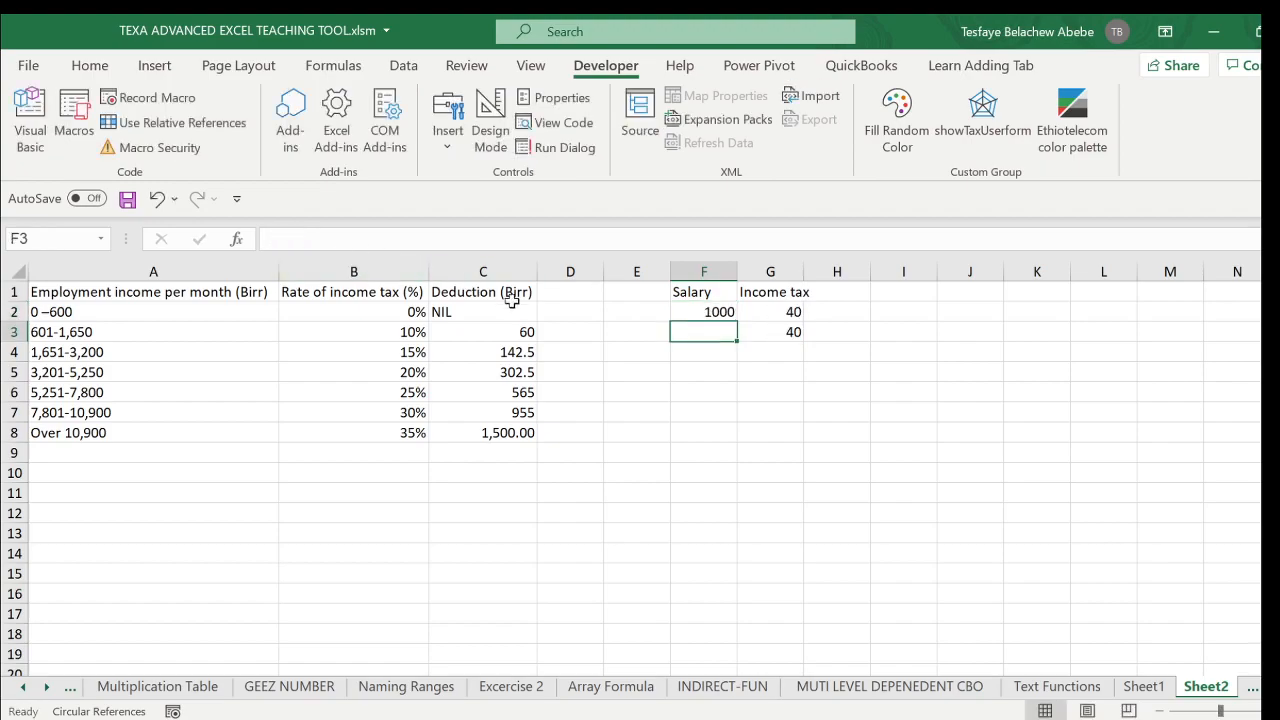
# - Set the salary in F2 to 500 to test the 0% tax bracket
pyautogui.click(690, 311)
pyautogui.click(272, 239)
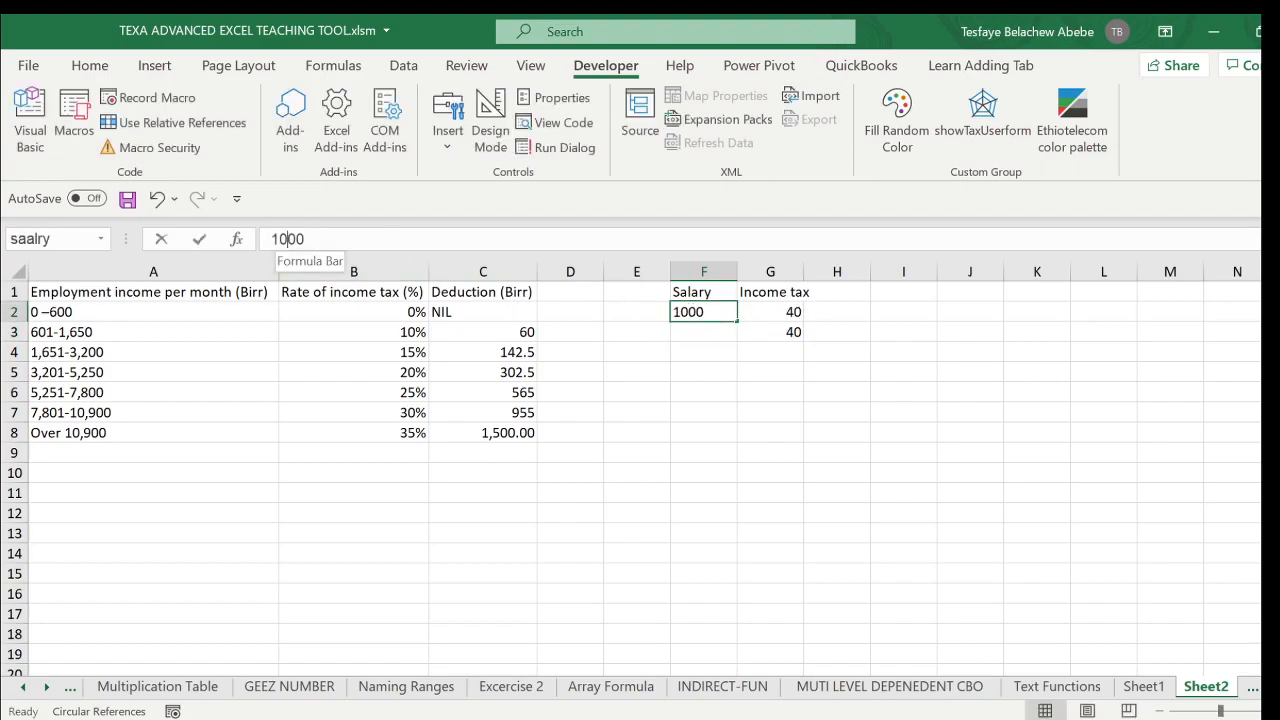
pyautogui.press('Delete')
pyautogui.press('Delete')
pyautogui.write('5')
pyautogui.press('Return')
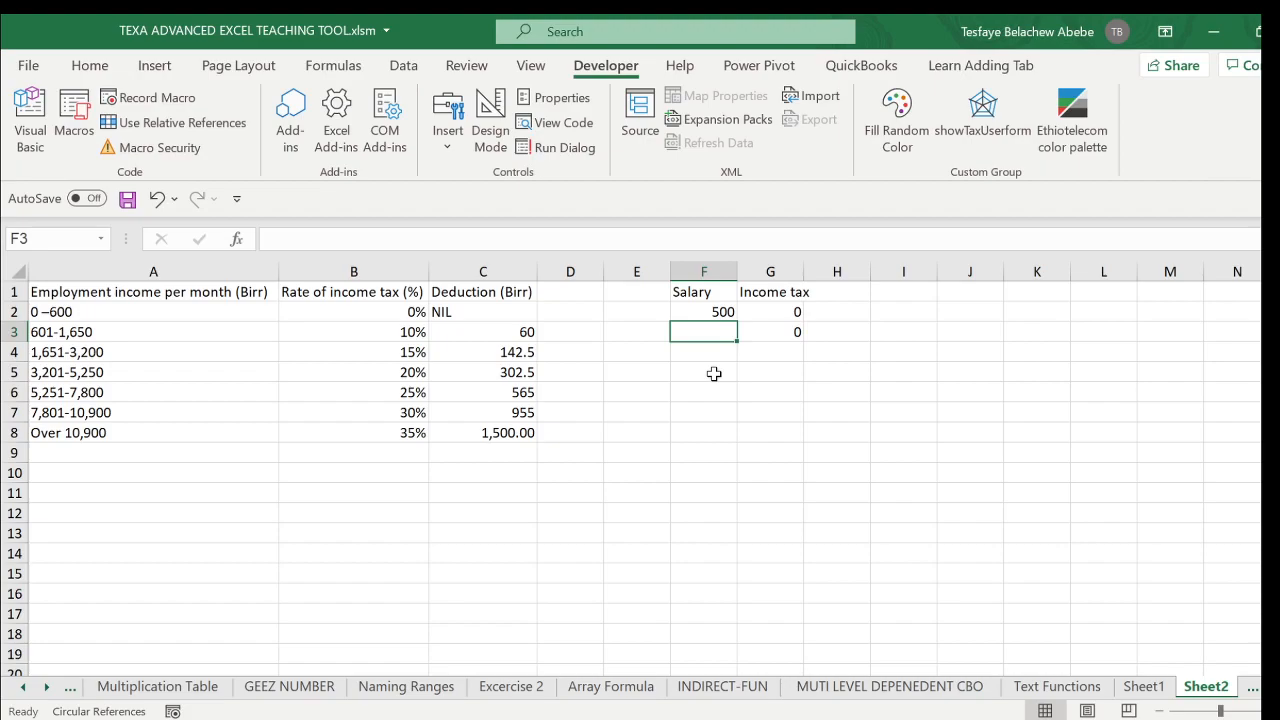
# - Enlarge the formula area to show every line of the nested IF formula in G2 and review it without editing
pyautogui.click(782, 331)
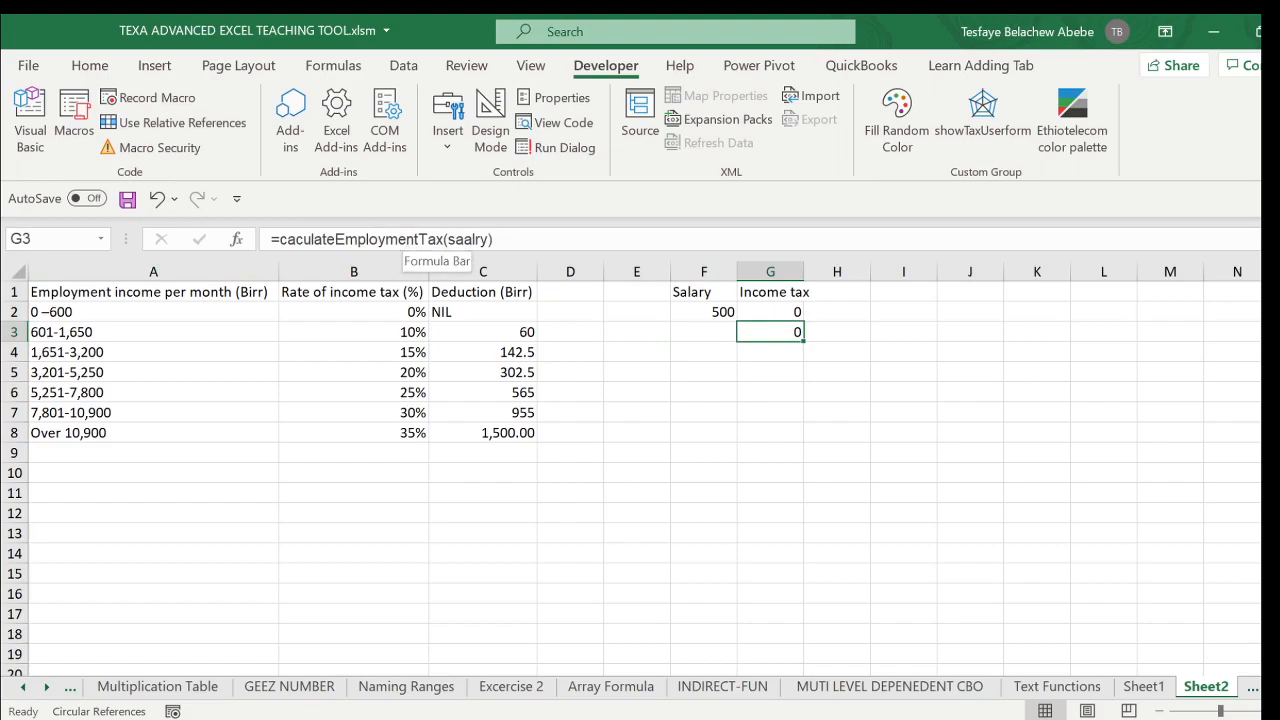
pyautogui.click(795, 313)
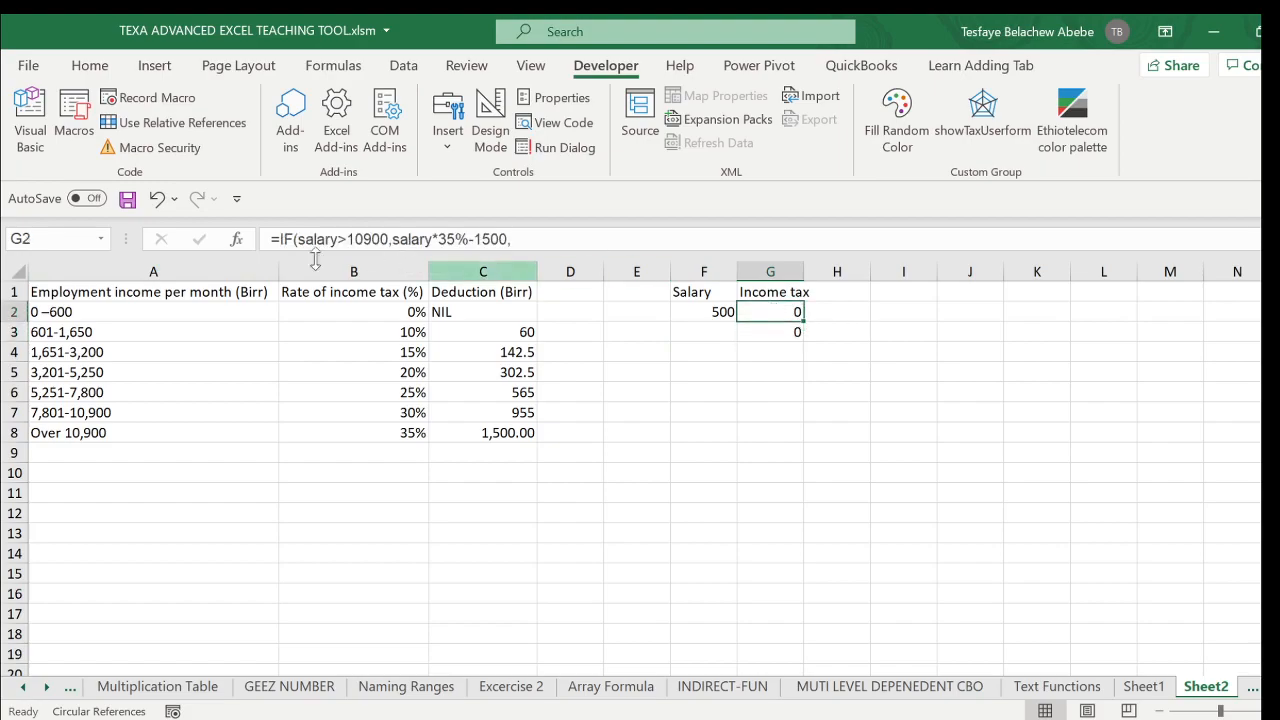
pyautogui.moveTo(441, 250); pyautogui.dragTo(442, 410)
pyautogui.click(412, 317)
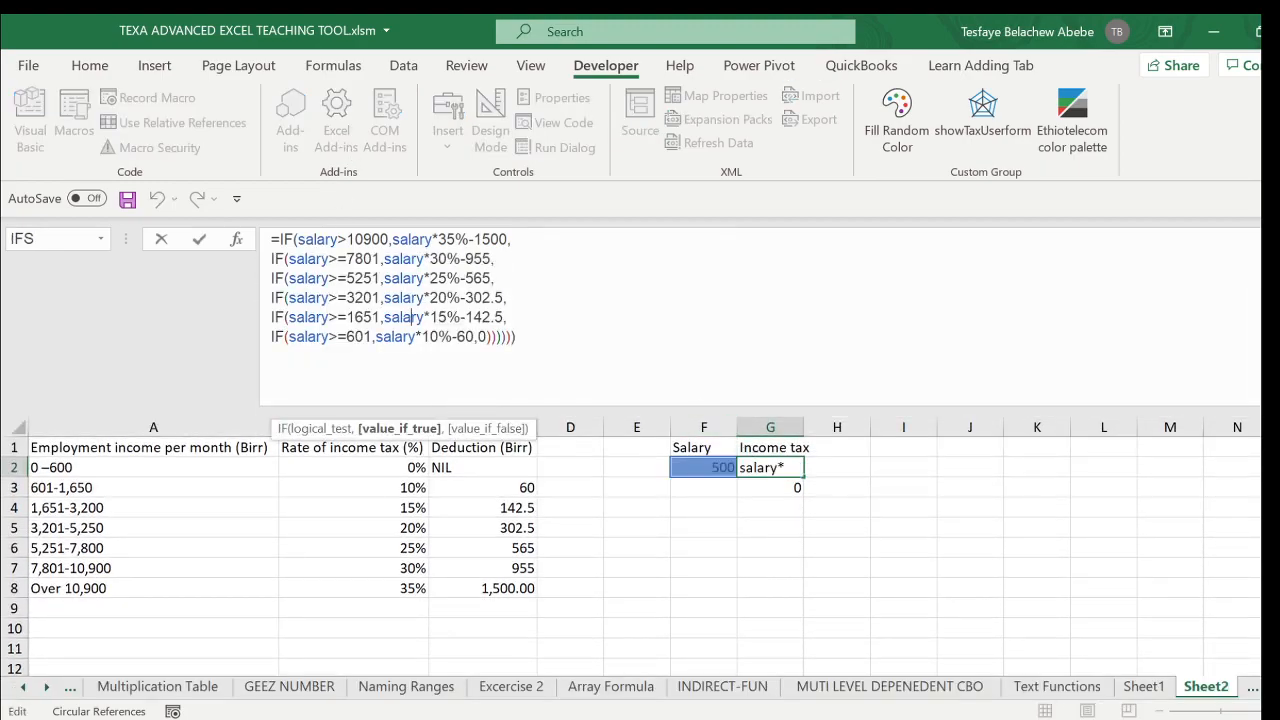
pyautogui.press('Escape')
# - Examine the caculateEmploymentTax formula in G3 and its salary argument, comparing it with the nested IF in G2
pyautogui.click(775, 484)
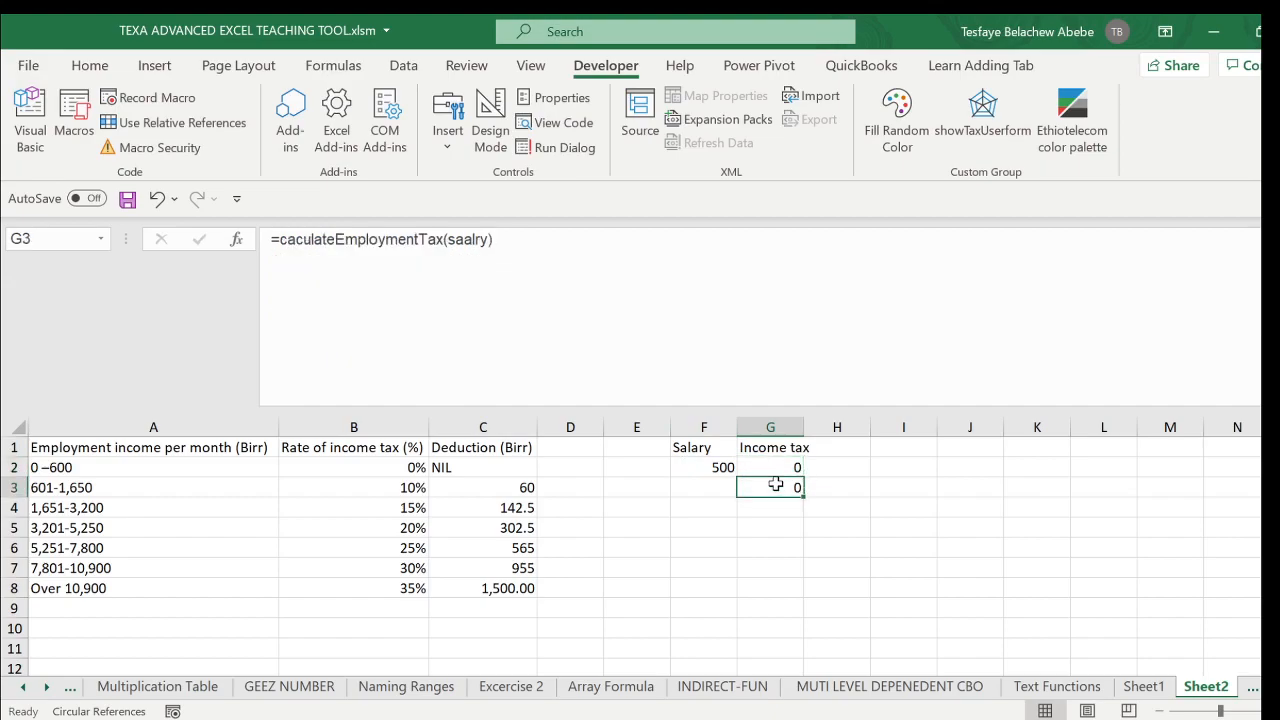
pyautogui.click(323, 240)
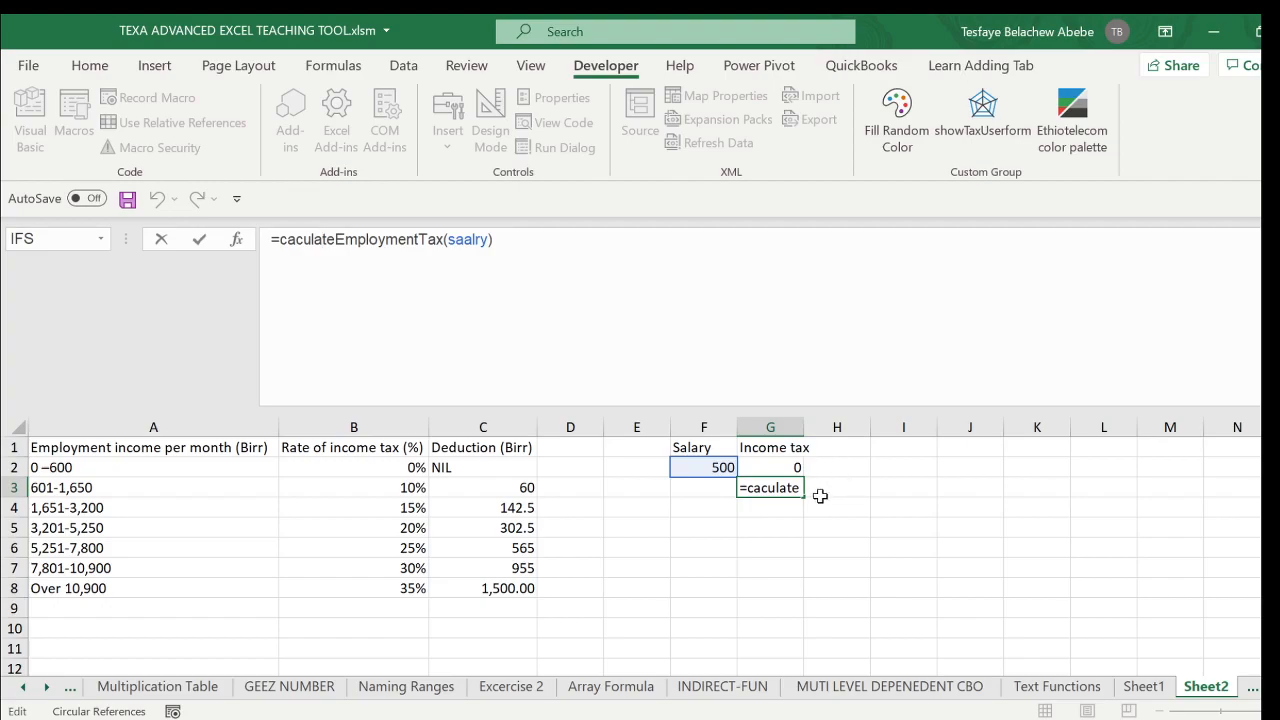
pyautogui.hotkey('ctrl', 'Return')
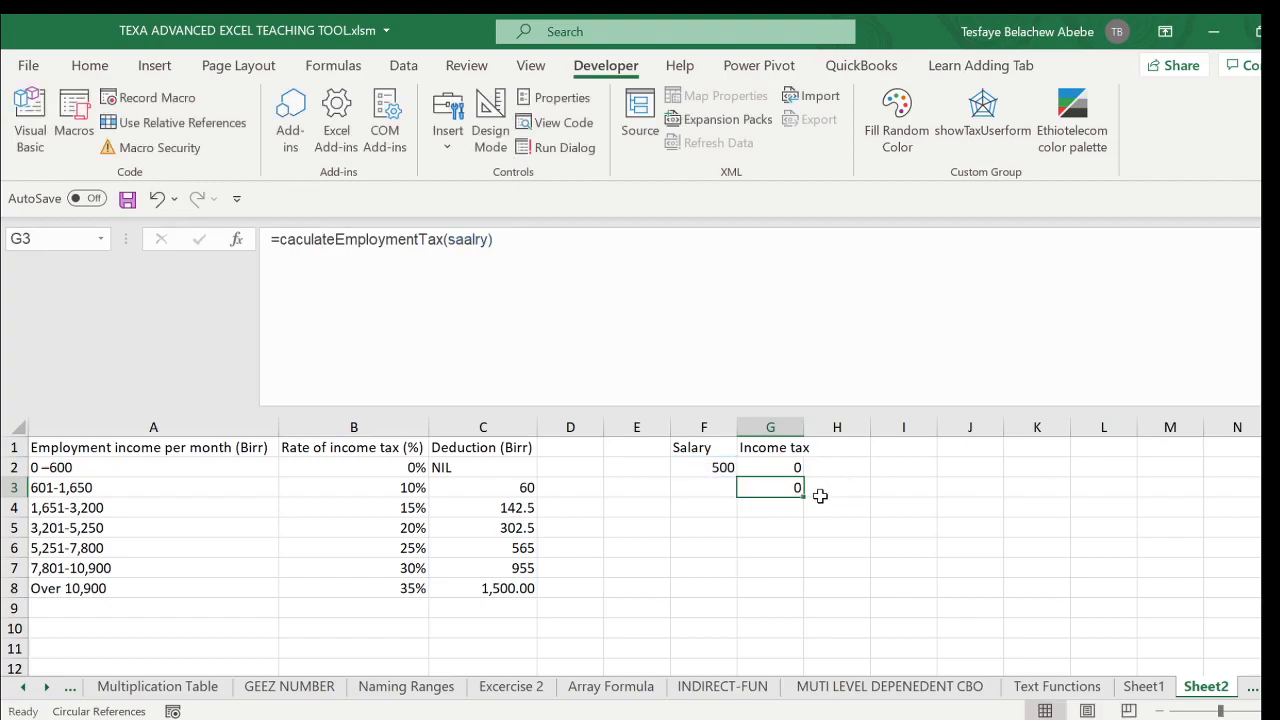
pyautogui.click(720, 467)
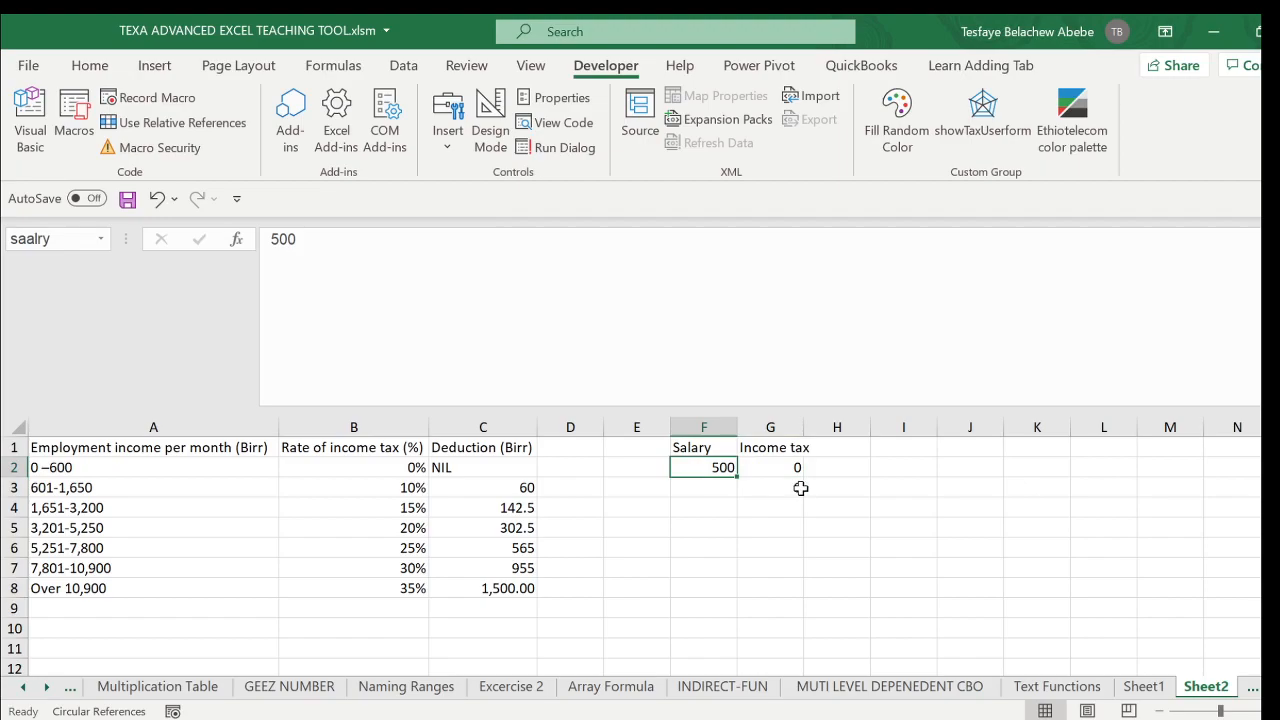
pyautogui.click(777, 467)
pyautogui.click(764, 489)
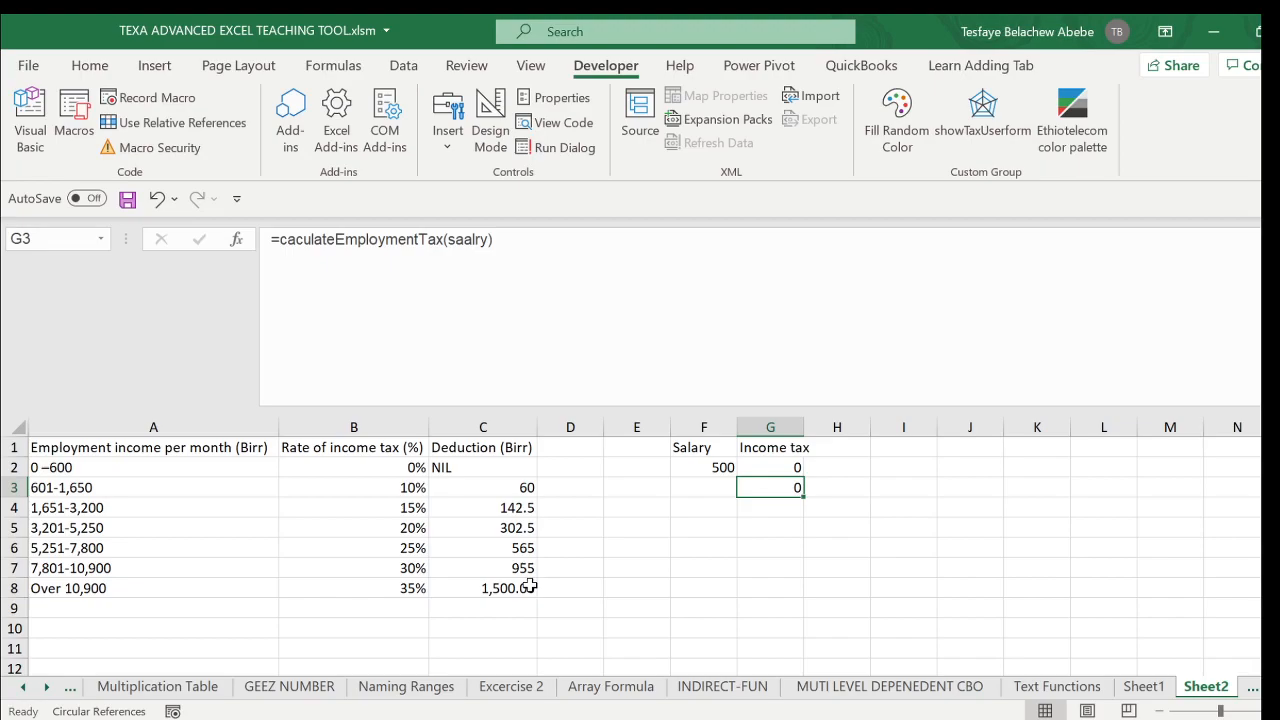
pyautogui.press('F2')
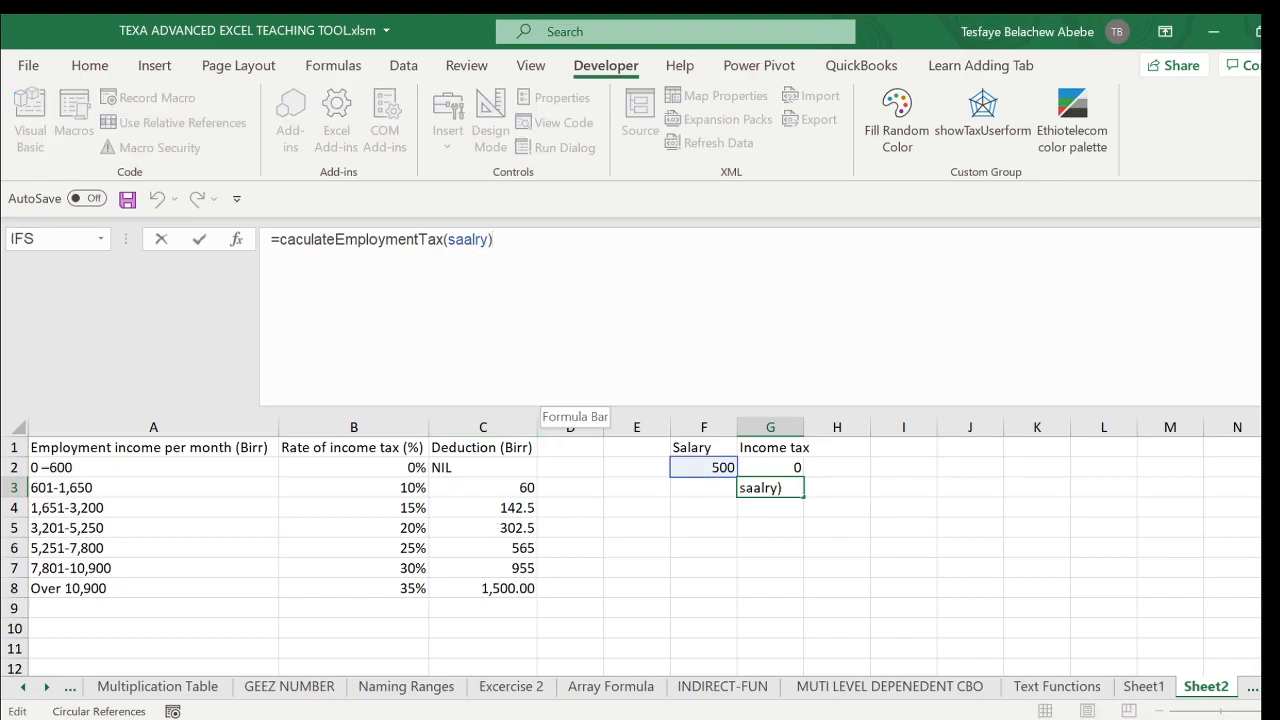